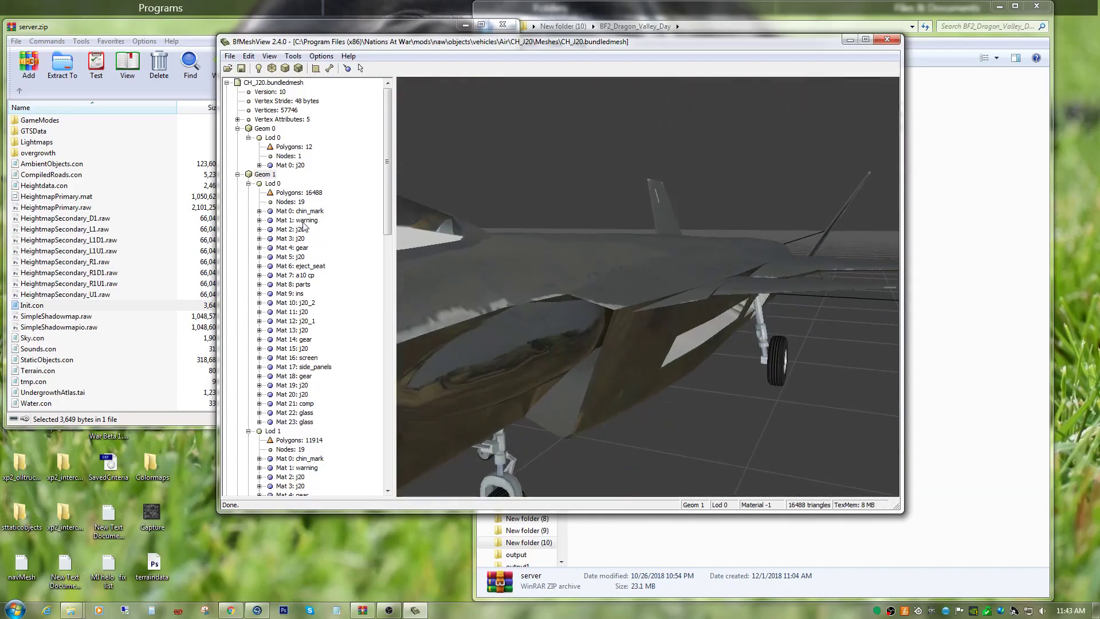
Expand Mat 0: chin_mark, Mat 1: warning and Mat 2: j20 in Geom 1 Lod 0 to examine their techniques.
left_click(259, 212)
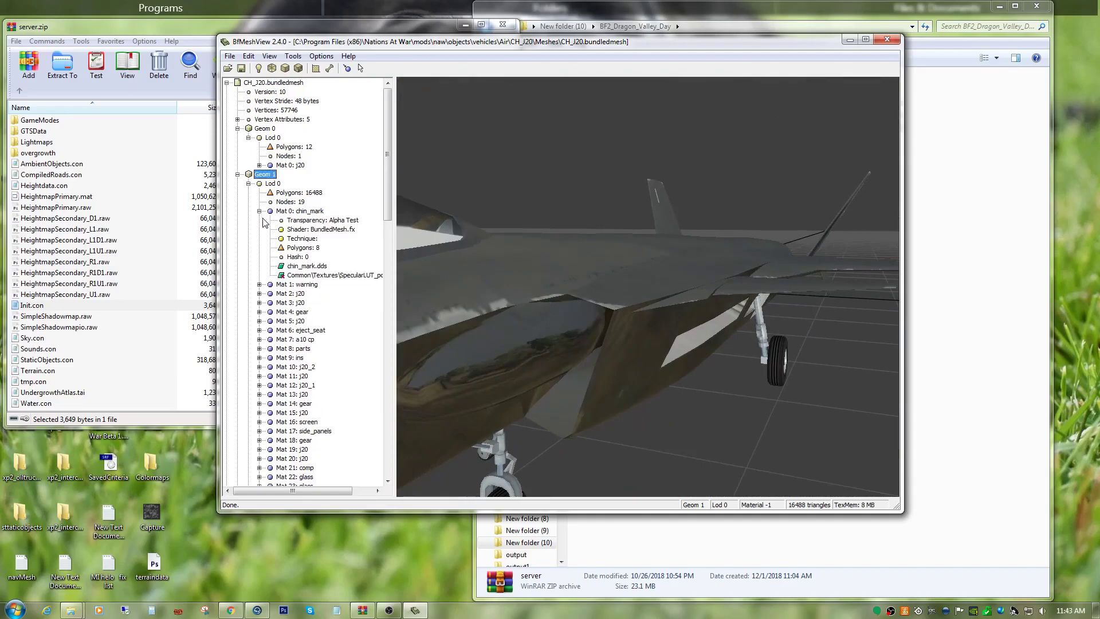
left_click(318, 240)
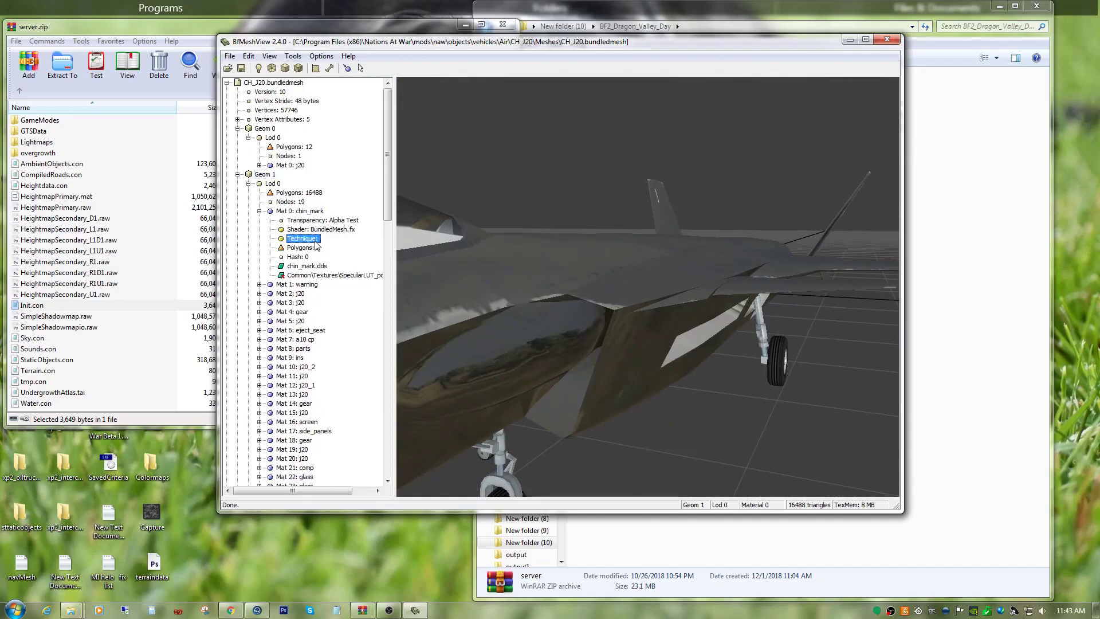
left_click(259, 285)
left_click(314, 313)
left_click(260, 358)
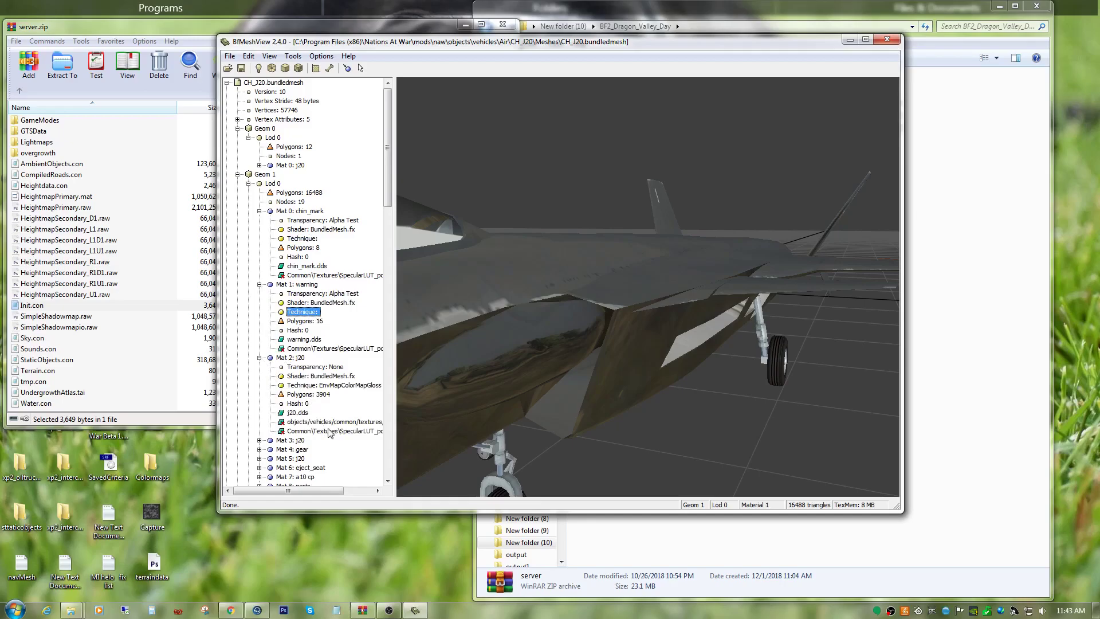
Highlight the aircraft faces that use the chin_mark, warning and Mat 2: j20 materials to see what each covers.
left_click(307, 276)
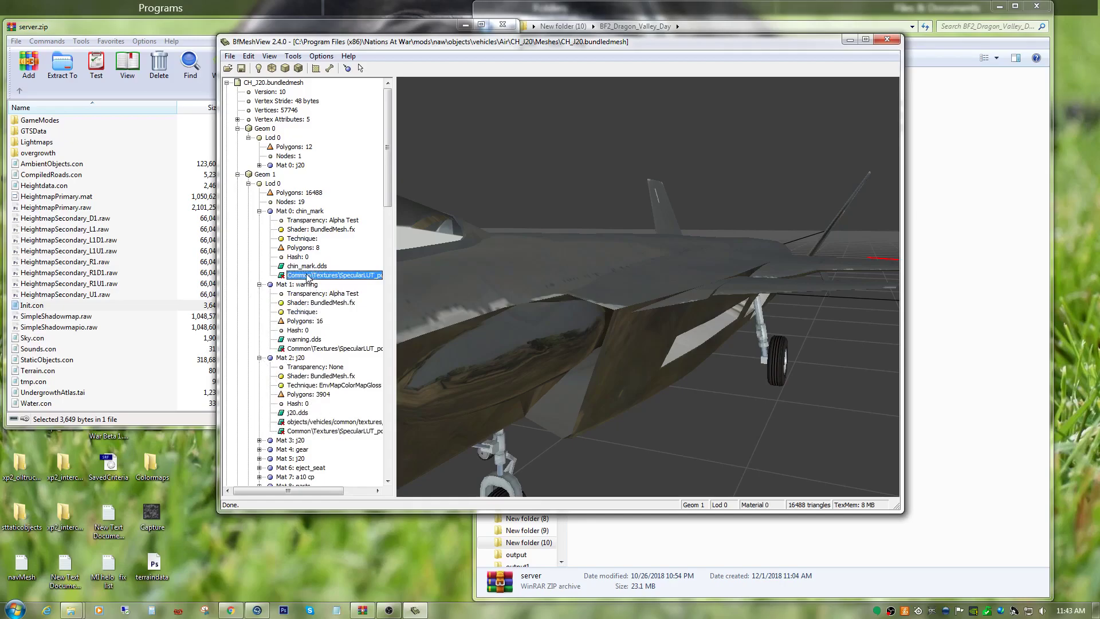
left_click_drag(592, 367, 637, 353)
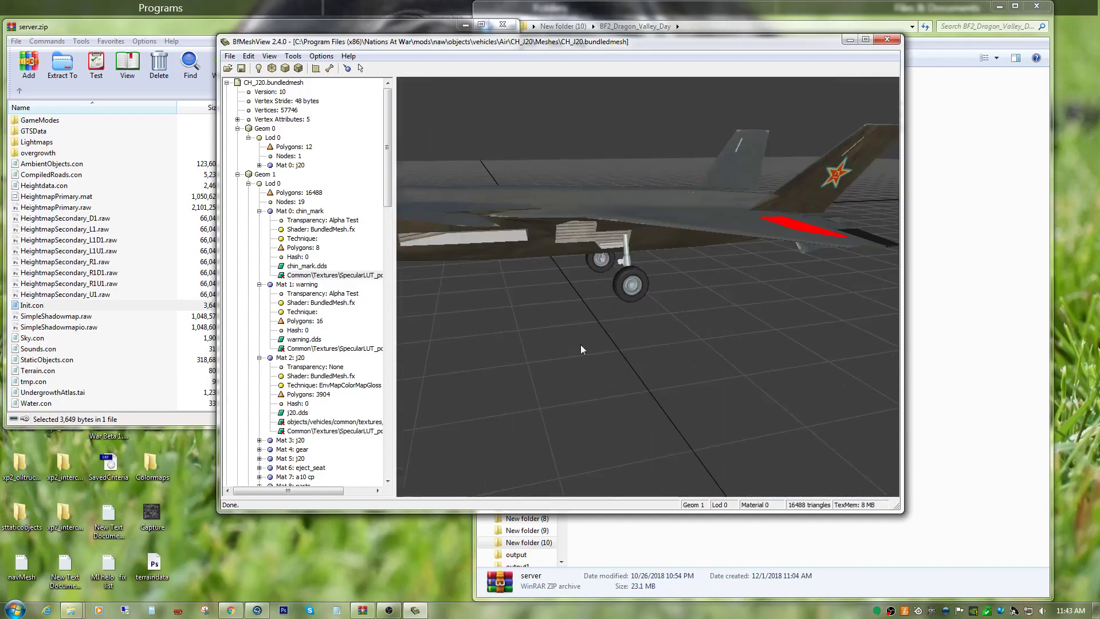
left_click_drag(642, 270, 639, 314)
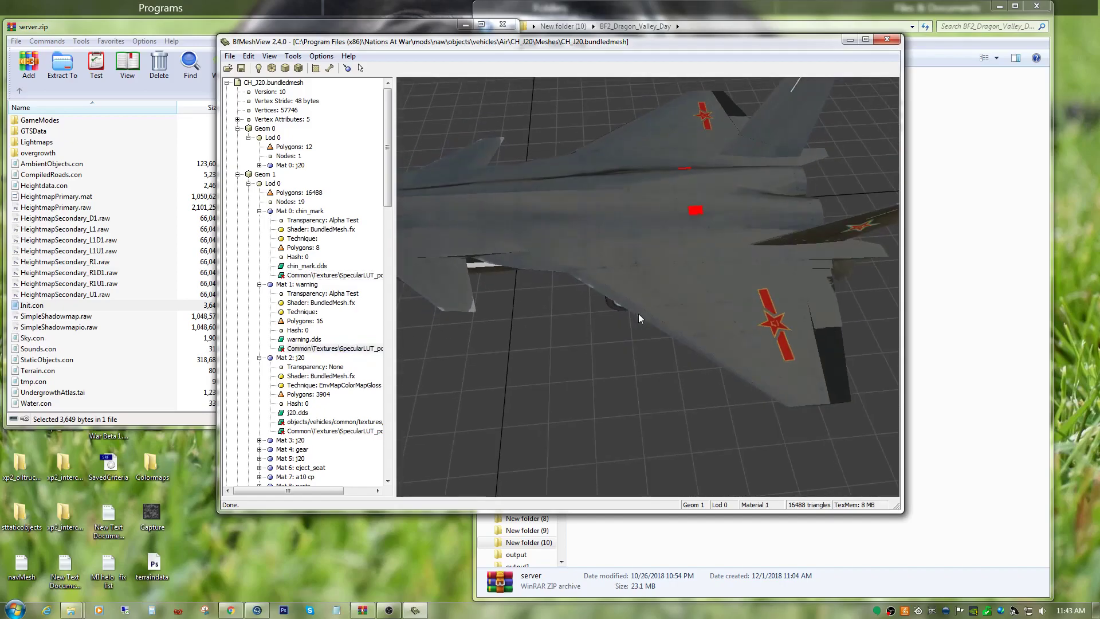
left_click(346, 431)
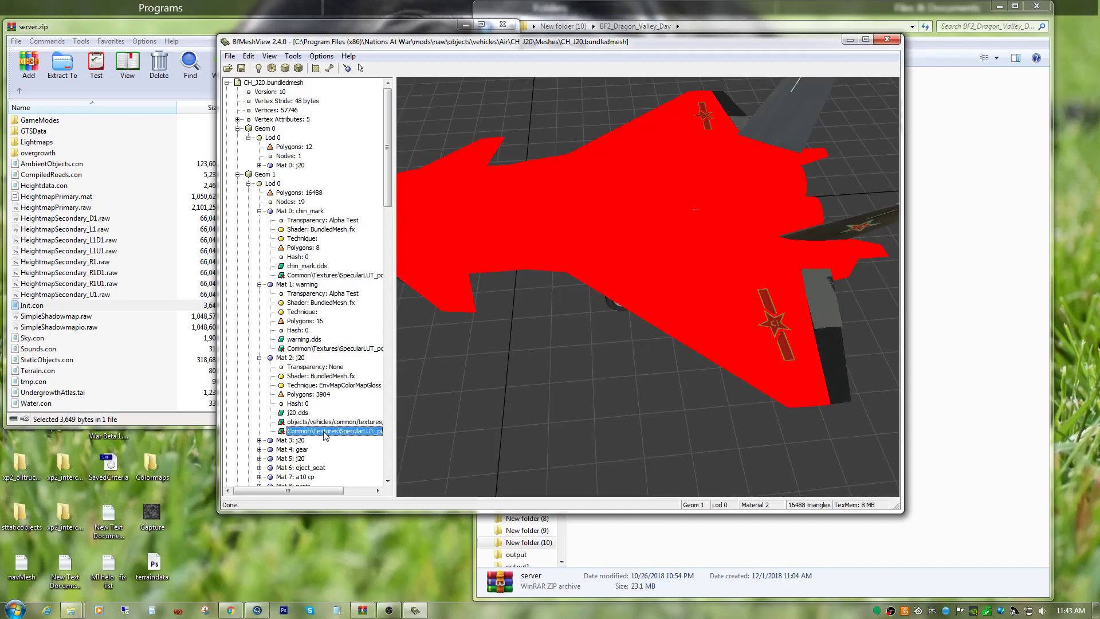
Change the technique of Mat 2: j20 in Geom 1 Lod 0 to ColorMapGloss.
left_click(334, 386)
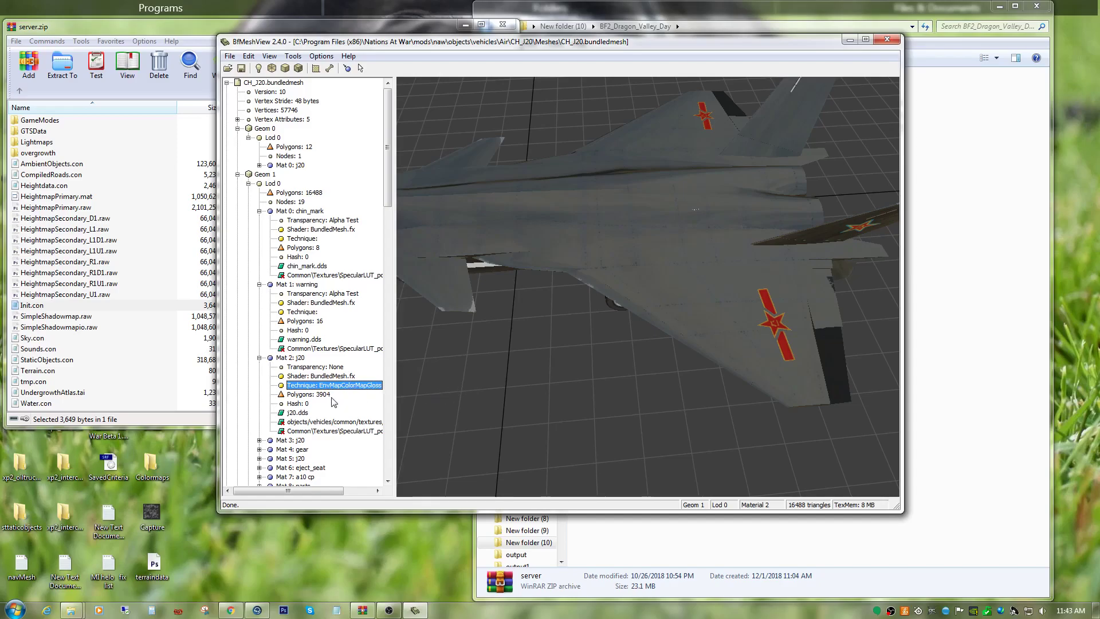
right_click(339, 422)
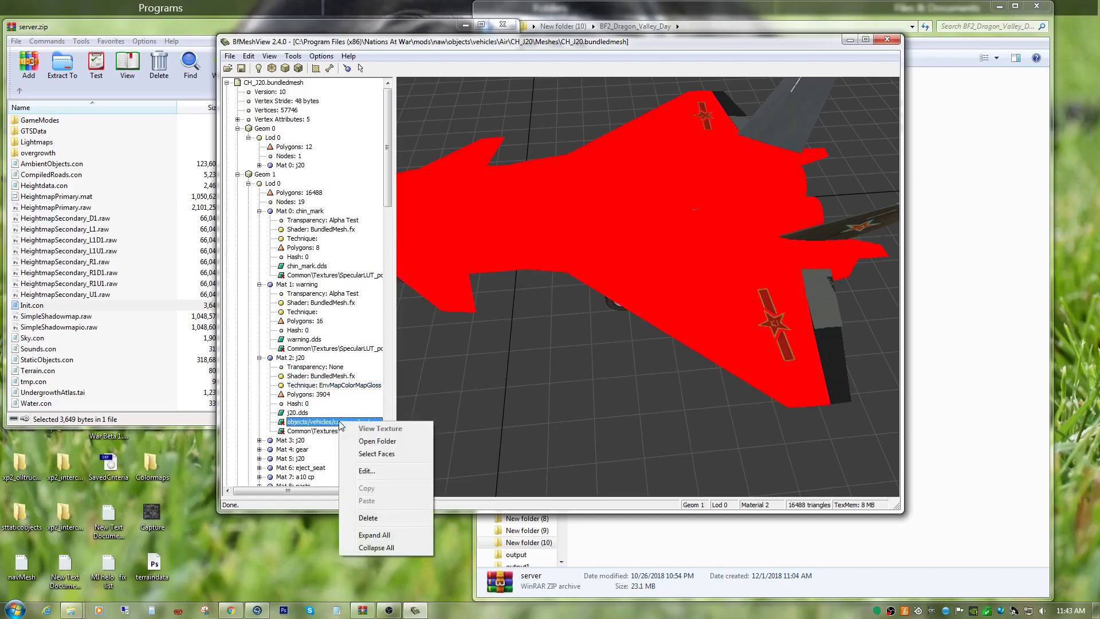
left_click(361, 471)
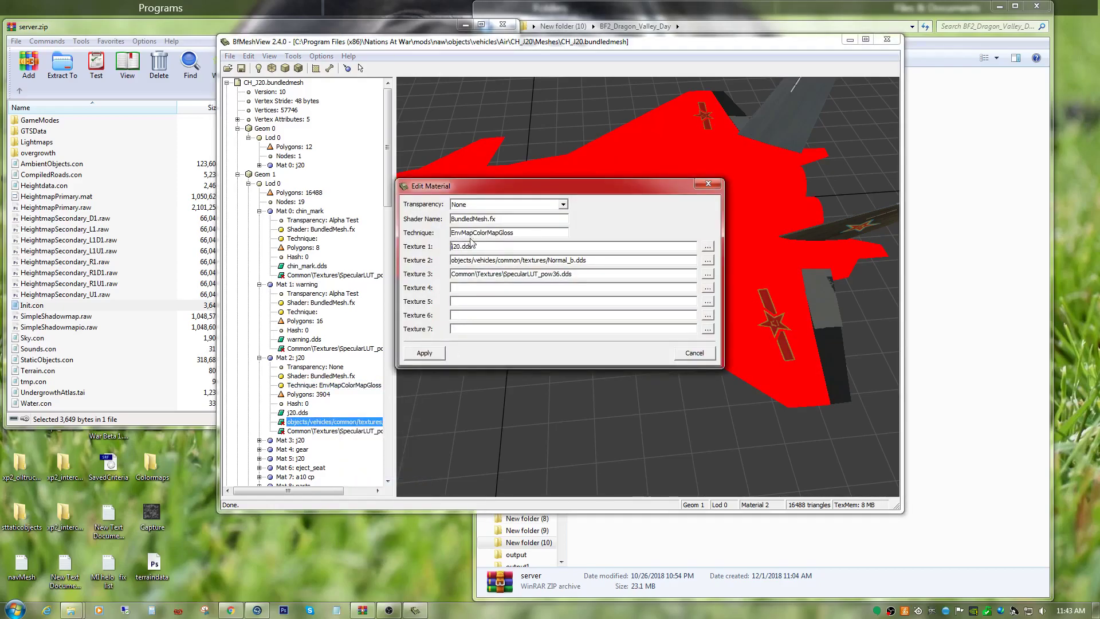
left_click_drag(473, 232, 464, 231)
key("Delete")
left_click(436, 354)
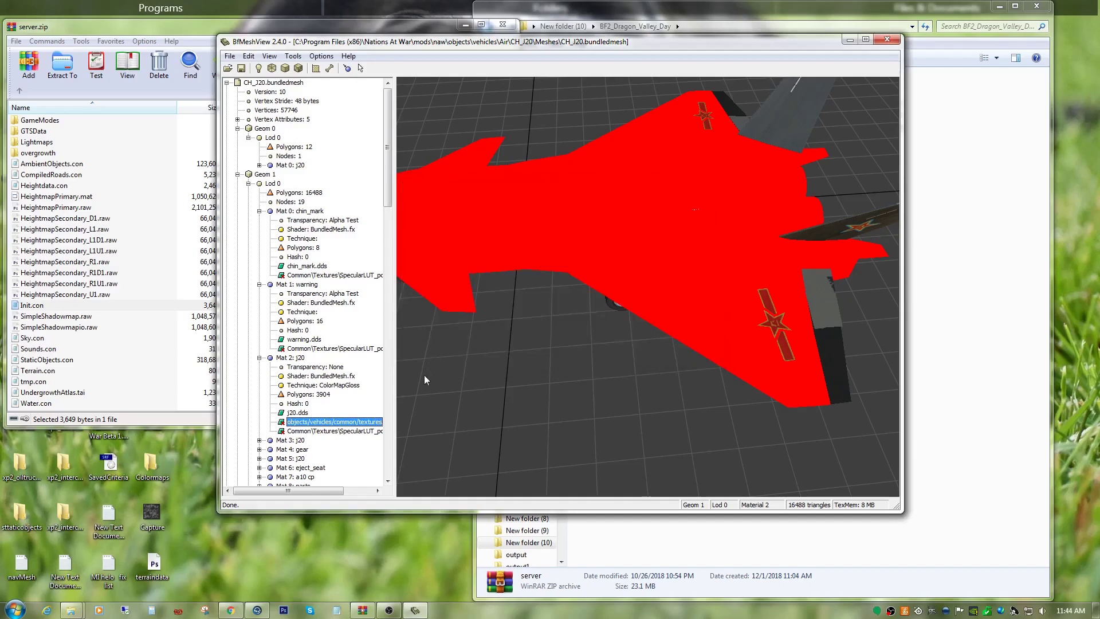
left_click(336, 386)
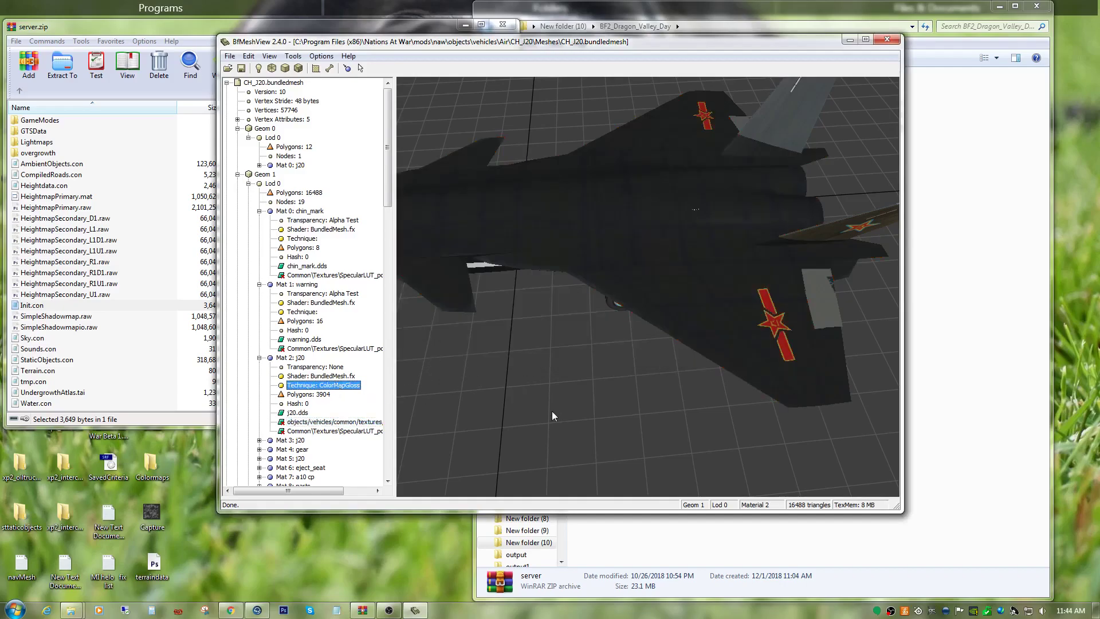
left_click(290, 358)
left_click_drag(520, 366, 659, 410)
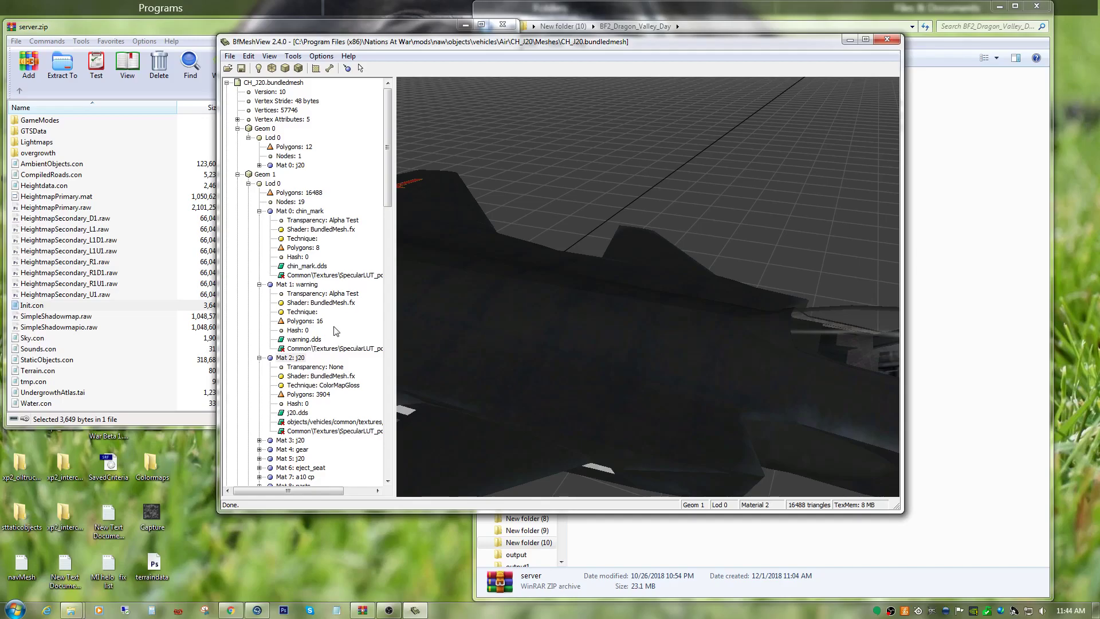
Set the technique of Mat 1: warning in Geom 1 Lod 0 to colormapgloss.
left_click(336, 351)
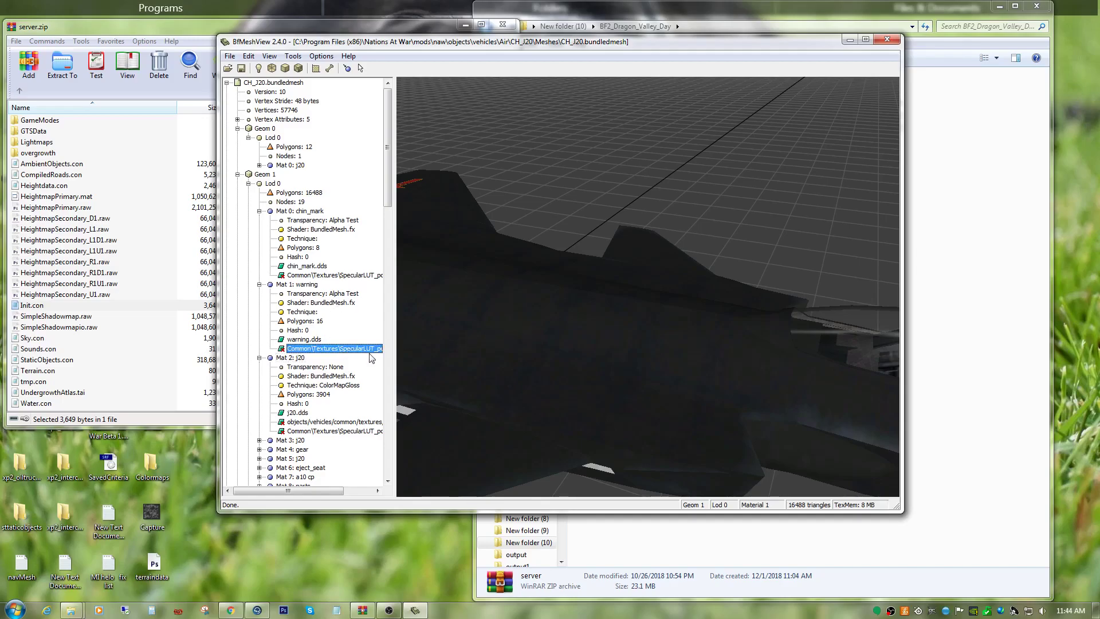
left_click_drag(614, 363, 477, 290)
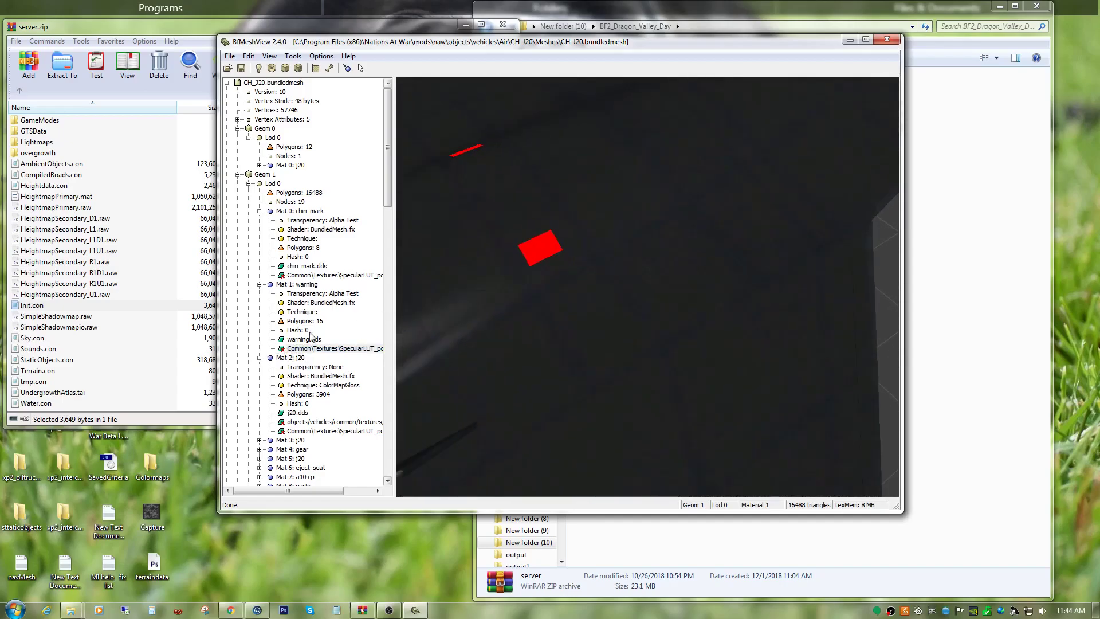
left_click(298, 284)
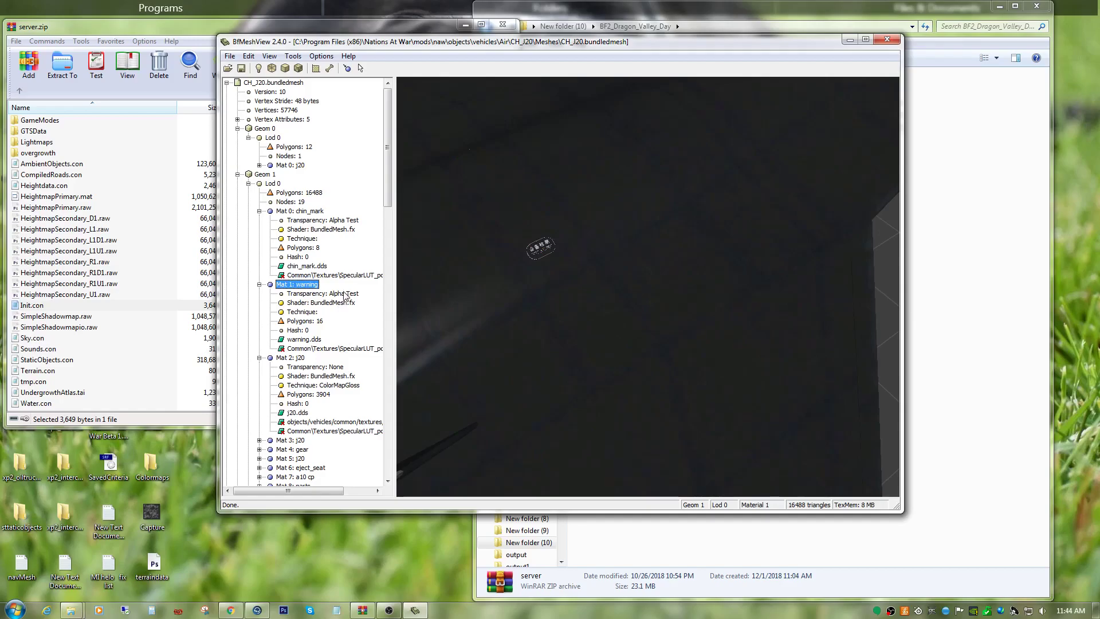
left_click(315, 313)
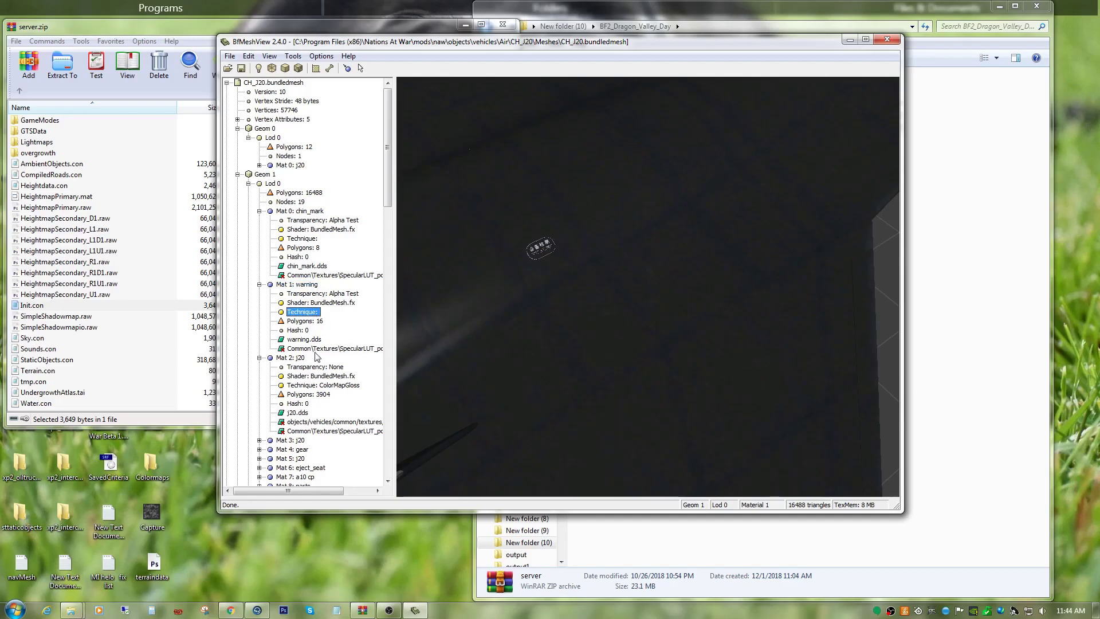
left_click(316, 349)
right_click(317, 350)
left_click(344, 402)
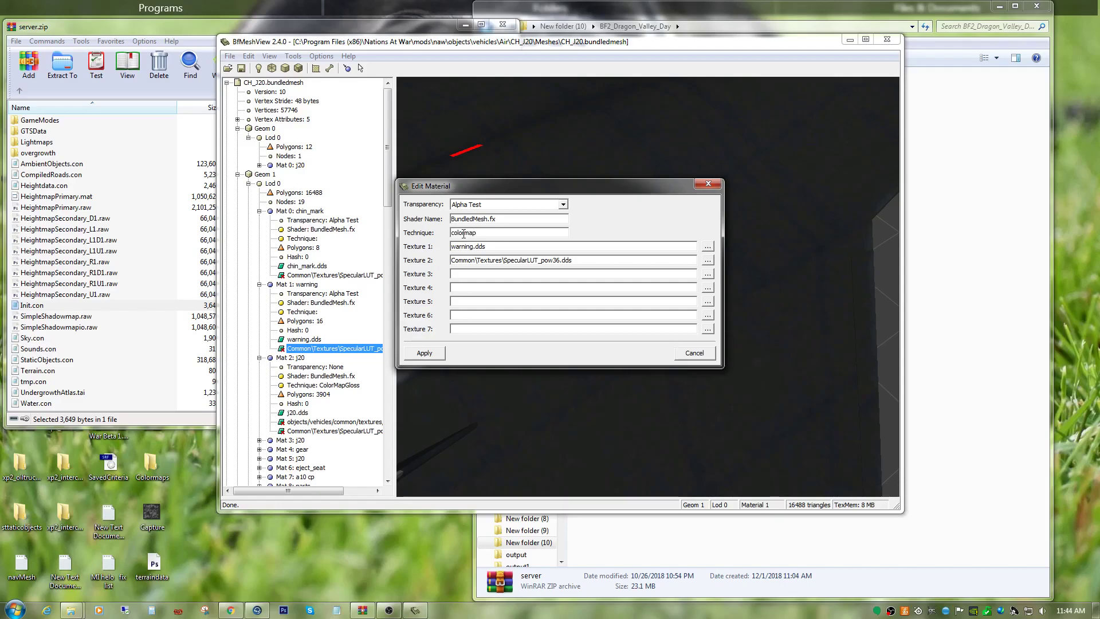
type("ss")
left_click(424, 353)
Examine the warning decal on the aircraft's surface up close without its face highlight.
left_click(293, 285)
left_click_drag(546, 313, 702, 414)
scroll(690, 425, "up", 8)
middle_click_drag(703, 413, 673, 365)
scroll(689, 417, "down", 3)
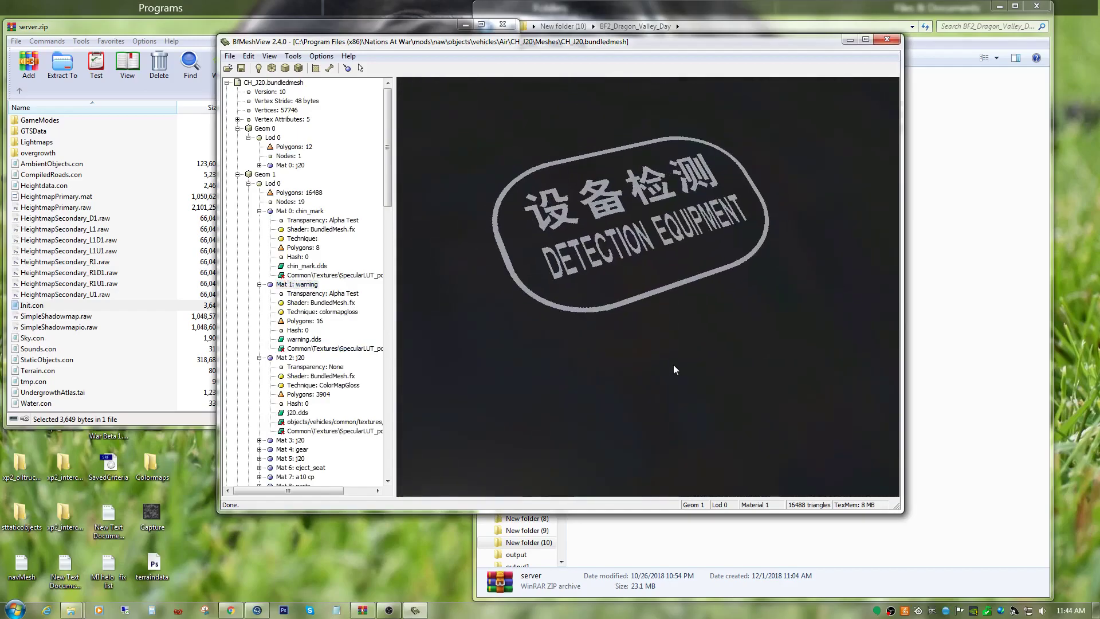
scroll(673, 365, "down", 10)
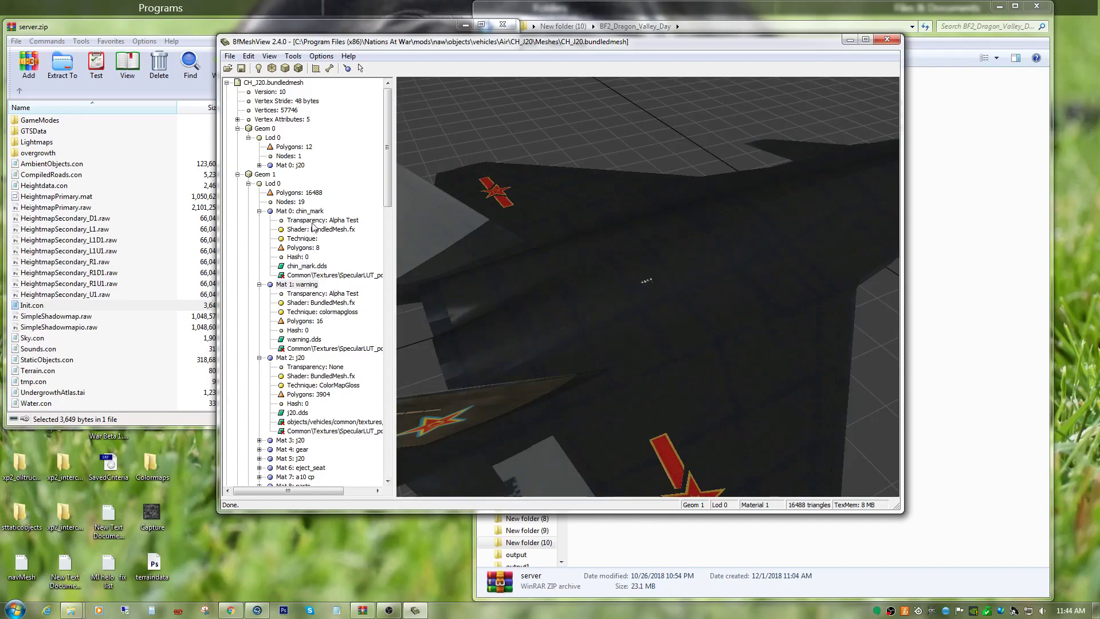
Set the technique of Mat 0: chin_mark in Geom 1 Lod 0 to colormapgloss and clear the material selection.
left_click(334, 275)
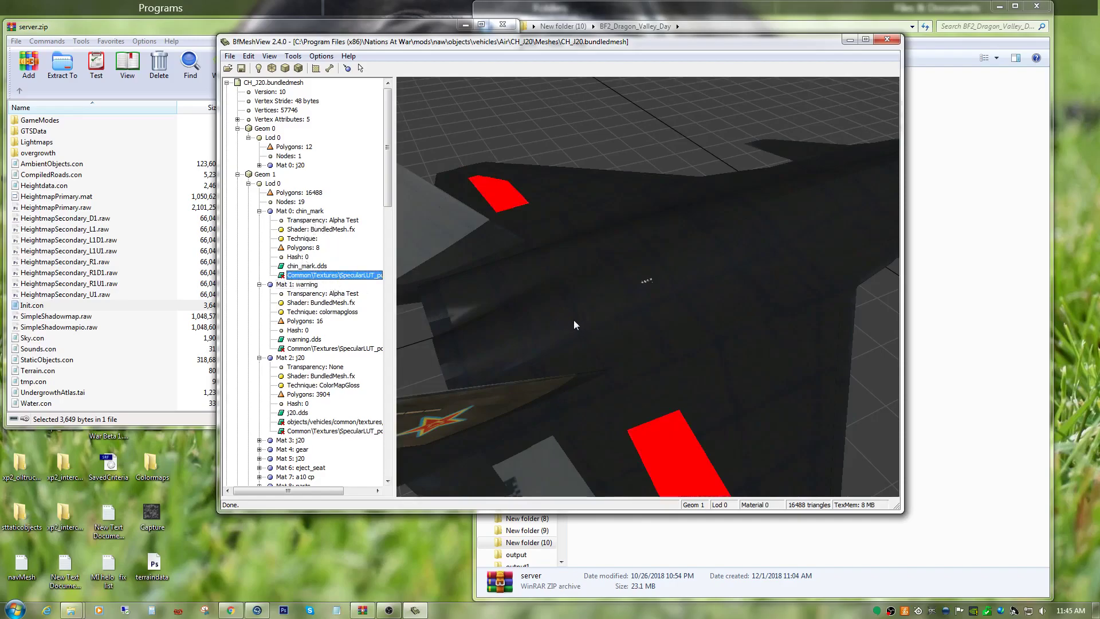
left_click(298, 211)
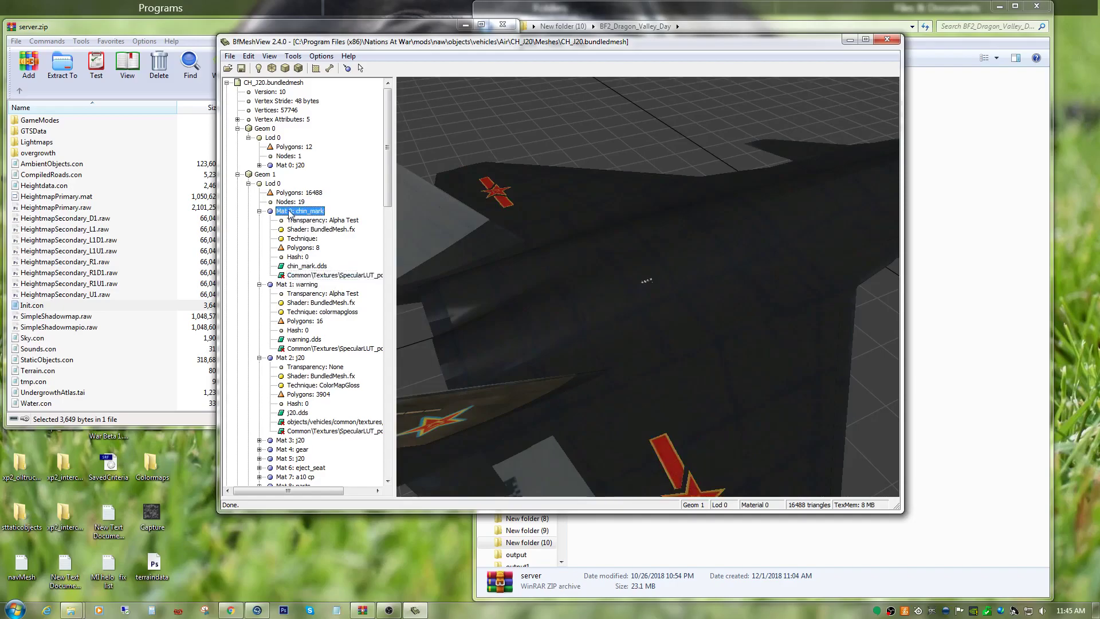
right_click(309, 267)
left_click(344, 319)
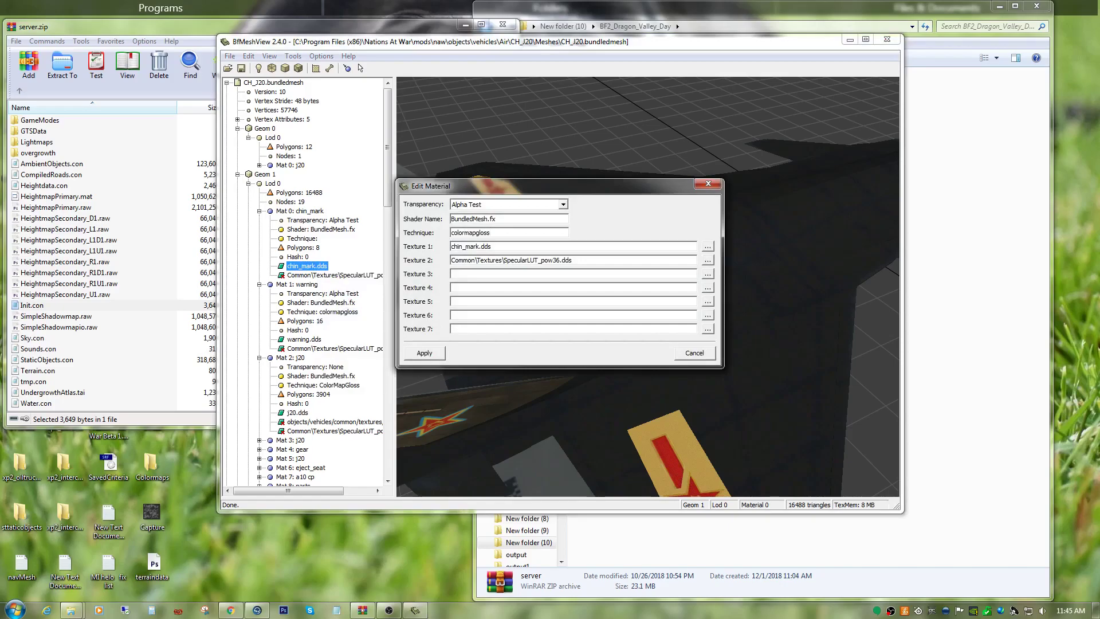
left_click(442, 351)
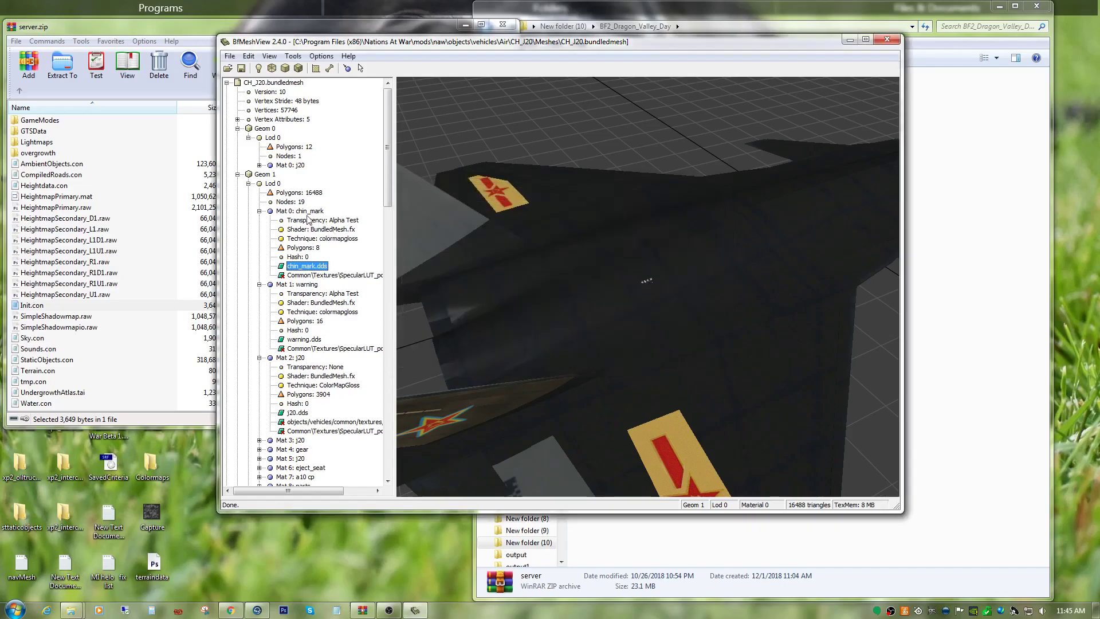
left_click(268, 175)
middle_click_drag(611, 339, 654, 266)
scroll(350, 361, "down", 3)
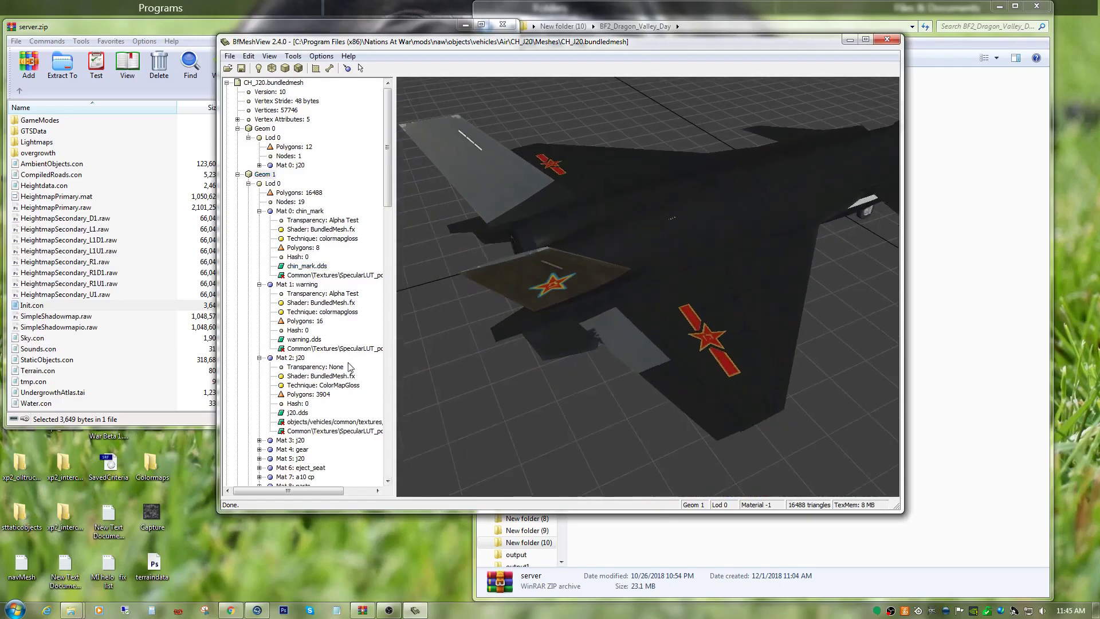
Expand Mat 3: j20 in Geom 1 Lod 0 and highlight the faces it covers.
left_click(347, 366)
scroll(338, 384, "down", 5)
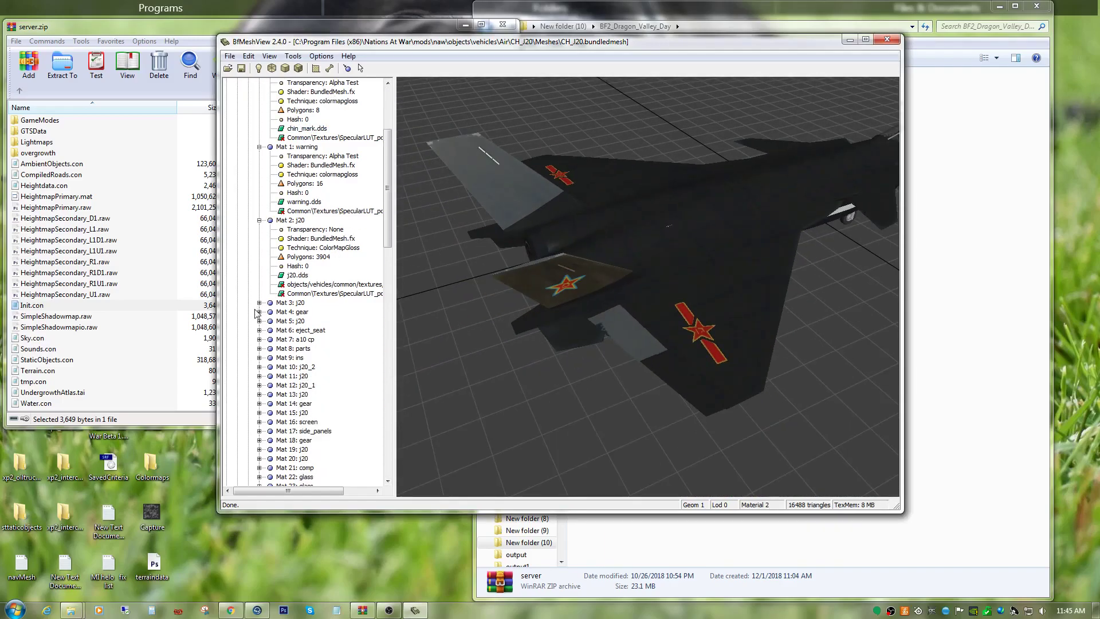
left_click(259, 303)
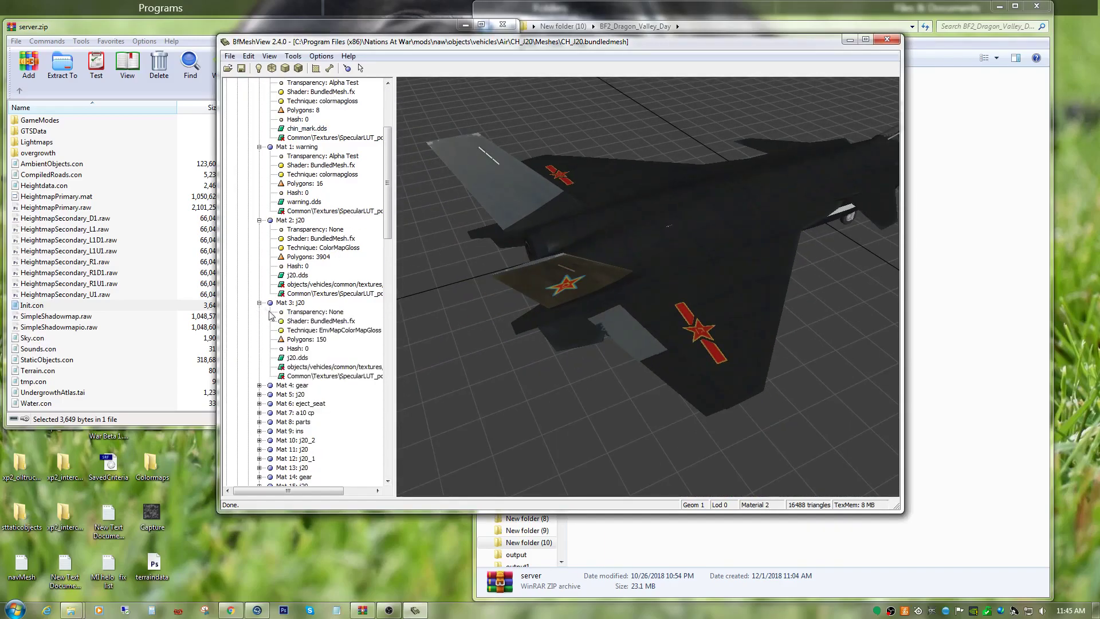
left_click(349, 376)
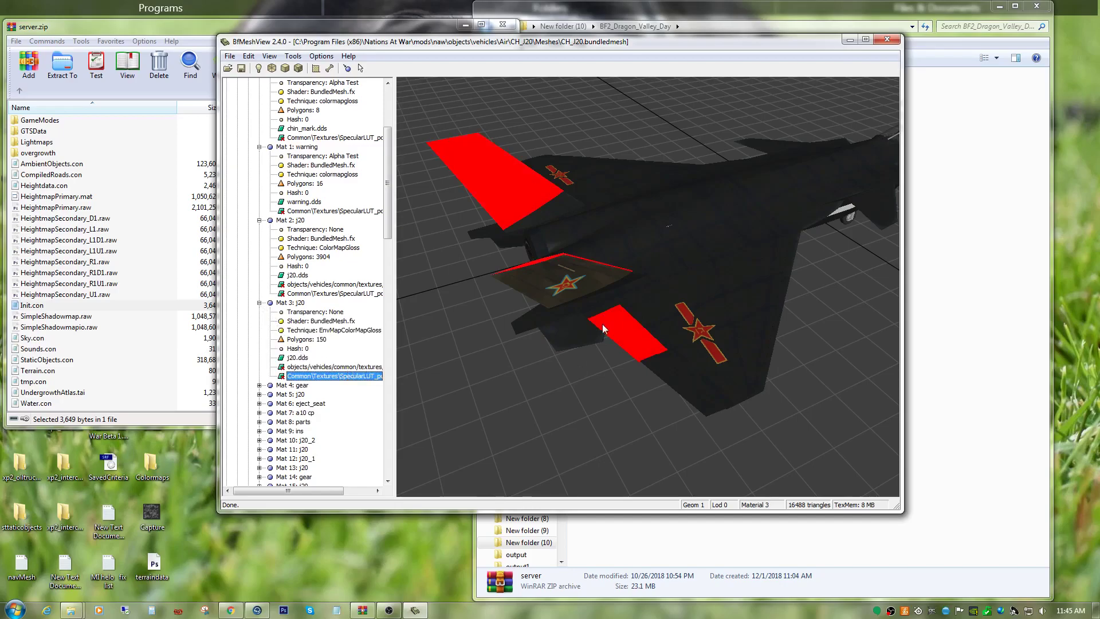
Change the technique of Mat 3: j20 to ColorMapGloss and check the tail surfaces.
left_click(353, 332)
right_click(353, 337)
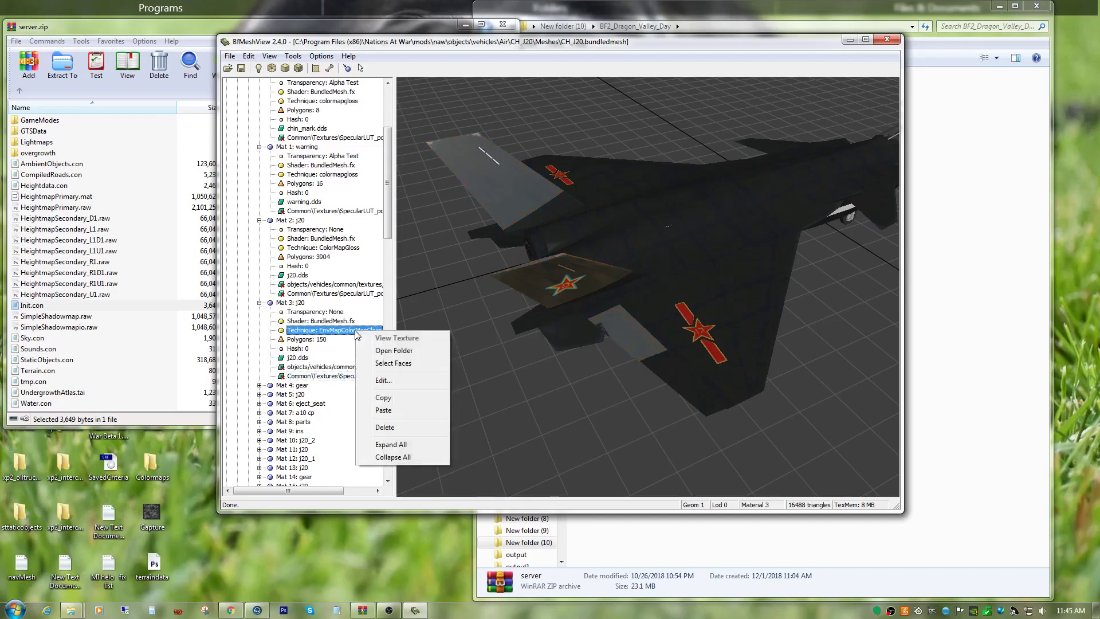
left_click(391, 383)
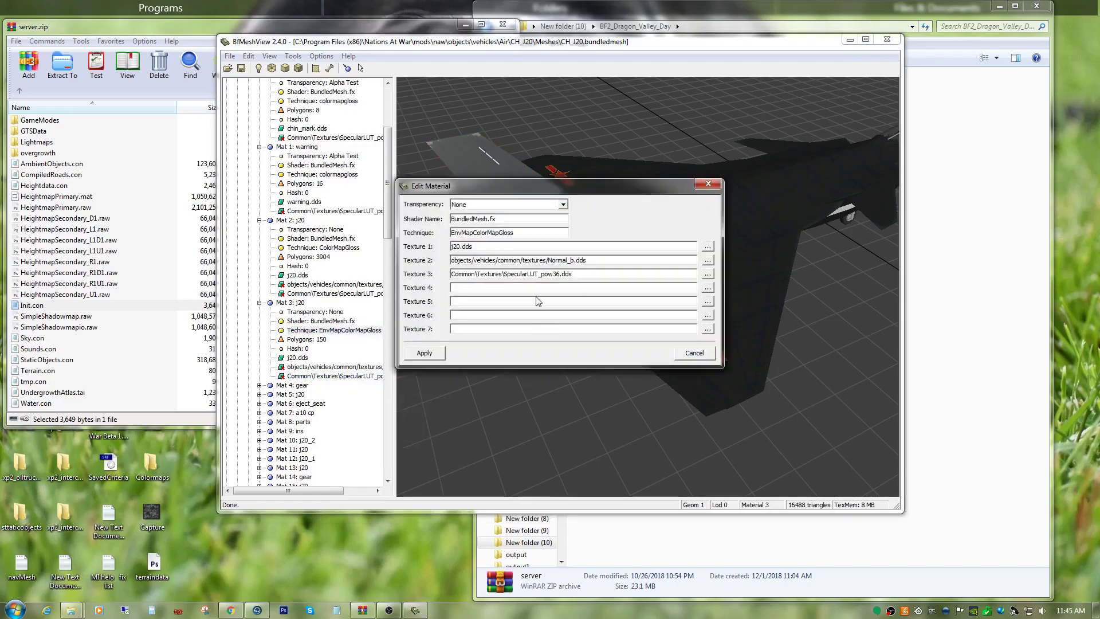
left_click_drag(476, 233, 470, 239)
left_click(478, 234)
left_click_drag(459, 244, 439, 253)
key("BackSpace")
left_click(426, 353)
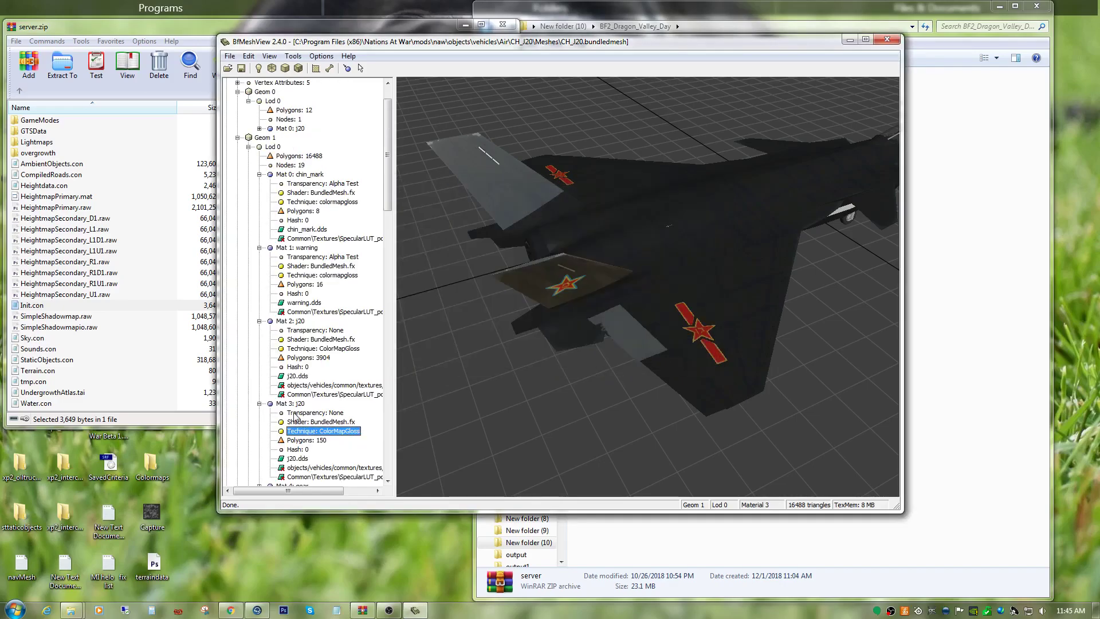
left_click_drag(527, 366, 567, 336)
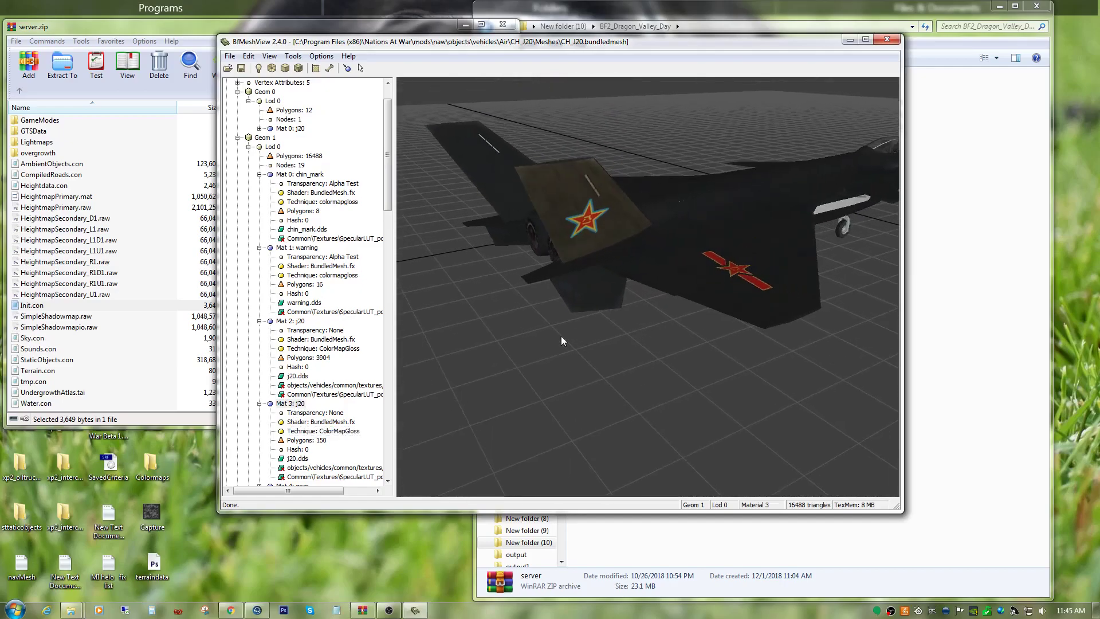
Highlight the faces of Mat 2: j20 and Mat 1: warning again to check their coverage.
left_click(360, 395)
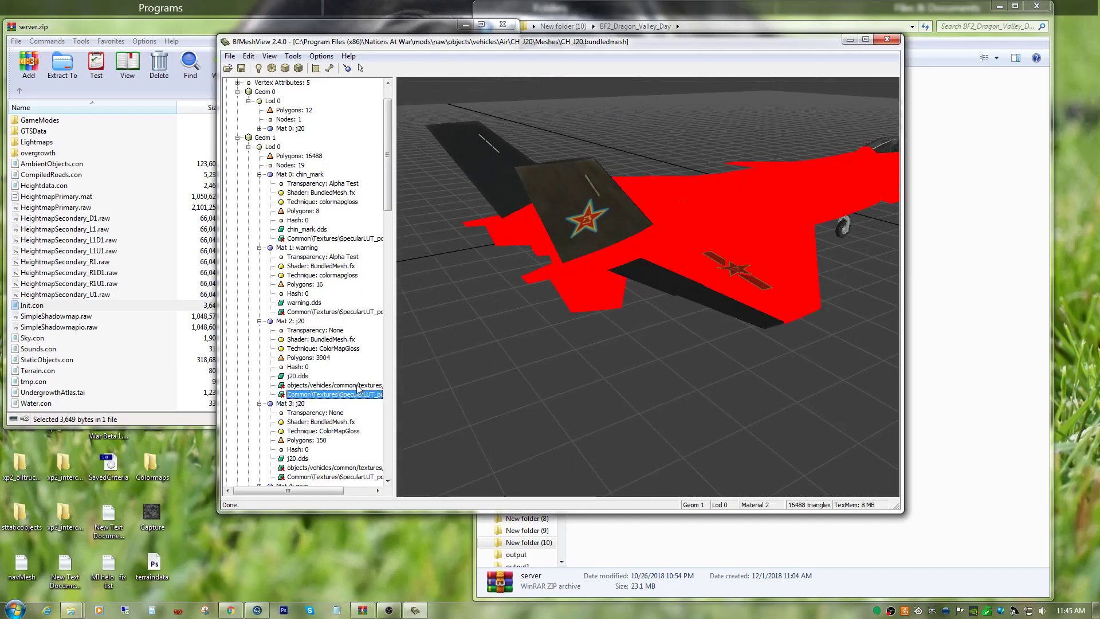
left_click(340, 312)
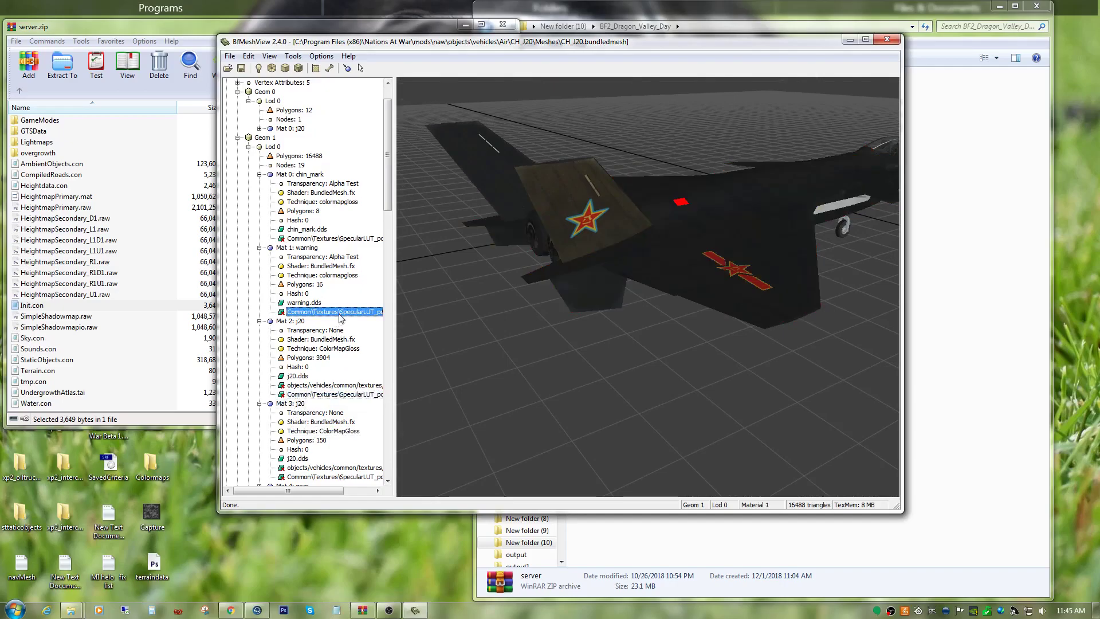
scroll(341, 467, "down", 3)
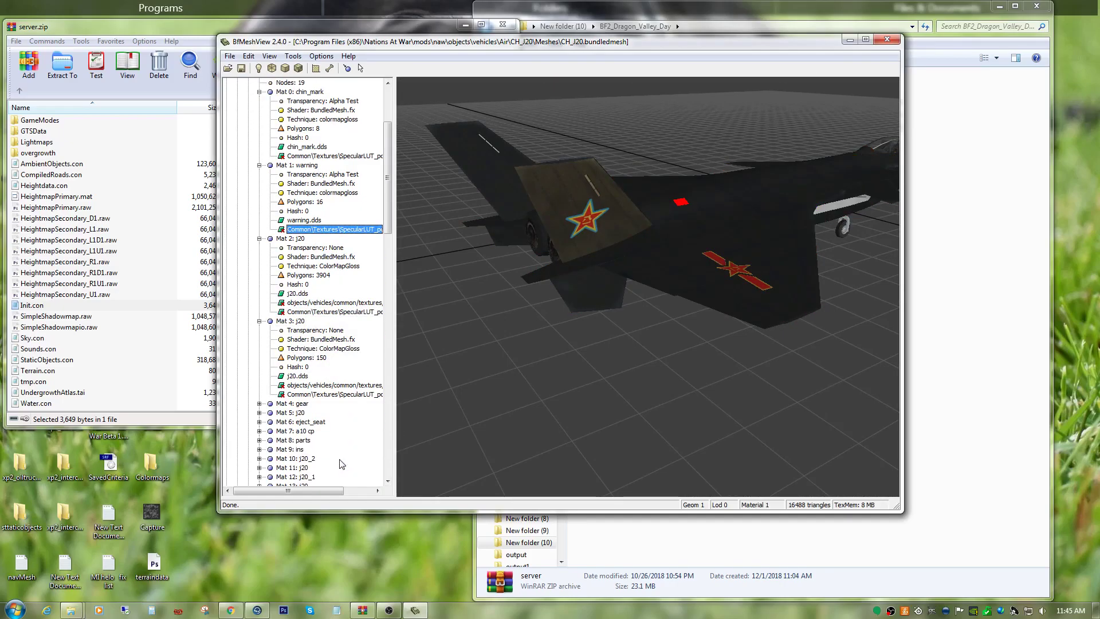
Highlight the faces of Mat 3: j20 and of Mat 4: gear in Geom 1 Lod 0 to check their coverage.
left_click(349, 394)
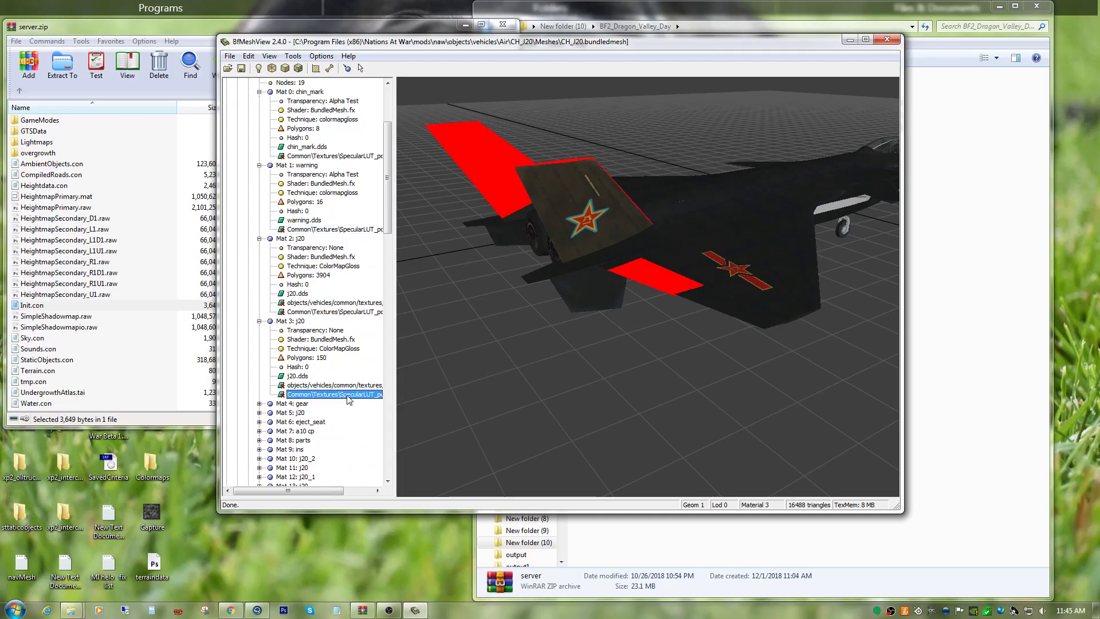
scroll(322, 420, "down", 2)
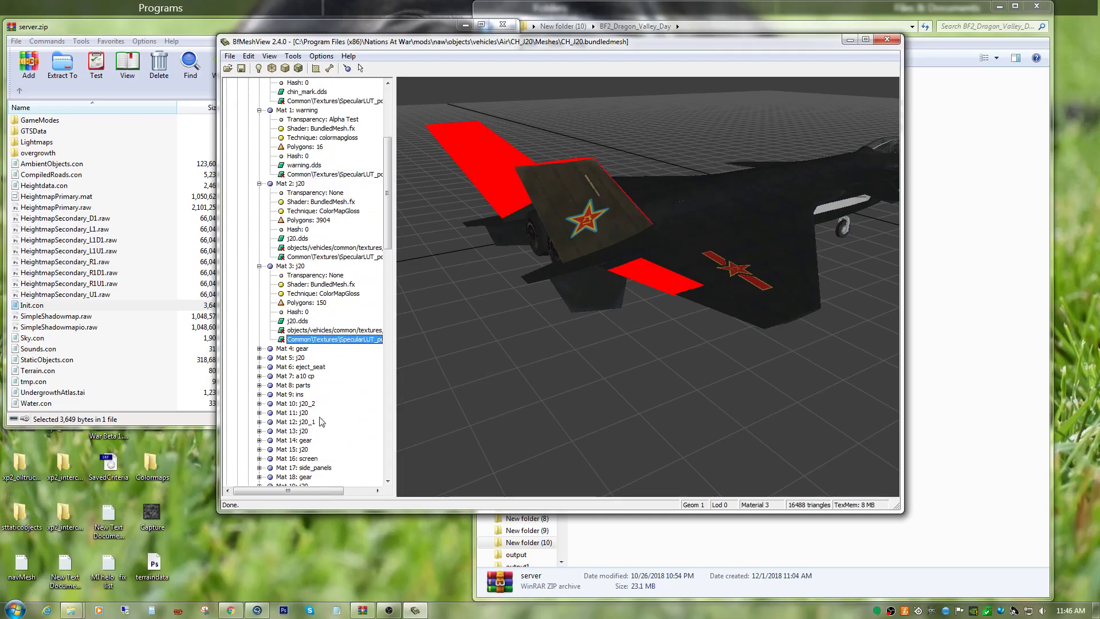
left_click(261, 349)
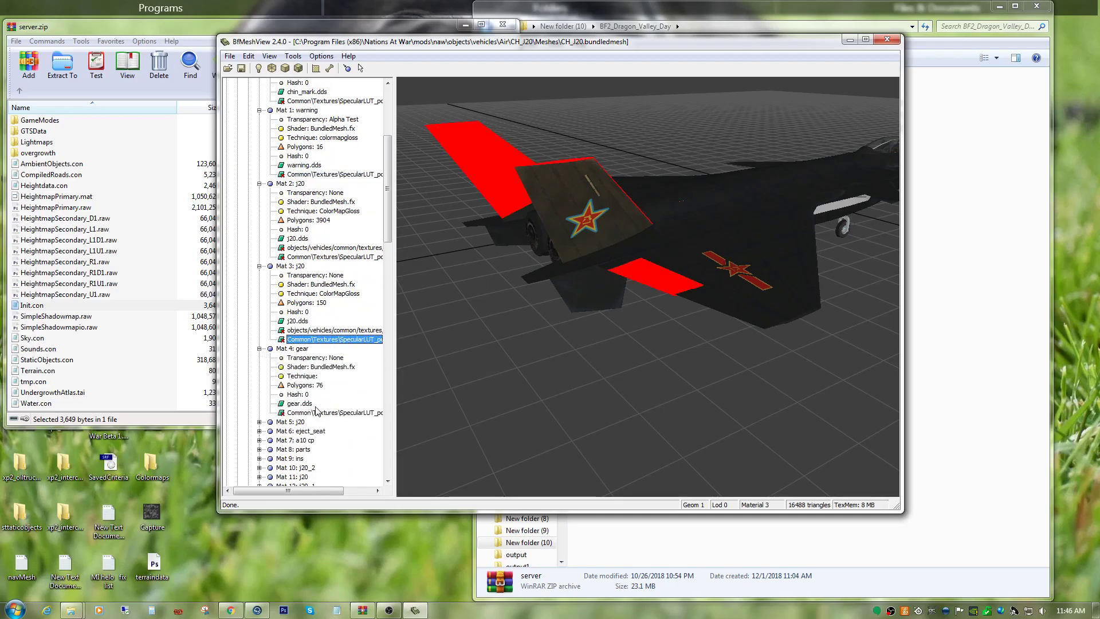
left_click(334, 413)
left_click_drag(765, 421, 698, 336)
scroll(696, 344, "up", 3)
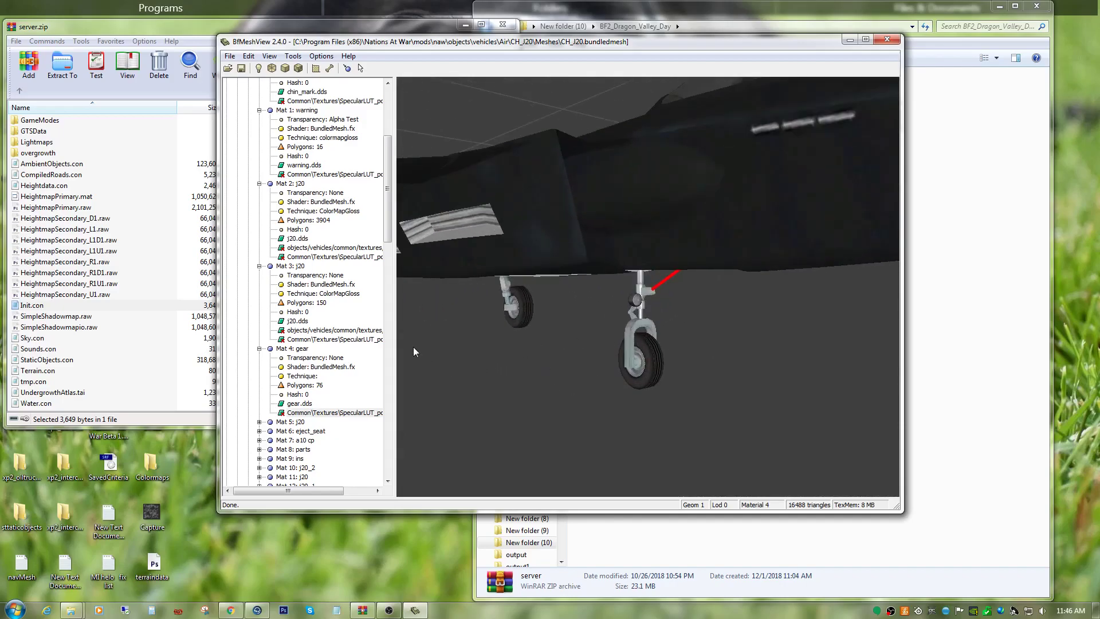
Set the technique of Mat 4: gear in Geom 1 Lod 0 to colormapgloss and clear the face highlighting.
right_click(361, 412)
left_click(381, 462)
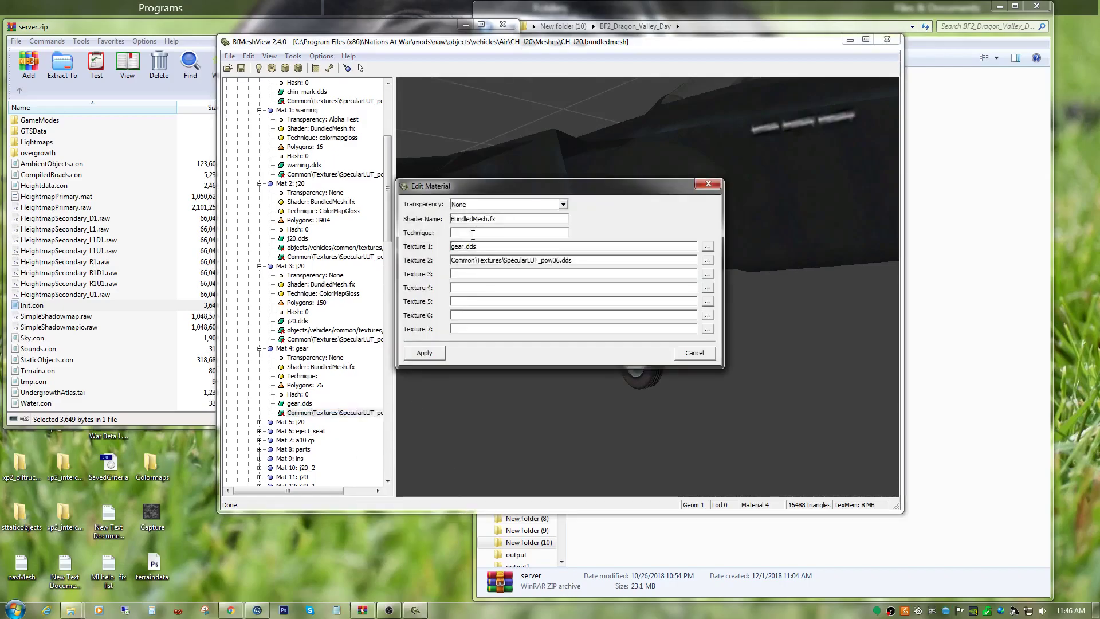
type("colormap")
double_click(583, 261)
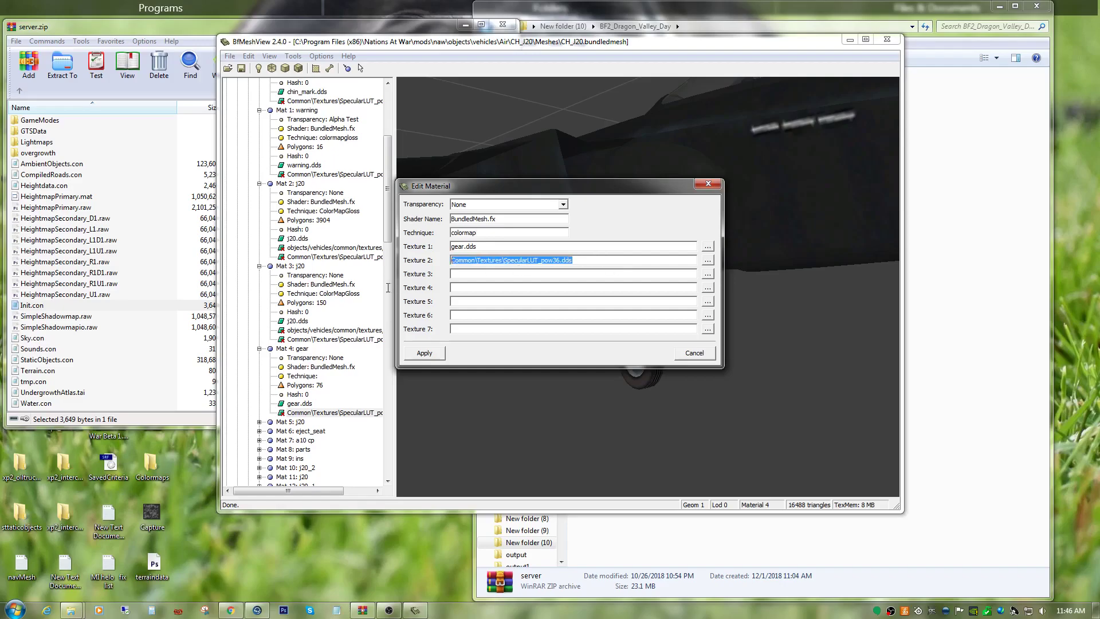
left_click(483, 273)
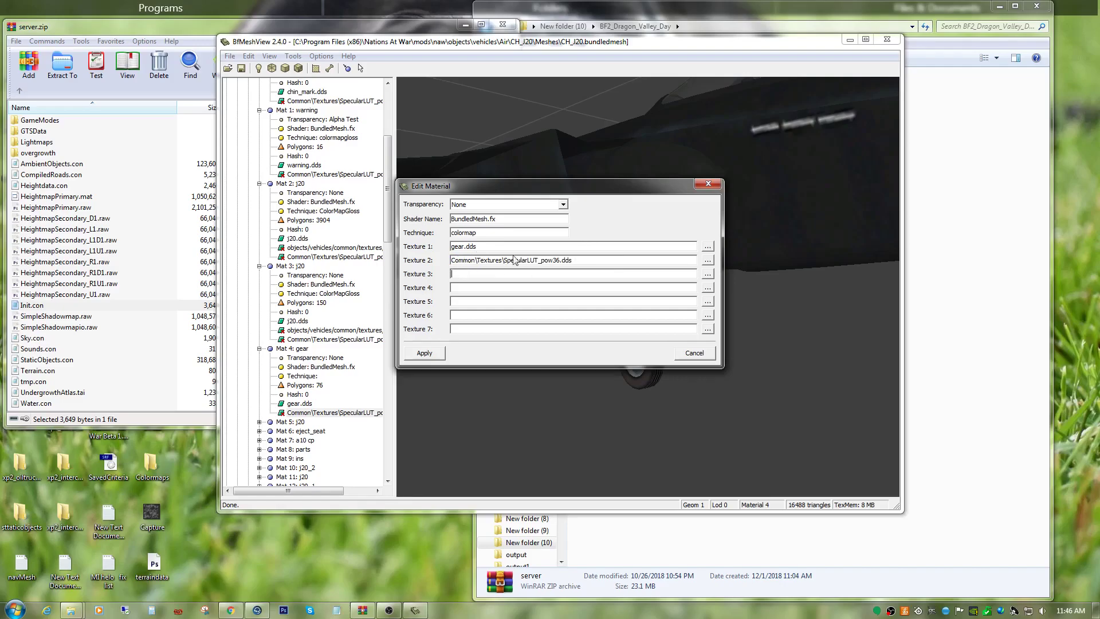
left_click_drag(589, 260, 449, 260)
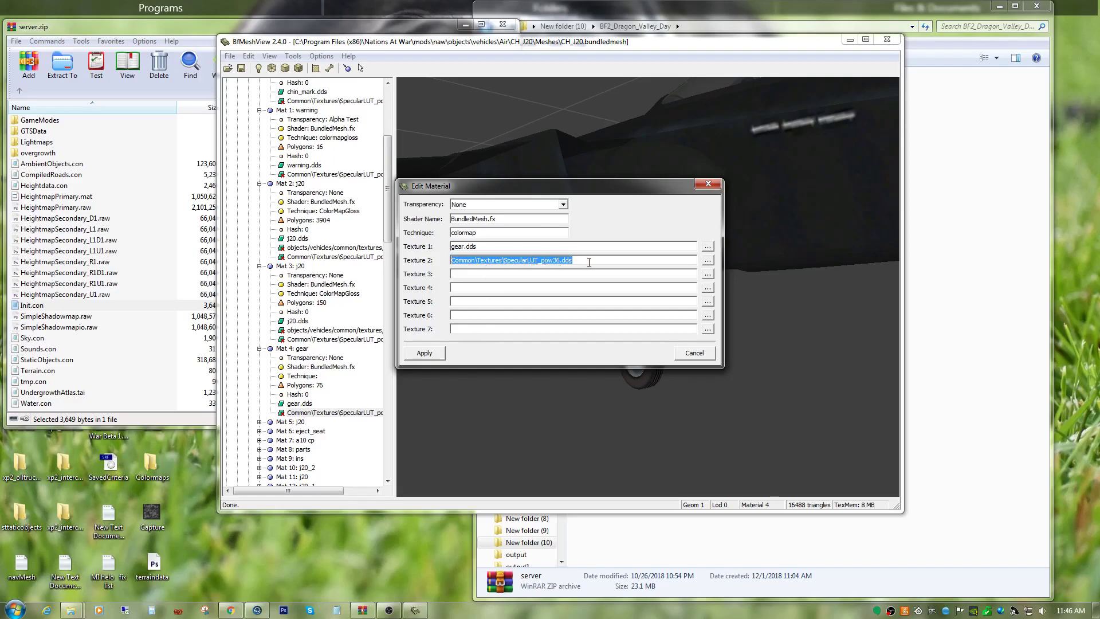
left_click(486, 232)
type("glk")
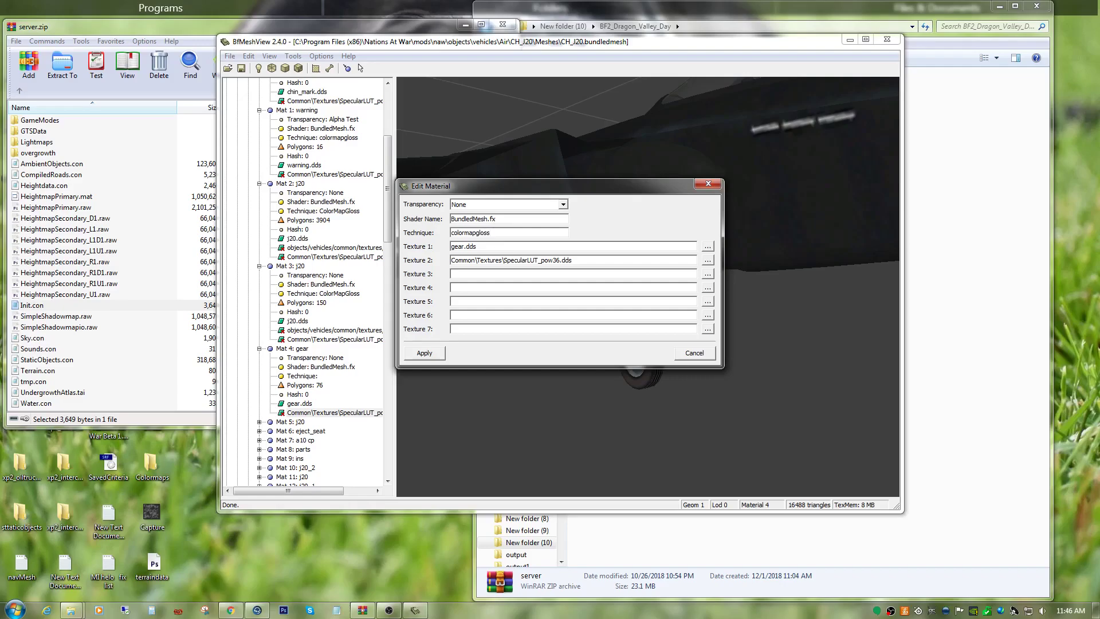
left_click(439, 356)
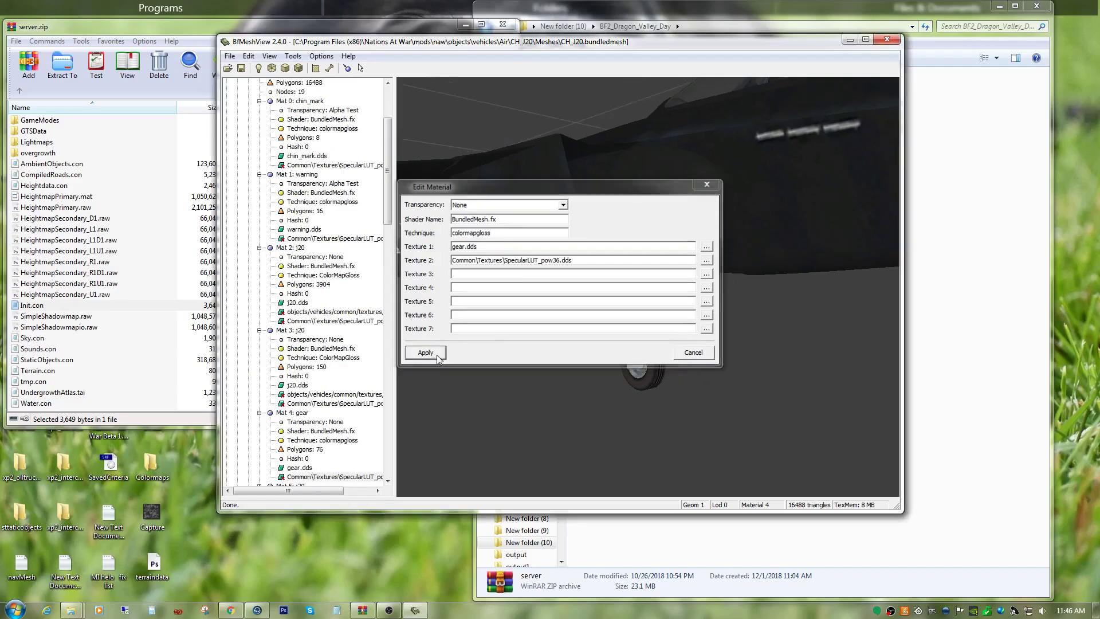
left_click(295, 333)
left_click_drag(533, 327, 403, 322)
left_click(301, 413)
Expand Mat 5: j20 in Geom 1 Lod 0 and highlight the faces it covers around the cockpit.
scroll(313, 424, "down", 1)
scroll(313, 424, "down", 4)
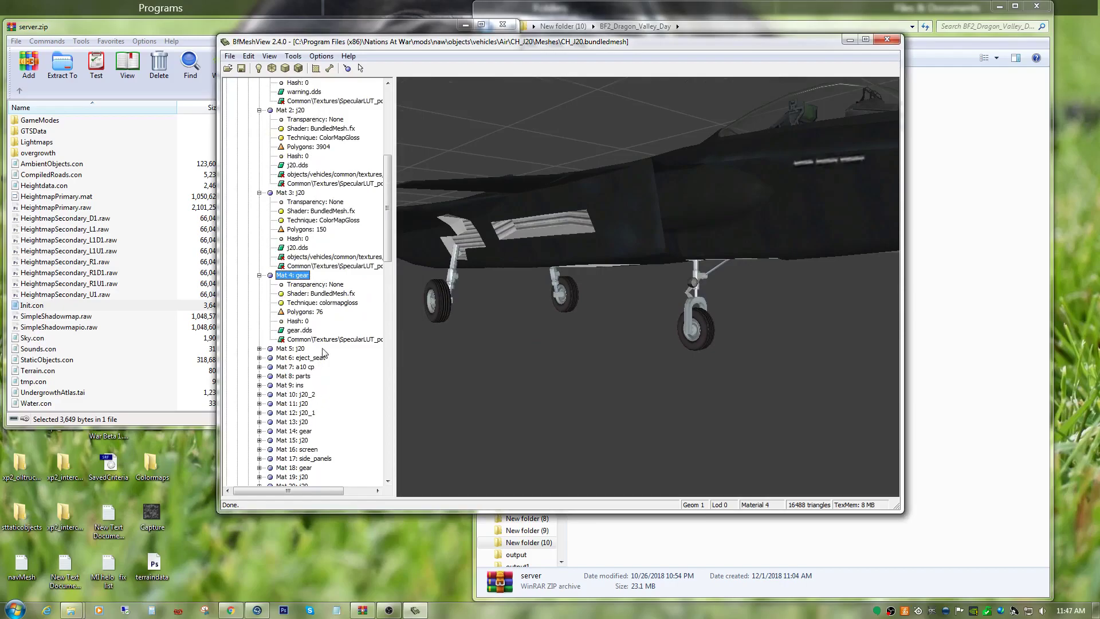
scroll(320, 345, "down", 2)
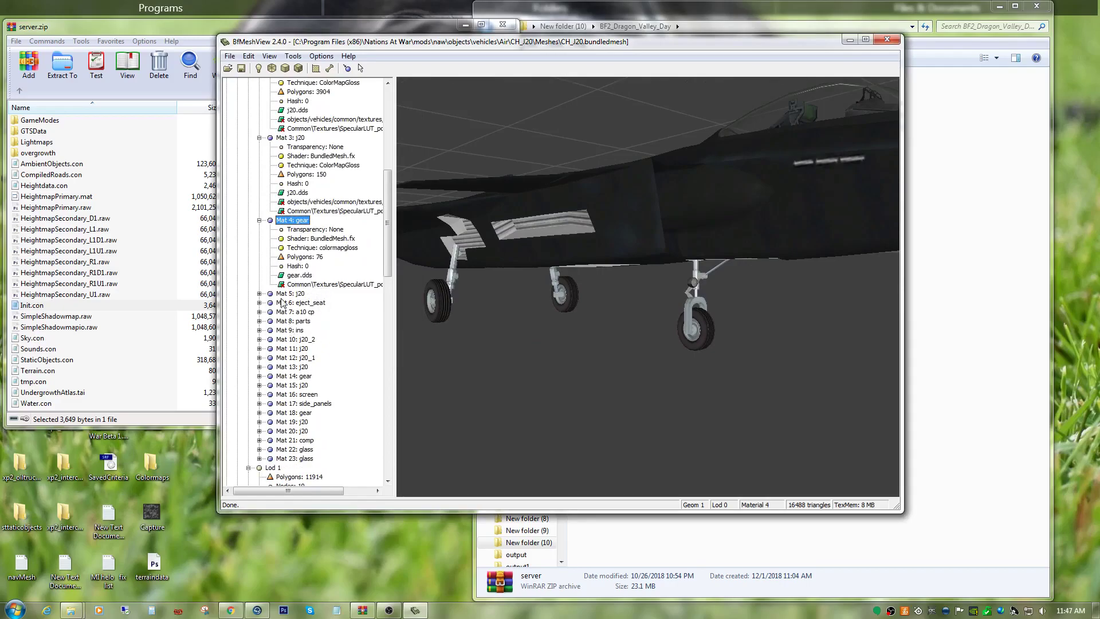
left_click(259, 294)
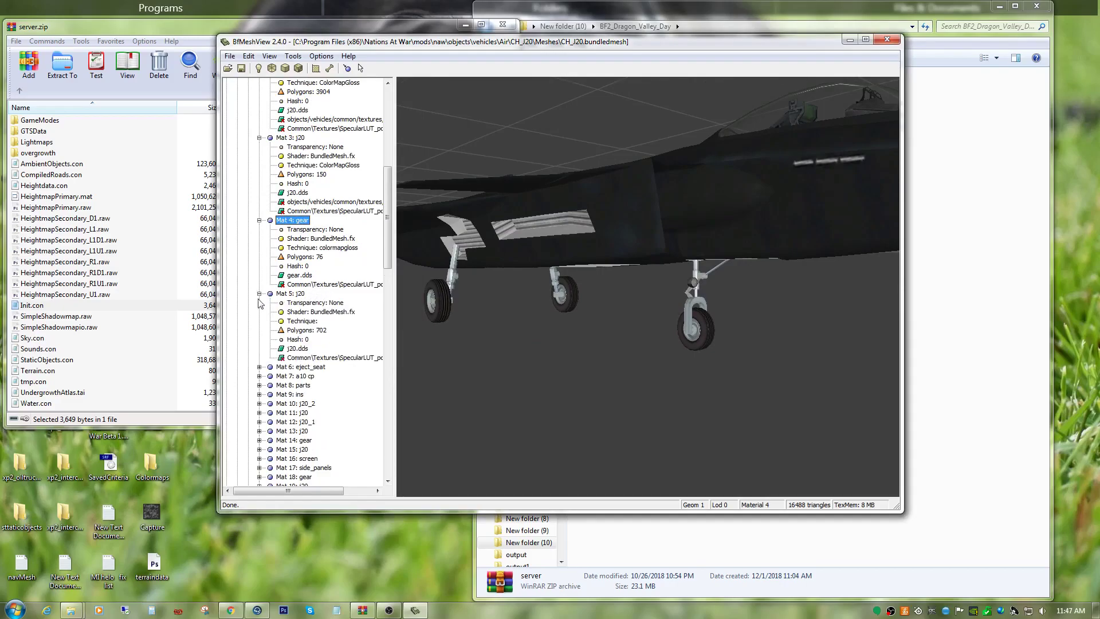
left_click(334, 358)
left_click_drag(755, 187, 731, 213)
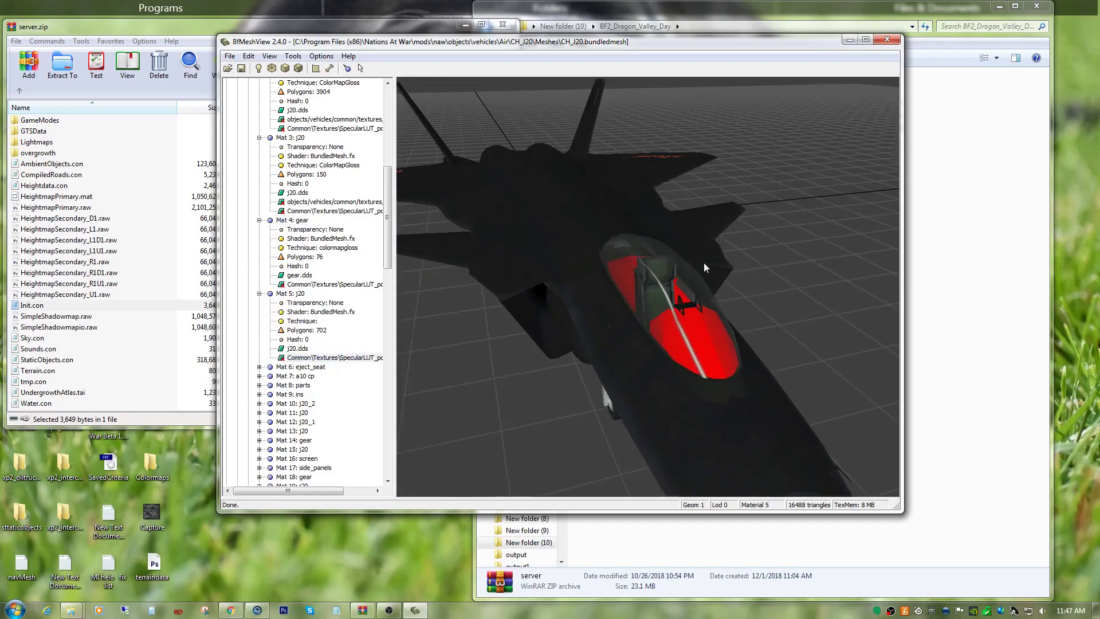
Set the technique of Mat 5: j20 in Geom 1 Lod 0 to colormapgloss and clear its face highlighting.
right_click(313, 359)
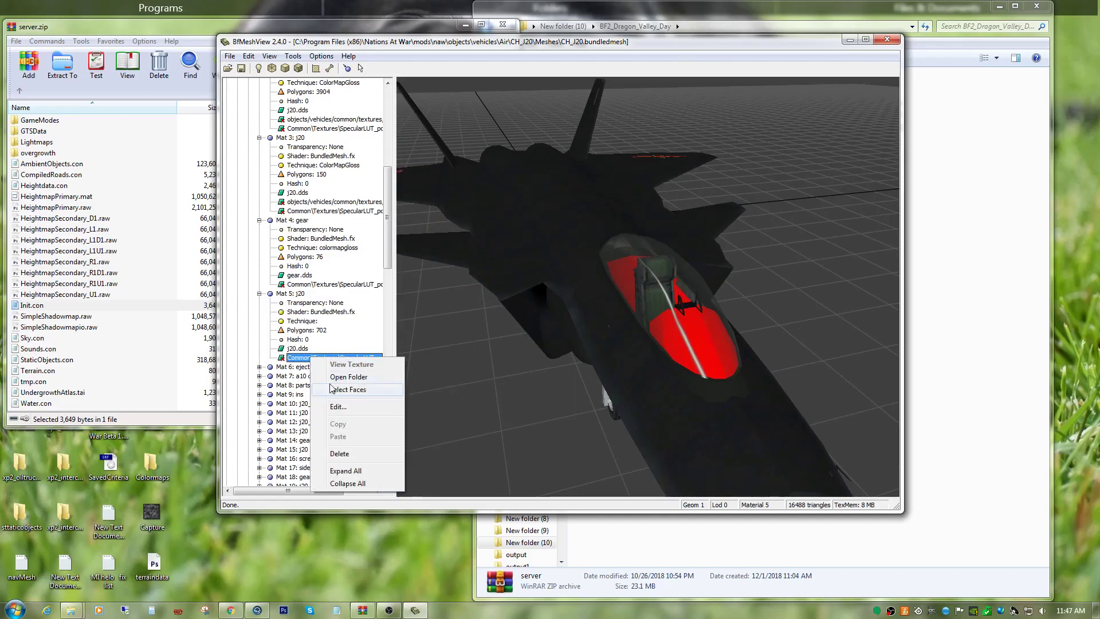
left_click(338, 406)
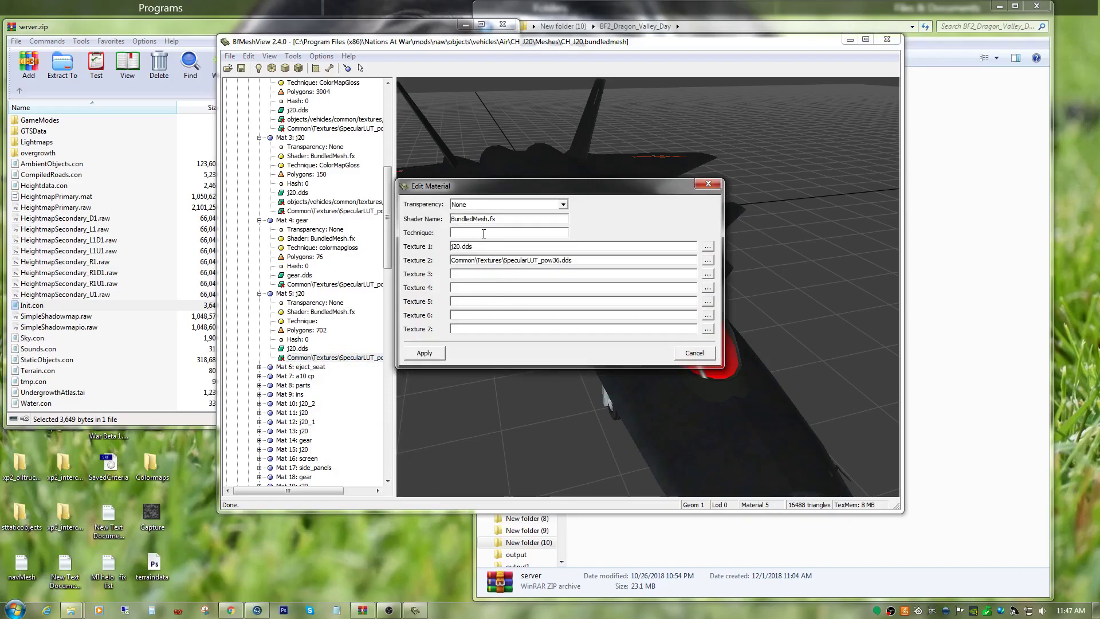
type("colormapgloss")
left_click(433, 355)
left_click_drag(573, 323, 579, 336)
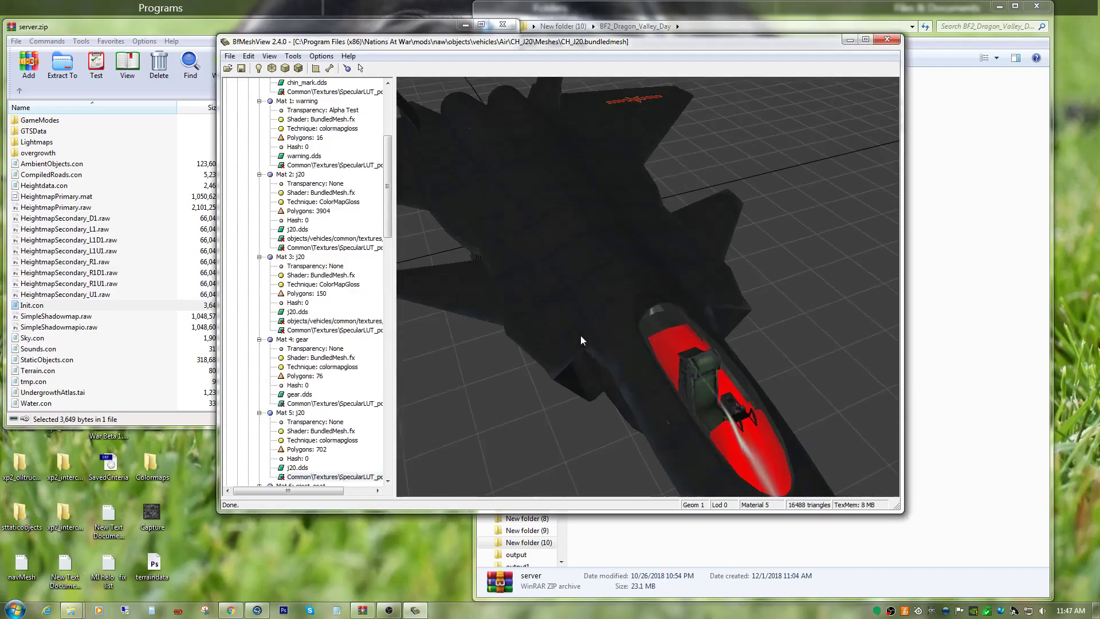
scroll(313, 442, "down", 3)
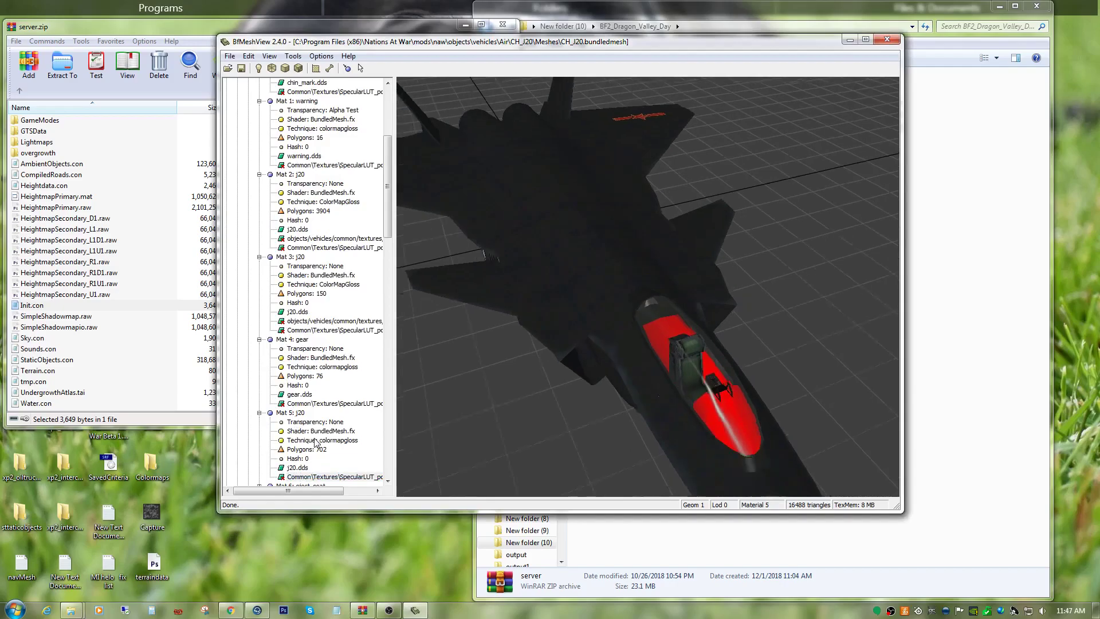
left_click(365, 393)
scroll(365, 393, "down", 4)
left_click(295, 303)
Expand Mat 6: eject_seat in Geom 1 Lod 0 and highlight its faces on the aircraft.
left_click_drag(602, 336, 514, 304)
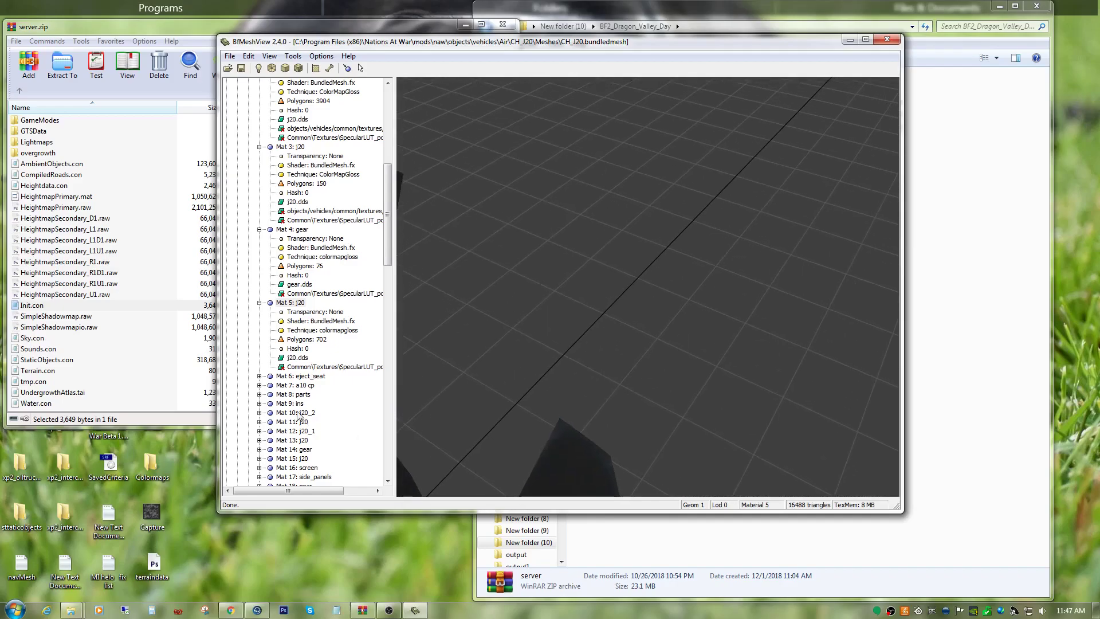
left_click(259, 376)
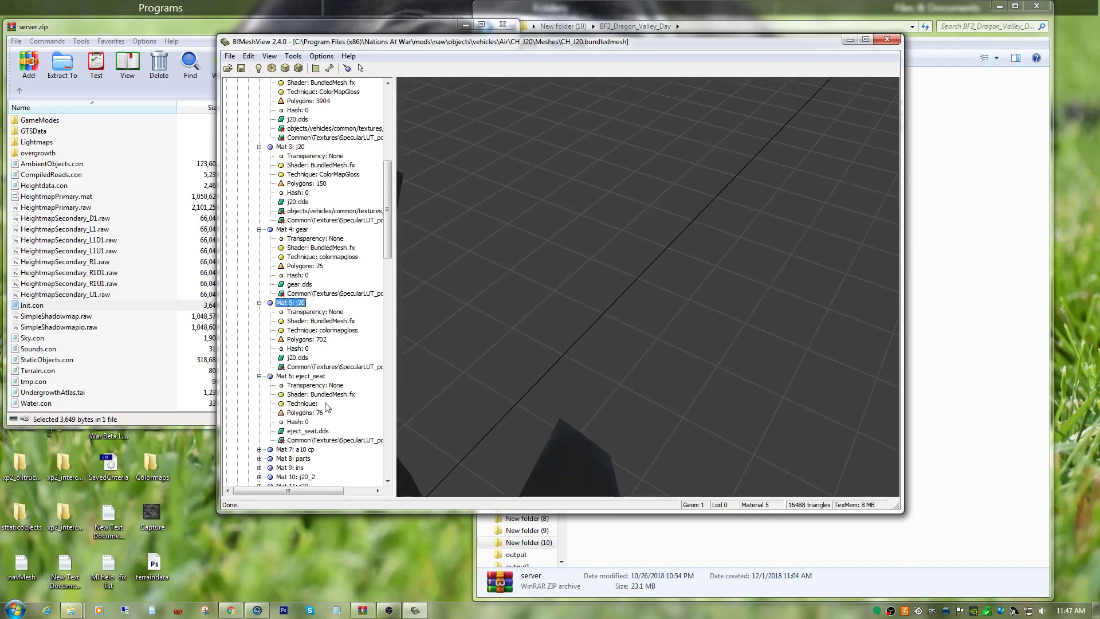
scroll(315, 395, "down", 6)
left_click(324, 276)
left_click_drag(531, 364, 542, 269)
scroll(542, 269, "up", 8)
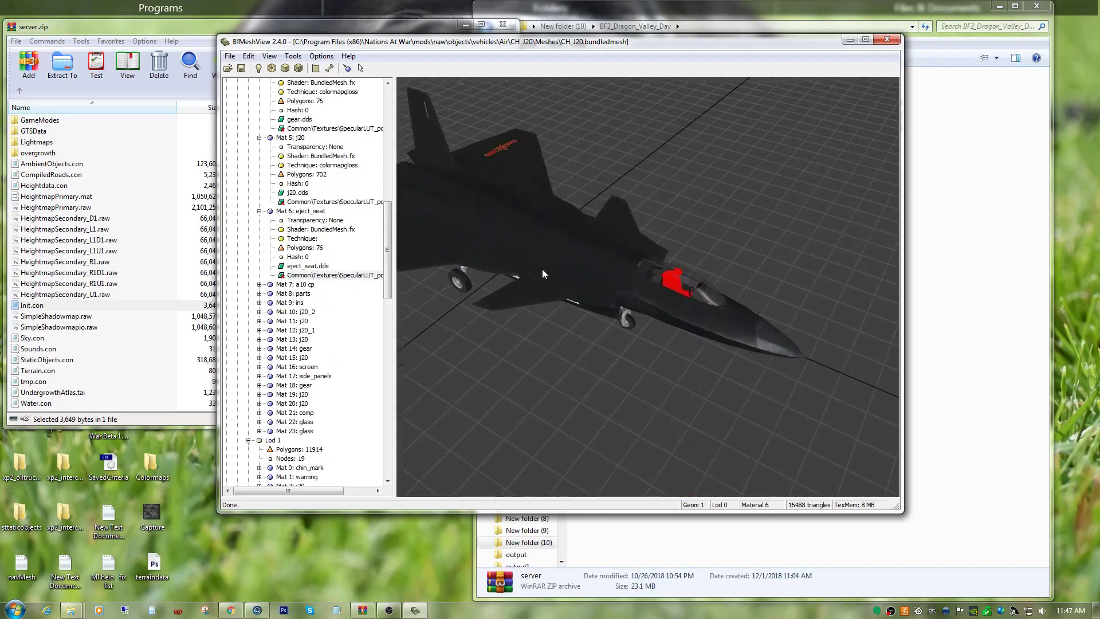
scroll(700, 246, "down", 3)
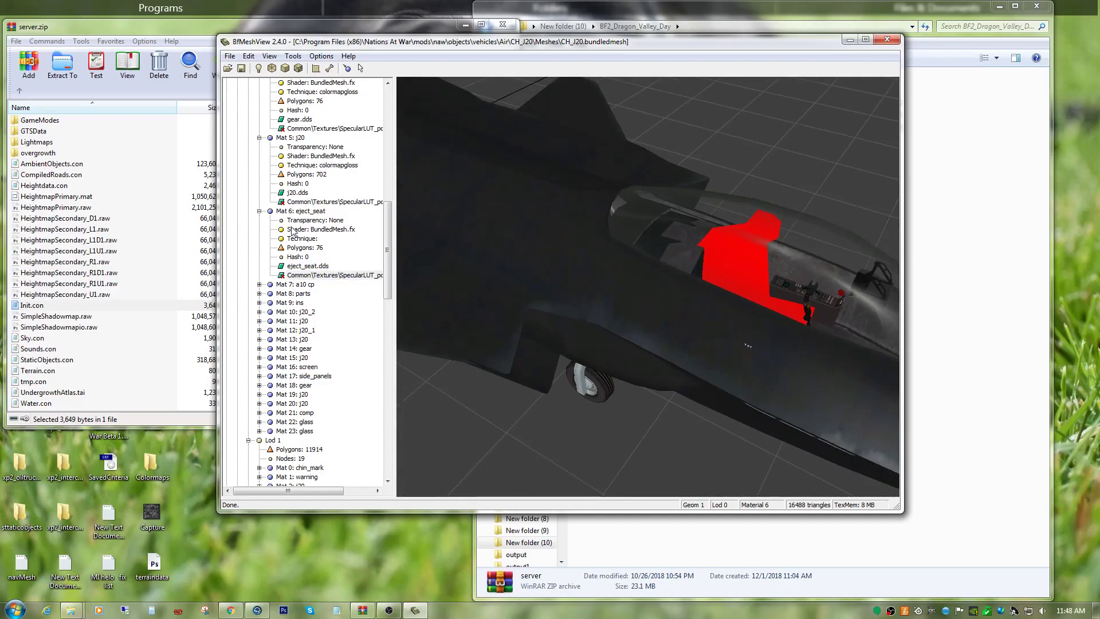
Set the technique of Mat 6: eject_seat in Geom 1 Lod 0 to colormapgloss and clear its face highlighting.
right_click(320, 276)
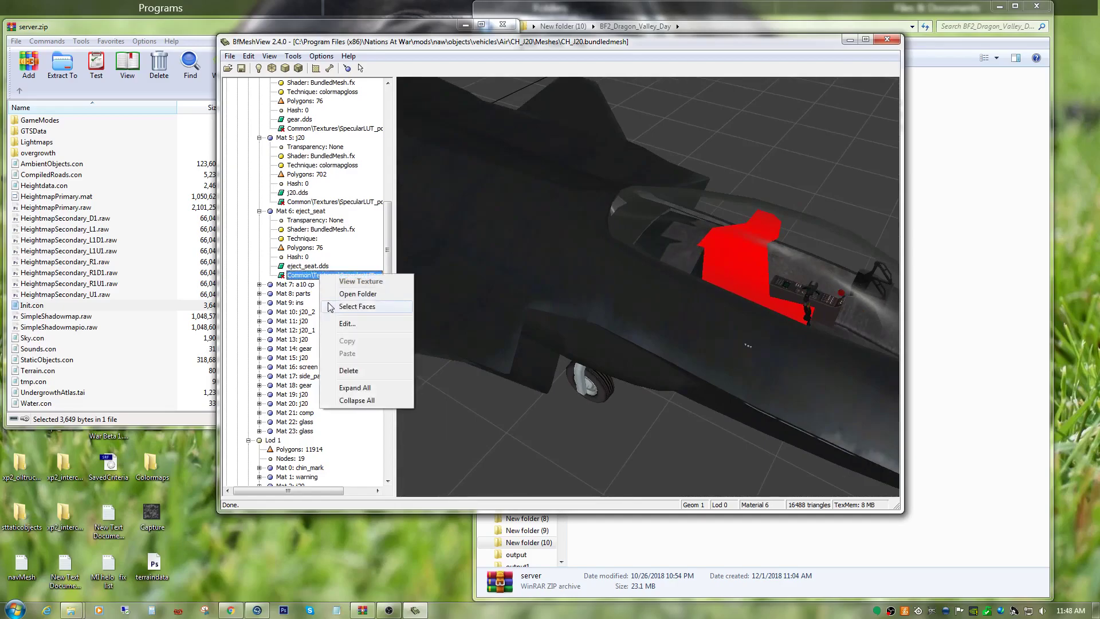
left_click(342, 323)
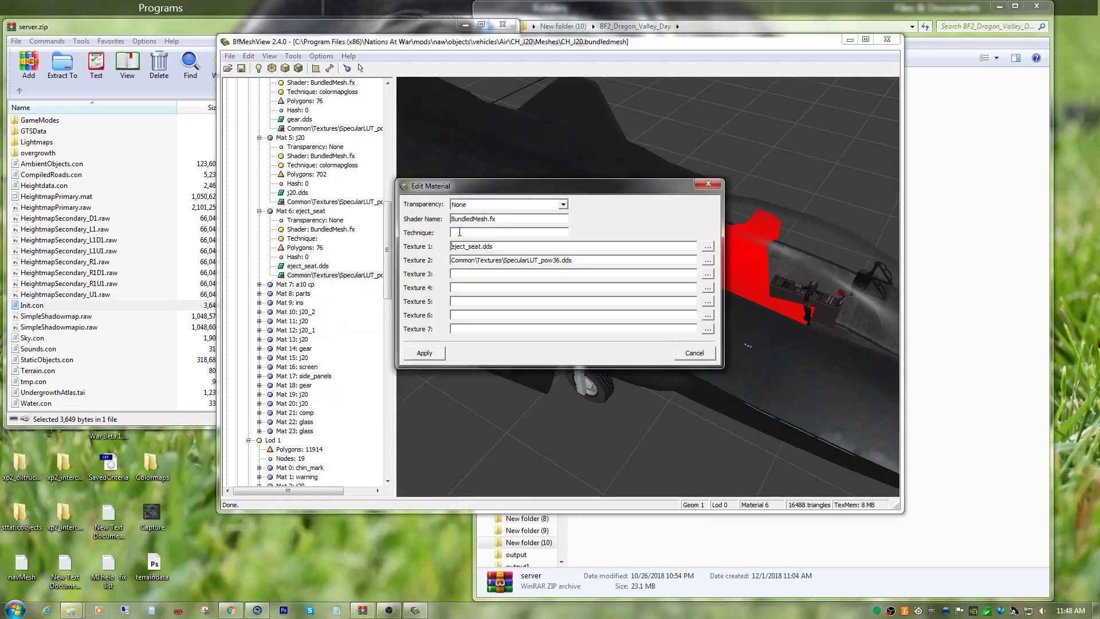
type("colormapgloss")
left_click(436, 353)
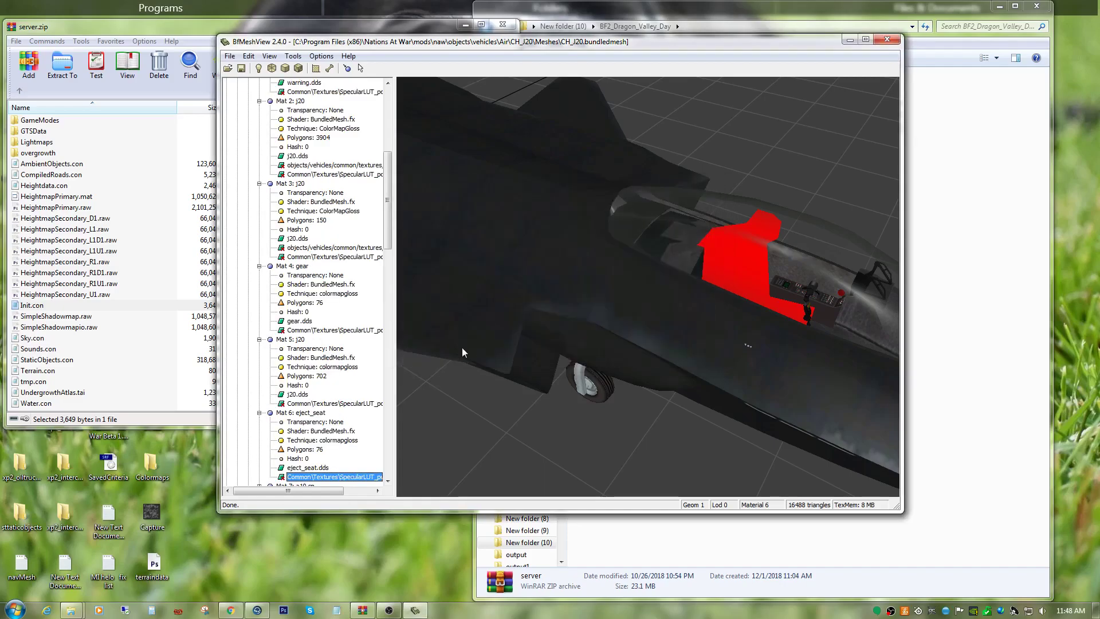
scroll(356, 454, "down", 4)
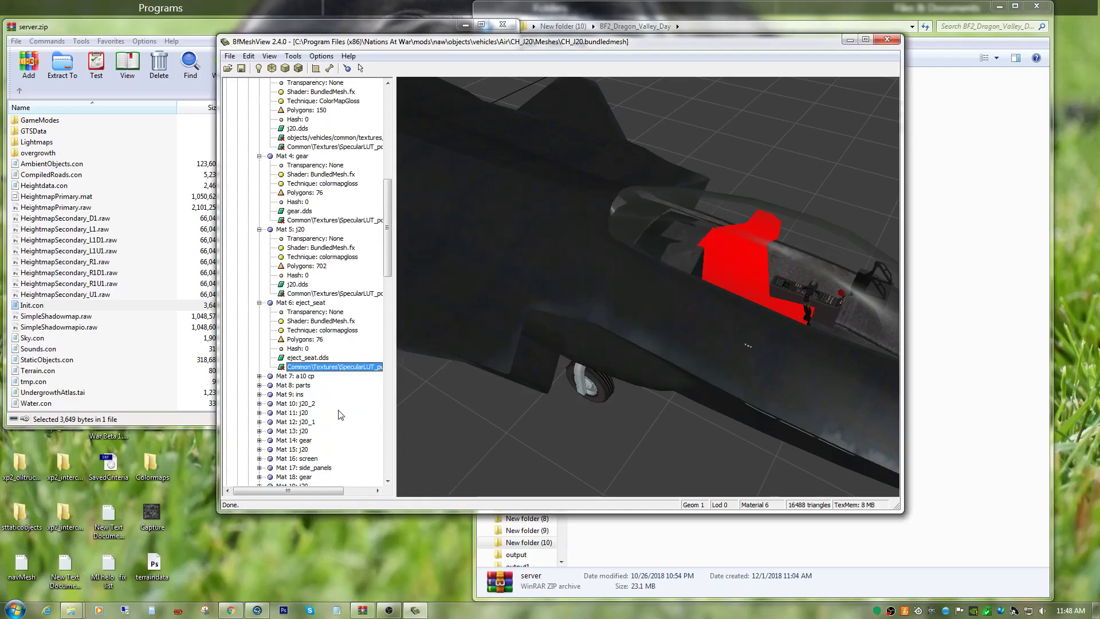
left_click(293, 302)
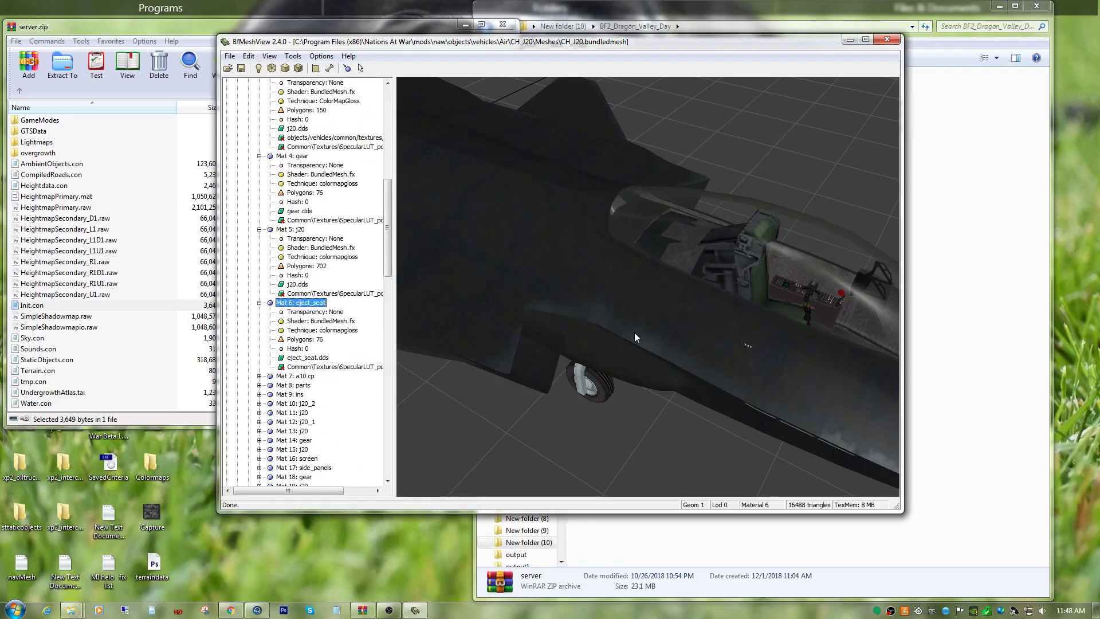
Expand Mat 7: a10 cp in Geom 1 Lod 0 and highlight its faces inside the cockpit.
left_click(259, 376)
scroll(309, 373, "down", 3)
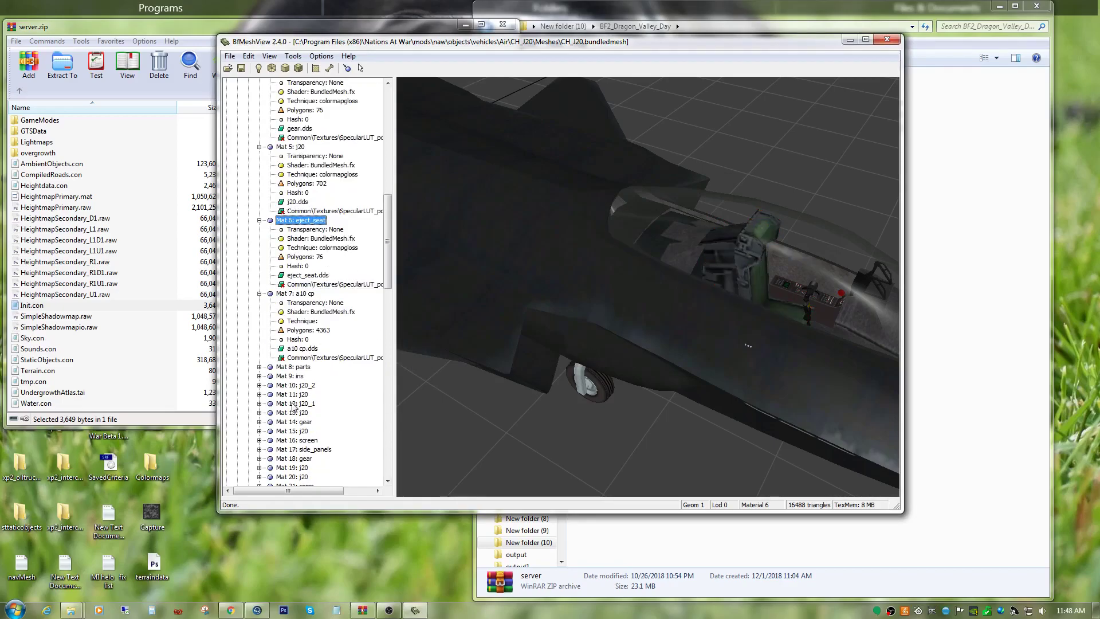
left_click(316, 359)
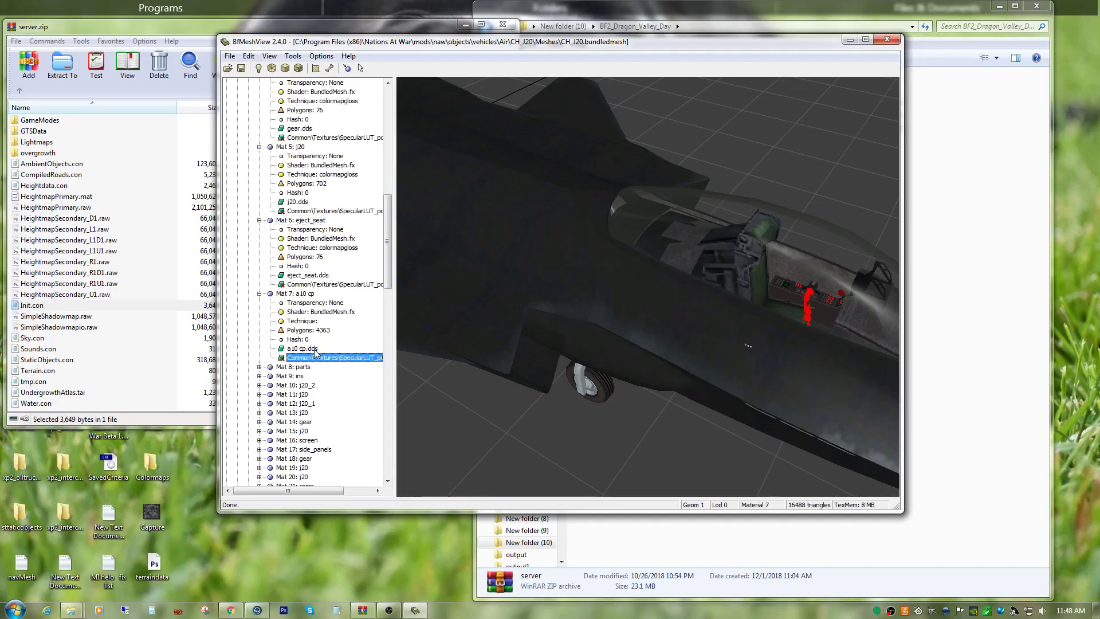
left_click_drag(565, 339, 592, 252)
scroll(732, 287, "up", 8)
scroll(592, 252, "down", 6)
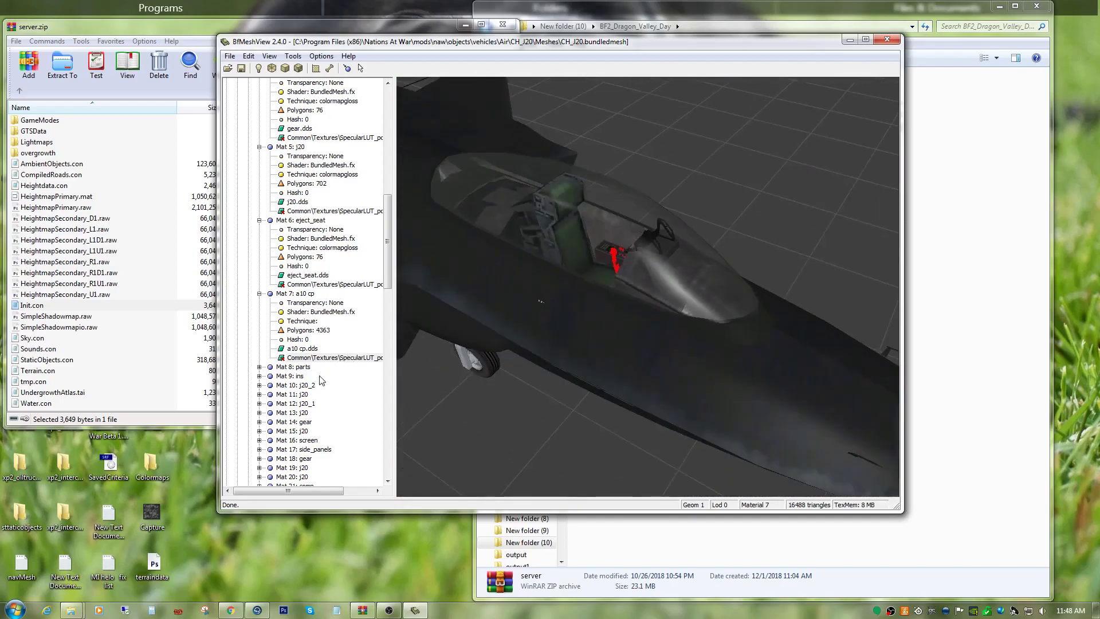
Set the technique of Mat 7: a10 cp in Geom 1 Lod 0 to colormapgloss.
right_click(303, 357)
left_click(330, 407)
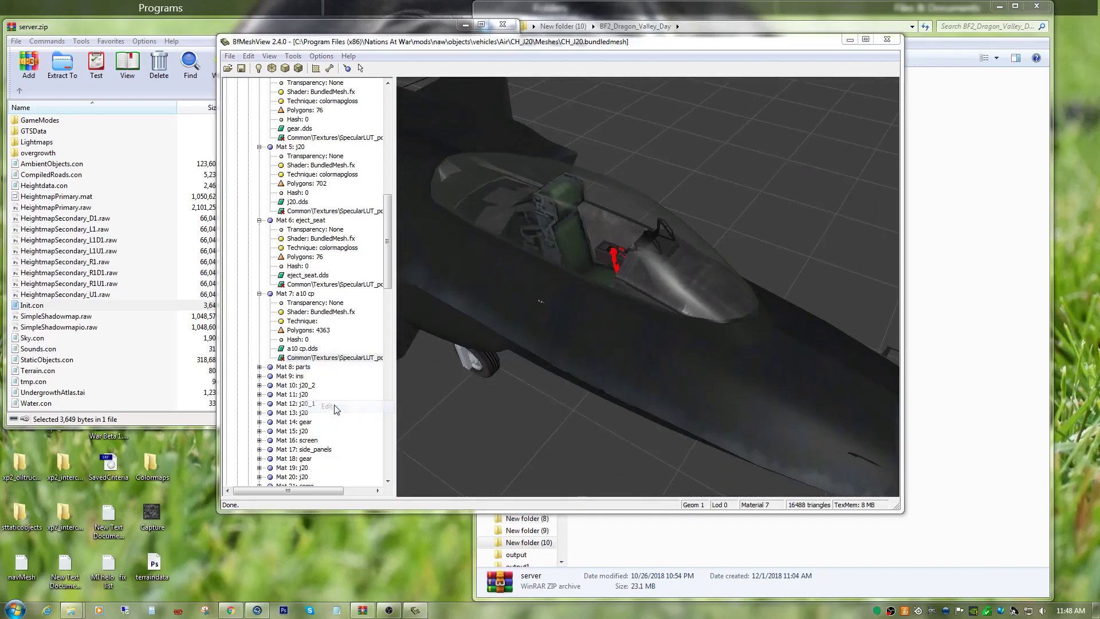
left_click(483, 233)
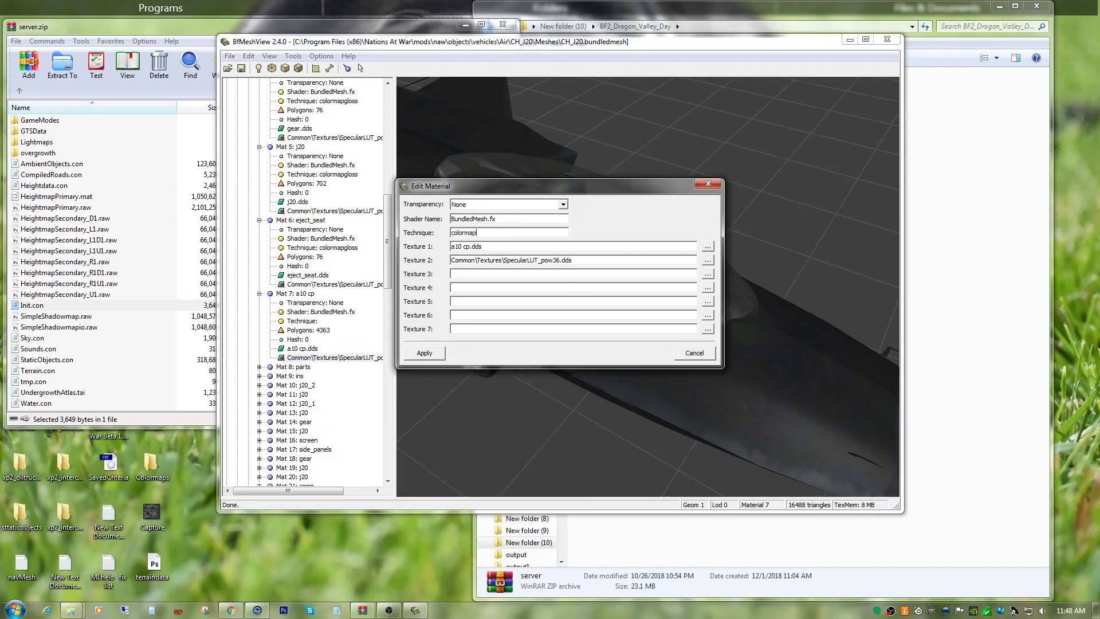
type("colormapgloss")
left_click(437, 358)
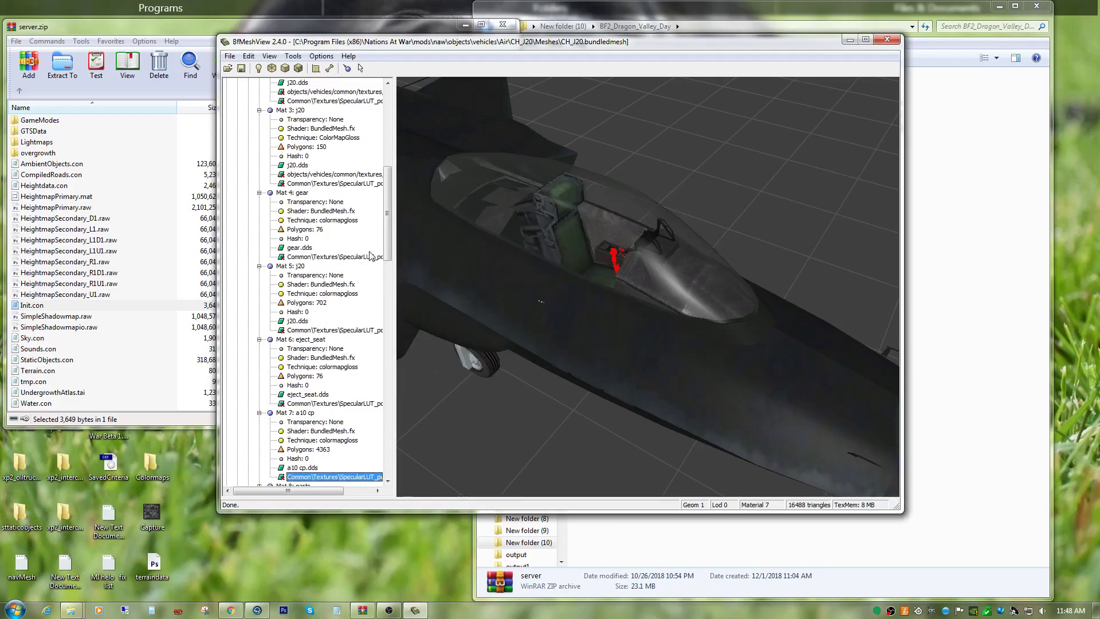
Expand Mat 8: parts in Geom 1 Lod 0 and highlight its faces in the cockpit.
left_click_drag(388, 217, 398, 270)
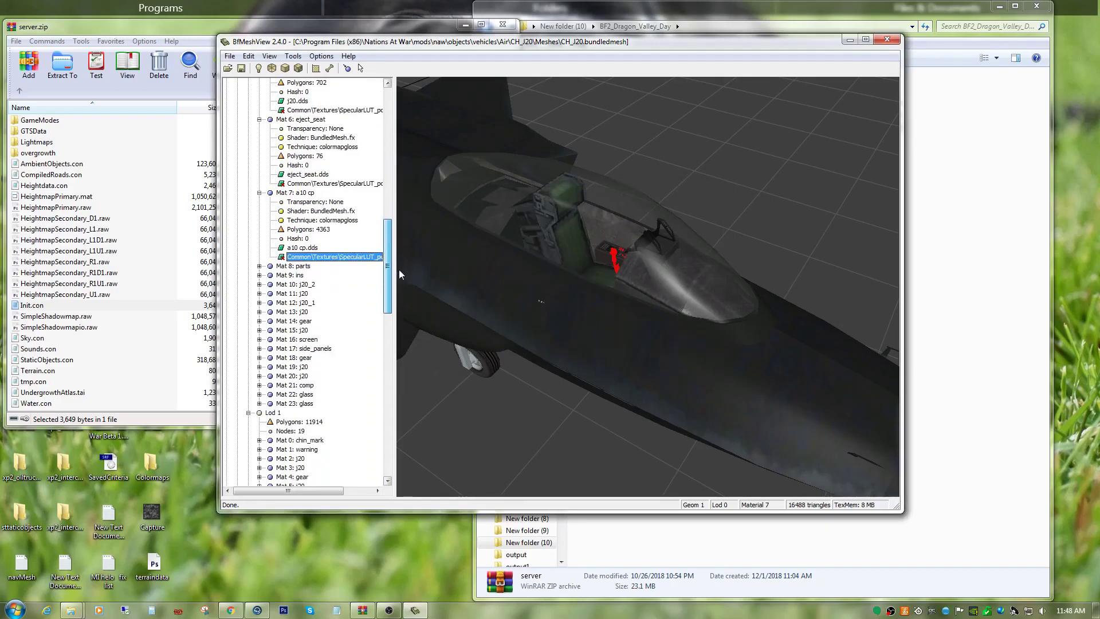
left_click(259, 266)
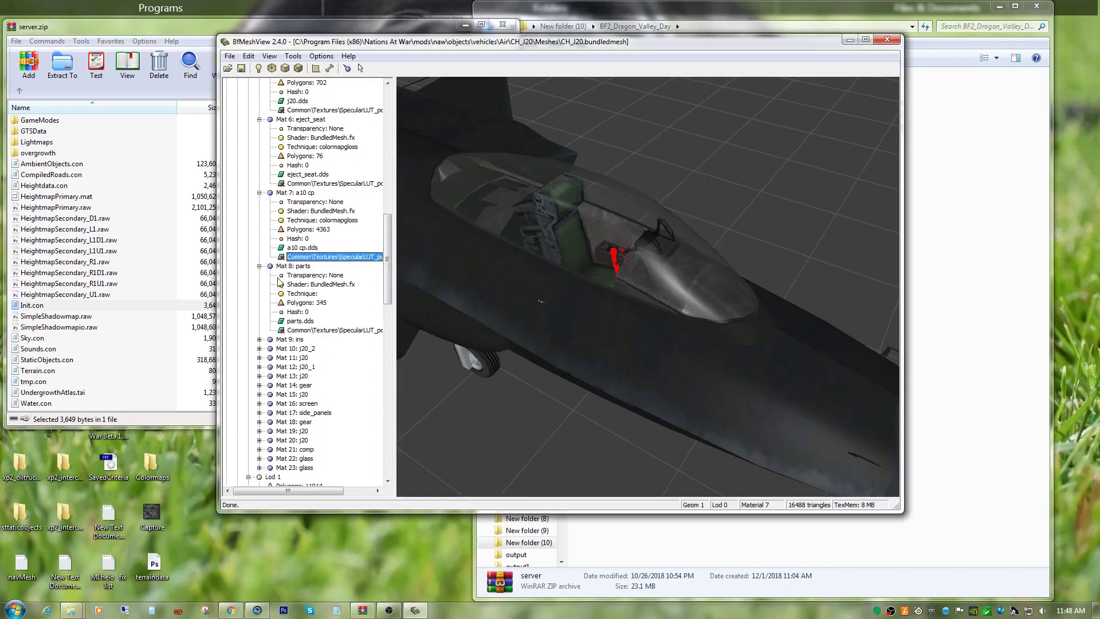
left_click(336, 330)
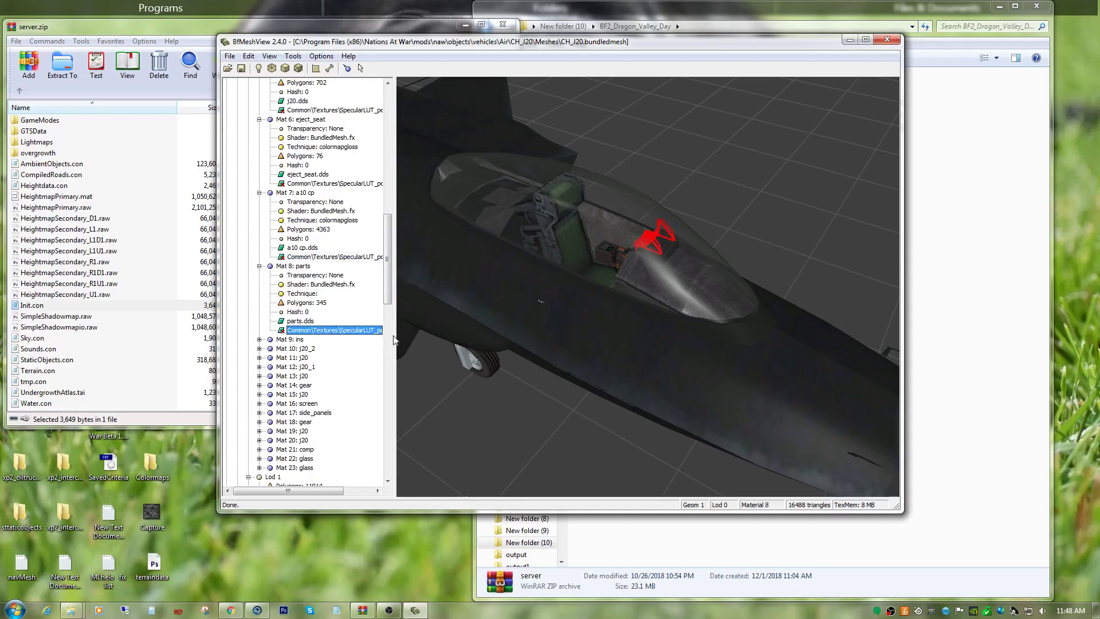
Set the technique of Mat 8: parts in Geom 1 Lod 0 to colormapgloss.
right_click(316, 332)
left_click(341, 384)
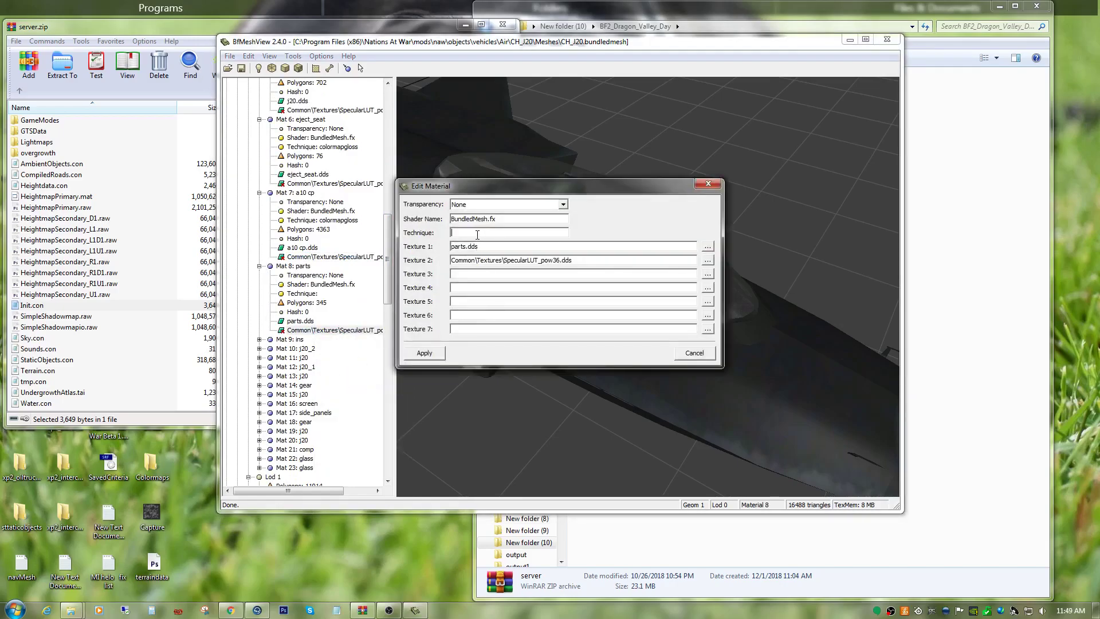
type("colormapgloss")
left_click(425, 354)
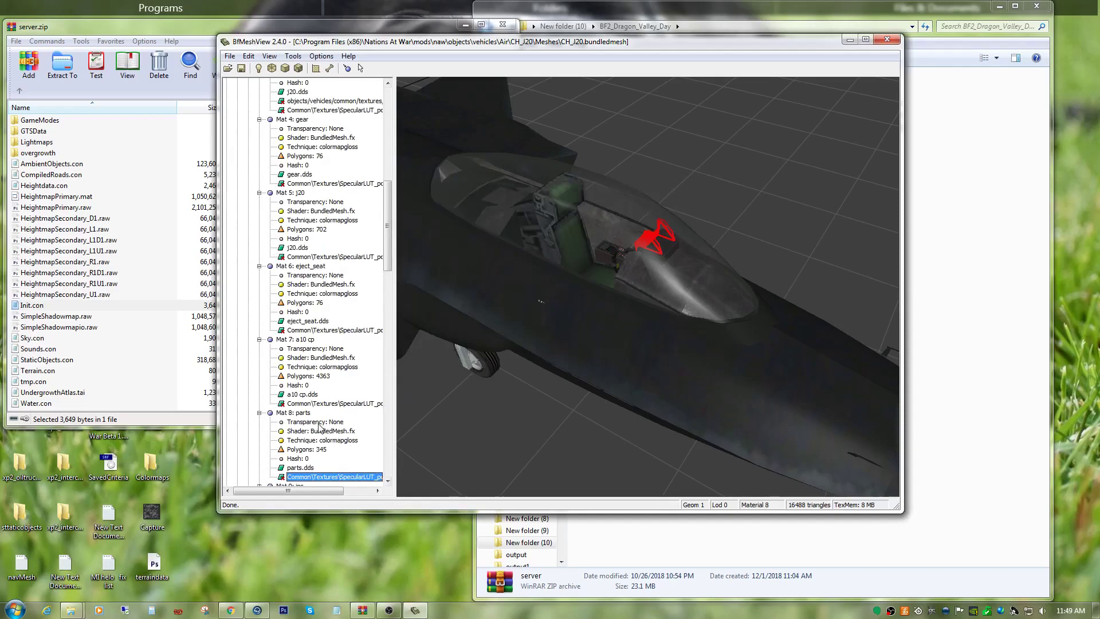
Expand Mat 9: ins in Geom 1 Lod 0 and inspect its highlighted faces in the cockpit.
scroll(319, 427, "down", 6)
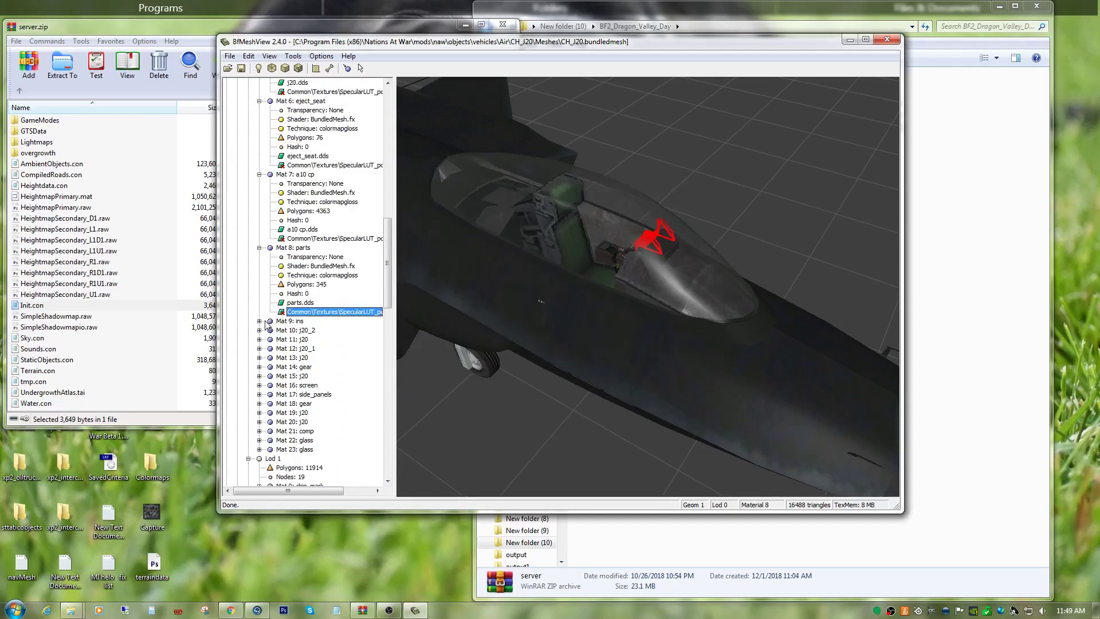
left_click(260, 322)
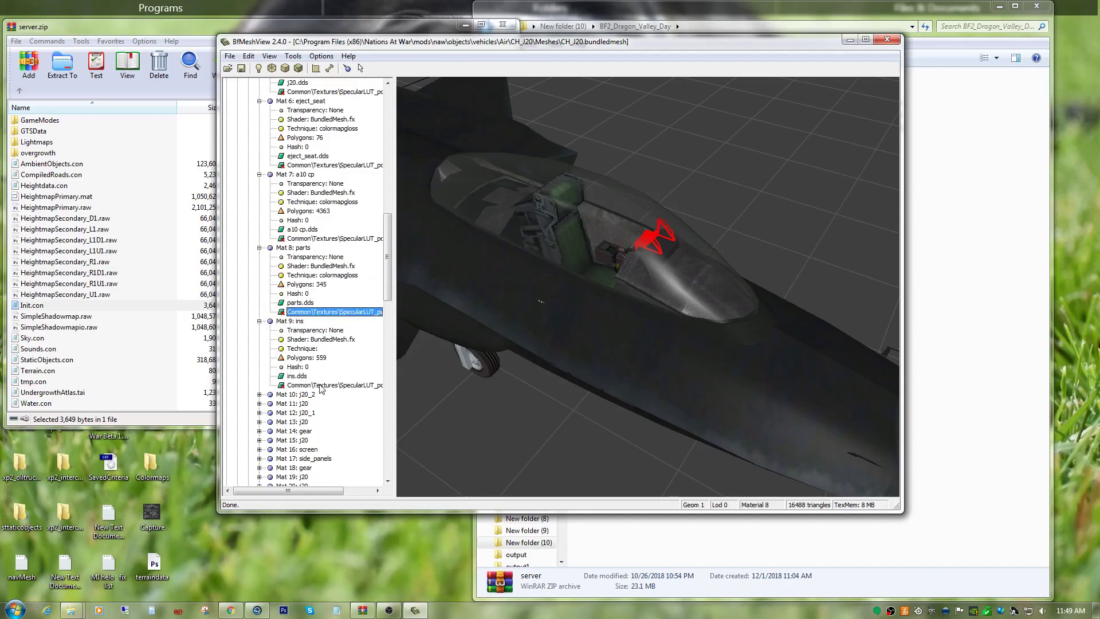
left_click(322, 385)
left_click(584, 400)
scroll(579, 395, "down", 10)
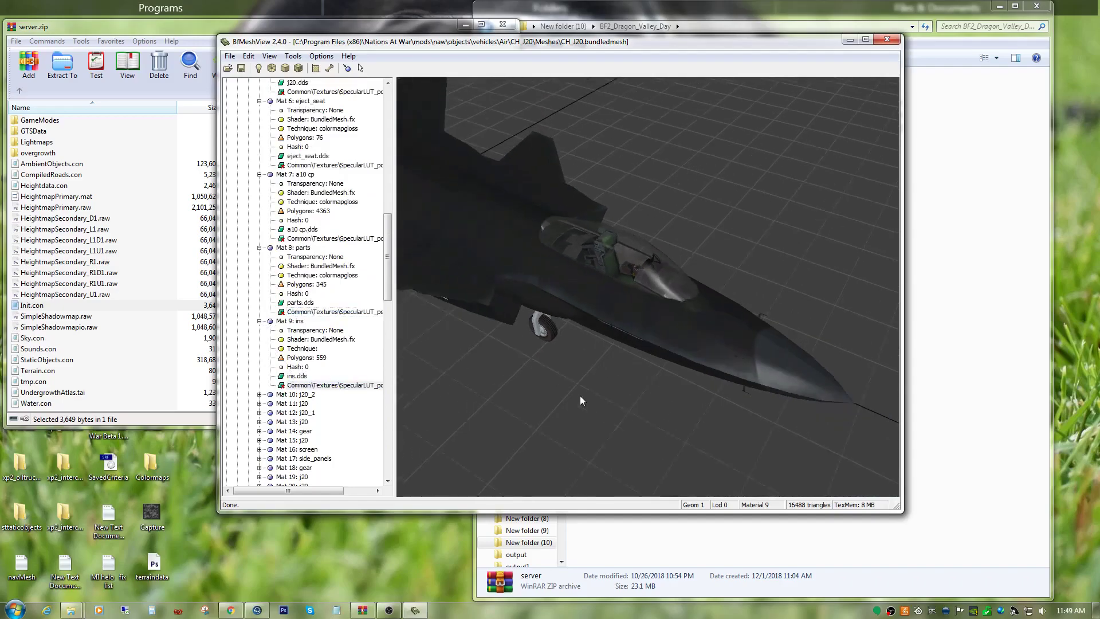
left_click_drag(579, 395, 679, 360)
scroll(616, 344, "up", 6)
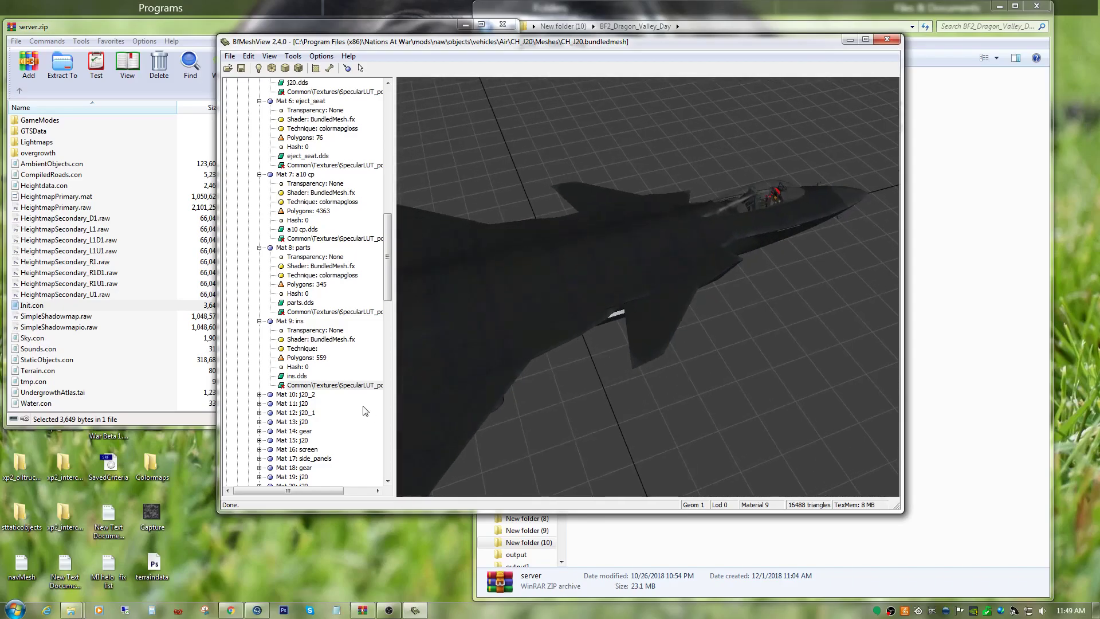
Set the technique of Mat 9: ins in Geom 1 Lod 0 to colormapgloss.
right_click(309, 385)
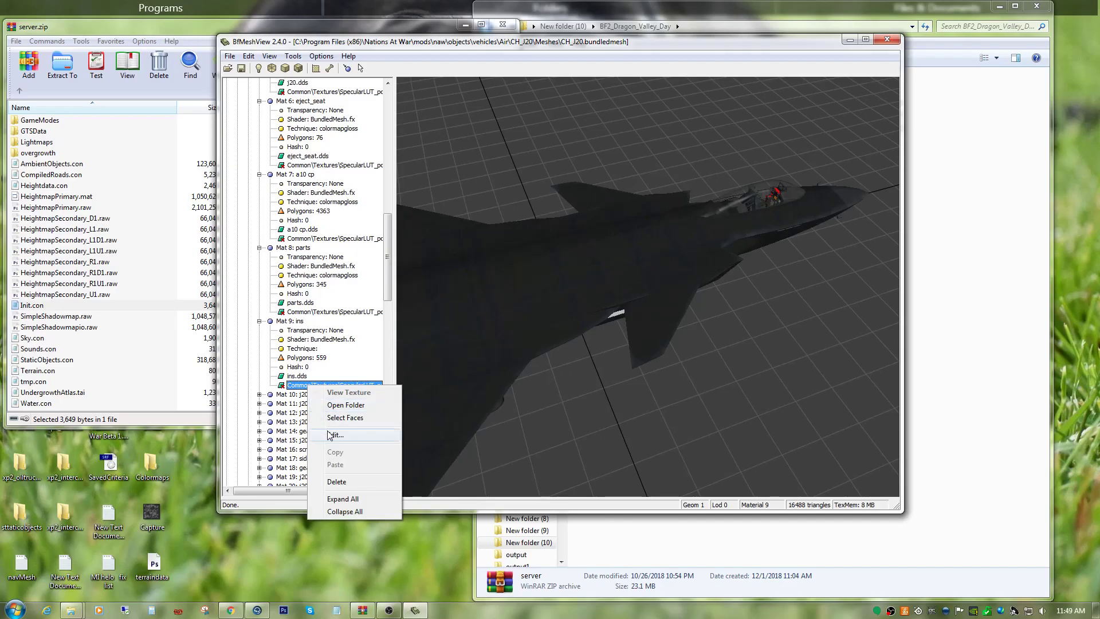
left_click(327, 433)
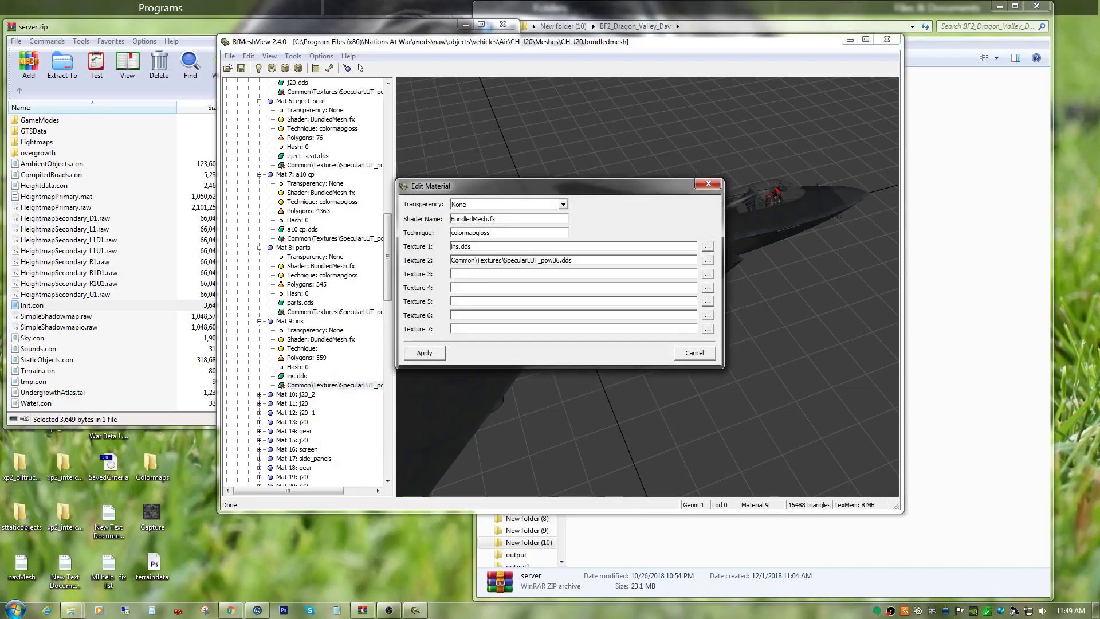
left_click(436, 352)
Expand Mat 10: j20_2 in Geom 1 Lod 0 and compare its tail fin faces with and without highlighting.
scroll(319, 431, "down", 2)
scroll(319, 431, "down", 4)
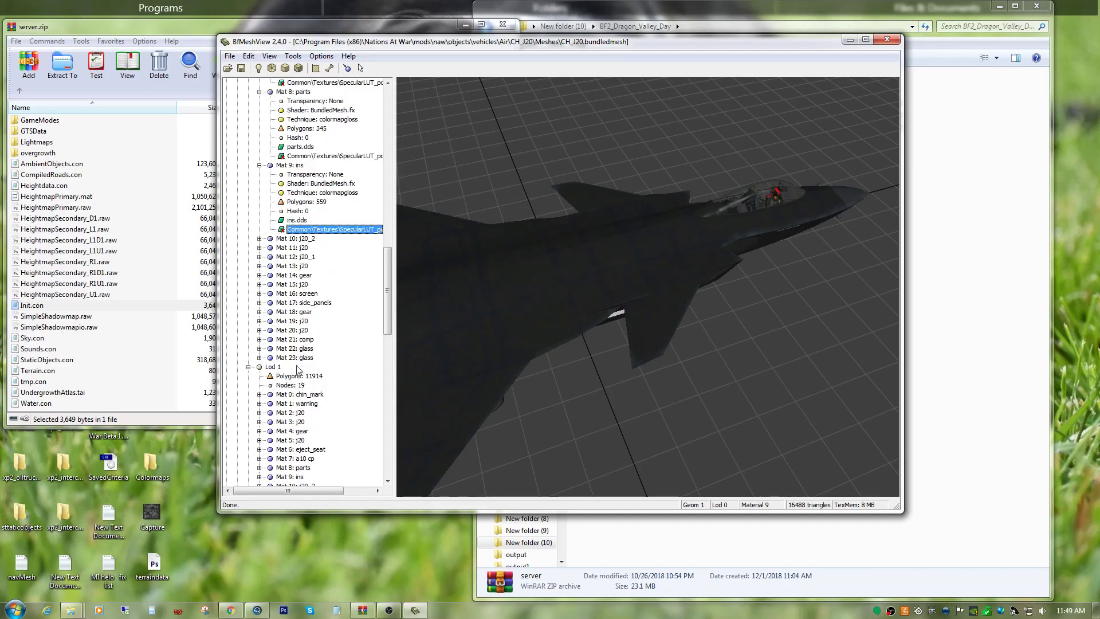
left_click(259, 238)
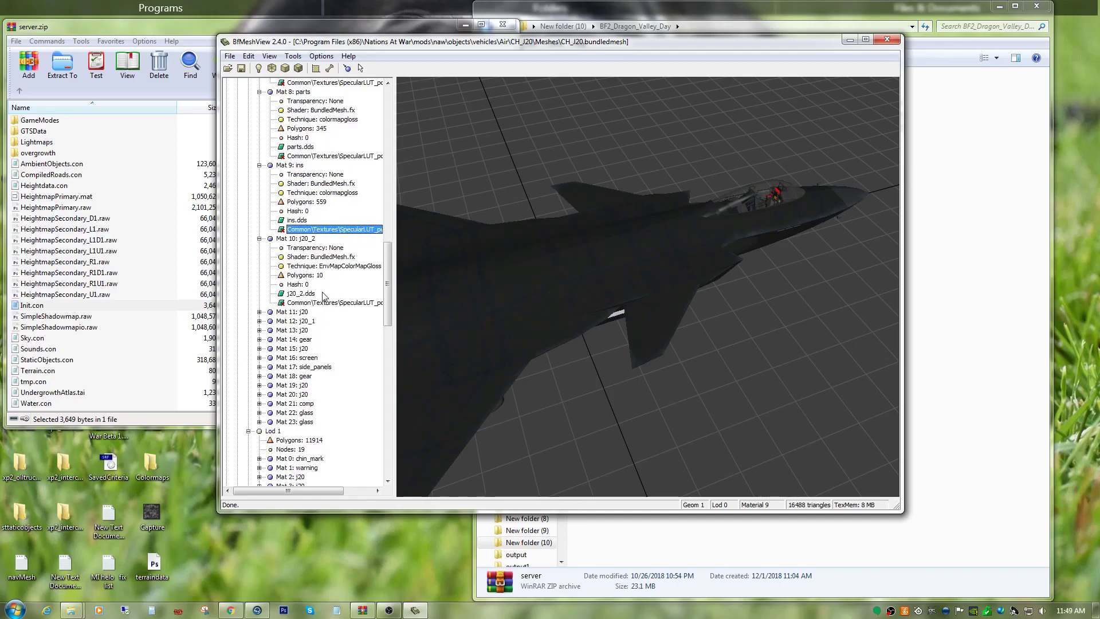
left_click(332, 305)
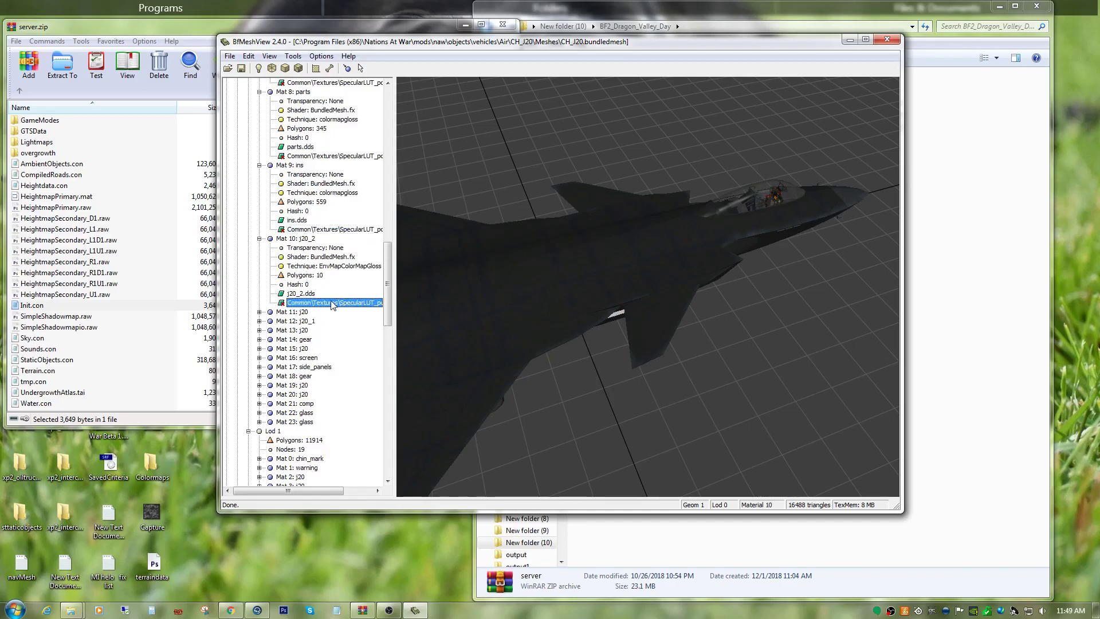
left_click_drag(630, 320, 746, 270)
scroll(733, 269, "down", 3)
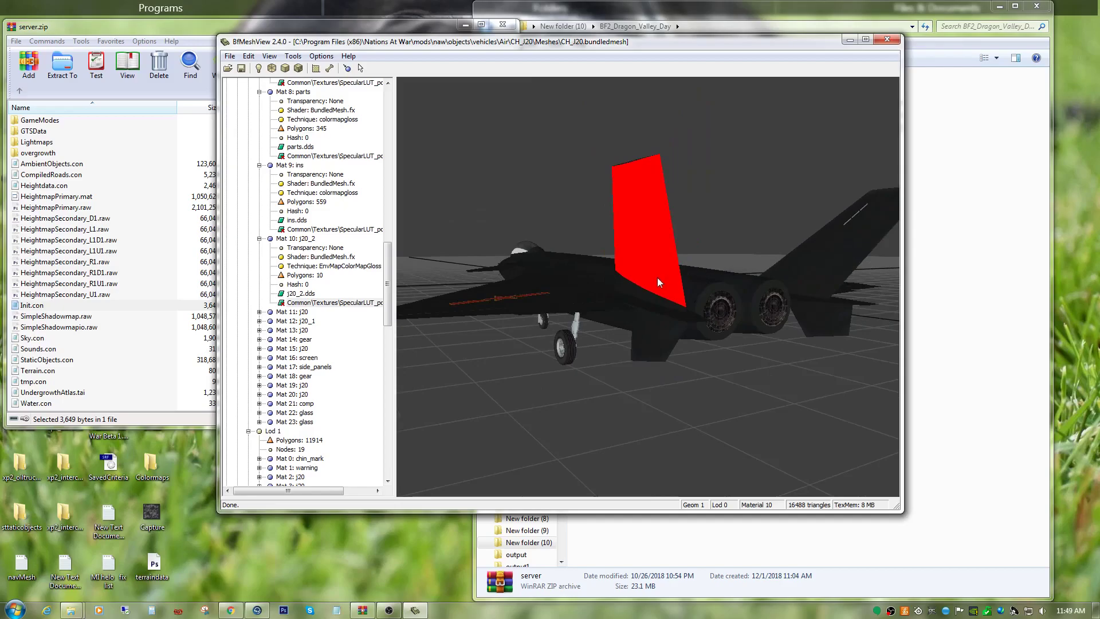
left_click(295, 239)
left_click_drag(617, 259, 593, 250)
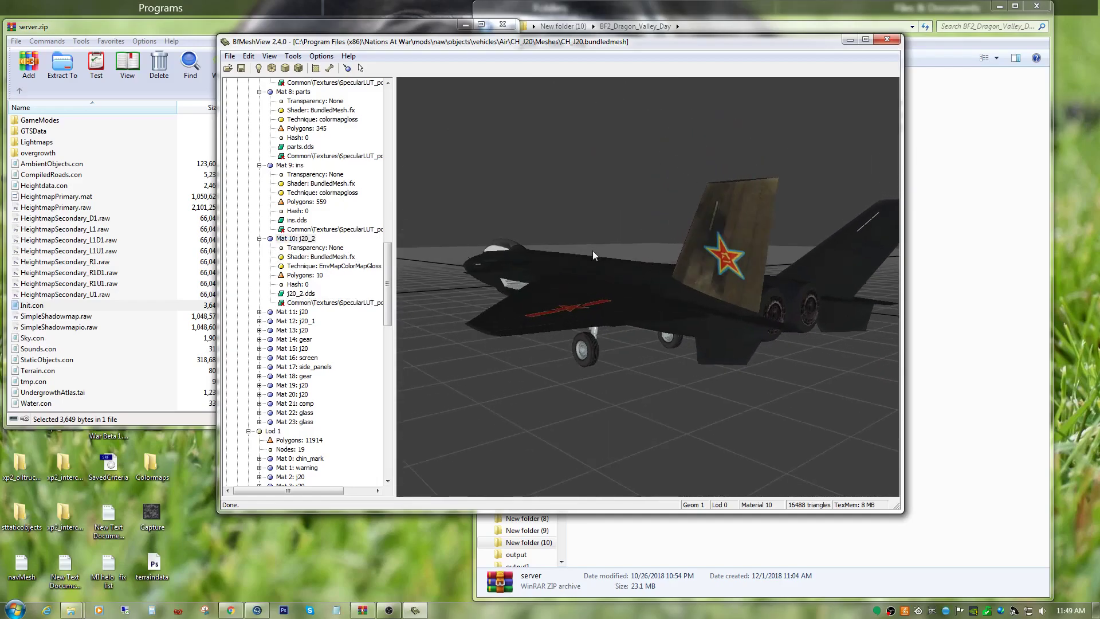
Remove the EnvMap prefix from the technique of Mat 10: j20_2, leaving ColorMapGloss, and inspect the tail fin.
right_click(328, 305)
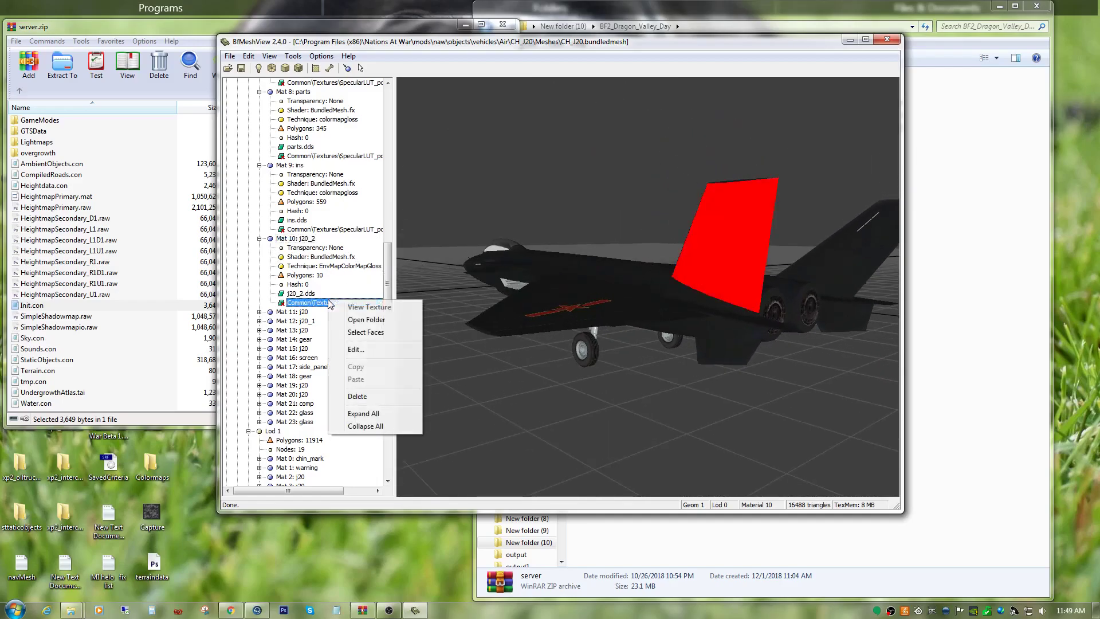
left_click(355, 349)
left_click_drag(472, 232, 450, 232)
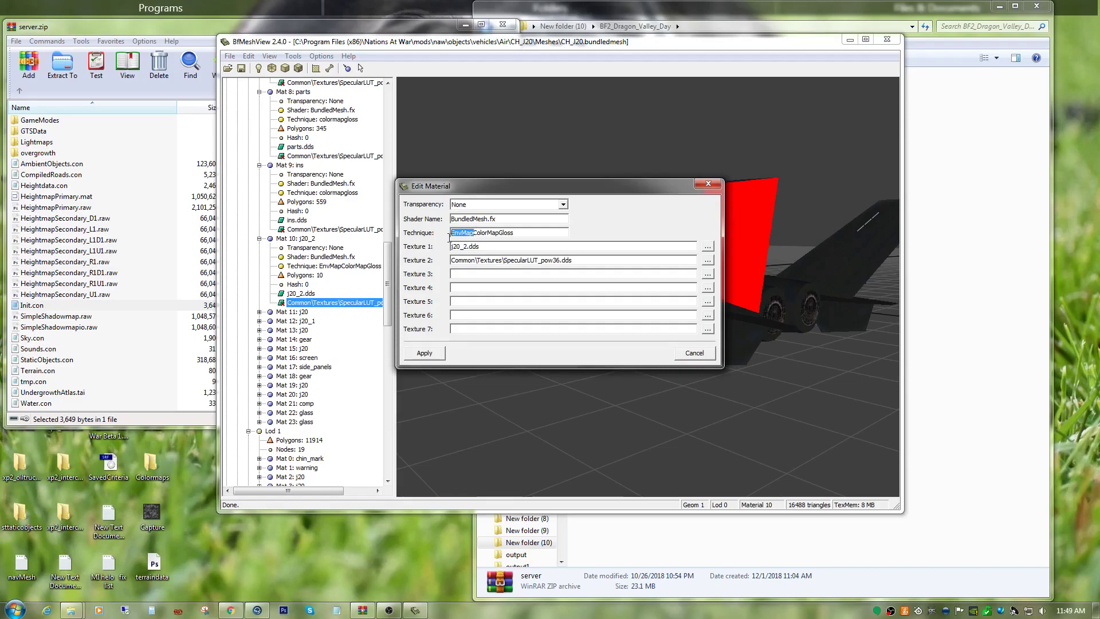
key("Delete")
left_click(427, 353)
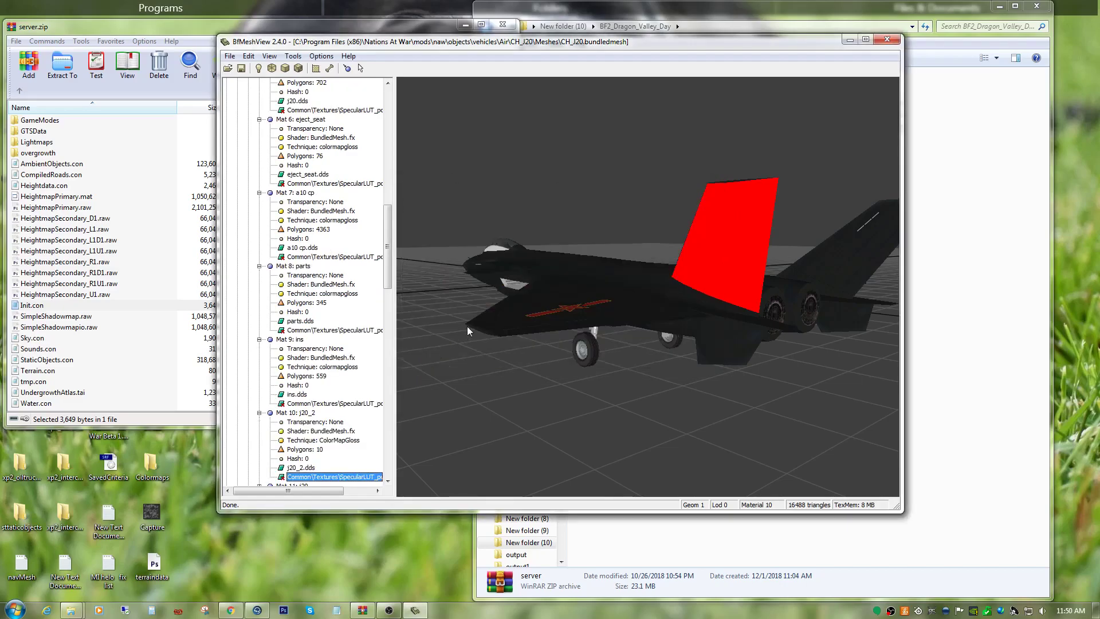
left_click_drag(607, 335, 656, 306)
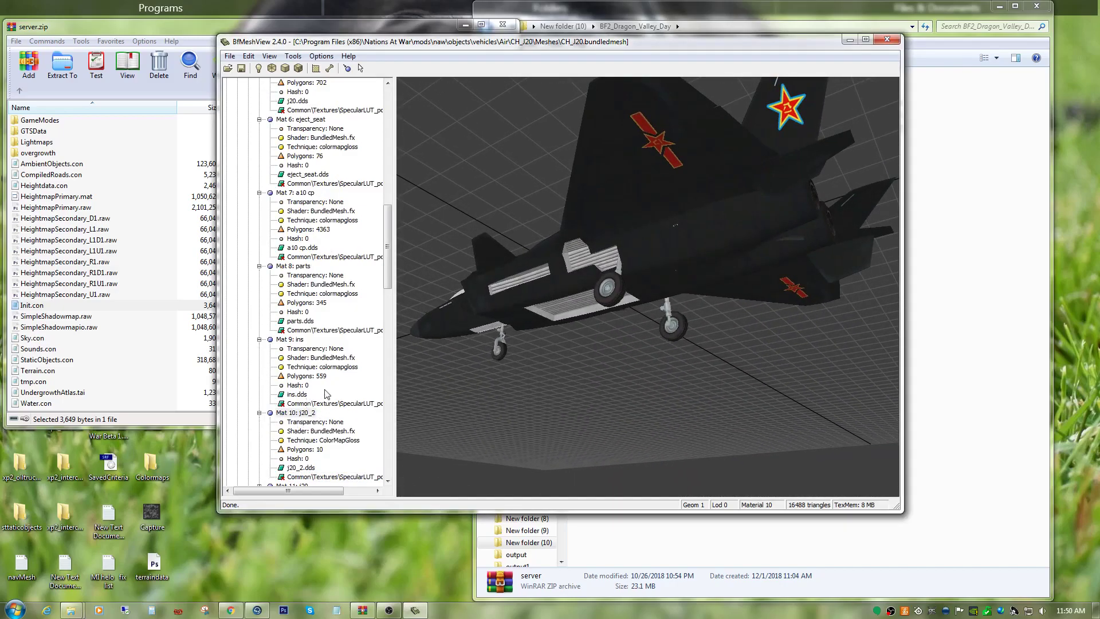
Expand Mat 11: j20 in Geom 1 Lod 0 and inspect its highlighted faces on the nose landing gear up close.
left_click_drag(388, 267, 386, 321)
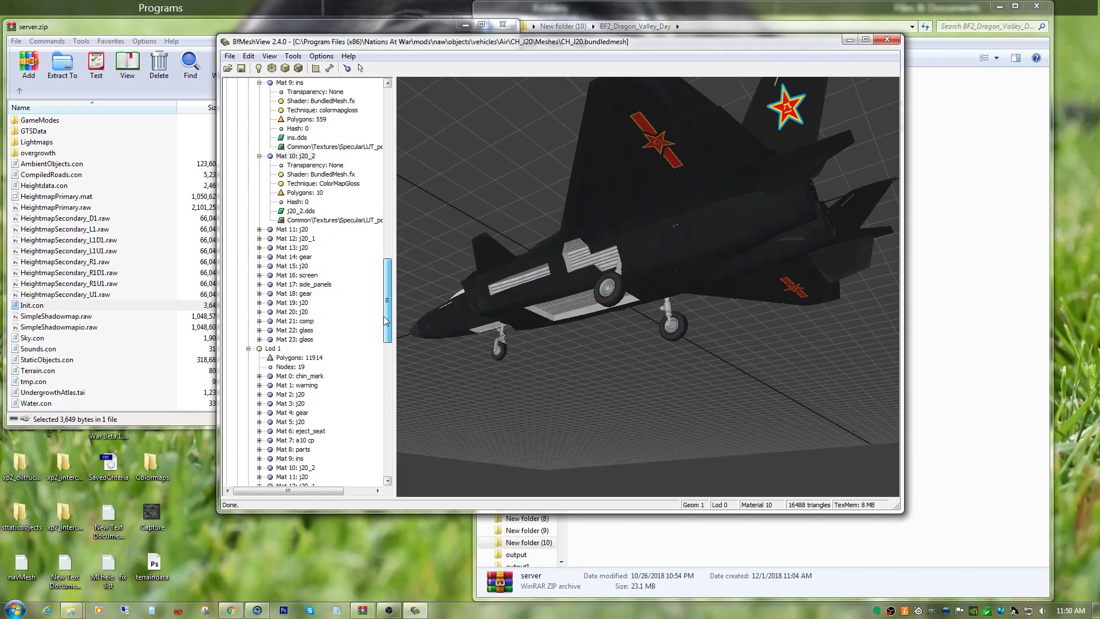
left_click(259, 229)
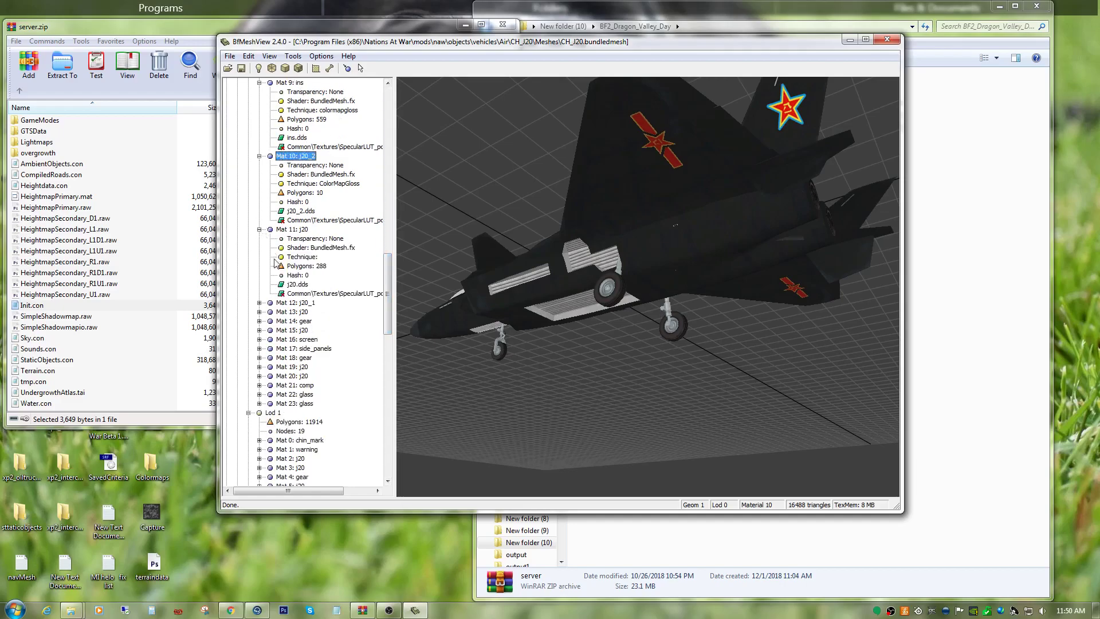
left_click(318, 293)
left_click_drag(571, 269, 713, 326)
scroll(707, 318, "up", 6)
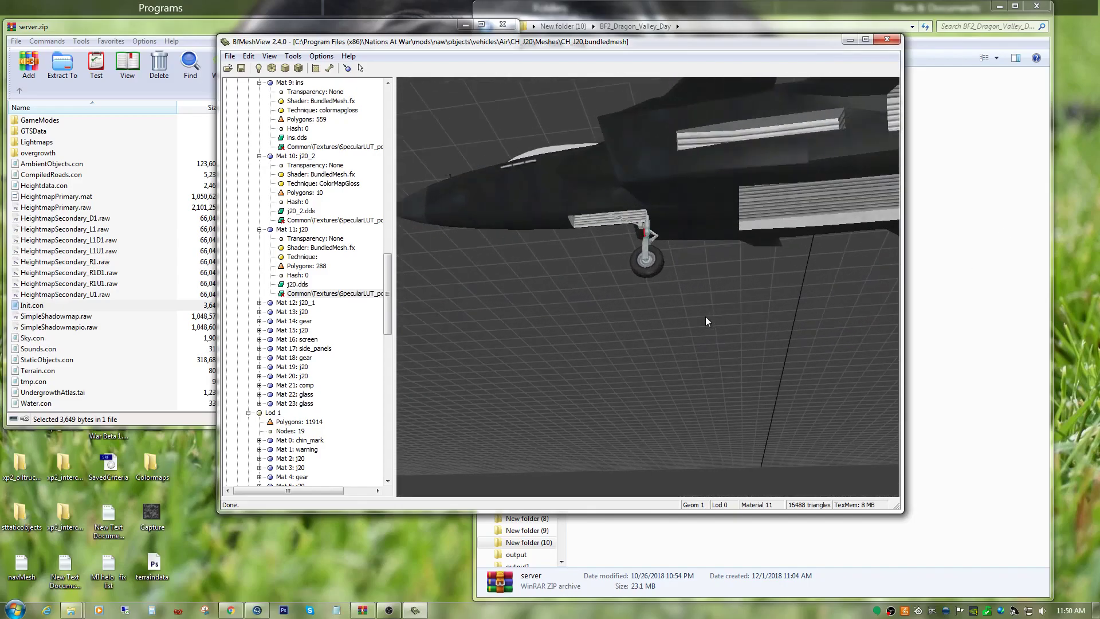
scroll(700, 287, "up", 2)
middle_click_drag(682, 234, 721, 353)
left_click_drag(721, 353, 666, 329)
scroll(665, 327, "down", 3)
left_click_drag(667, 259, 691, 278)
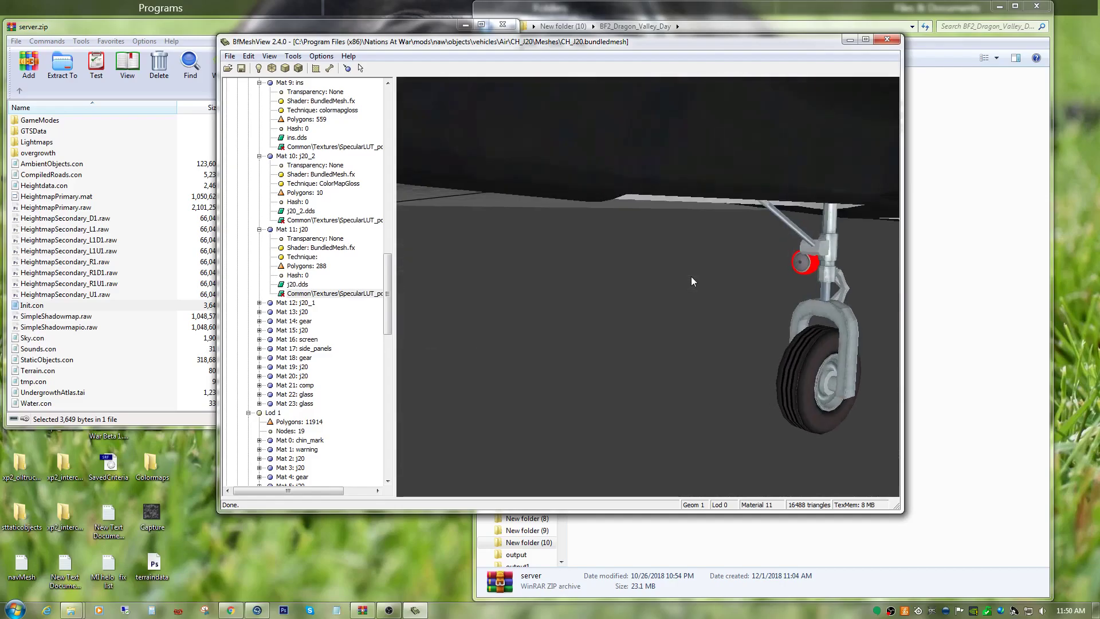
Set the technique of Mat 11: j20 in Geom 1 Lod 0 to colormapgloss and copy the technique name for reuse.
right_click(329, 296)
left_click(358, 348)
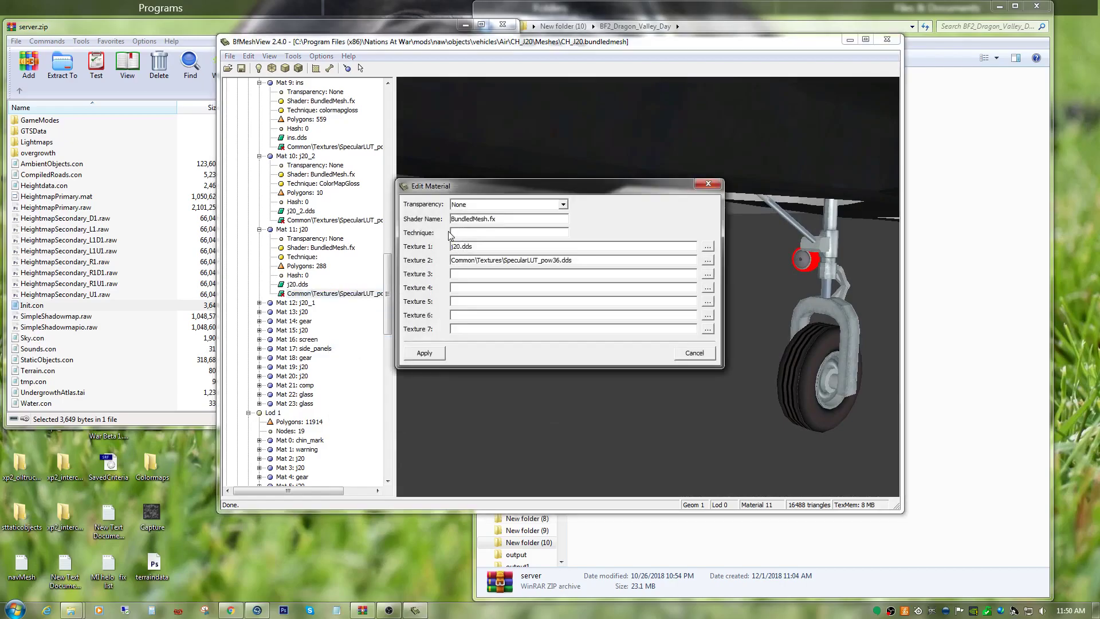
type("colormapgloss")
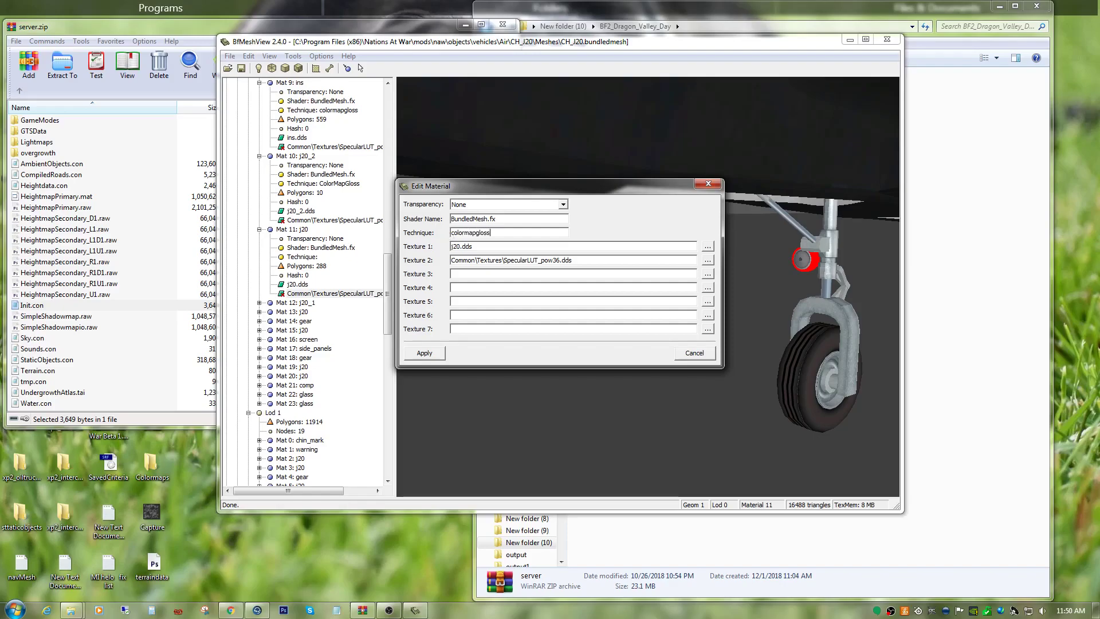
double_click(494, 235)
right_click(493, 233)
left_click(507, 274)
left_click(424, 353)
Expand Mat 12: j20_1 in Geom 1 Lod 0 and inspect its highlighted faces on the other tail fin.
scroll(347, 446, "down", 2)
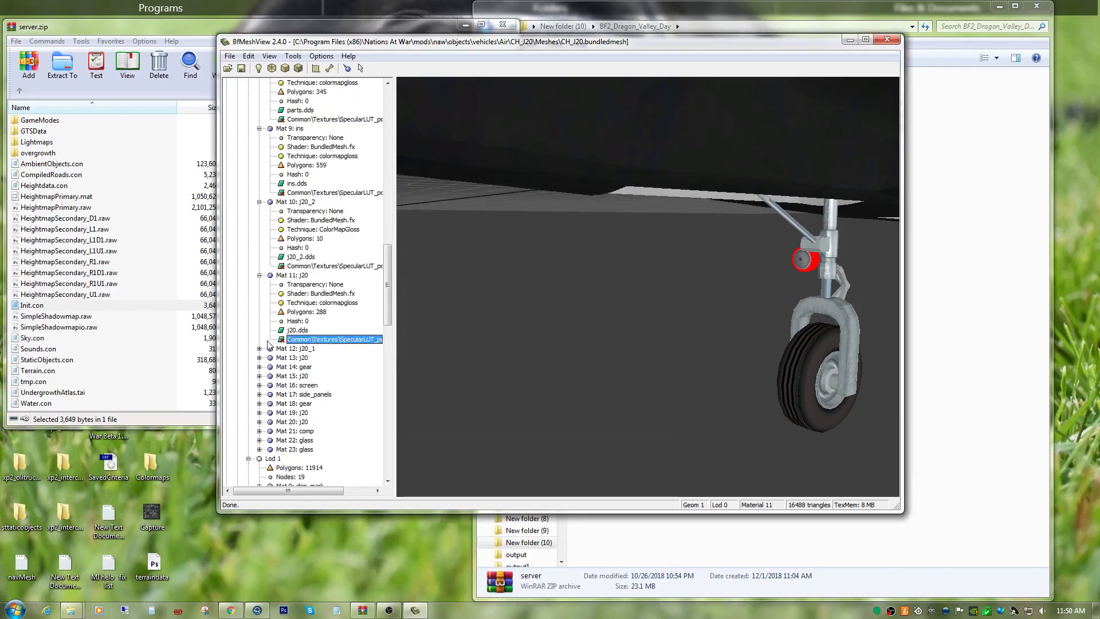
left_click(259, 348)
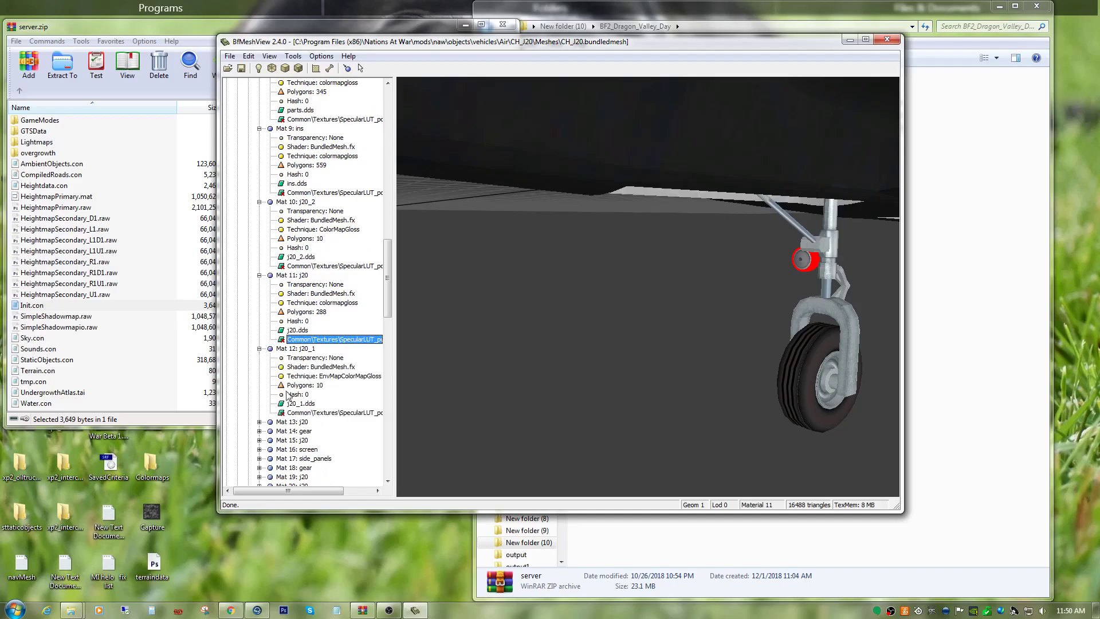
left_click(334, 413)
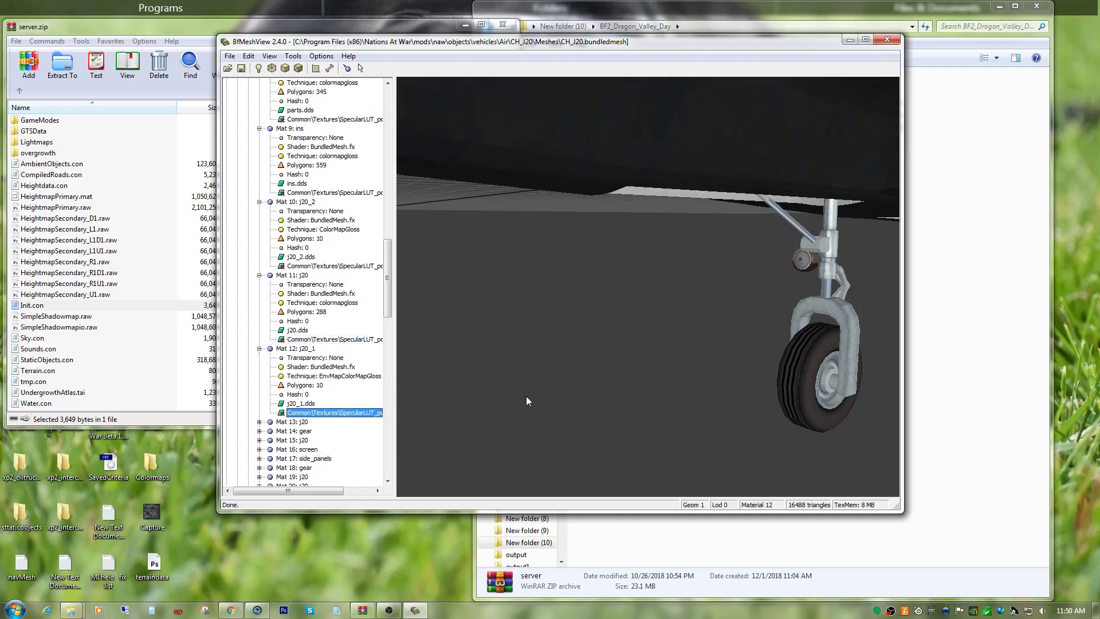
scroll(536, 403, "down", 10)
left_click_drag(778, 288, 473, 304)
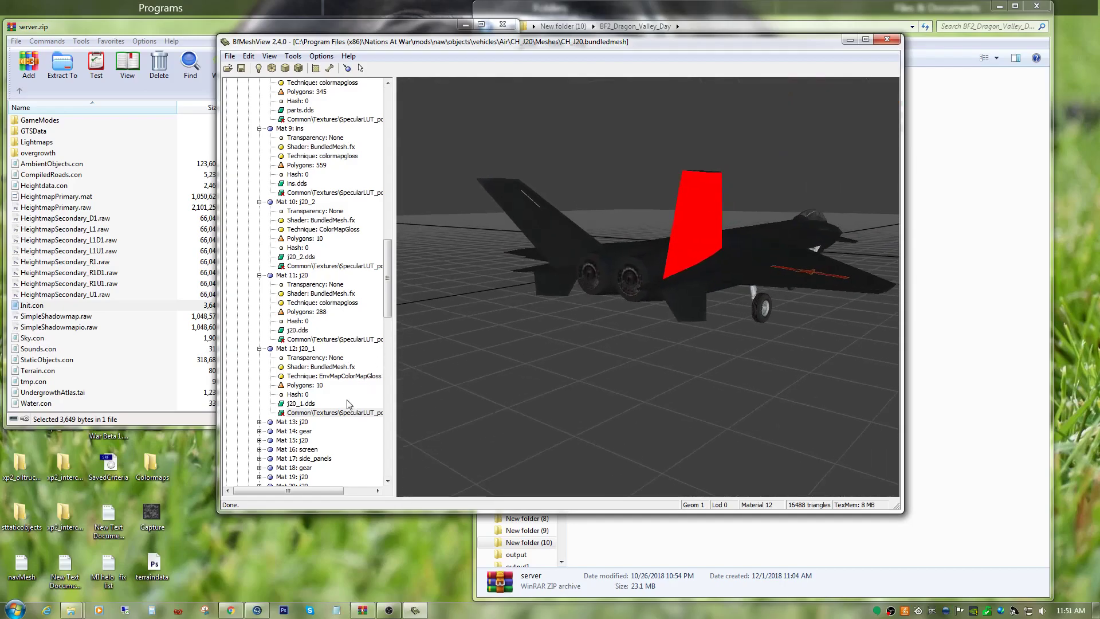
Remove the EnvMap prefix from the technique of Mat 12: j20_1 in Geom 1 Lod 0, leaving ColorMapGloss.
right_click(339, 416)
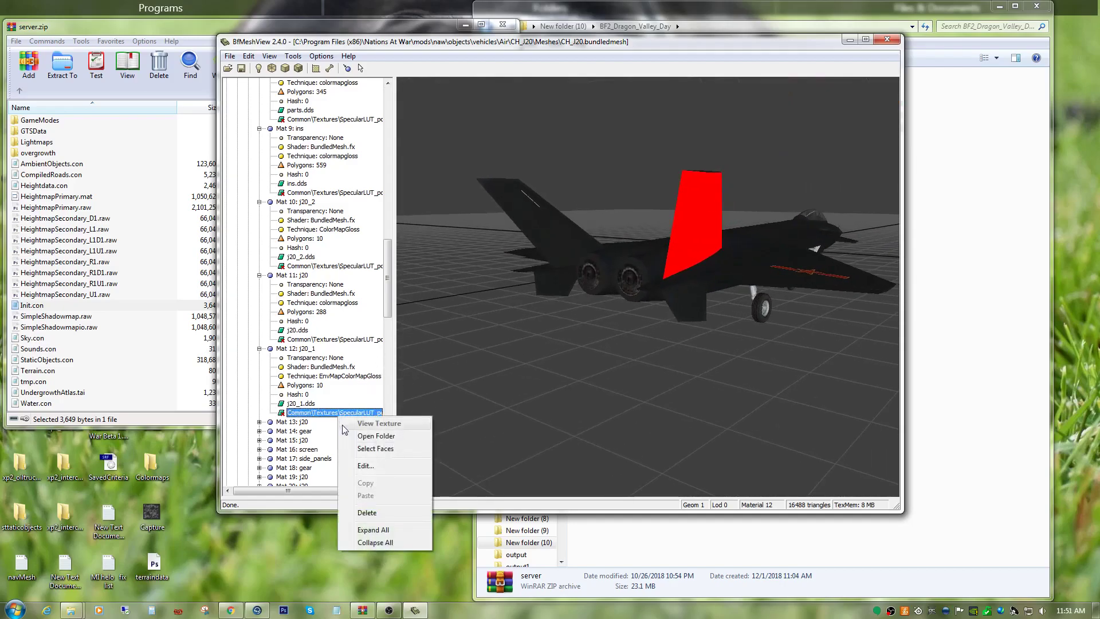
left_click(358, 466)
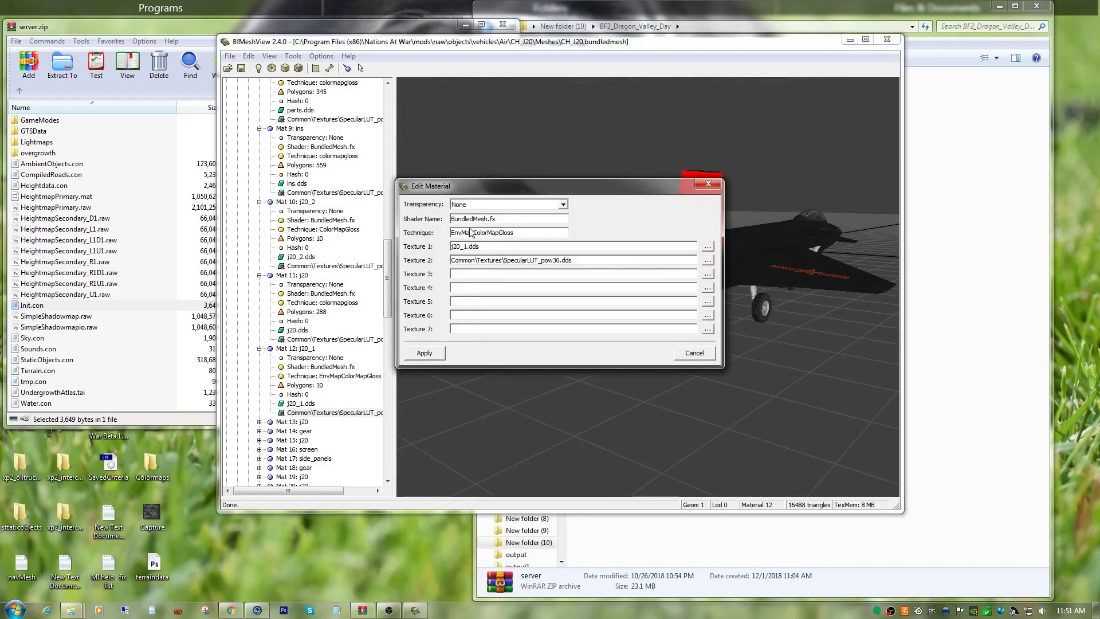
left_click_drag(474, 230, 437, 241)
key("Delete")
left_click(427, 353)
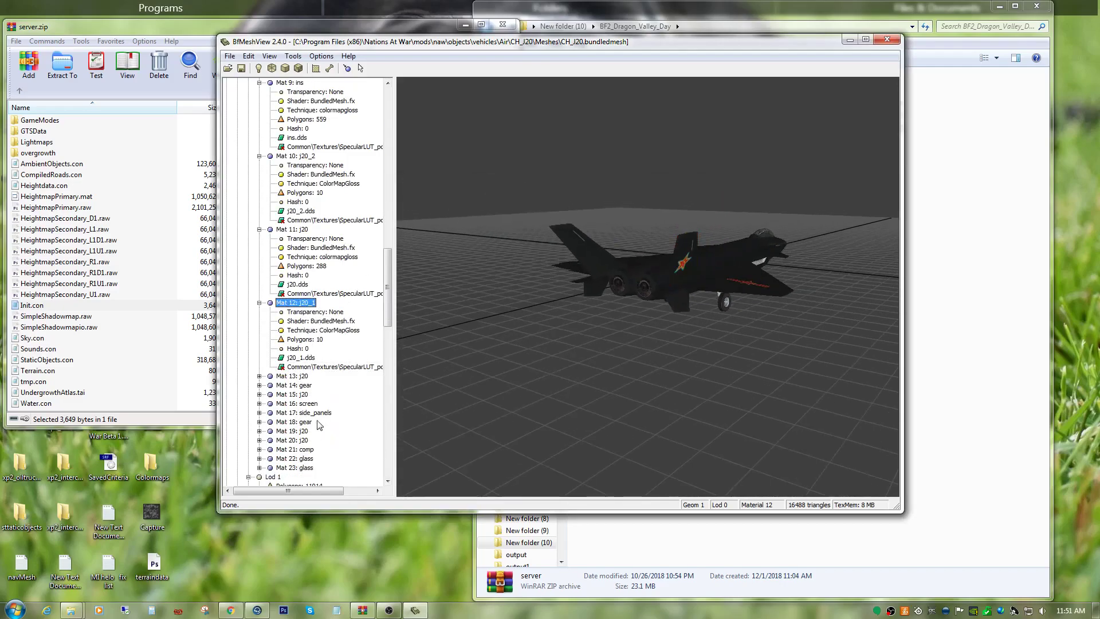
Expand Mat 13: j20 in Geom 1 Lod 0, highlight its faces, and paste colormapgloss as its technique.
left_click(259, 376)
scroll(321, 355, "down", 2)
left_click(335, 395)
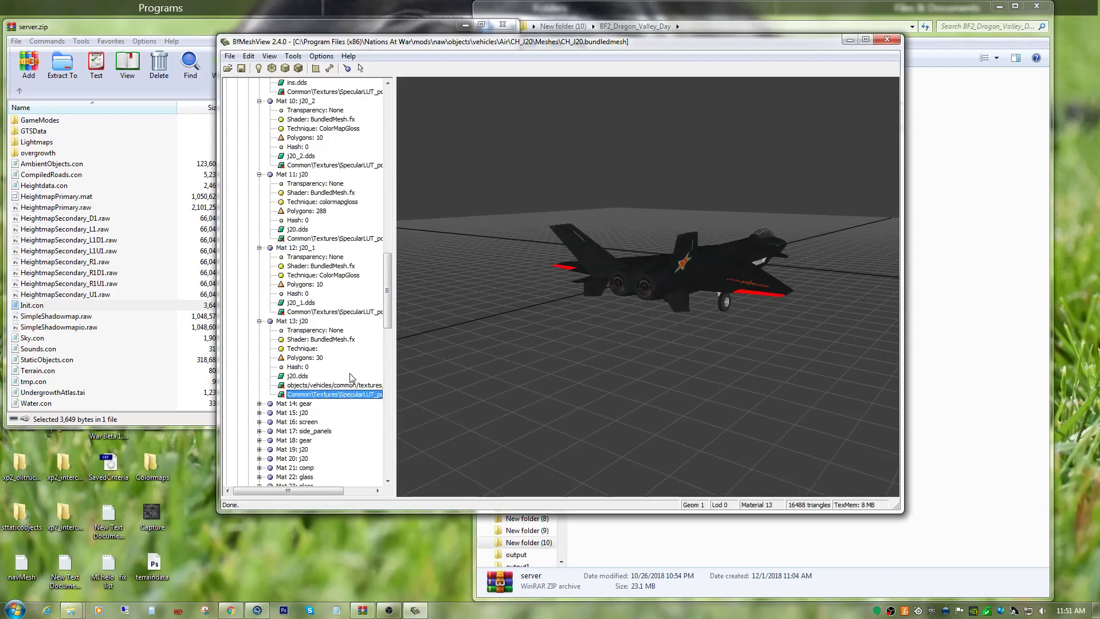
right_click(330, 386)
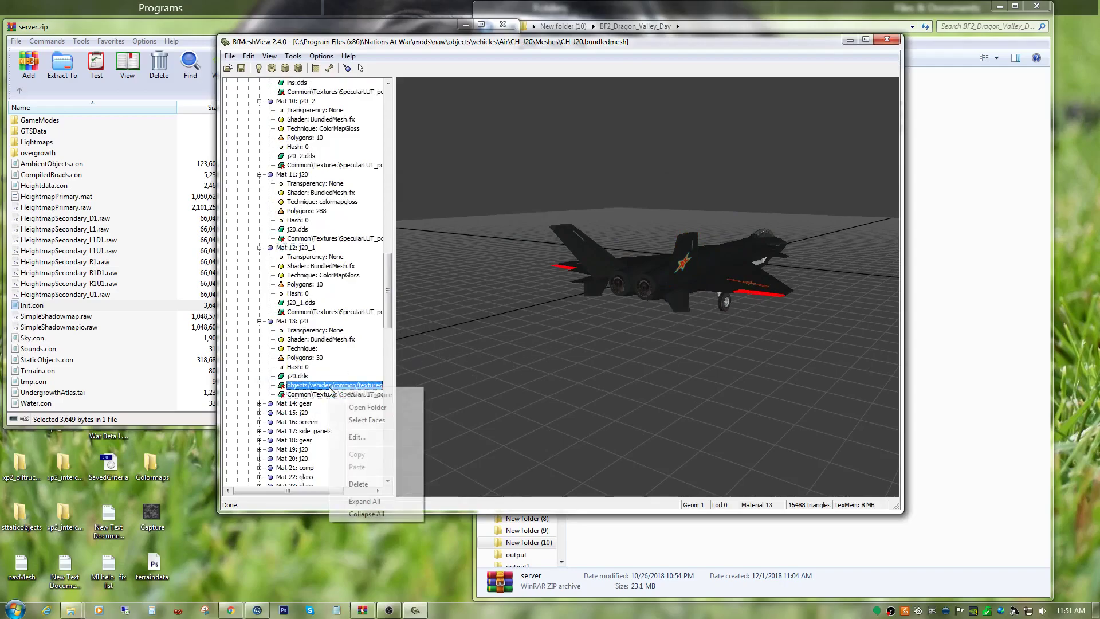
left_click(356, 437)
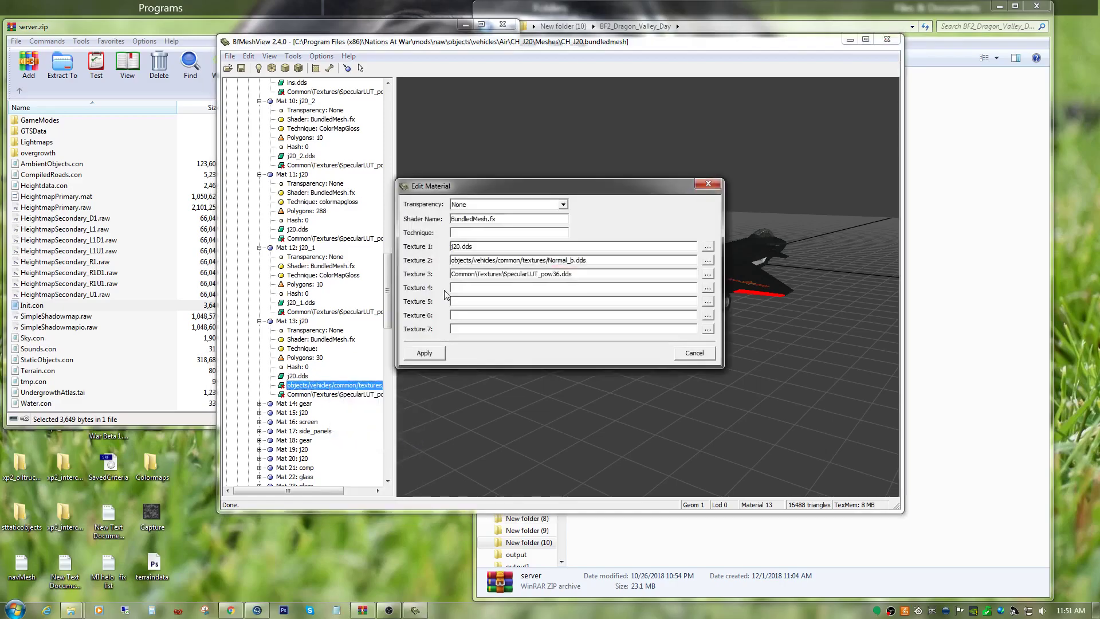
right_click(459, 233)
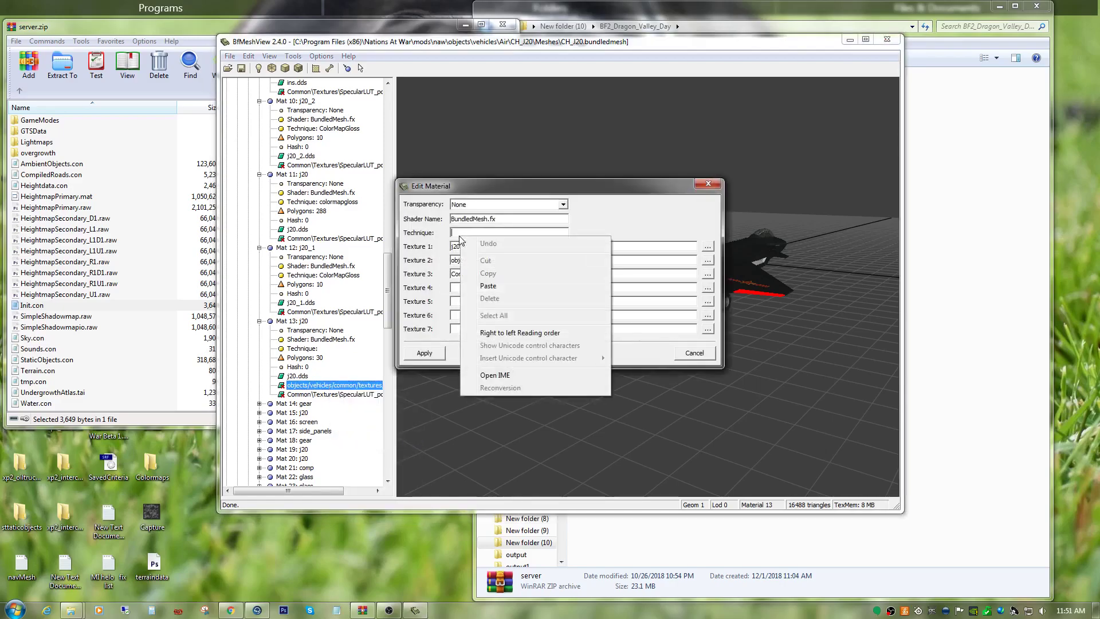
left_click(476, 286)
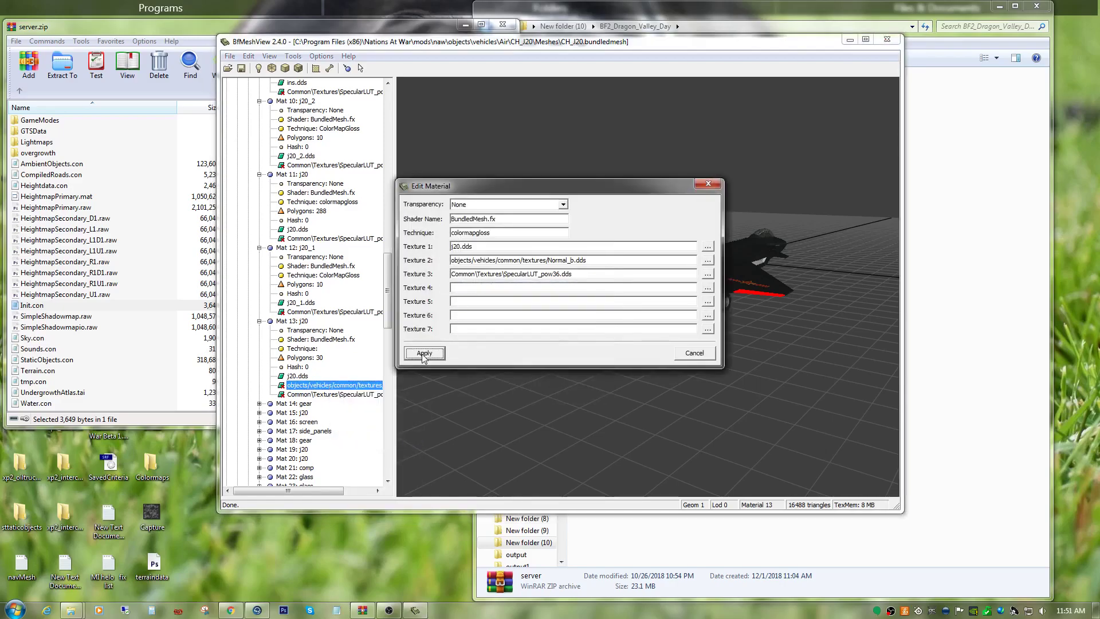
left_click(424, 352)
Expand Mat 14: gear in Geom 1 Lod 0 and inspect its highlighted faces on the main landing gear up close.
left_click(298, 403)
scroll(325, 434, "down", 5)
left_click(259, 348)
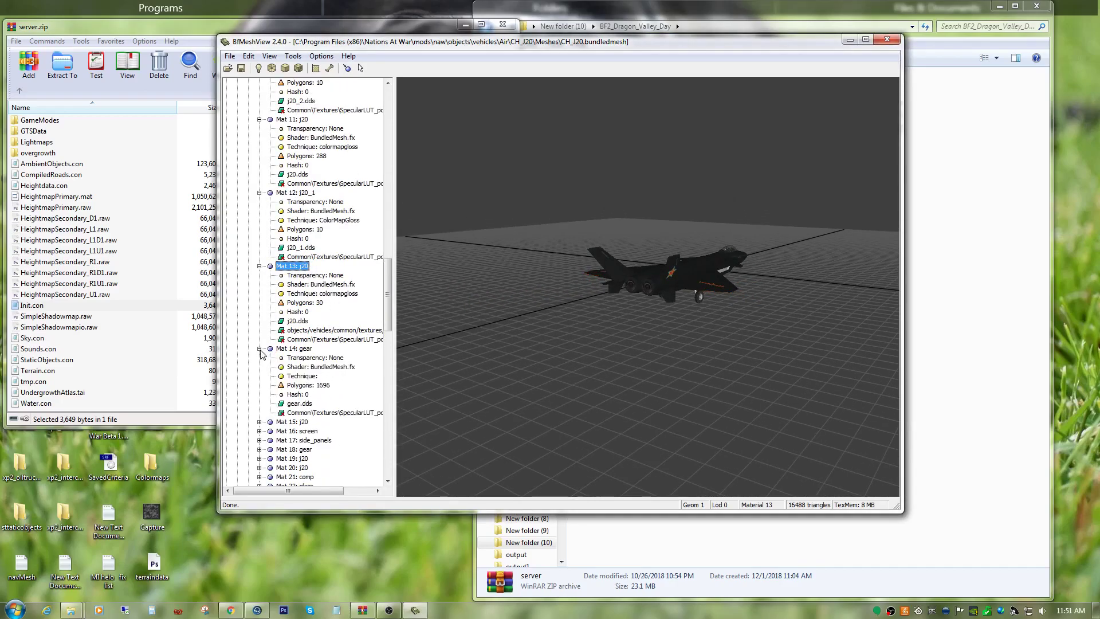
scroll(349, 407, "down", 3)
left_click(332, 331)
left_click_drag(701, 310, 602, 301)
right_click_drag(604, 301, 643, 373)
Paste colormapgloss as the technique of Mat 14: gear in Geom 1 Lod 0 and apply the change.
right_click(354, 330)
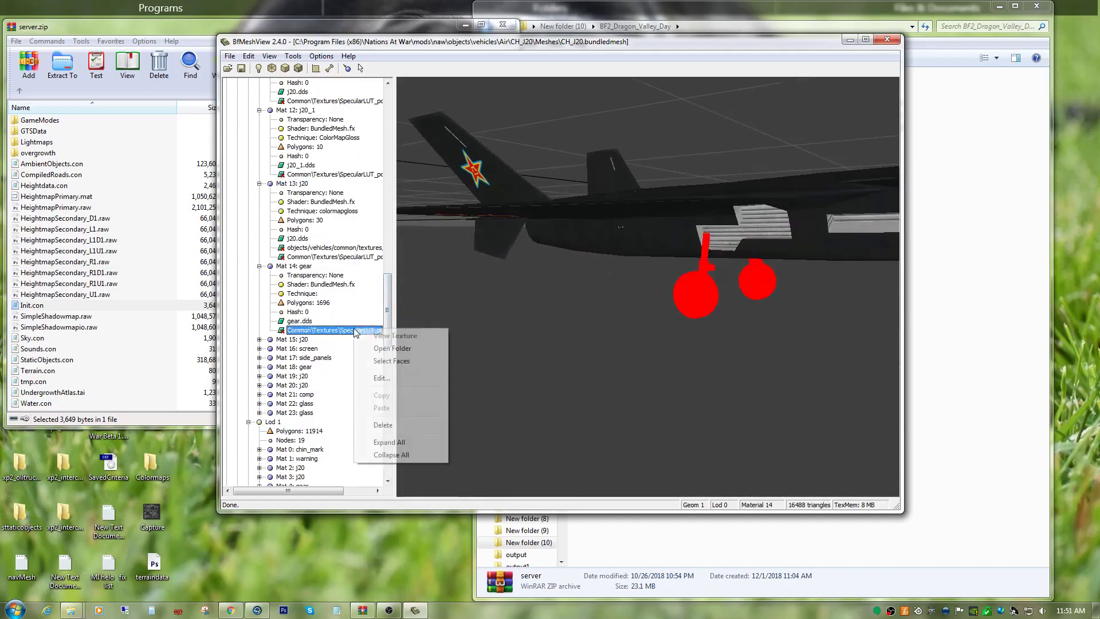
left_click(381, 379)
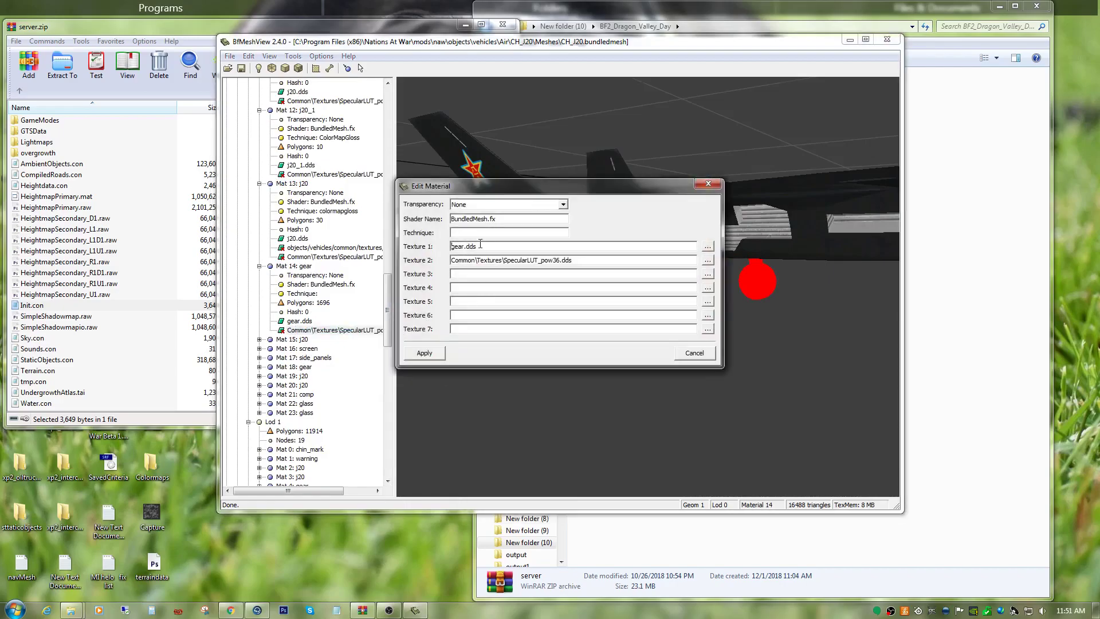
right_click(478, 234)
left_click(486, 280)
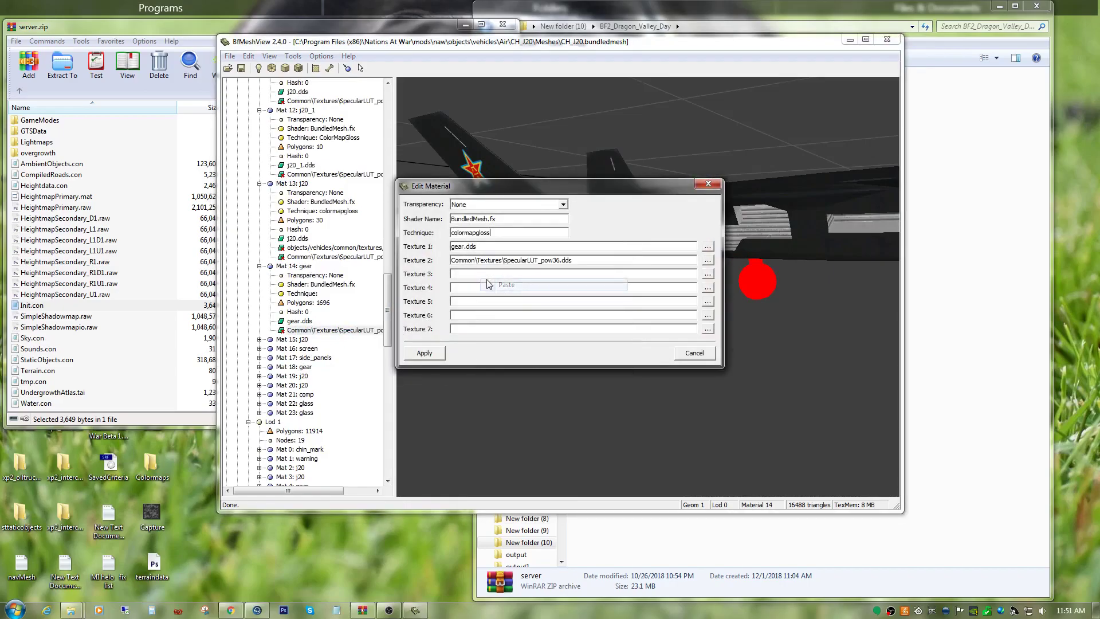
left_click(425, 353)
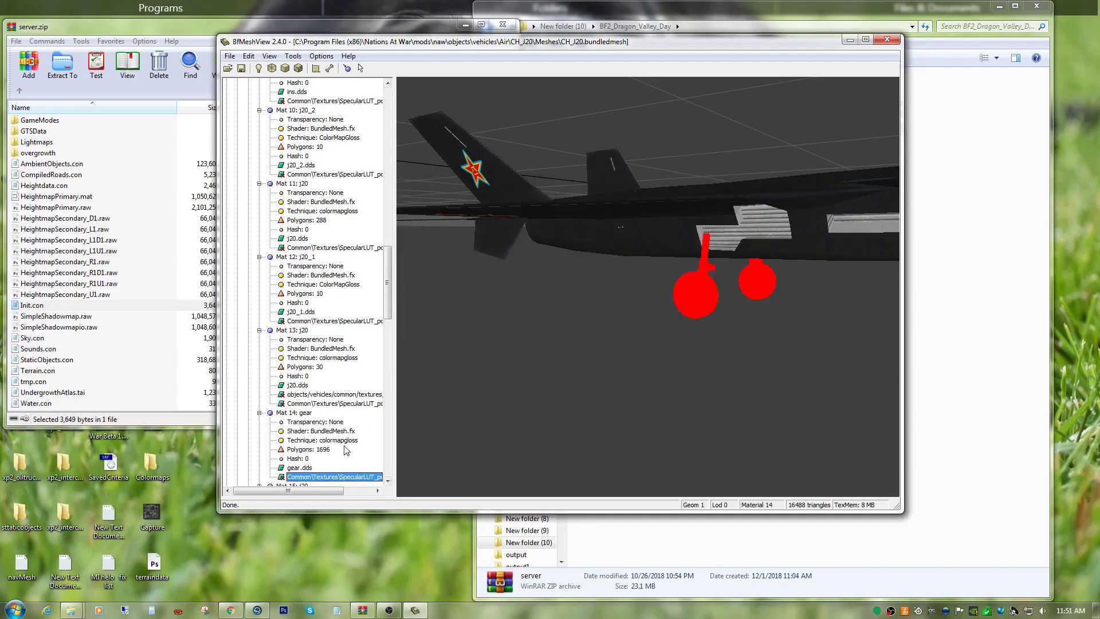
Expand Mat 15: j20 and Mat 16: screen in Geom 1 Lod 0, and inspect Mat 15's highlighted faces on the nose landing gear.
scroll(350, 467, "down", 1)
scroll(351, 467, "down", 4)
left_click(259, 348)
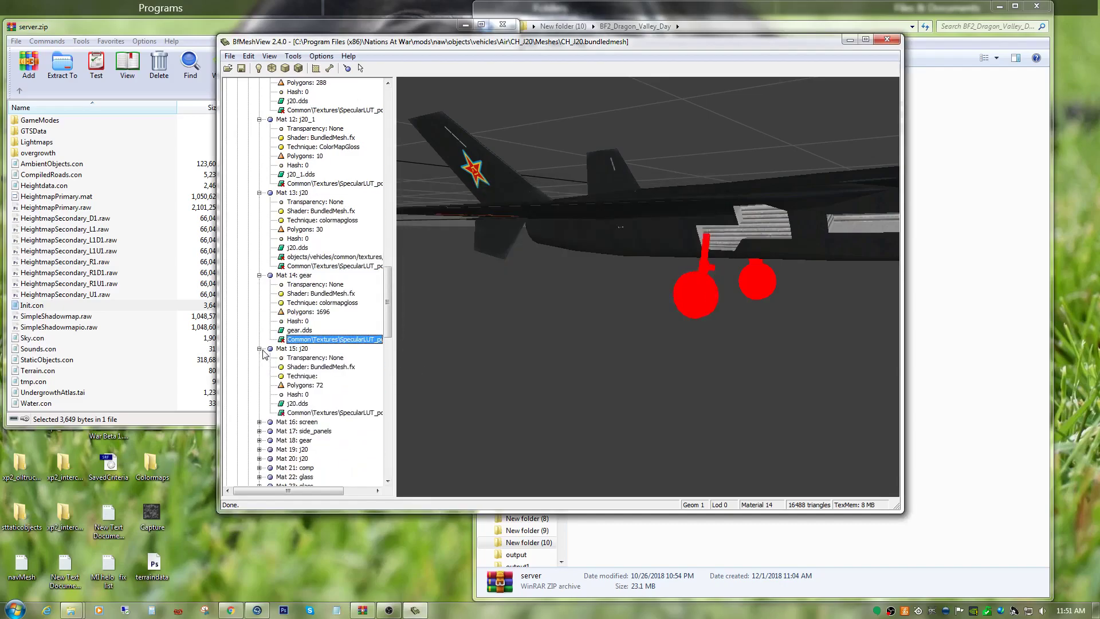
scroll(312, 388, "down", 2)
left_click(328, 358)
left_click_drag(648, 357, 620, 365)
scroll(652, 377, "down", 5)
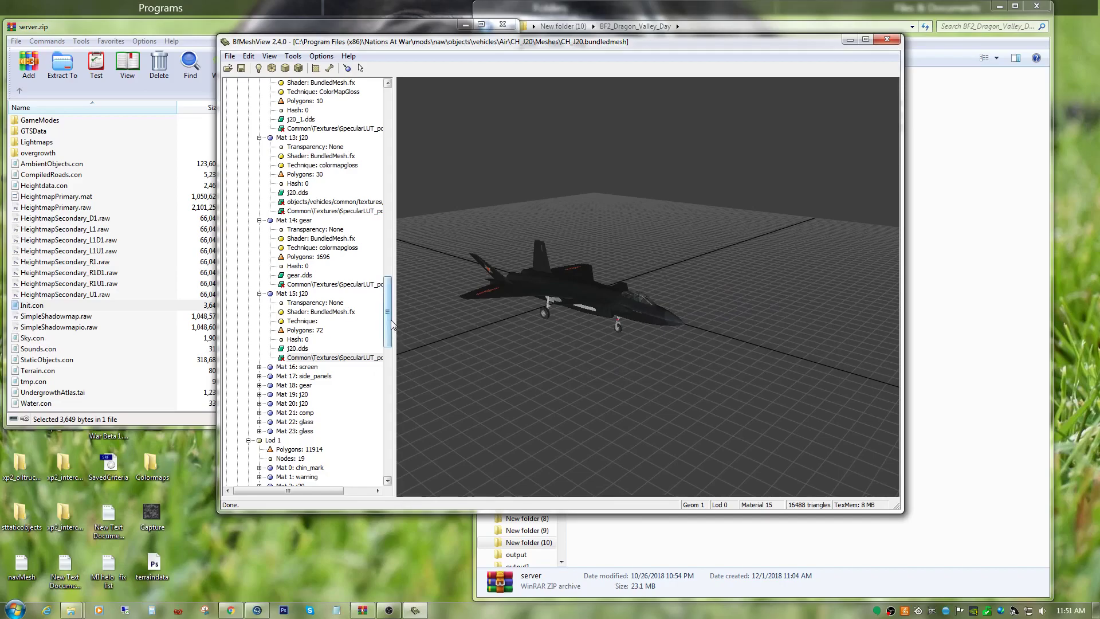
left_click_drag(392, 321, 395, 324)
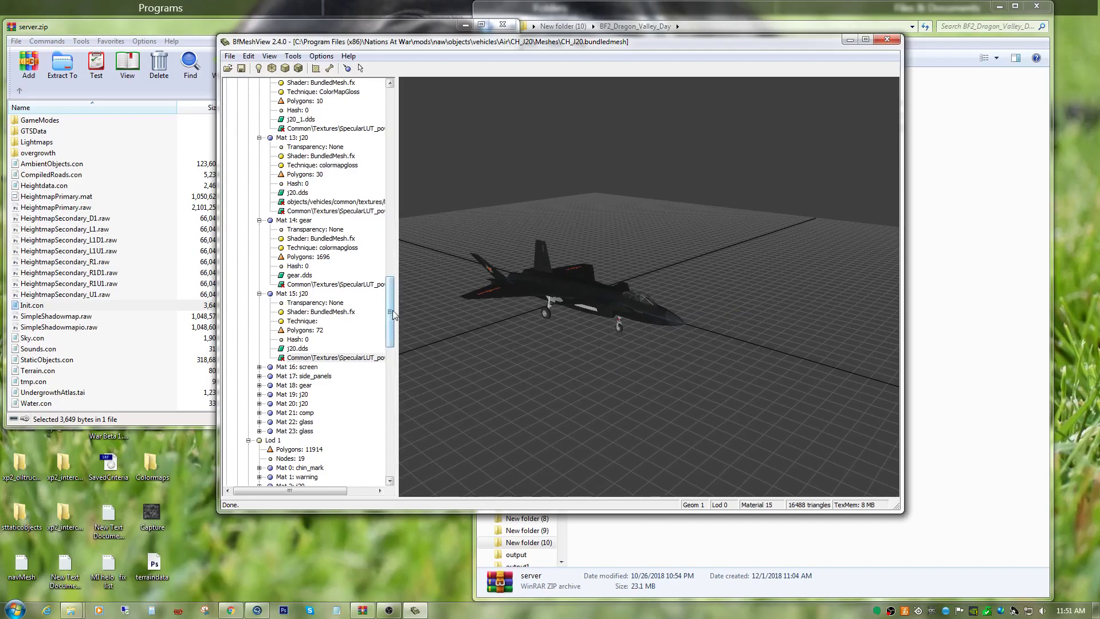
scroll(394, 324, "down", 4)
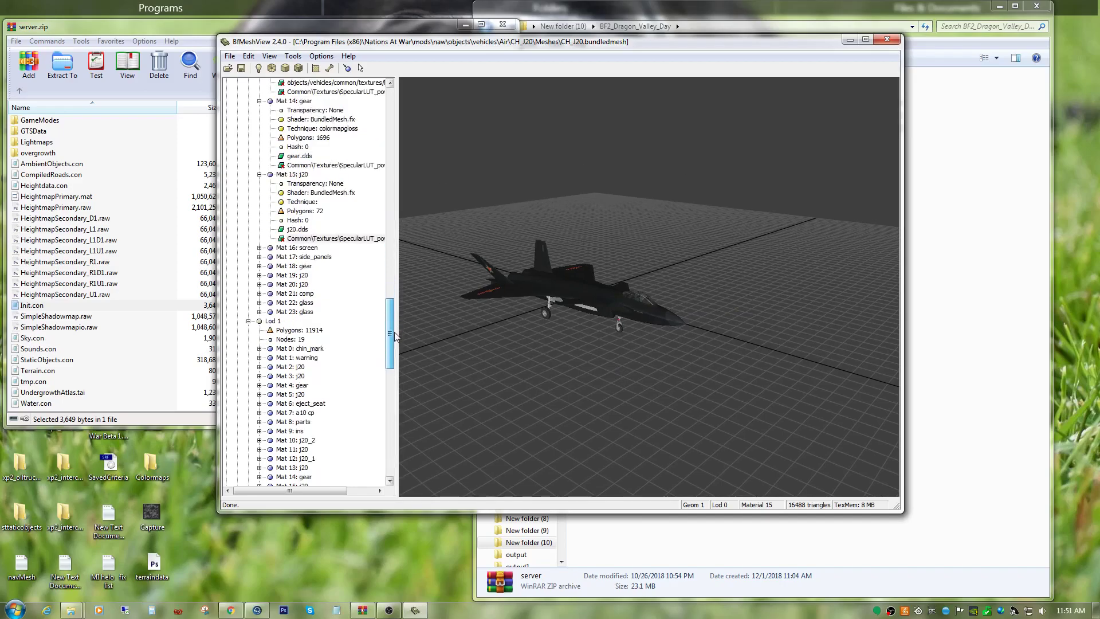
left_click(259, 248)
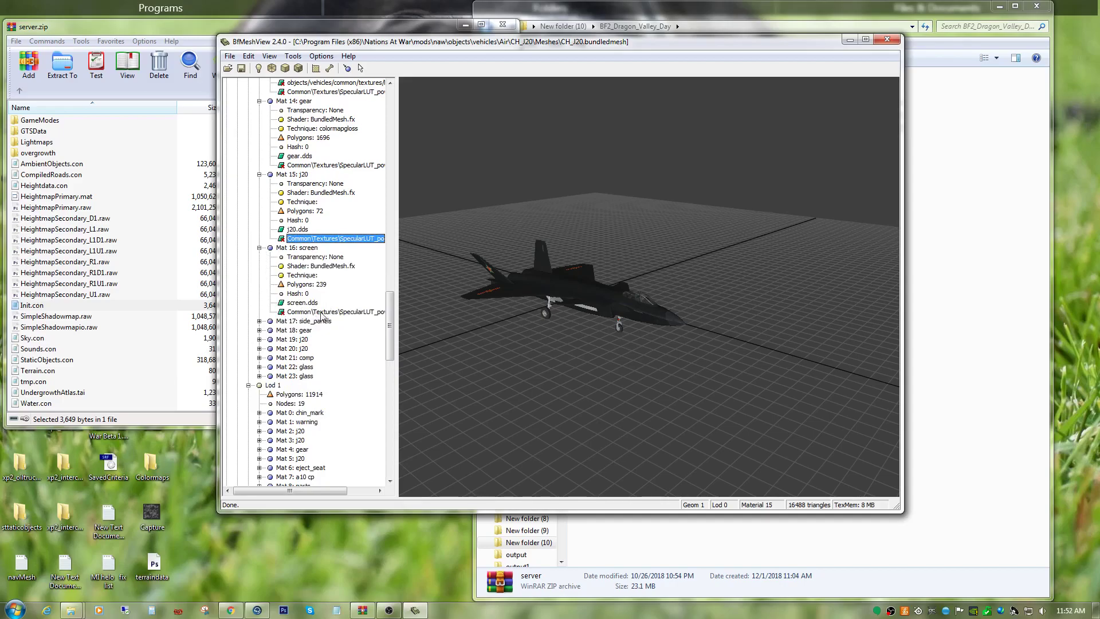
left_click_drag(651, 314, 590, 318)
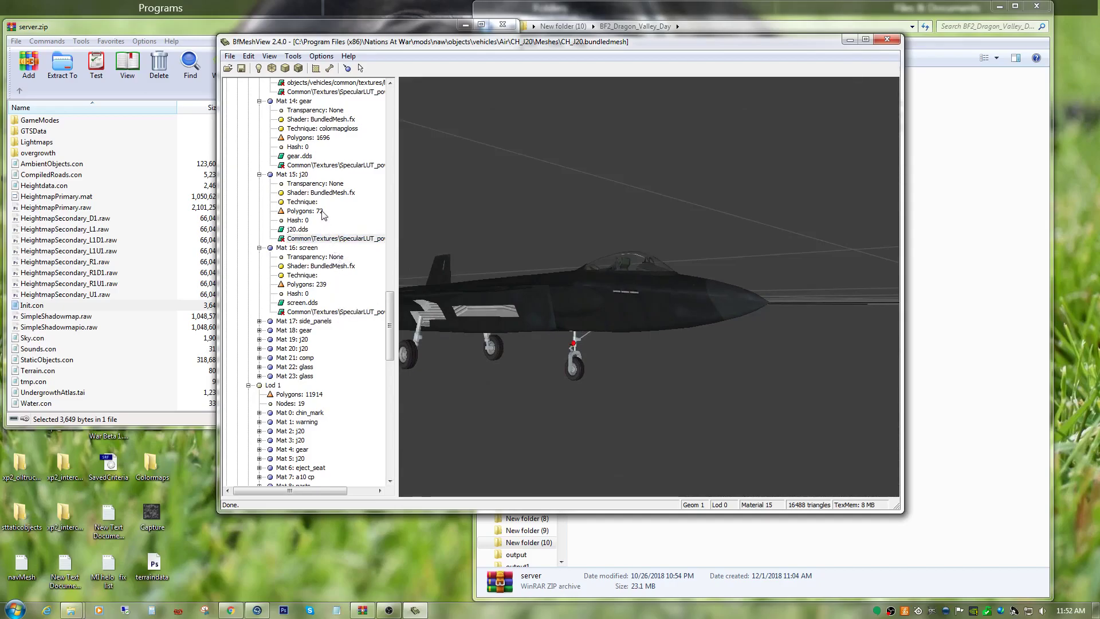
Set the technique of Mat 15: j20 in Geom 1 Lod 0 to colormapgloss.
left_click(304, 202)
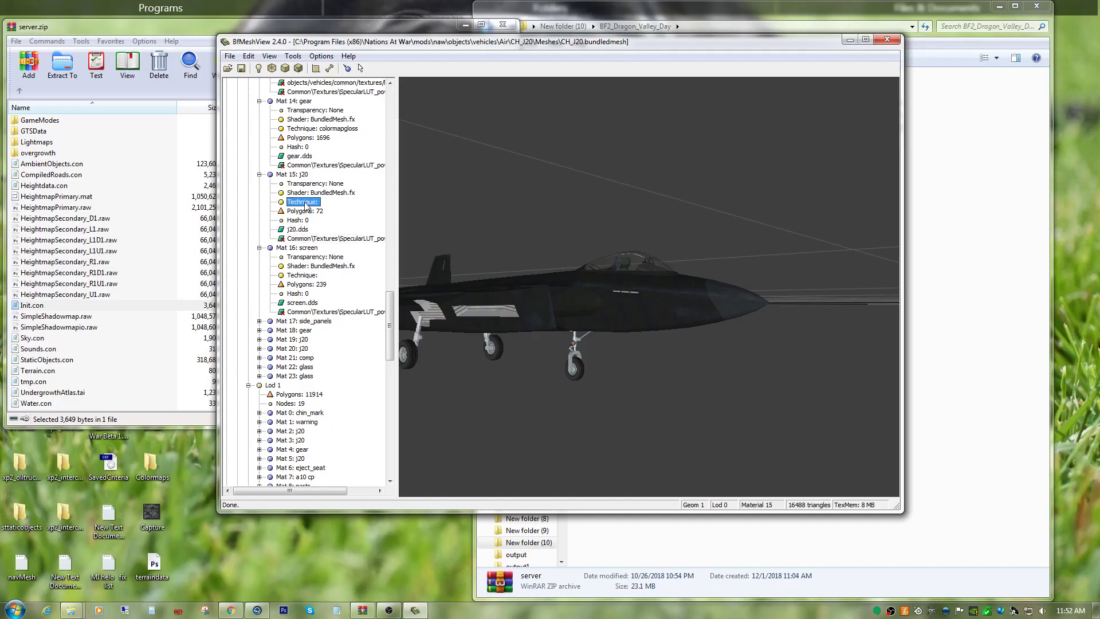
right_click(324, 239)
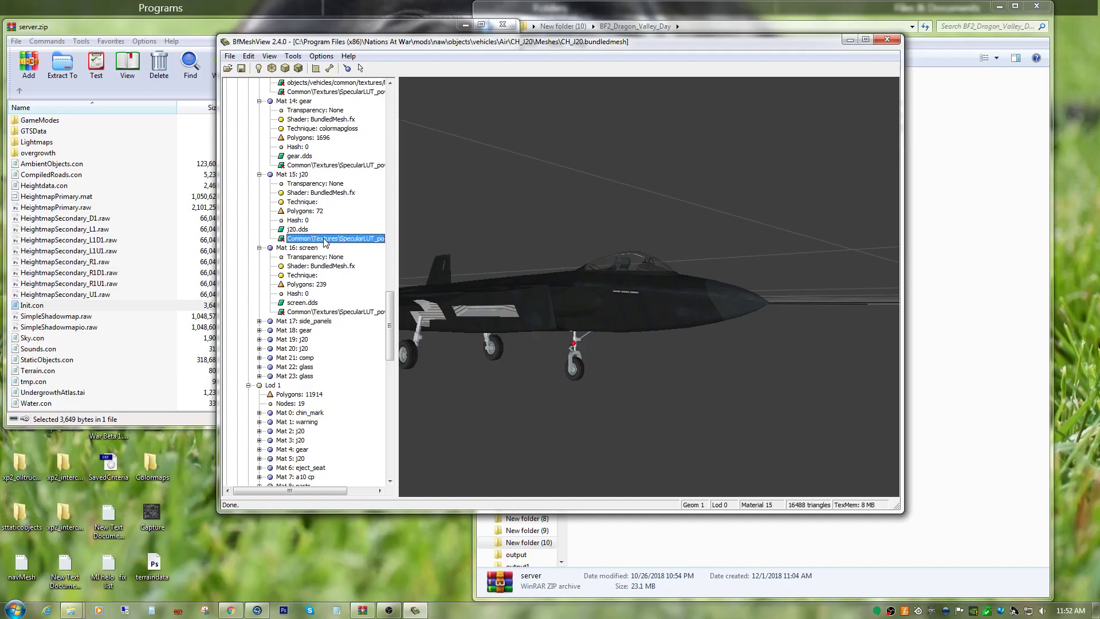
left_click(349, 288)
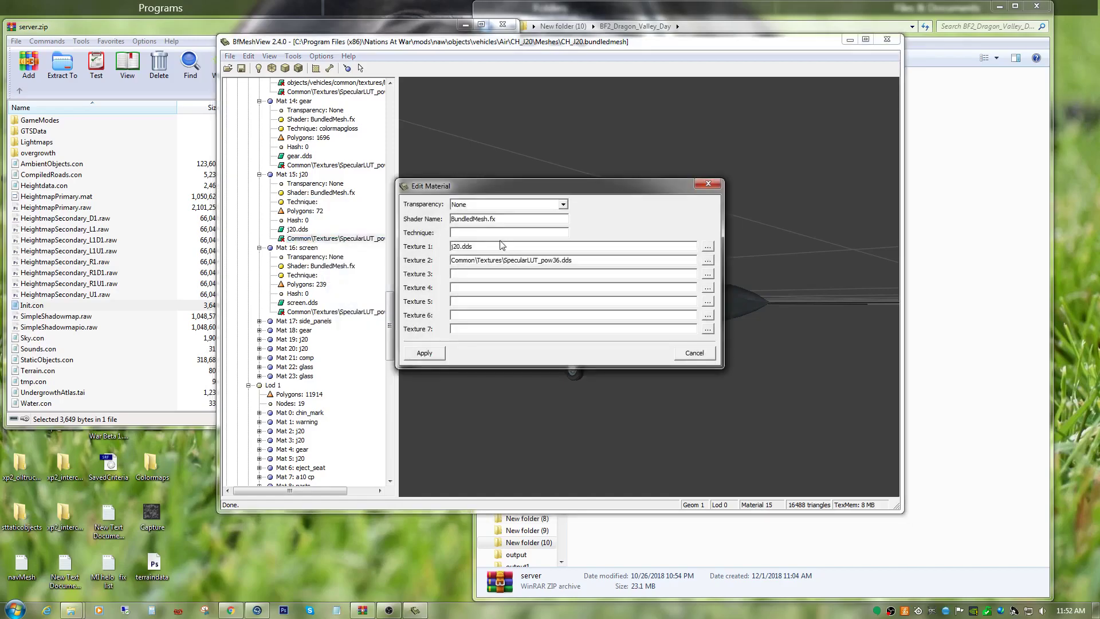
right_click(477, 230)
left_click(487, 281)
left_click(425, 352)
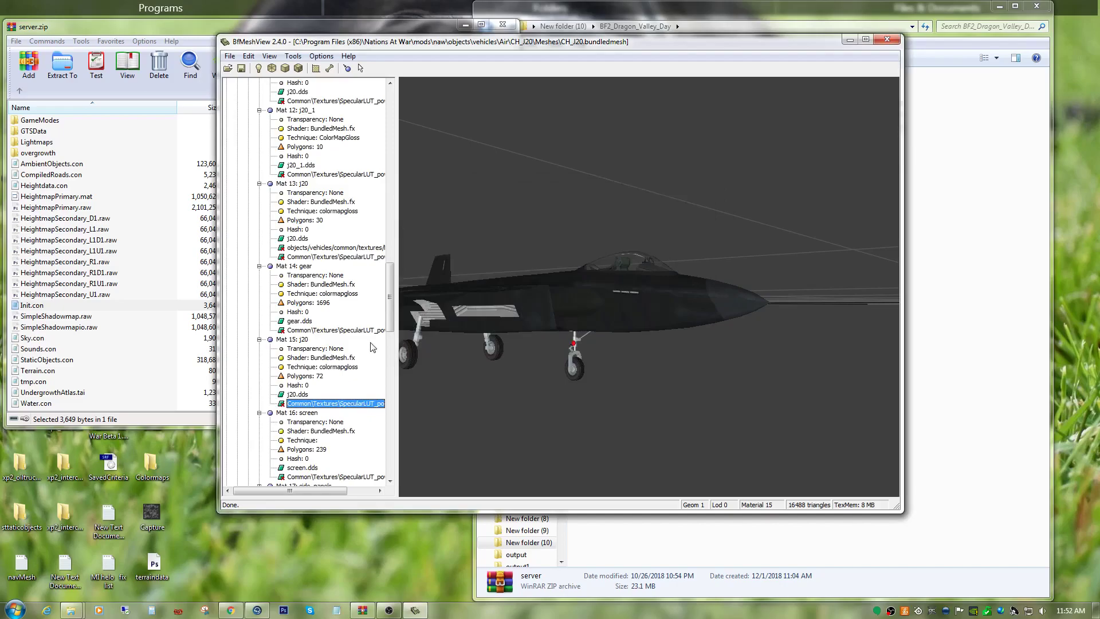
Check the highlighted cockpit faces of Mat 16: screen in Geom 1 Lod 0 and set its technique to colormapgloss.
scroll(321, 427, "down", 1)
scroll(320, 428, "down", 2)
left_click(320, 394)
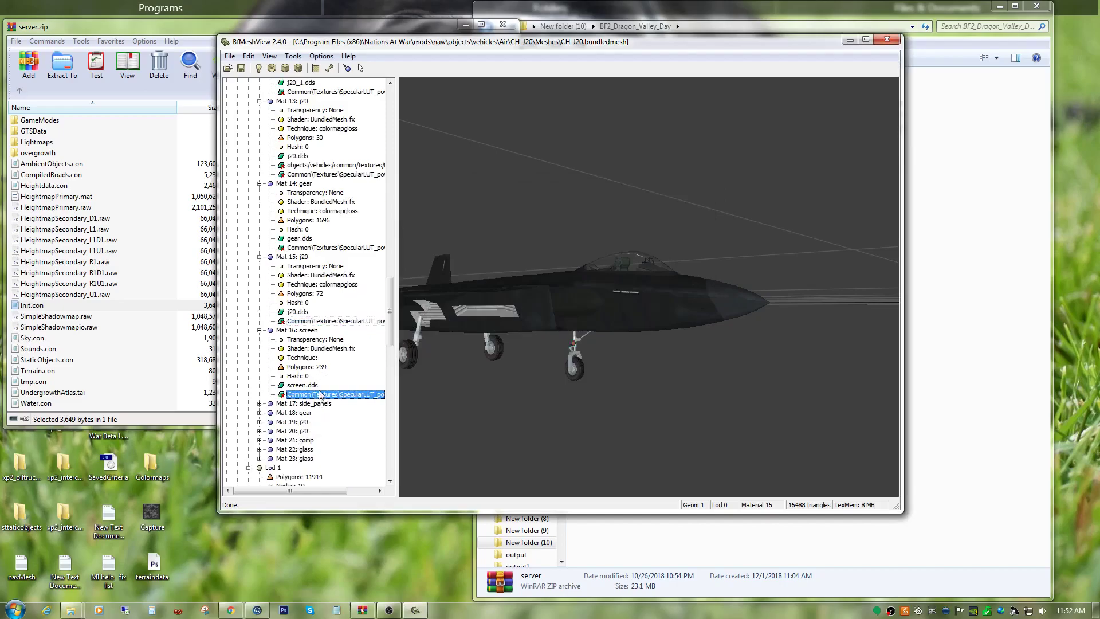
left_click_drag(526, 356, 578, 372)
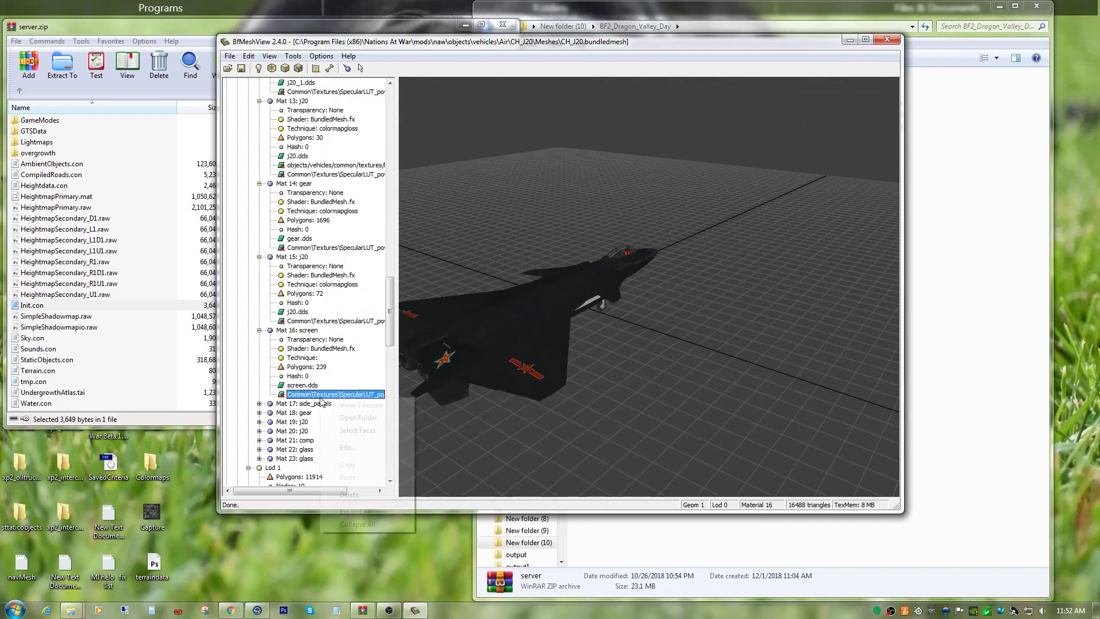
right_click(318, 397)
left_click(351, 446)
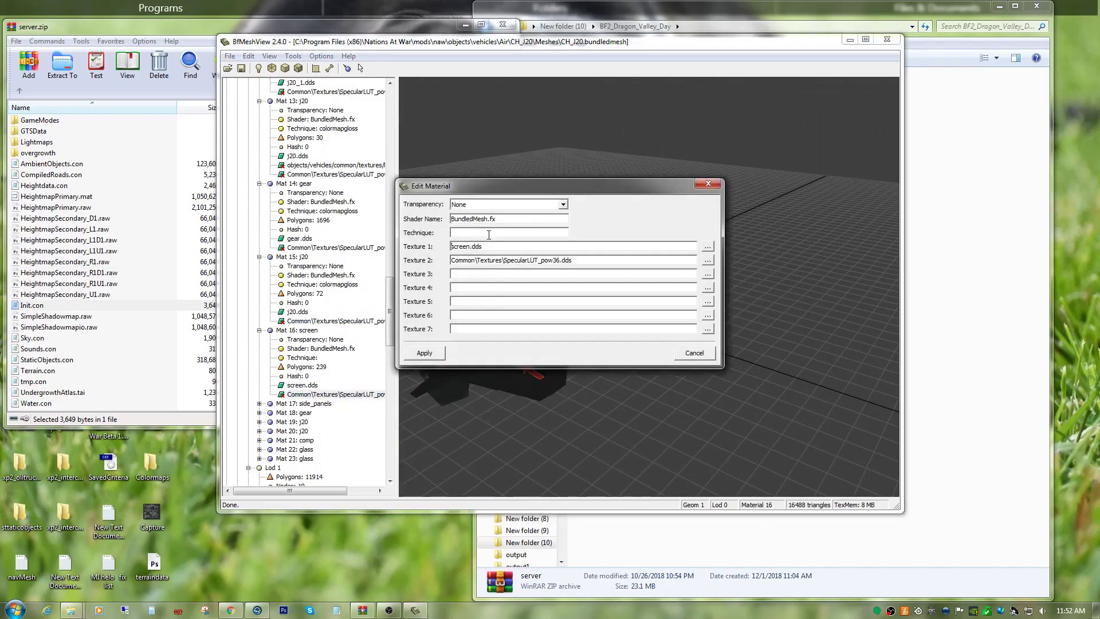
right_click(490, 234)
left_click(504, 291)
left_click(434, 356)
Expand Mat 17: side_panels in Geom 1 Lod 0, check its highlighted cockpit faces, and set its technique to colormapgloss.
scroll(299, 336, "down", 3)
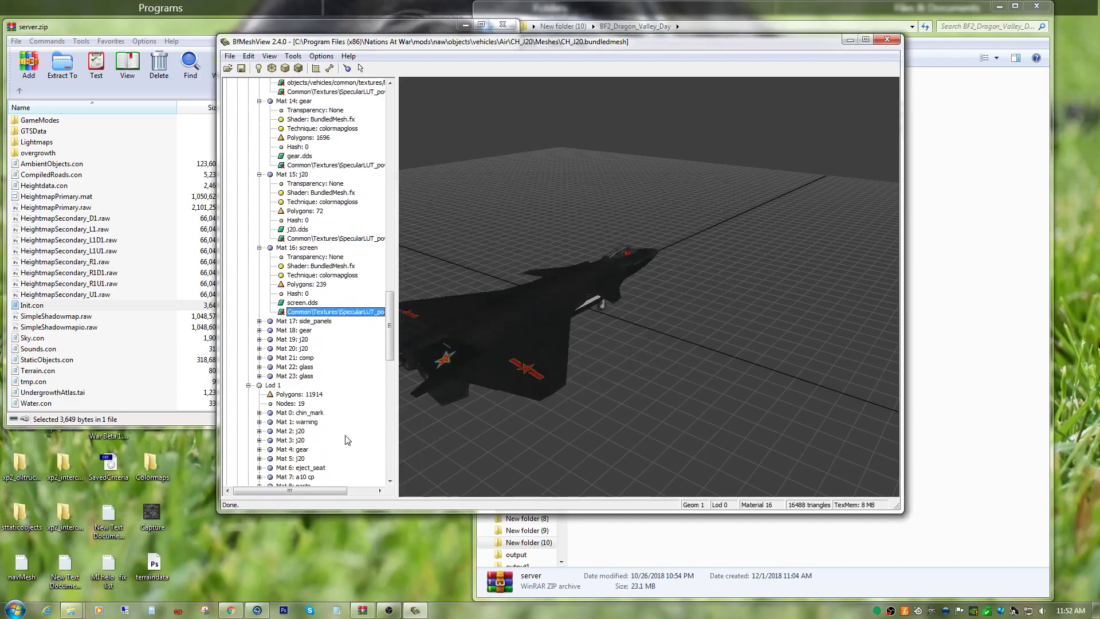
double_click(302, 322)
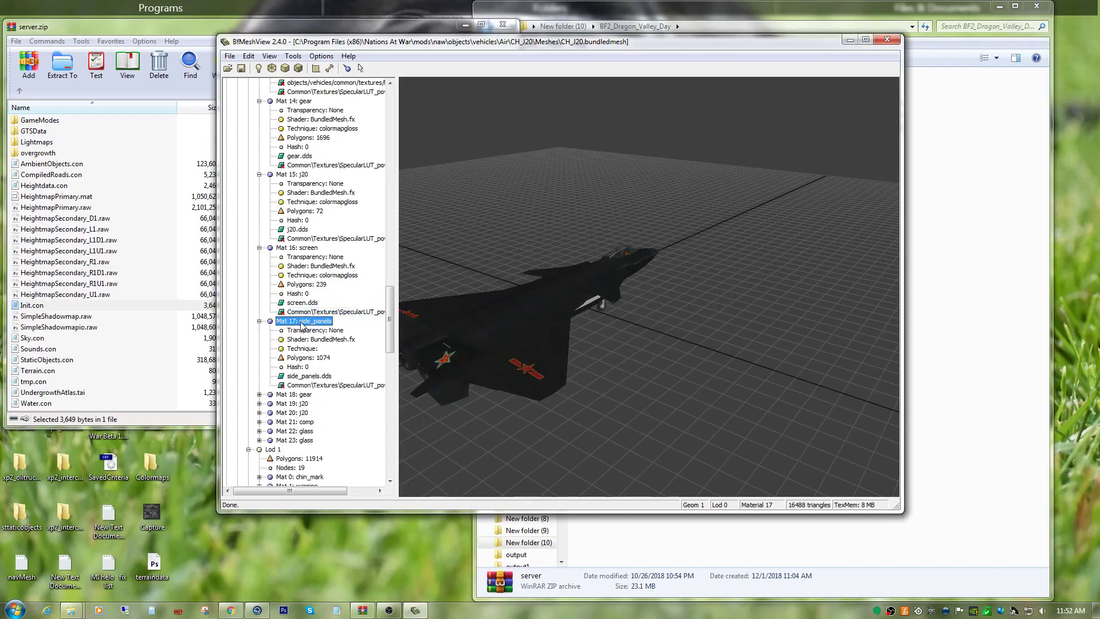
left_click(321, 384)
left_click_drag(575, 380, 560, 410)
right_click(345, 386)
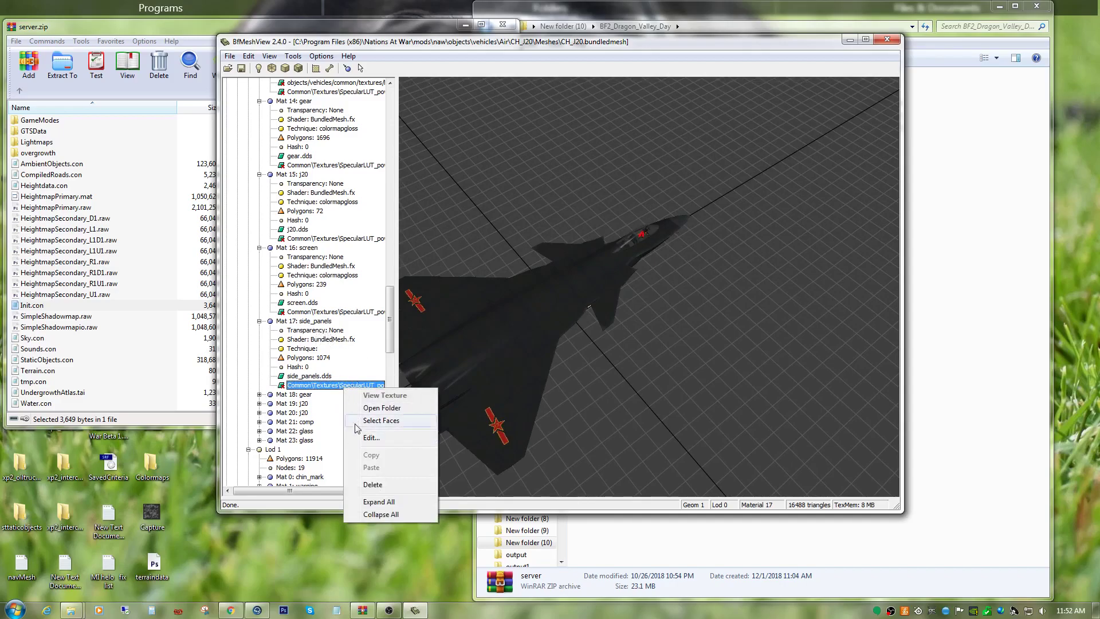
left_click(375, 438)
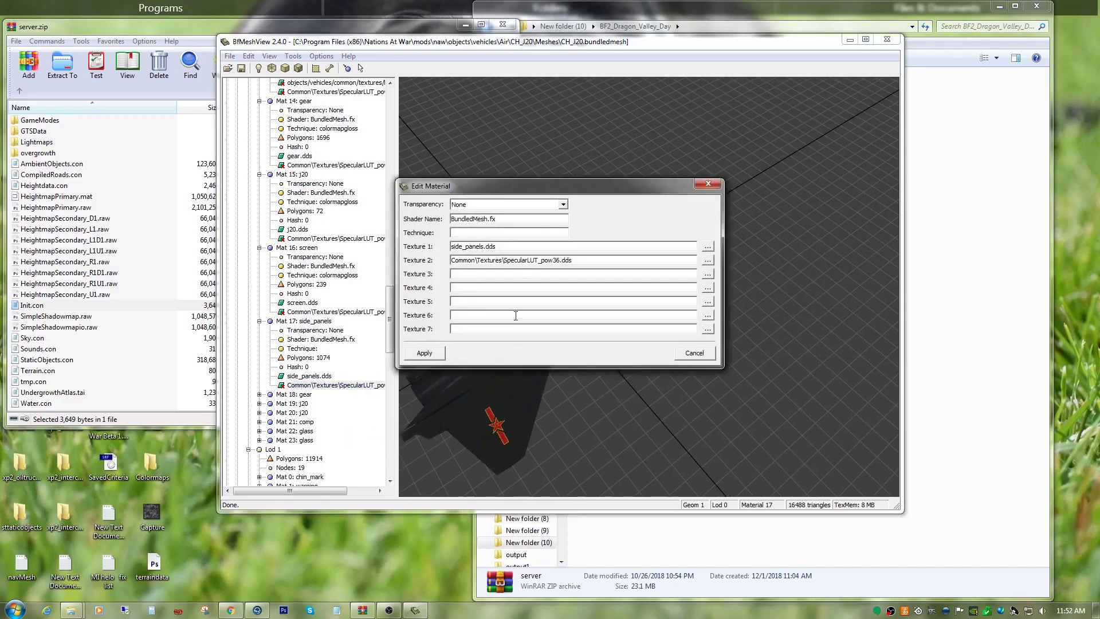
right_click(474, 233)
left_click(498, 285)
left_click(436, 354)
Expand Mat 18: gear in Geom 1 Lod 0, check its highlighted nose gear faces, and set its technique to colormapgloss.
scroll(379, 450, "down", 5)
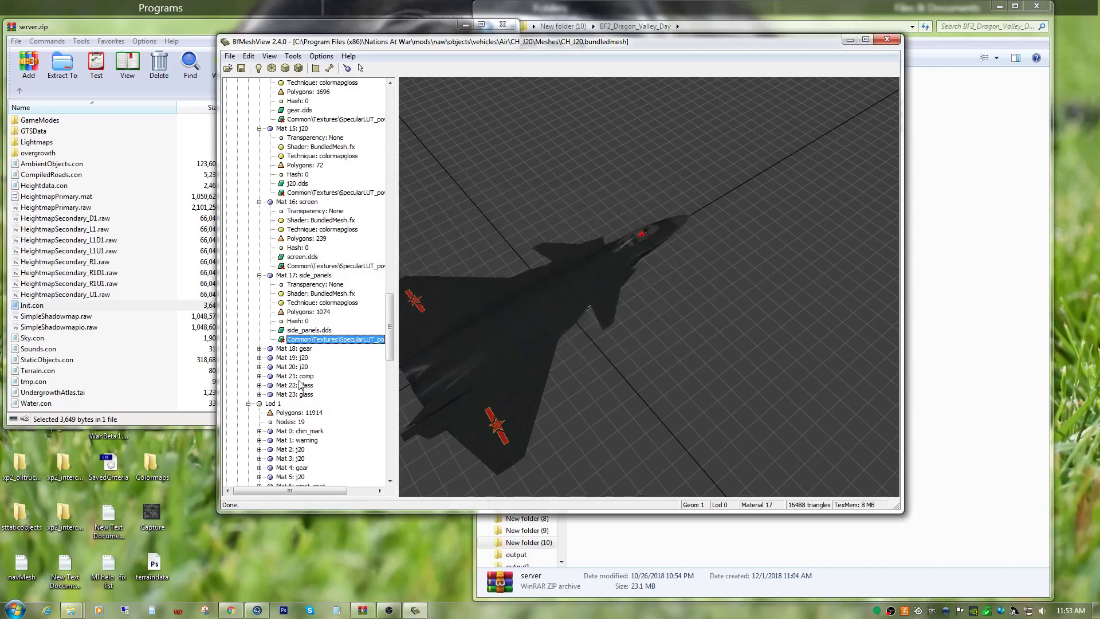
left_click(260, 348)
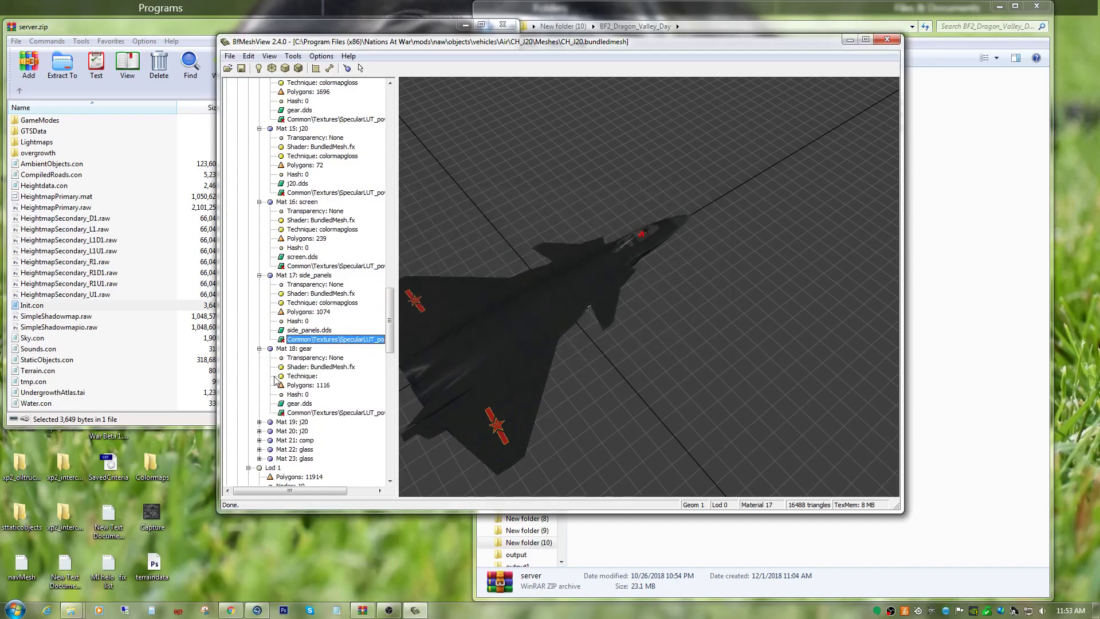
left_click(324, 413)
left_click(556, 422)
left_click_drag(556, 422, 553, 362)
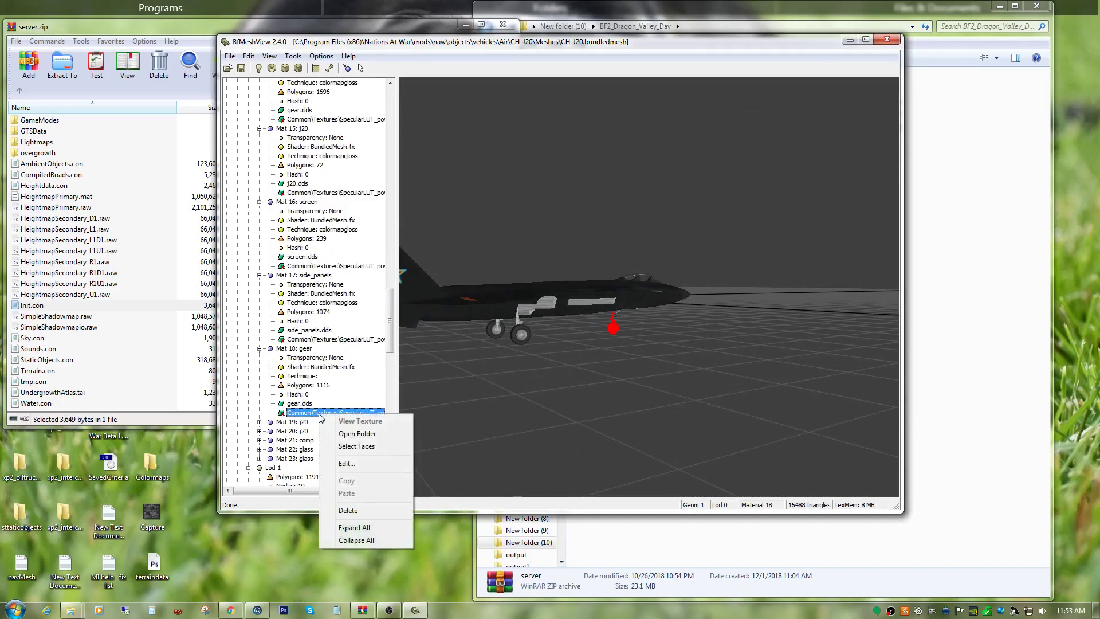
left_click(348, 463)
right_click(470, 232)
left_click(492, 286)
left_click(433, 359)
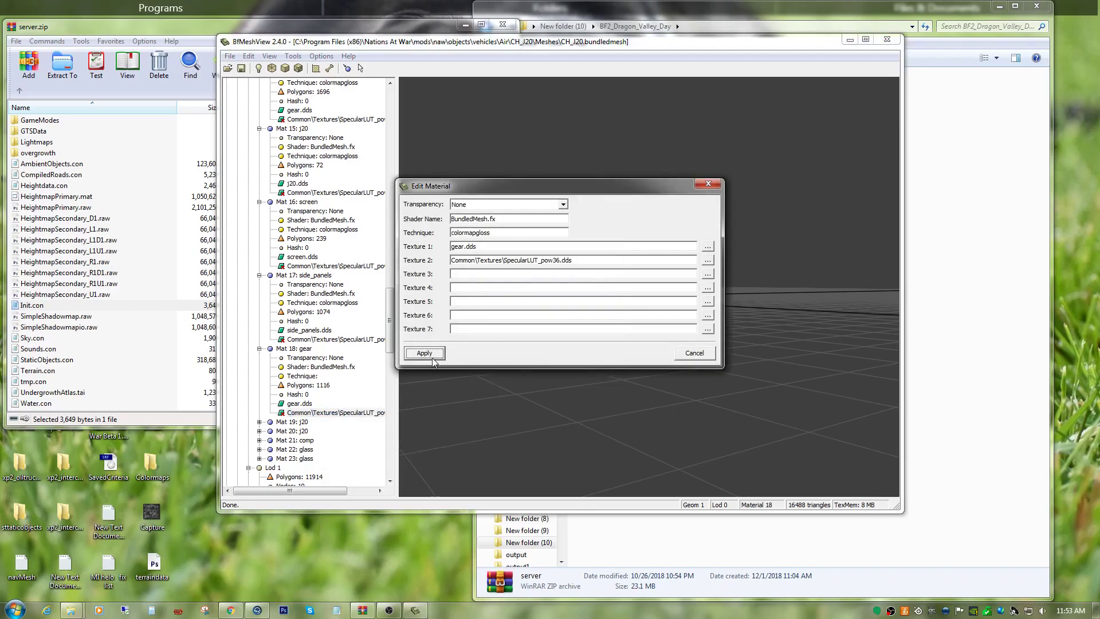
Expand Mat 19: j20 in Geom 1 Lod 0, check its faces around the cockpit, and set its technique to colormapgloss.
scroll(299, 390, "down", 3)
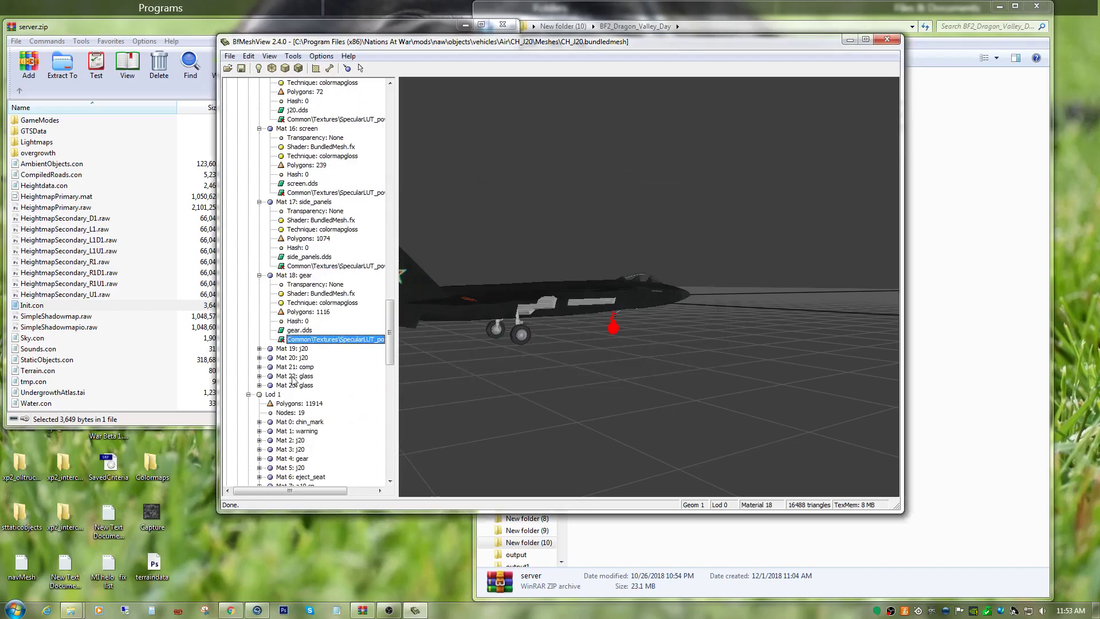
left_click(259, 349)
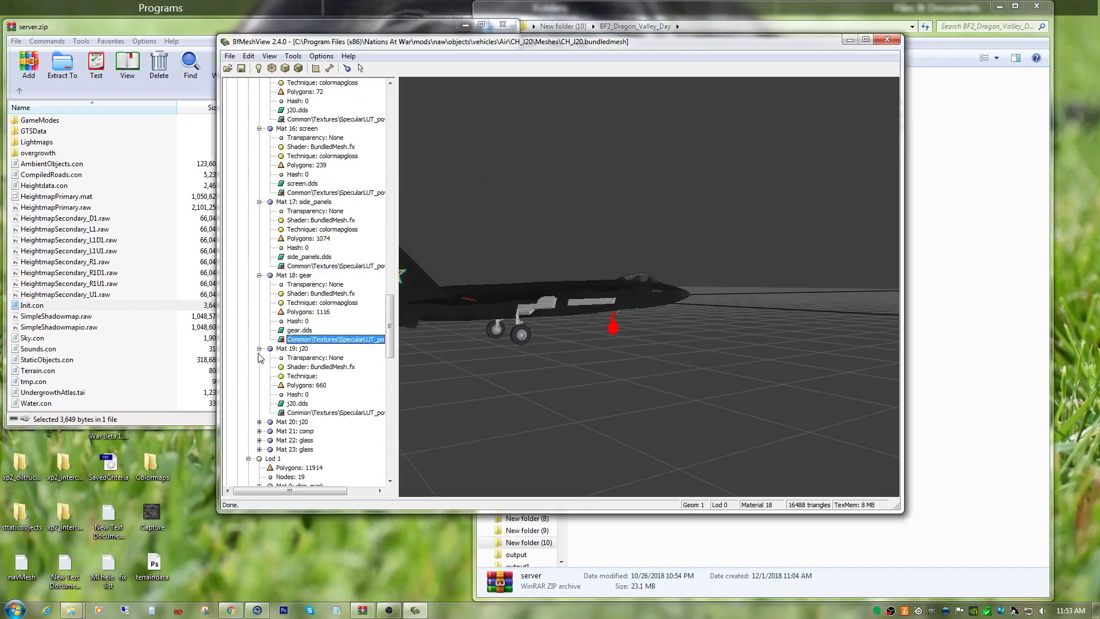
left_click(311, 412)
left_click_drag(423, 380, 579, 409)
scroll(580, 416, "up", 5)
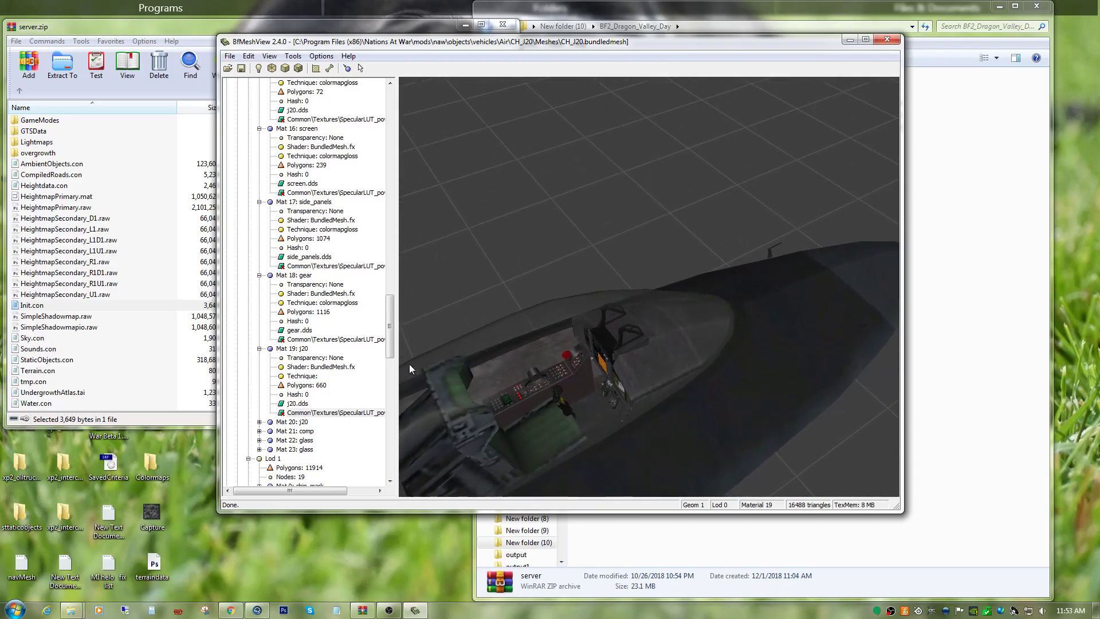
left_click(294, 349)
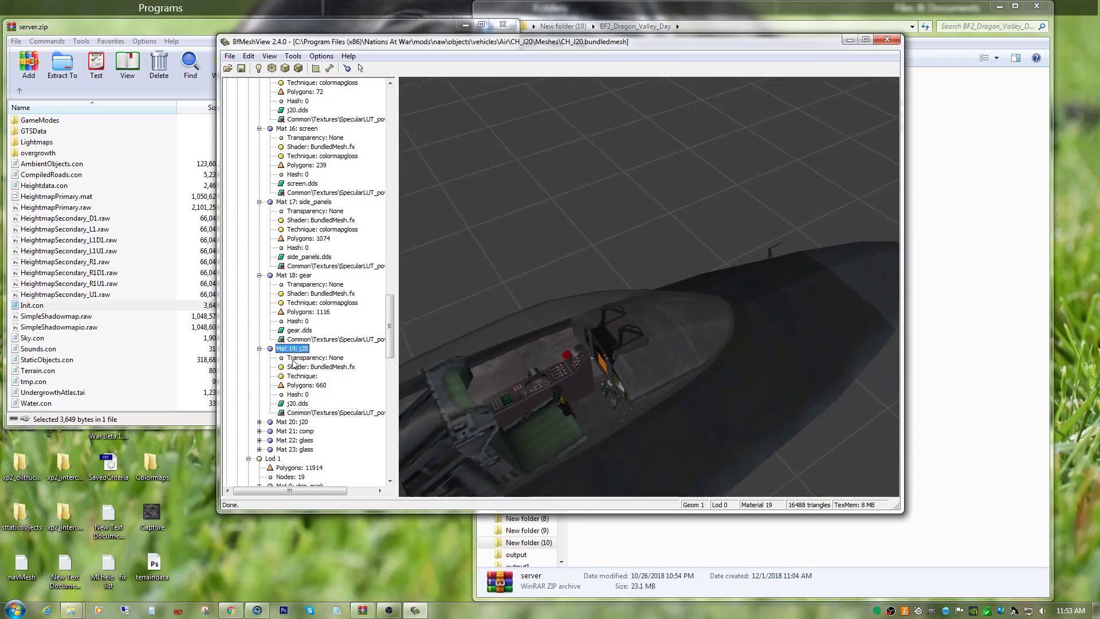
left_click(309, 413)
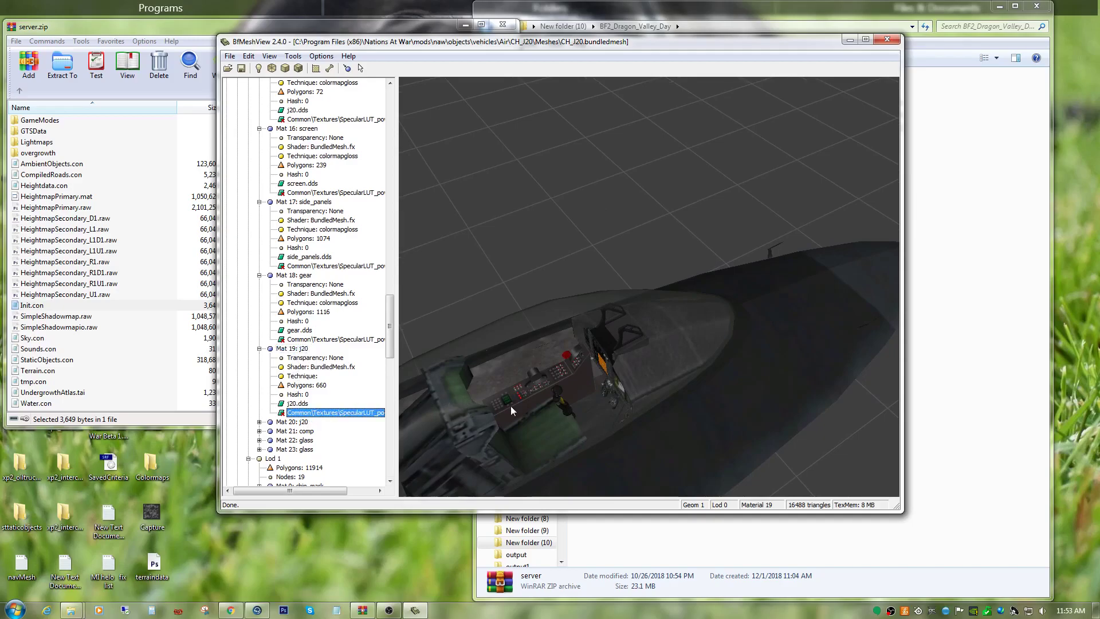
right_click(355, 414)
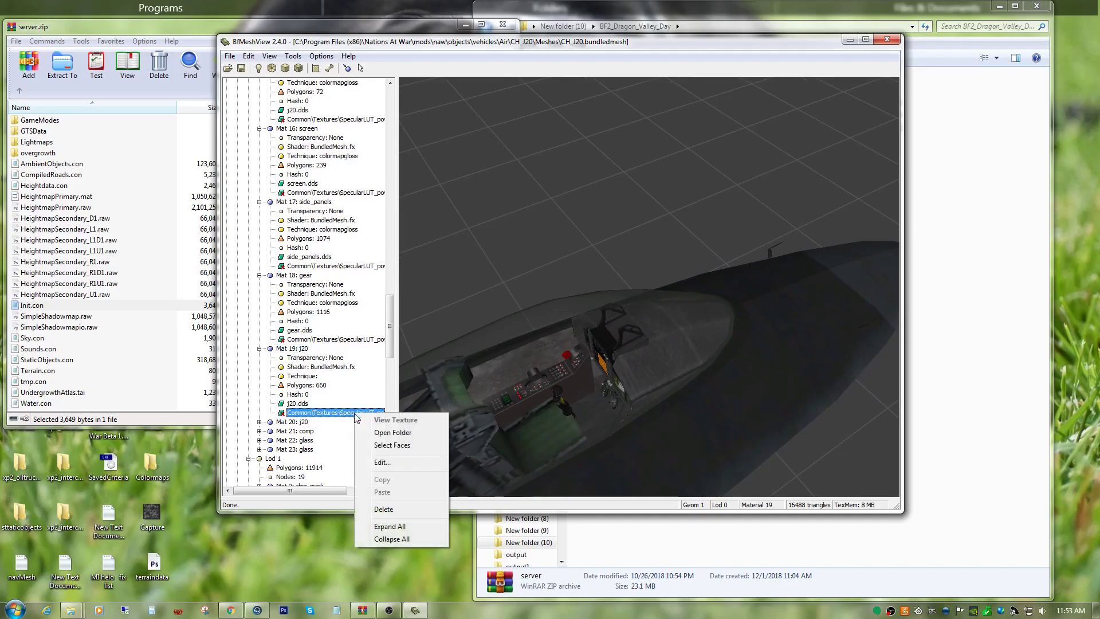
left_click(381, 462)
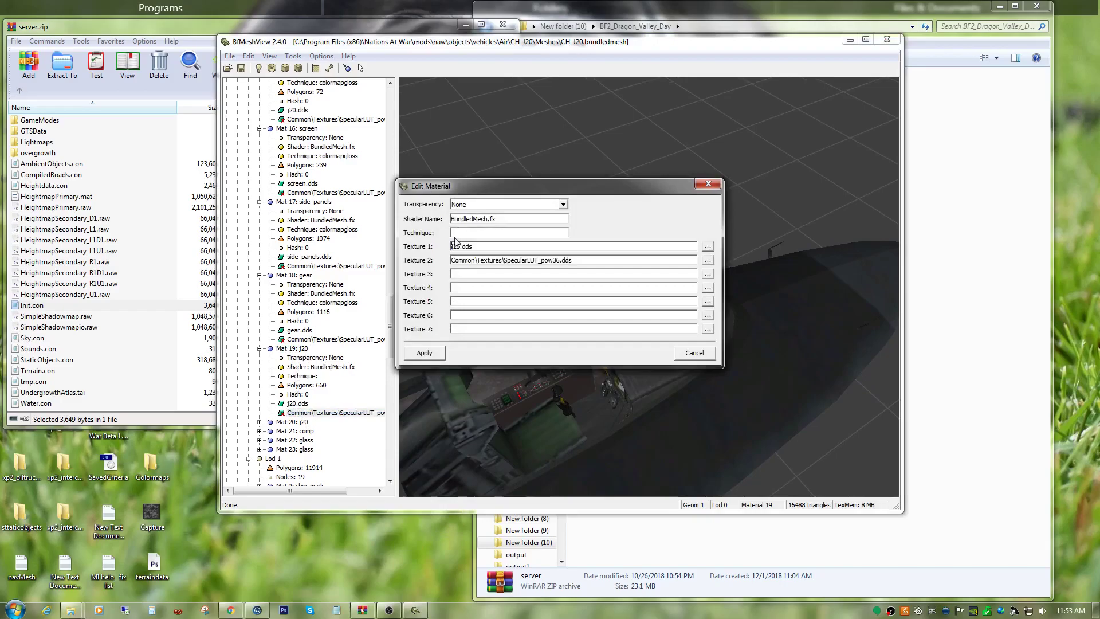
right_click(457, 234)
left_click(467, 284)
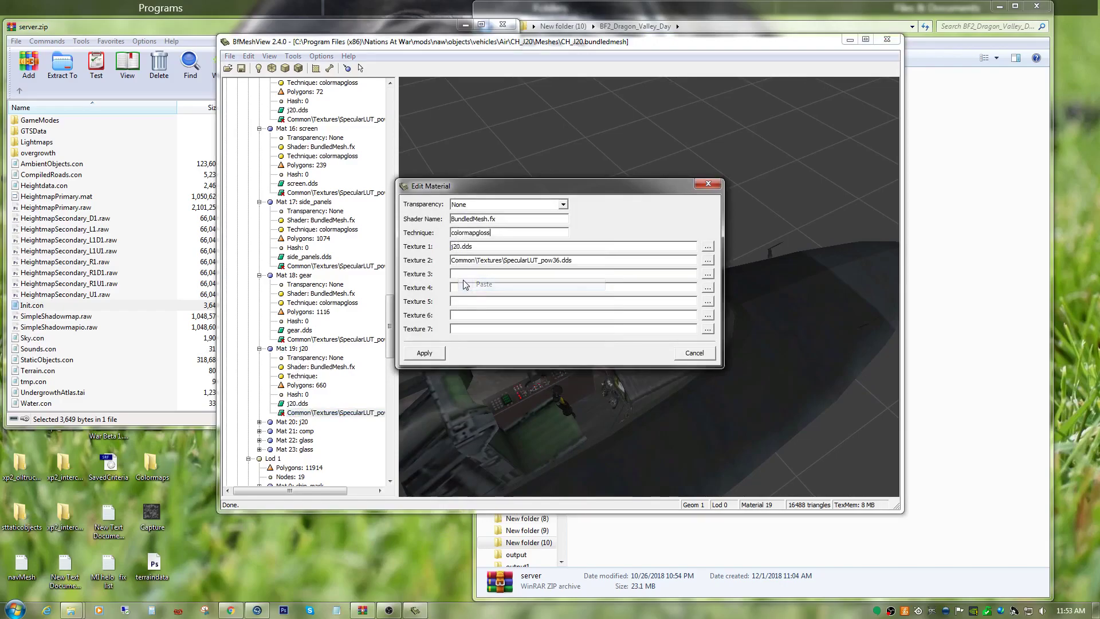
left_click(424, 353)
Expand Mat 20: j20 in Geom 1 Lod 0, check its highlighted cockpit faces, and set its technique to colormapgloss.
scroll(346, 421, "down", 5)
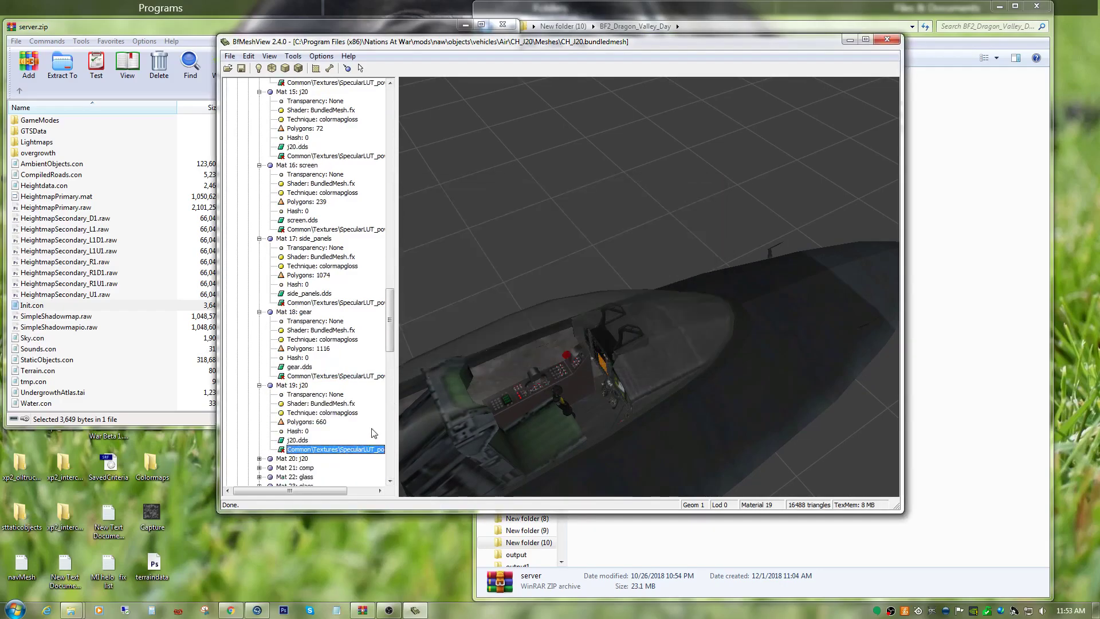
left_click(259, 294)
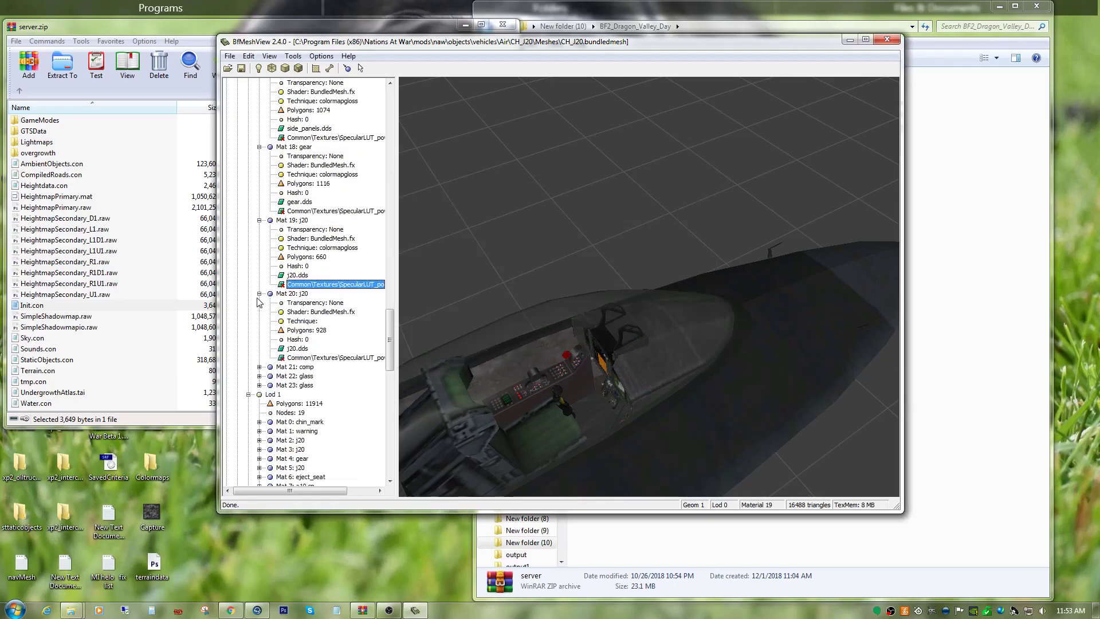
left_click(330, 358)
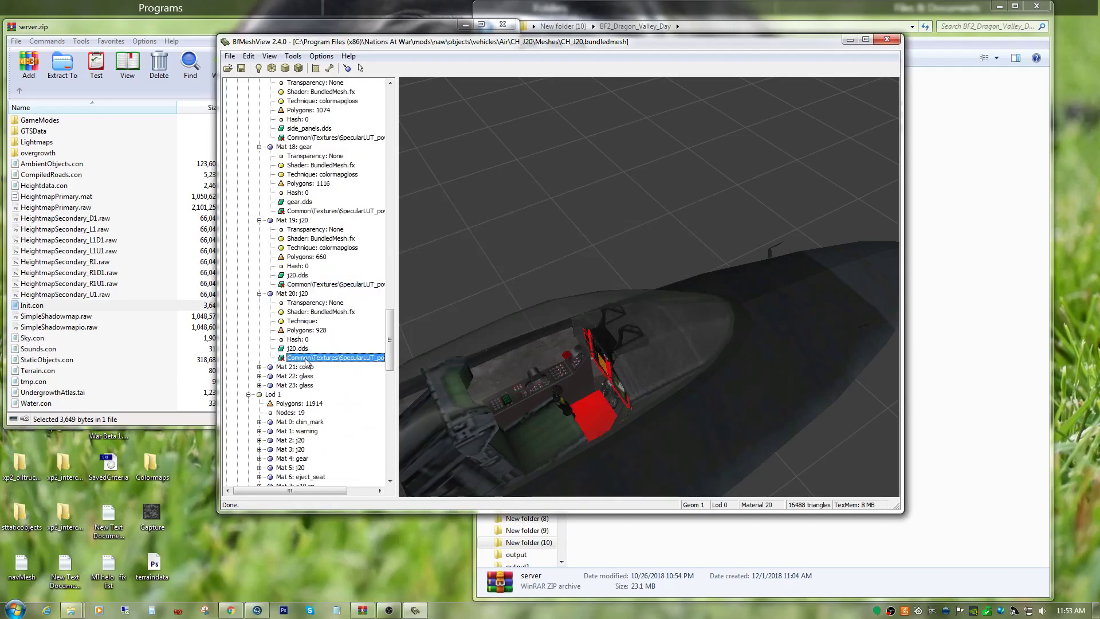
right_click(306, 361)
left_click(321, 400)
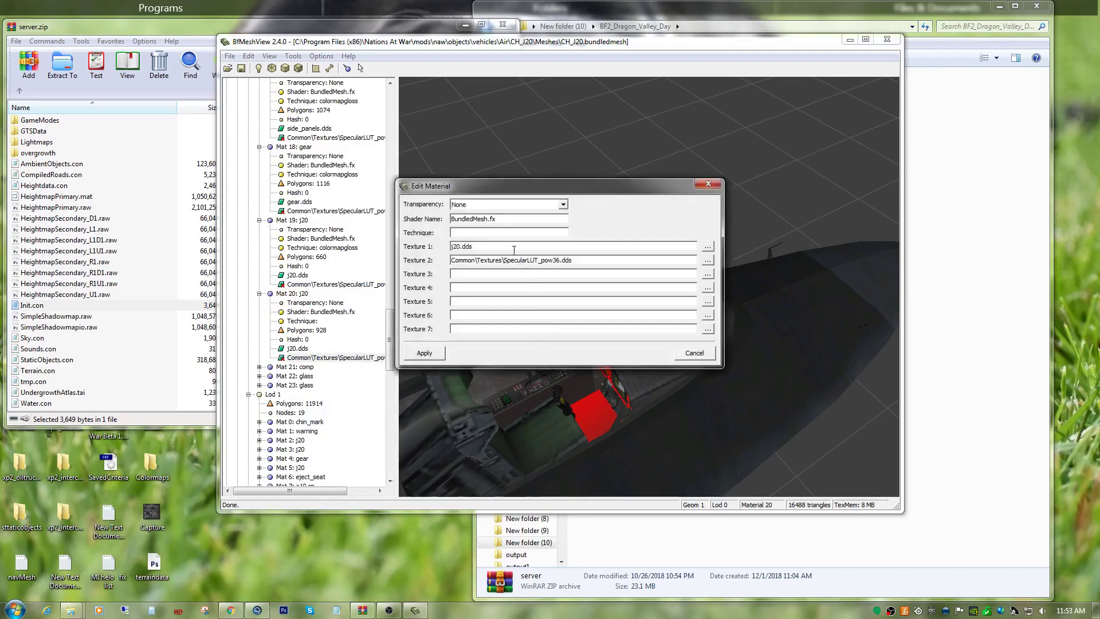
right_click(490, 233)
left_click(504, 283)
left_click(424, 353)
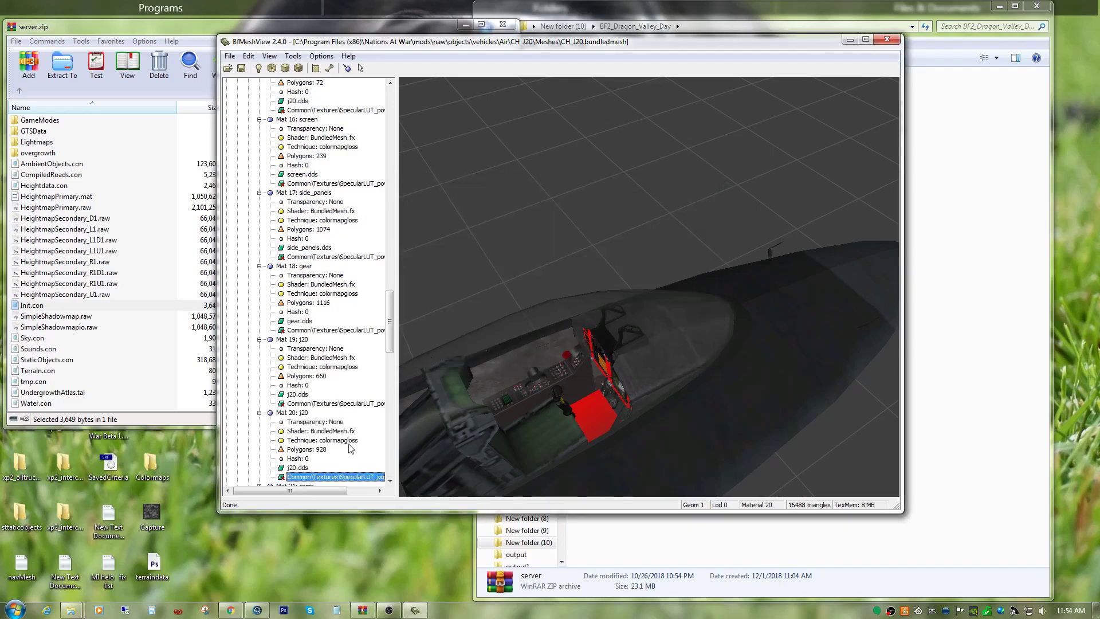
Expand Mat 21: comp in Geom 1 Lod 0 and set its technique to colormapgloss.
scroll(349, 444, "down", 4)
left_click(259, 375)
scroll(302, 412, "down", 3)
left_click(318, 358)
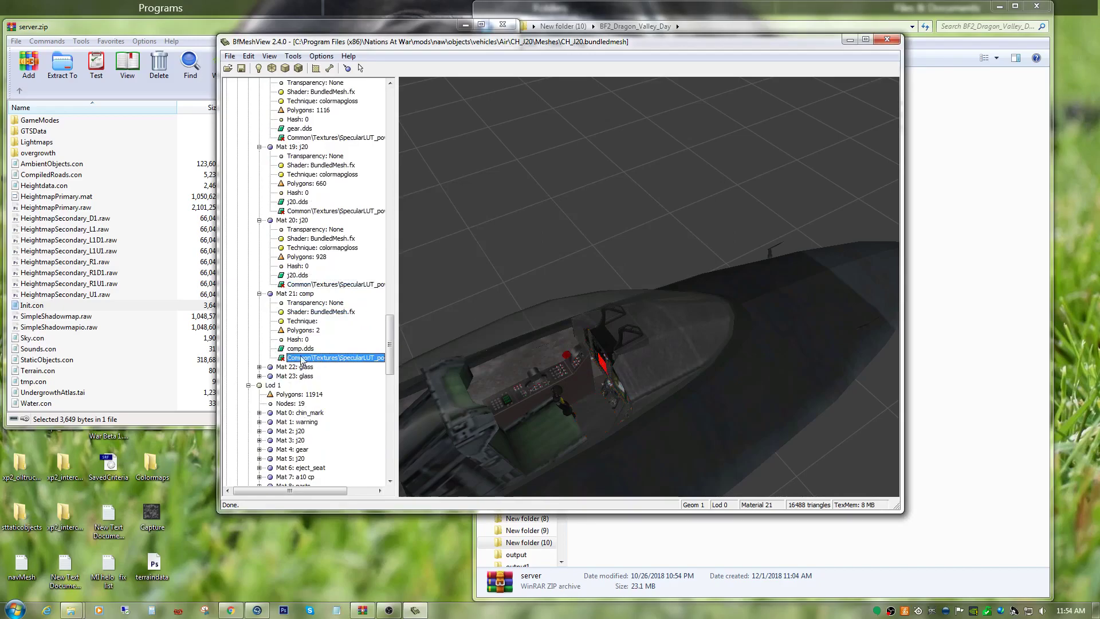
right_click(302, 361)
left_click(381, 409)
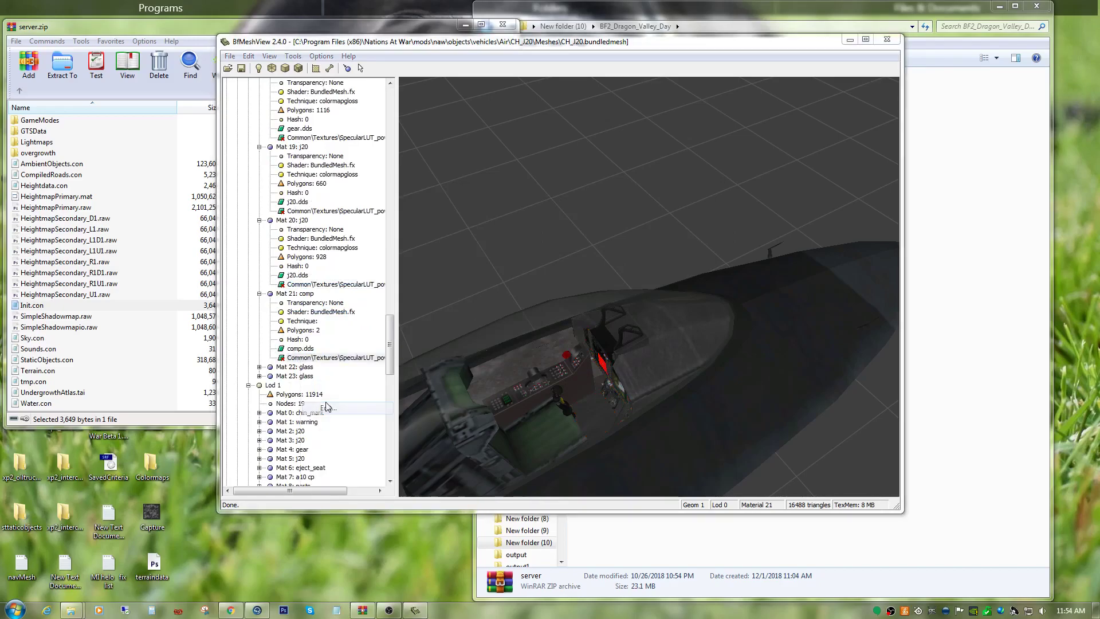
right_click(473, 235)
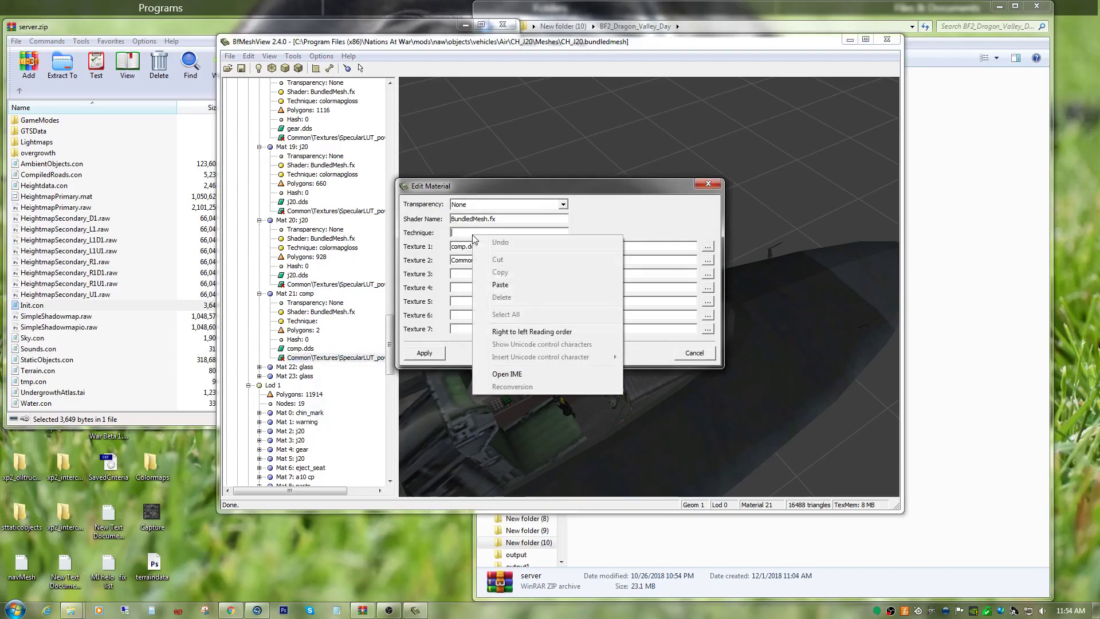
left_click(487, 281)
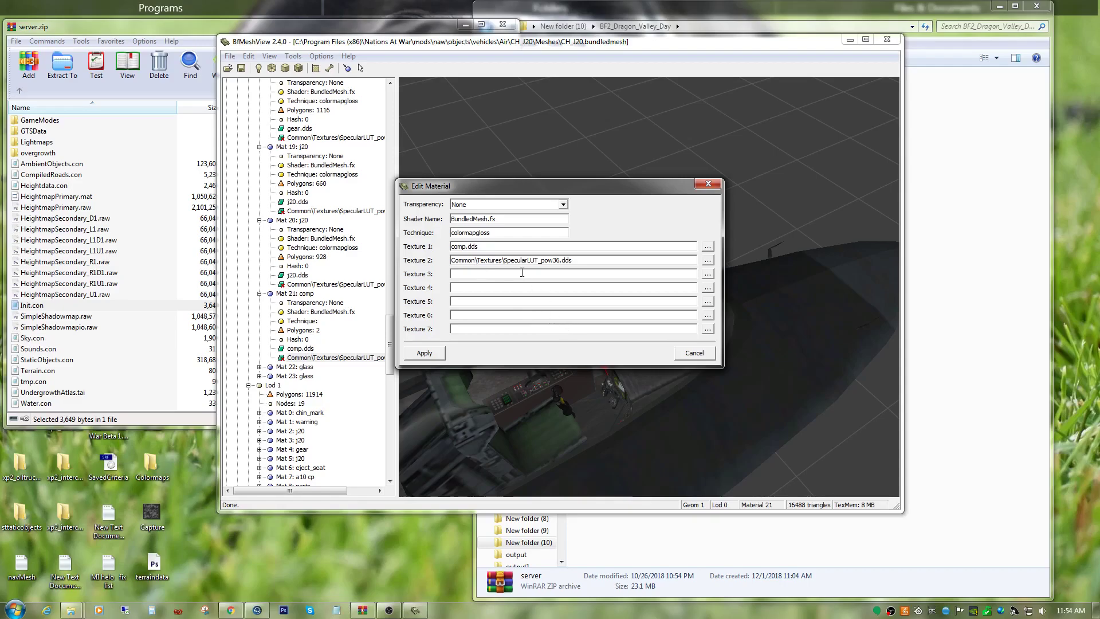
left_click(425, 353)
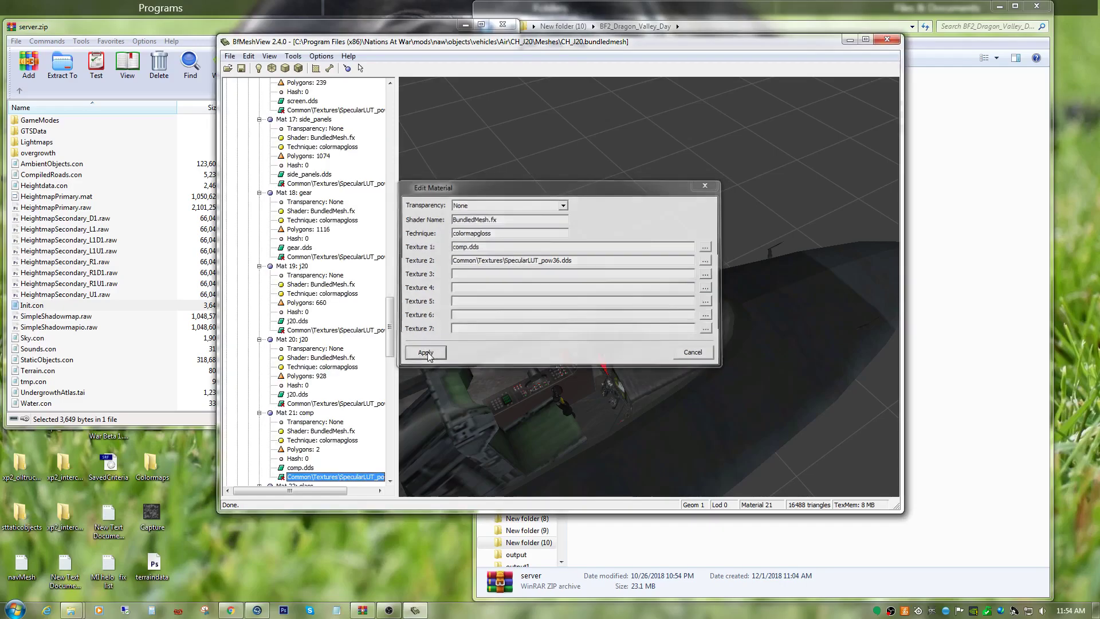
Highlight the faces of Mat 21: comp and examine where they sit in the cockpit.
left_click(307, 422)
left_click(299, 412)
scroll(315, 446, "down", 3)
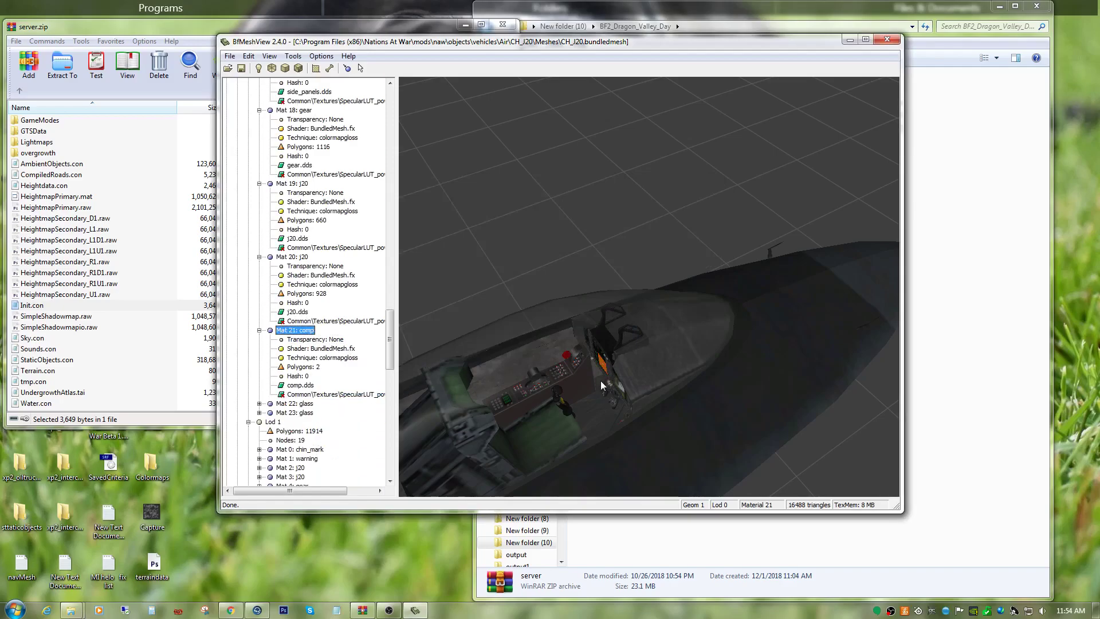
left_click(332, 393)
left_click_drag(555, 410, 570, 390)
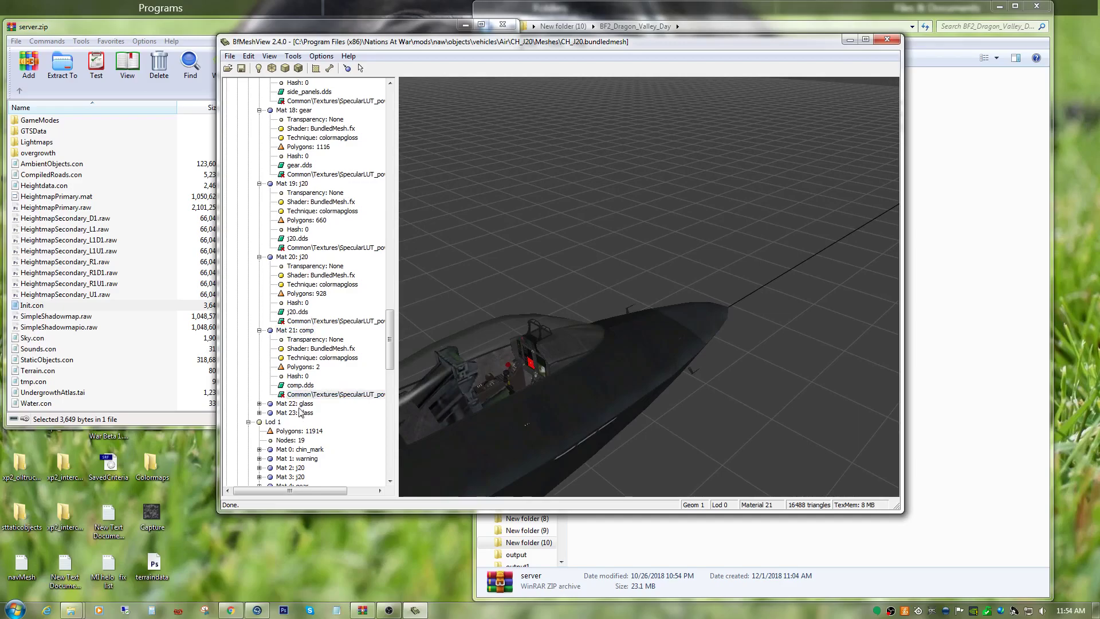
Expand Mat 22: glass in Geom 1 Lod 0, then check its transparency, technique and highlighted canopy faces.
left_click(256, 407)
left_click(259, 403)
scroll(267, 412, "down", 2)
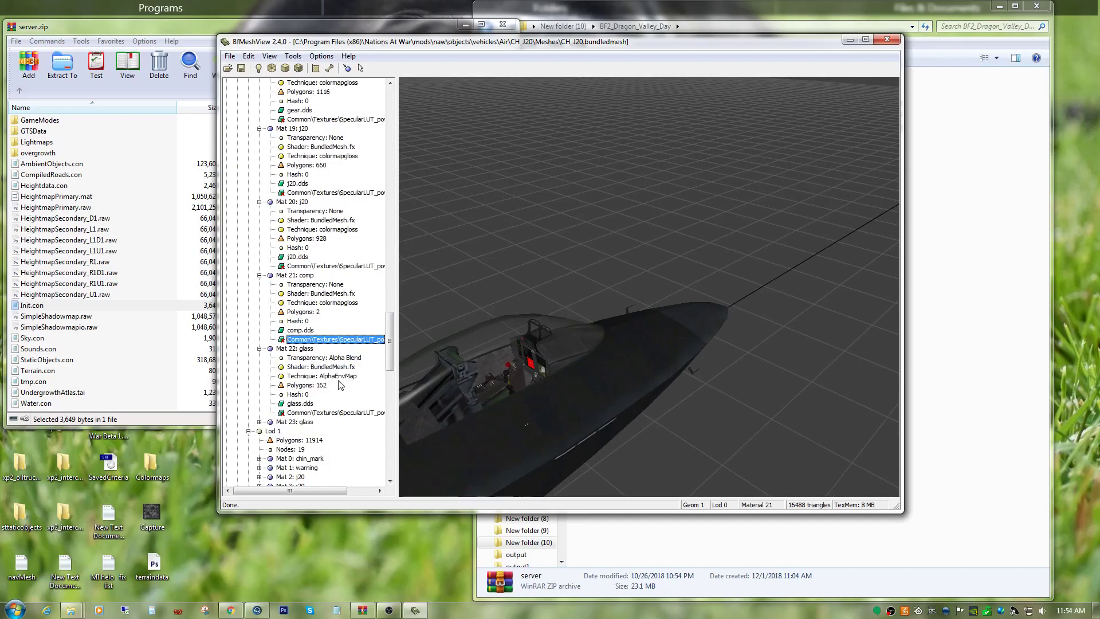
scroll(307, 407, "down", 2)
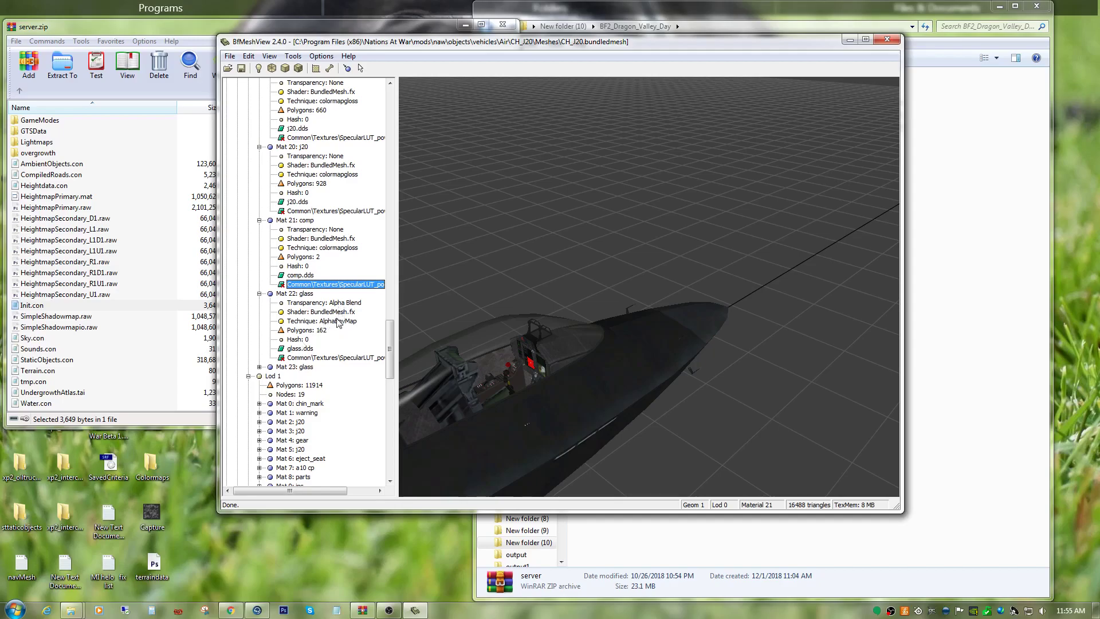
left_click(318, 357)
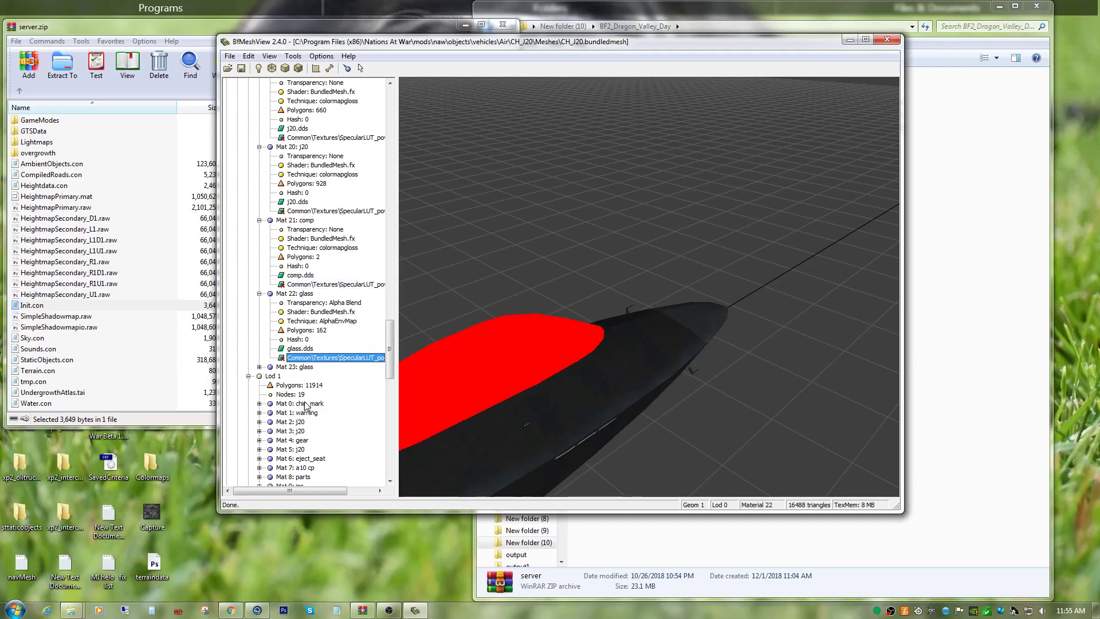
Expand Mat 23: glass in Geom 1 Lod 0, check its technique, and examine the canopy glass from several angles.
scroll(306, 406, "down", 1)
left_click(259, 340)
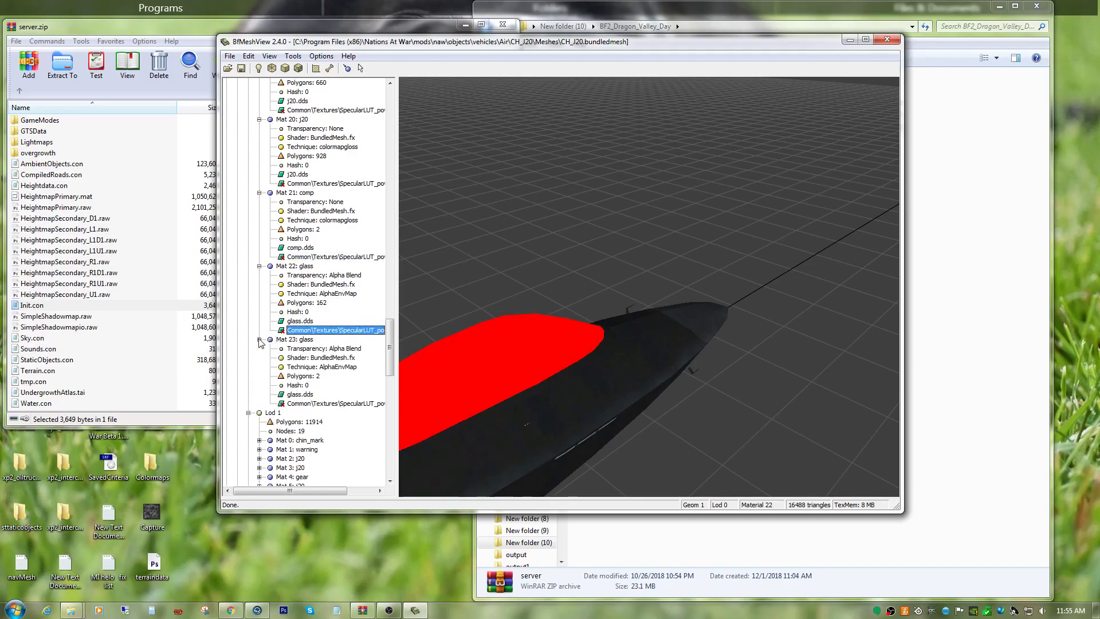
left_click(319, 403)
left_click_drag(525, 401, 662, 70)
scroll(560, 383, "down", 8)
mouse_move(663, 411)
left_mouse_down()
mouse_move(675, 417)
mouse_move(665, 399)
mouse_move(688, 408)
mouse_move(667, 401)
left_mouse_up()
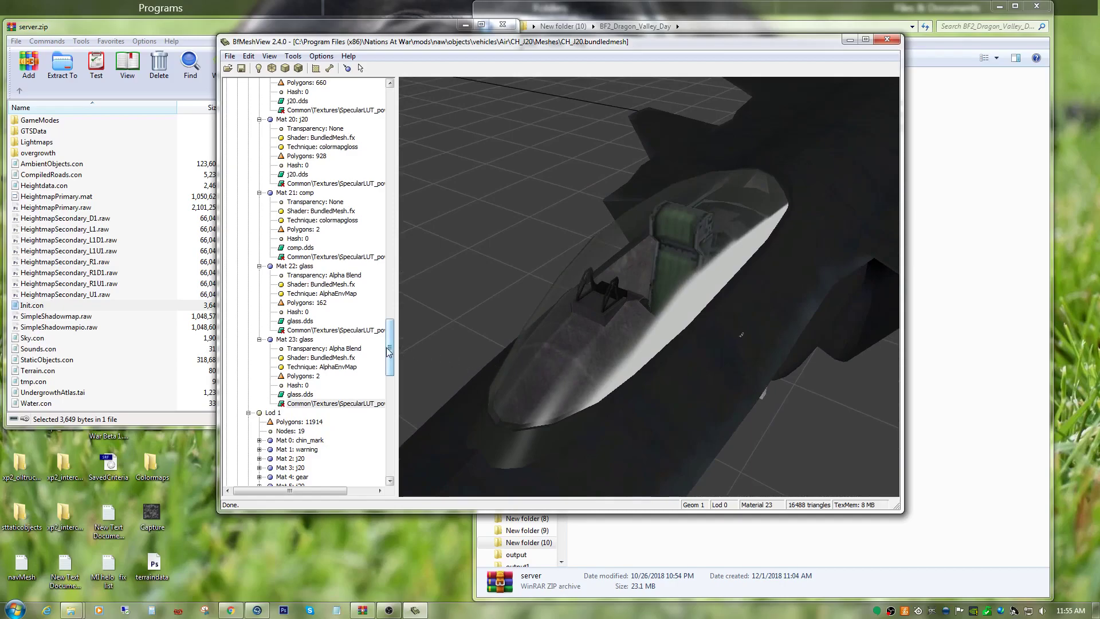
left_click_drag(392, 349, 392, 354)
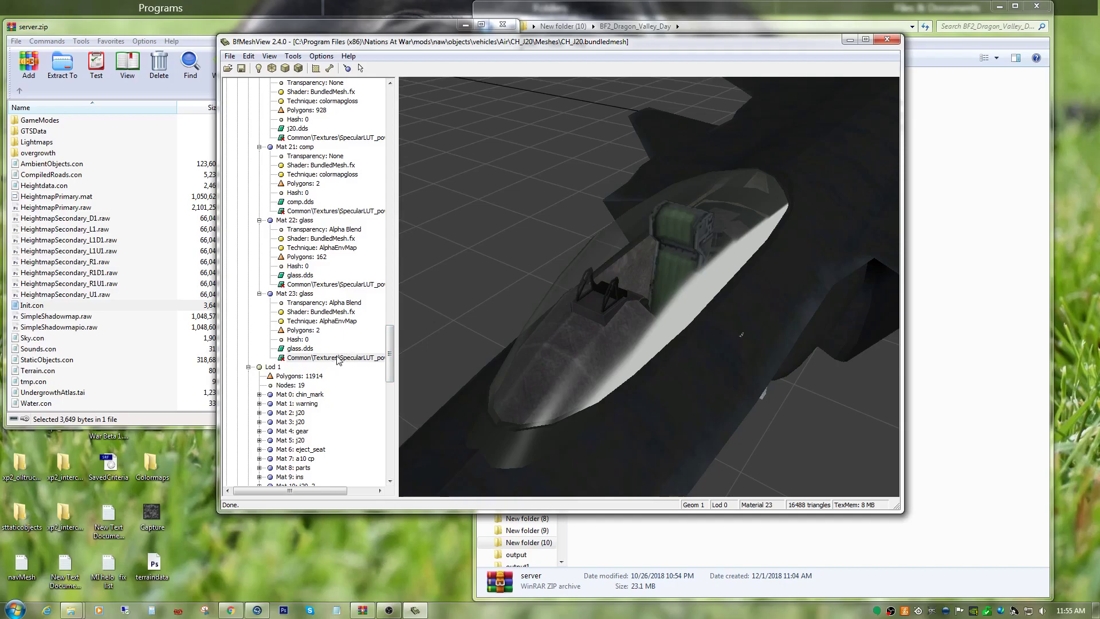
left_click_drag(696, 325, 793, 397)
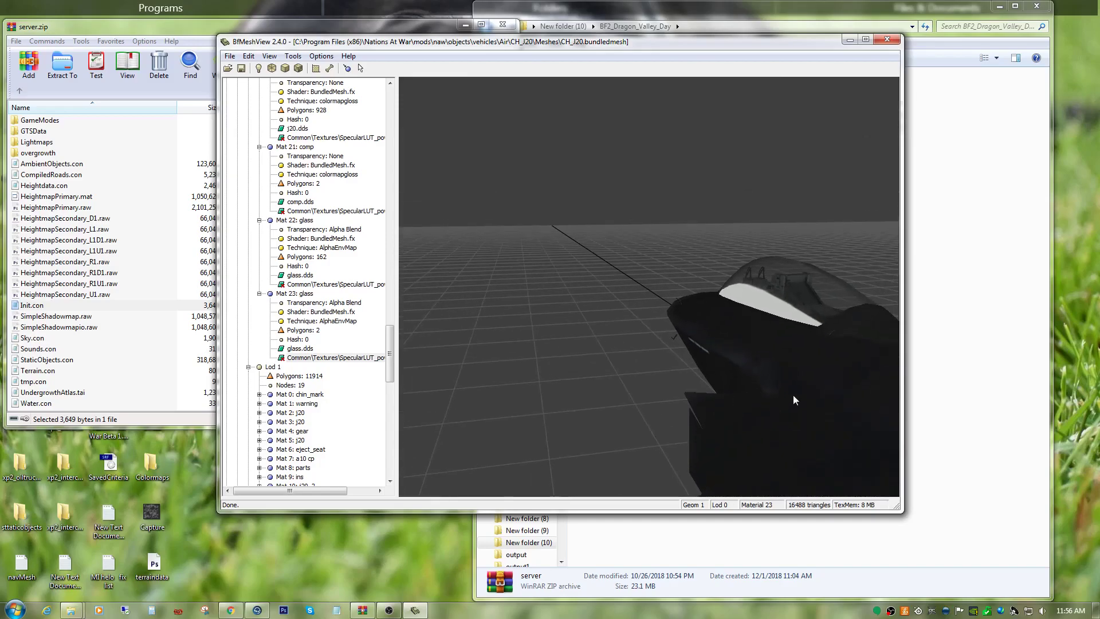
left_click(309, 358)
Expand Mat 0: j20 in Geom 2 Lod 0 and set its technique to colormapgloss.
scroll(312, 389, "down", 5)
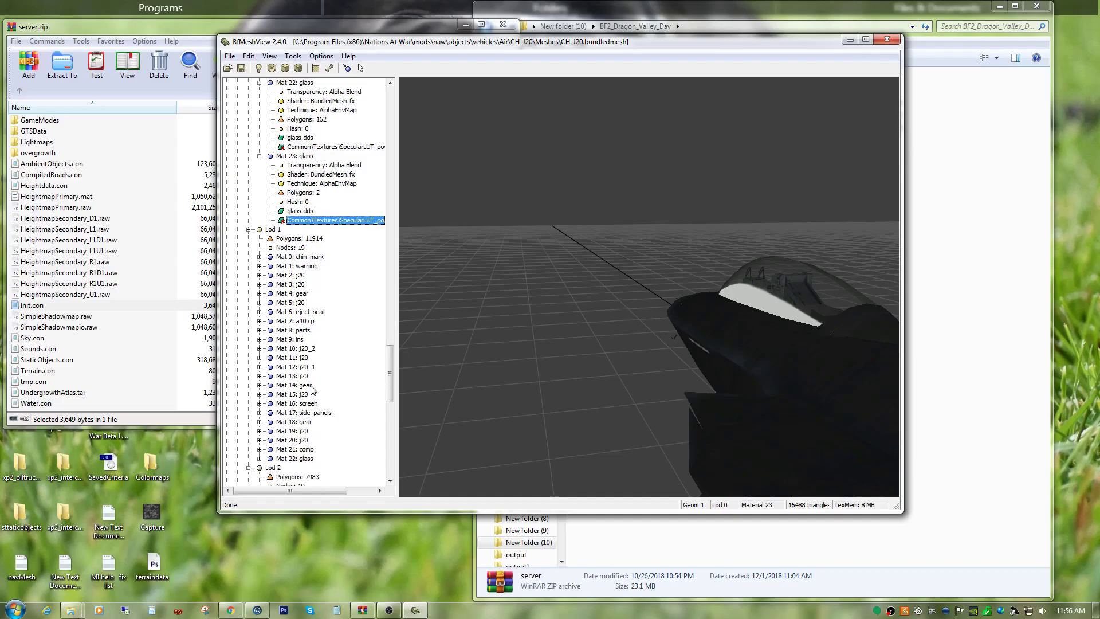
scroll(312, 390, "up", 3)
scroll(304, 389, "down", 5)
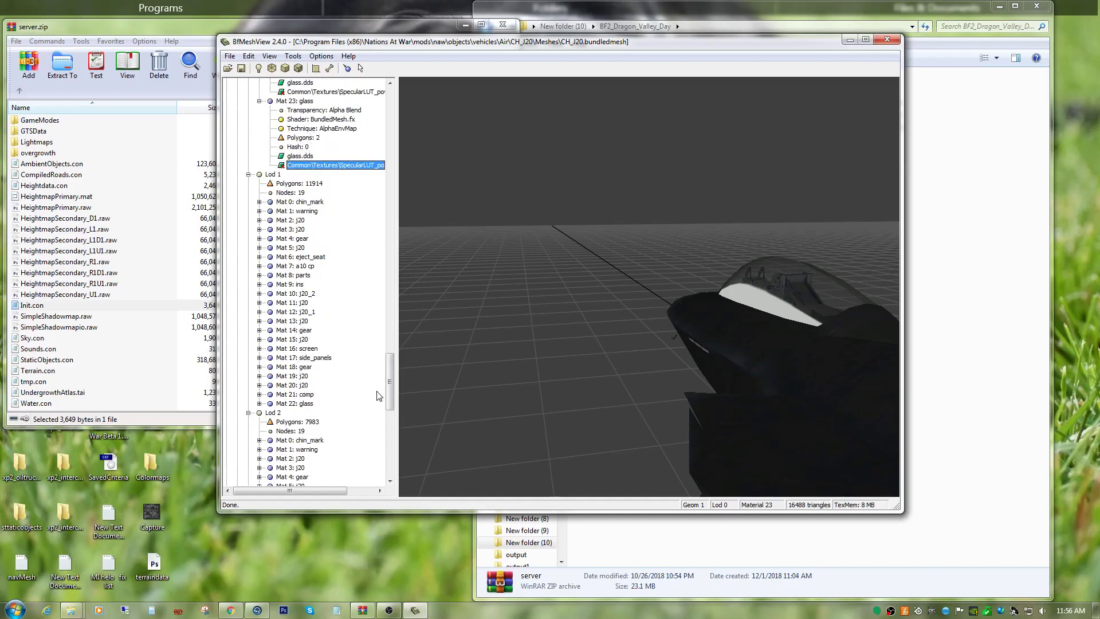
left_click_drag(390, 387, 391, 453)
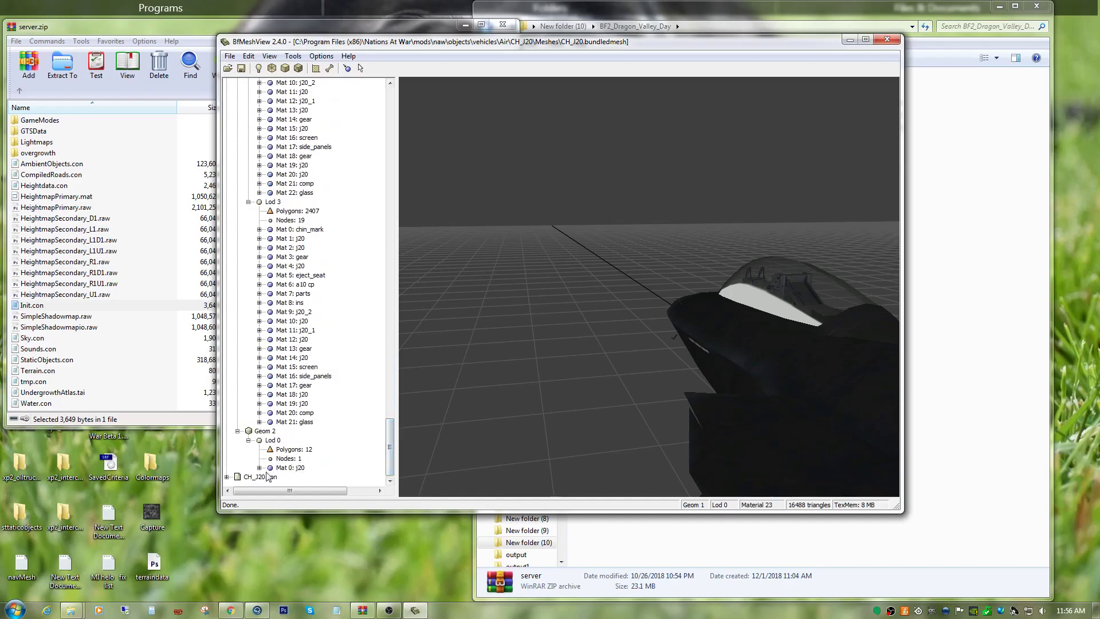
scroll(261, 473, "down", 1)
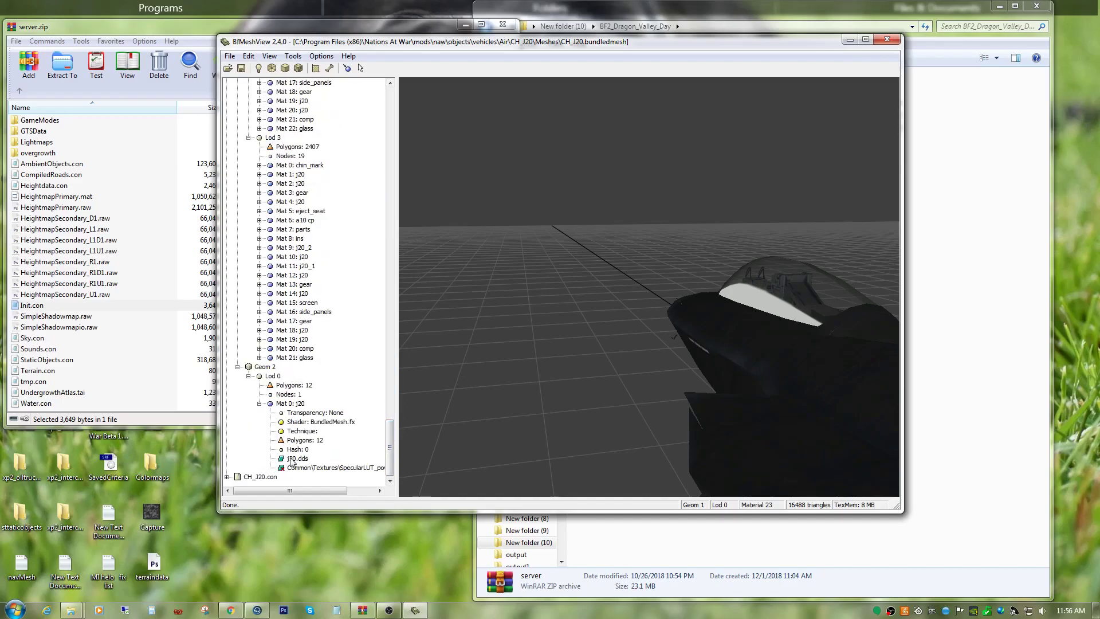
left_click(319, 468)
right_click(320, 469)
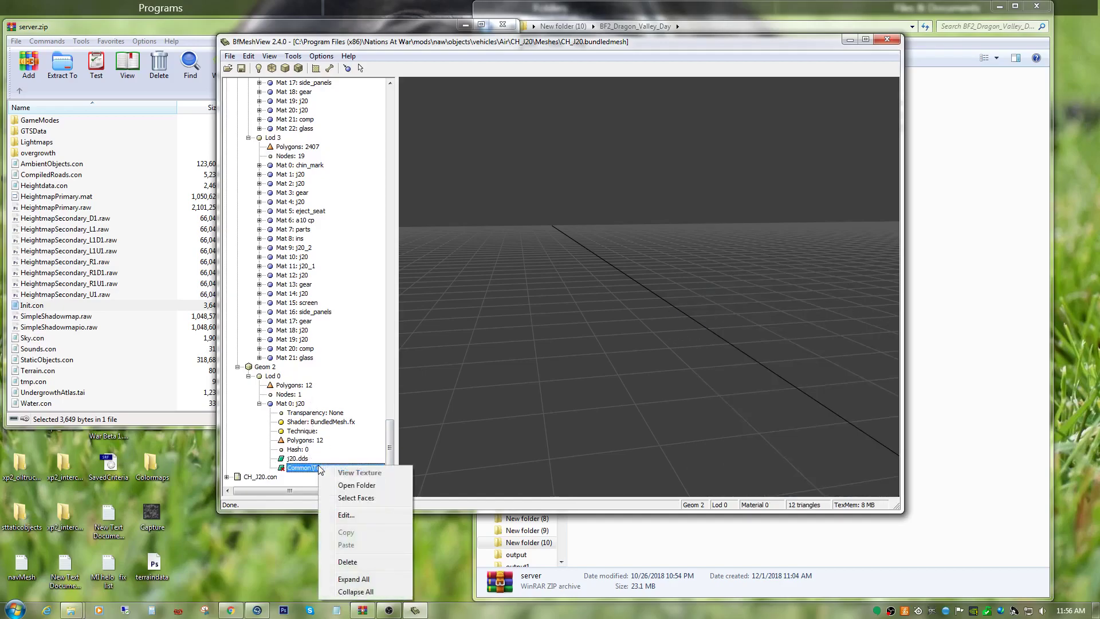
left_click(345, 515)
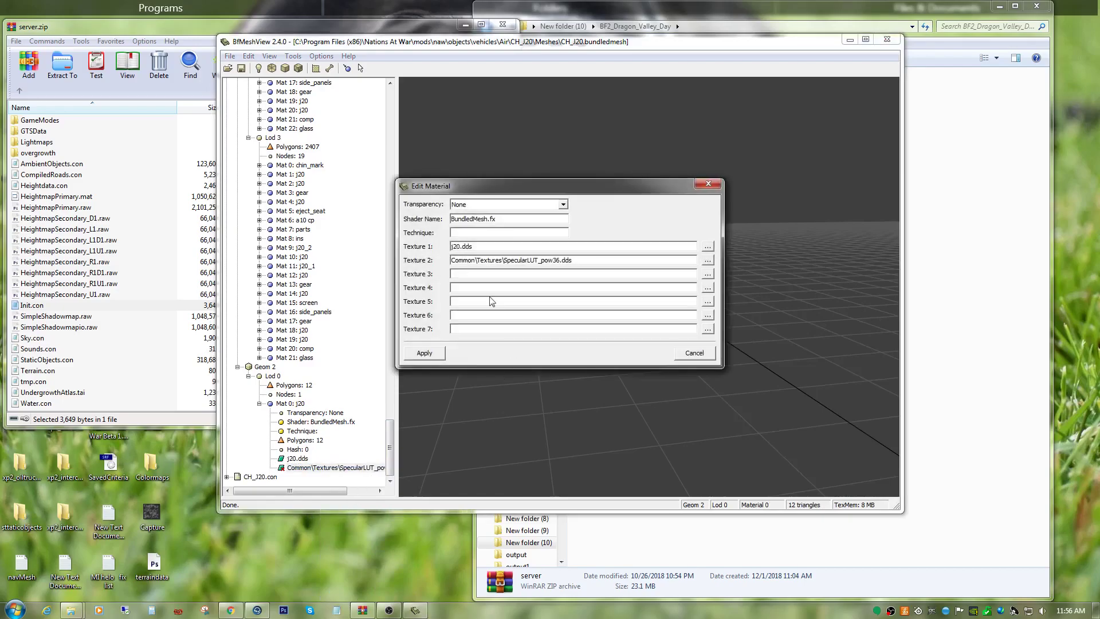
right_click(467, 233)
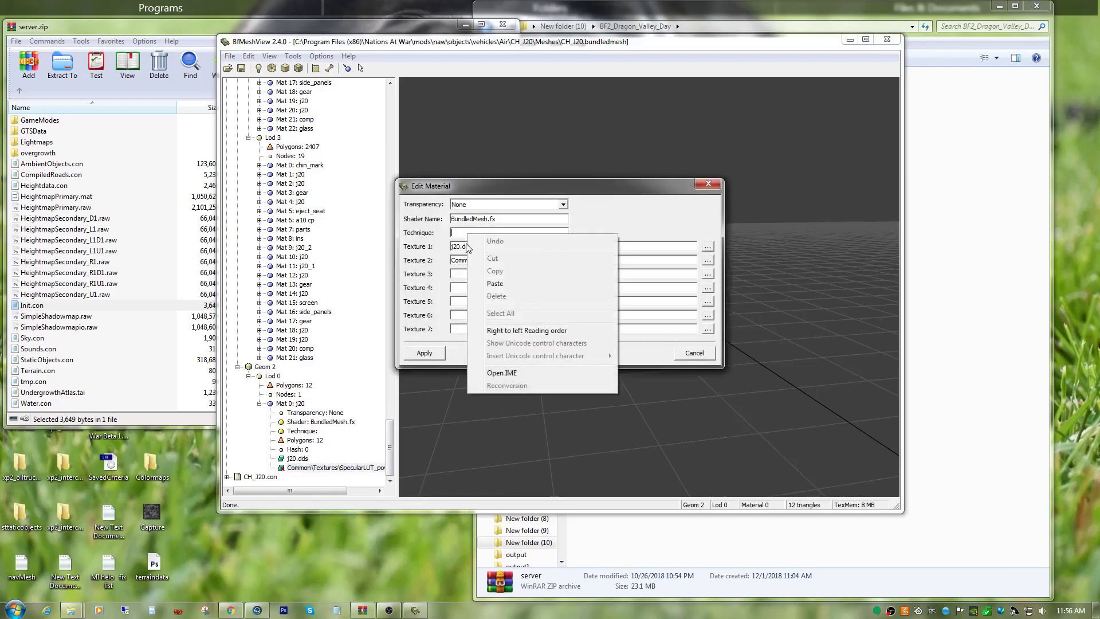
left_click(488, 282)
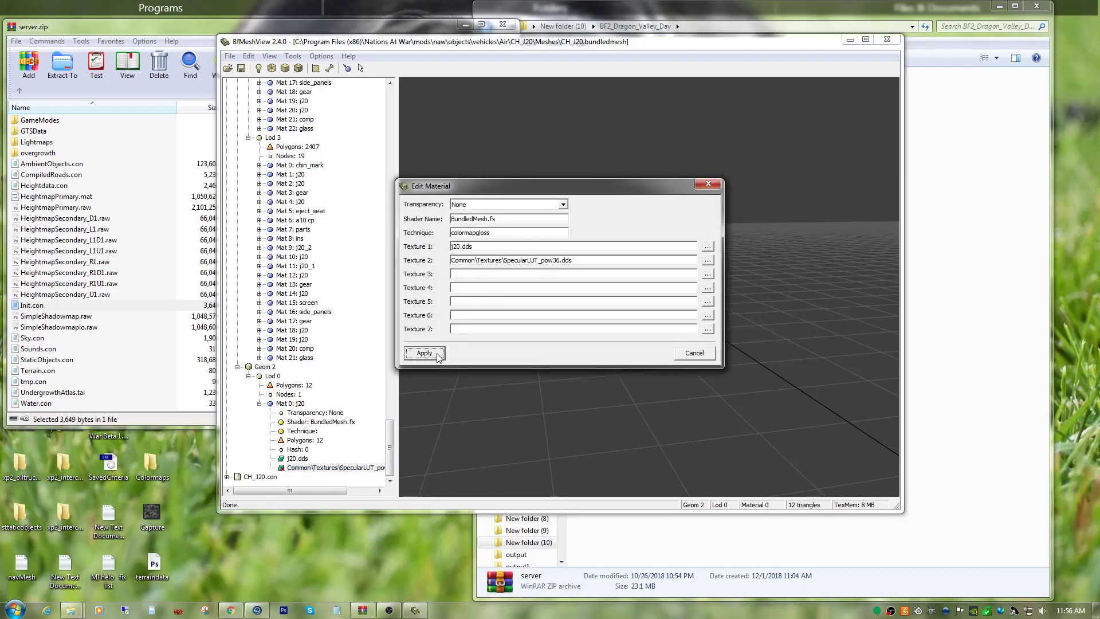
left_click(437, 354)
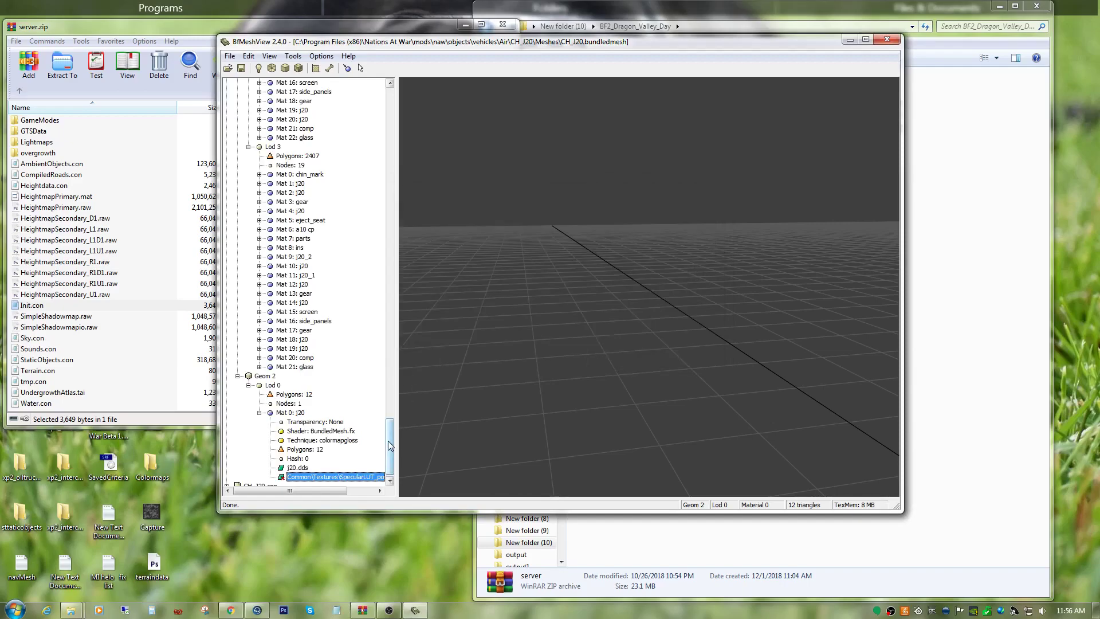
Expand Mat 0: j20 in Geom 0 Lod 0 and set its technique to colormapgloss.
left_click_drag(391, 446, 392, 115)
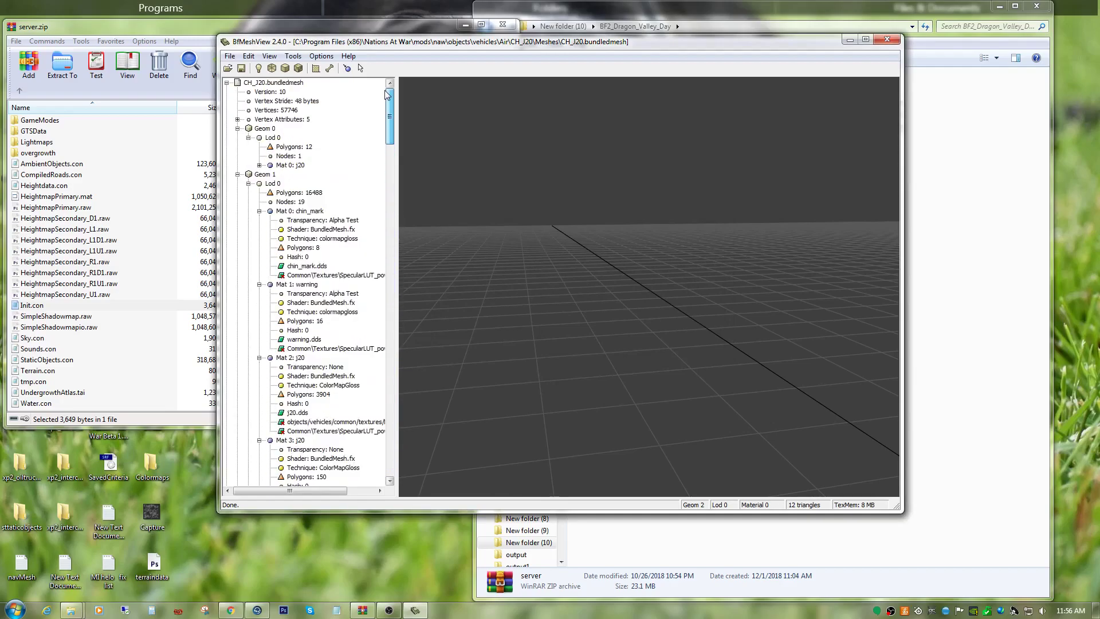
left_click(259, 165)
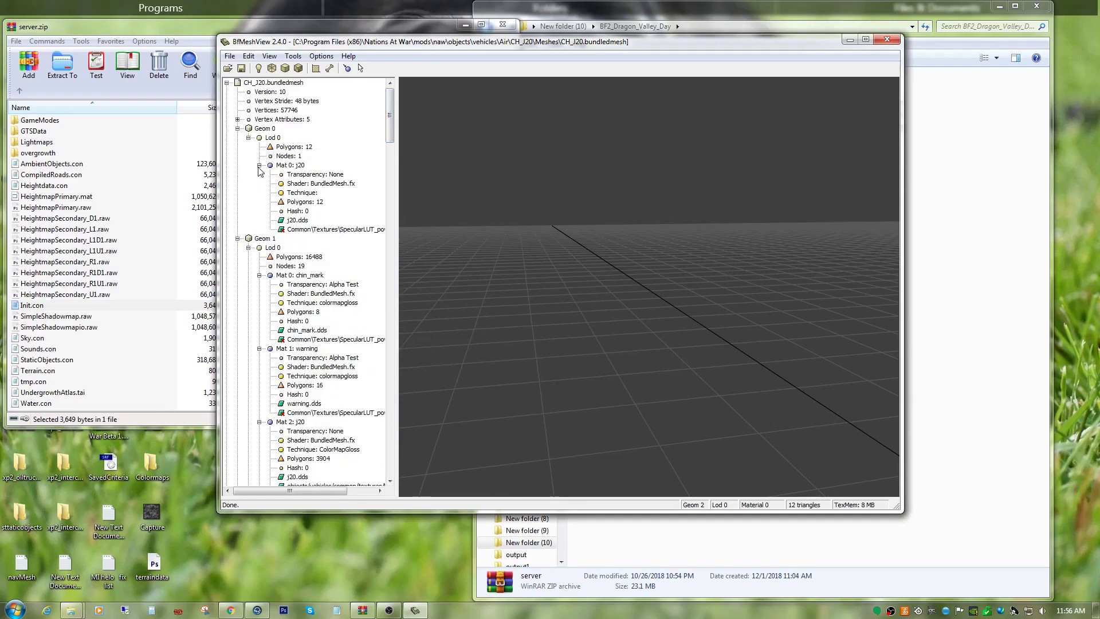
left_click(320, 232)
right_click(320, 232)
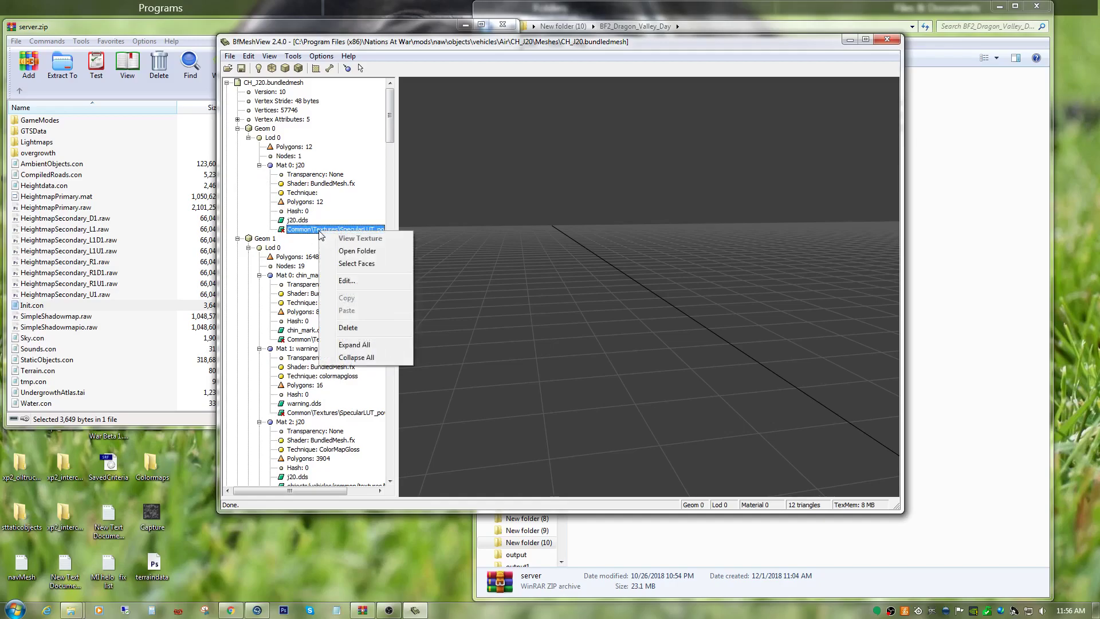
left_click(338, 279)
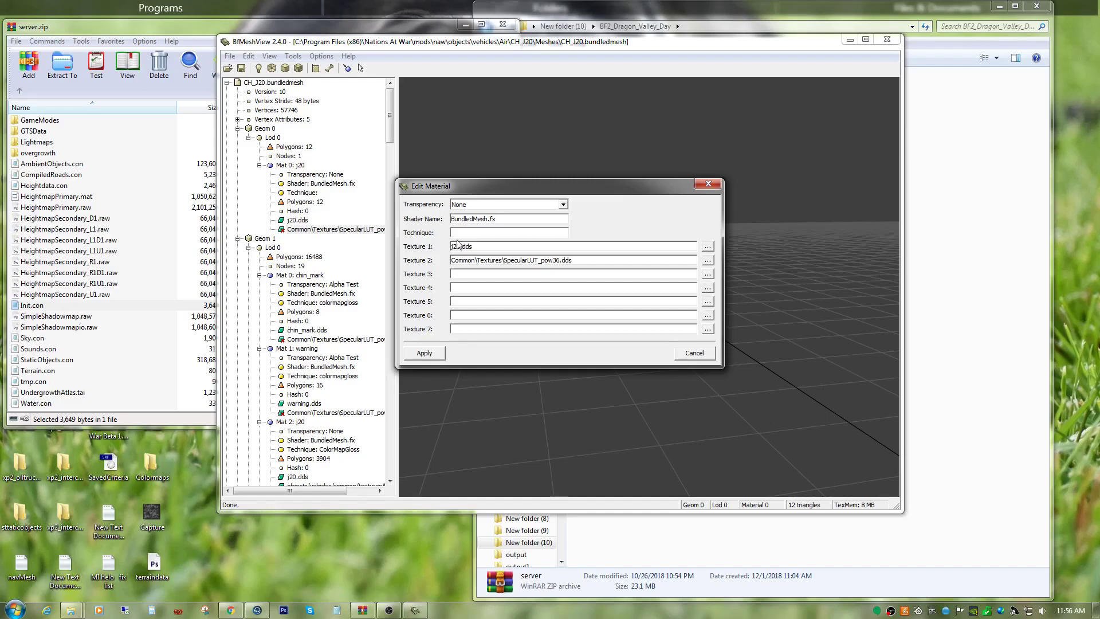
right_click(462, 233)
left_click(475, 286)
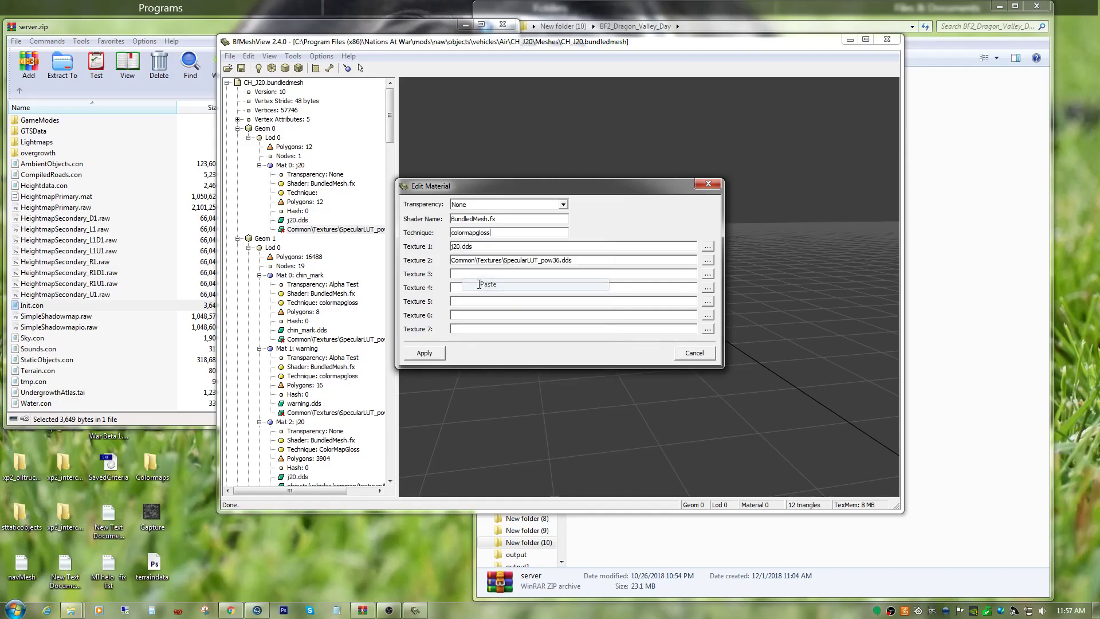
left_click(424, 353)
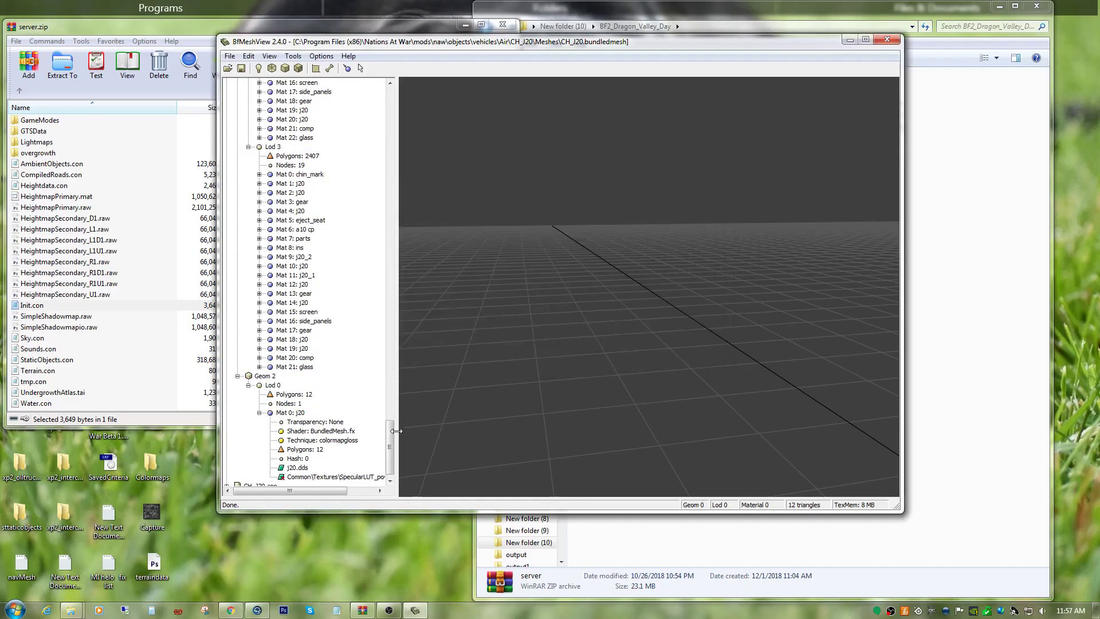
Review the finished Geom 1 Lod 0 materials with Mat 23: glass selected, and look through the available mesh-fixing tools.
left_click_drag(390, 435, 389, 351)
scroll(300, 329, "down", 4)
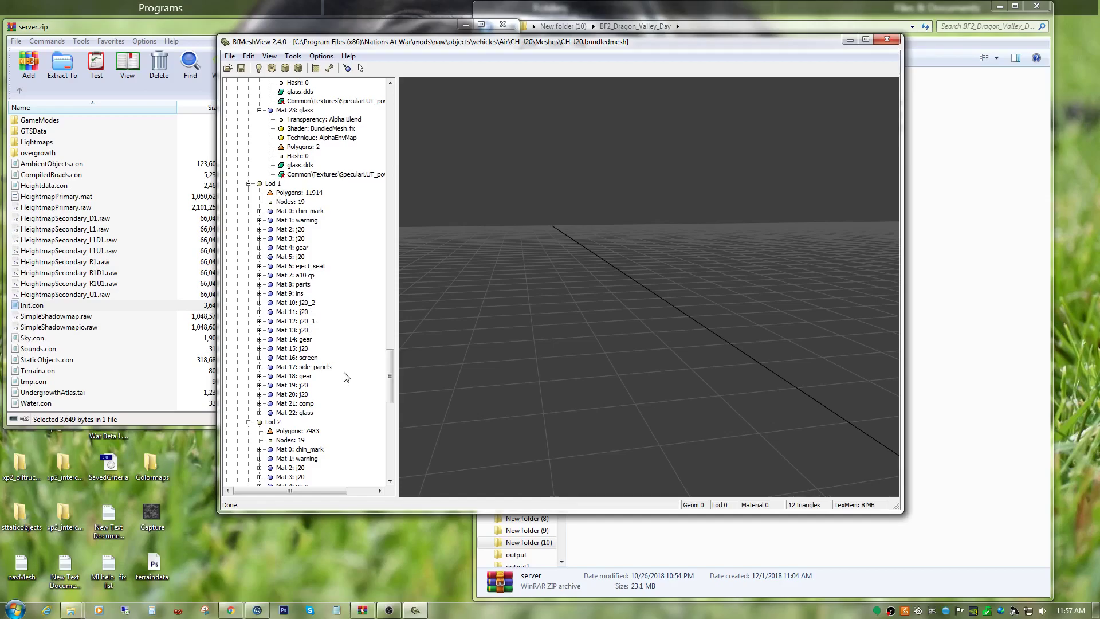
scroll(355, 365, "up", 5)
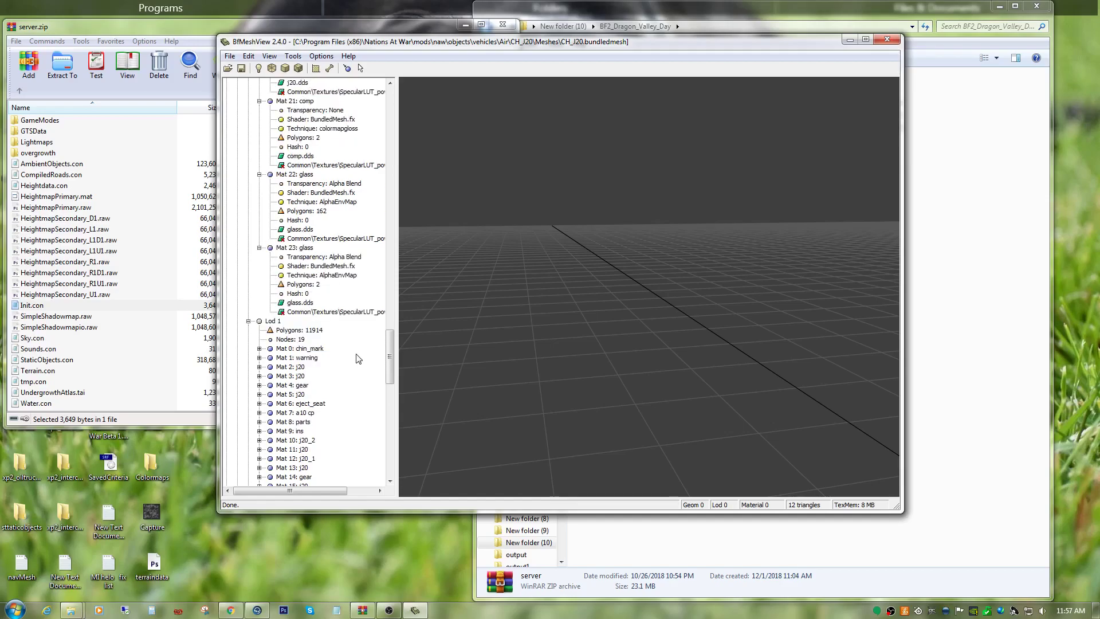
scroll(359, 358, "up", 4)
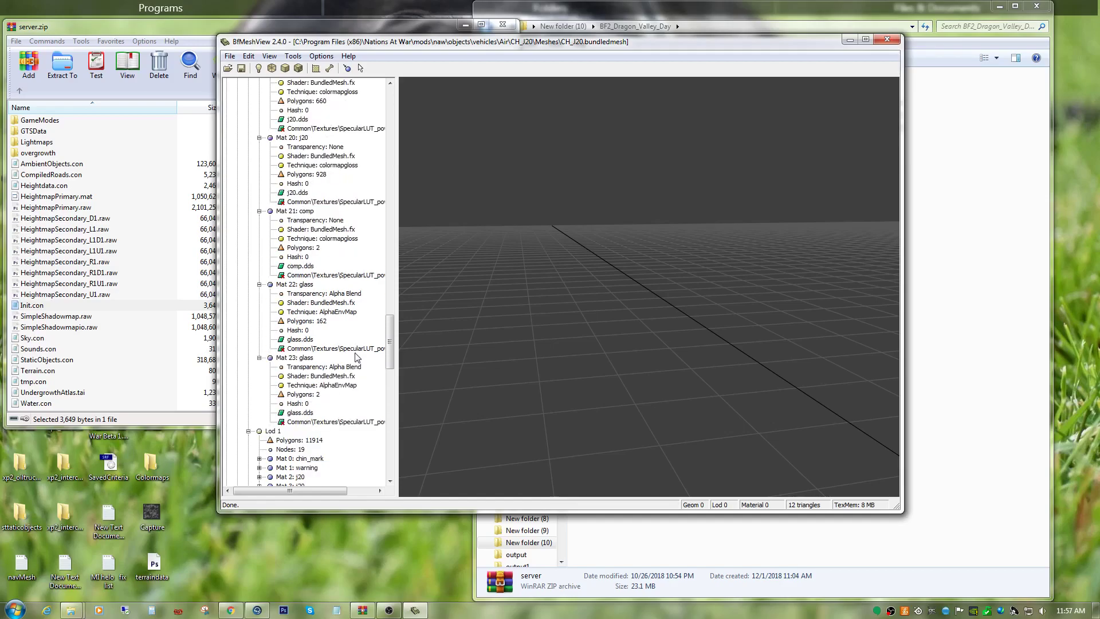
left_click(338, 422)
left_click_drag(752, 324, 685, 328)
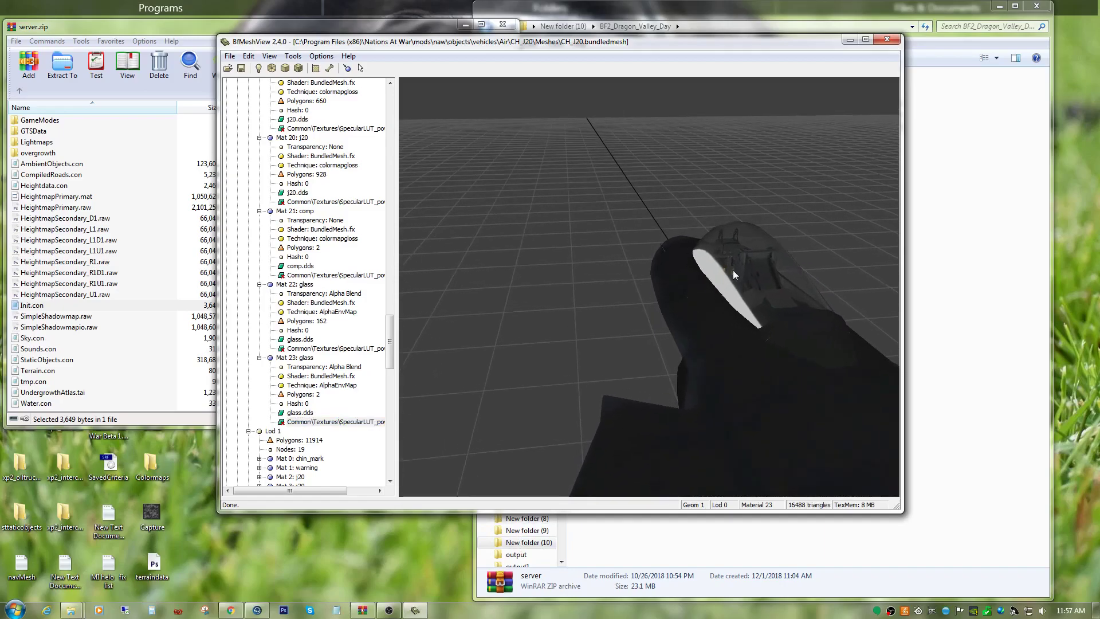
left_click(293, 57)
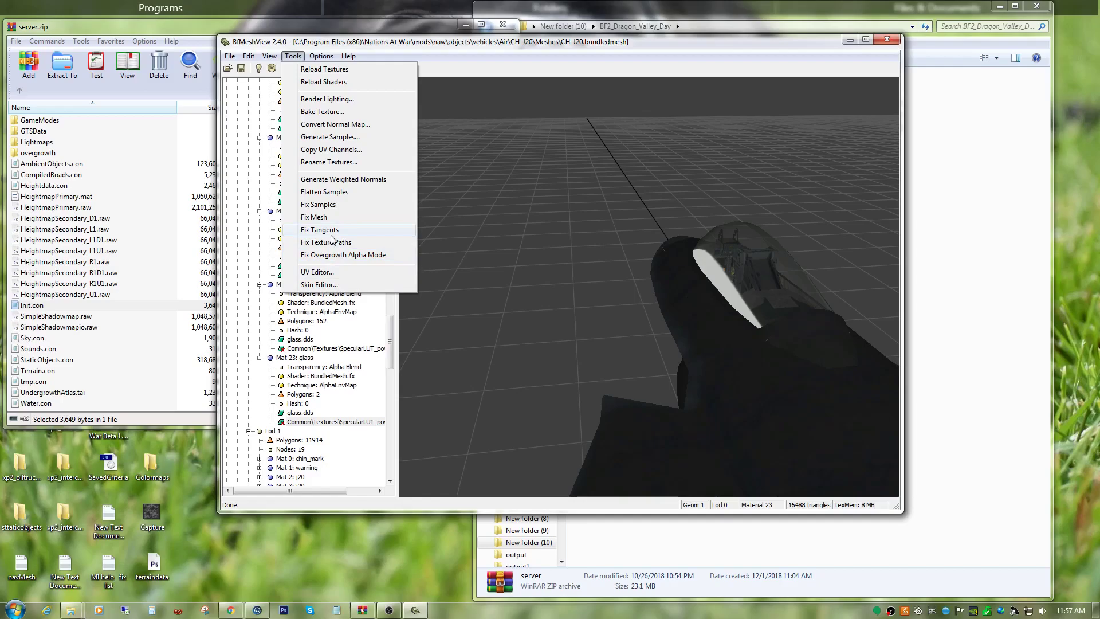
left_click(395, 349)
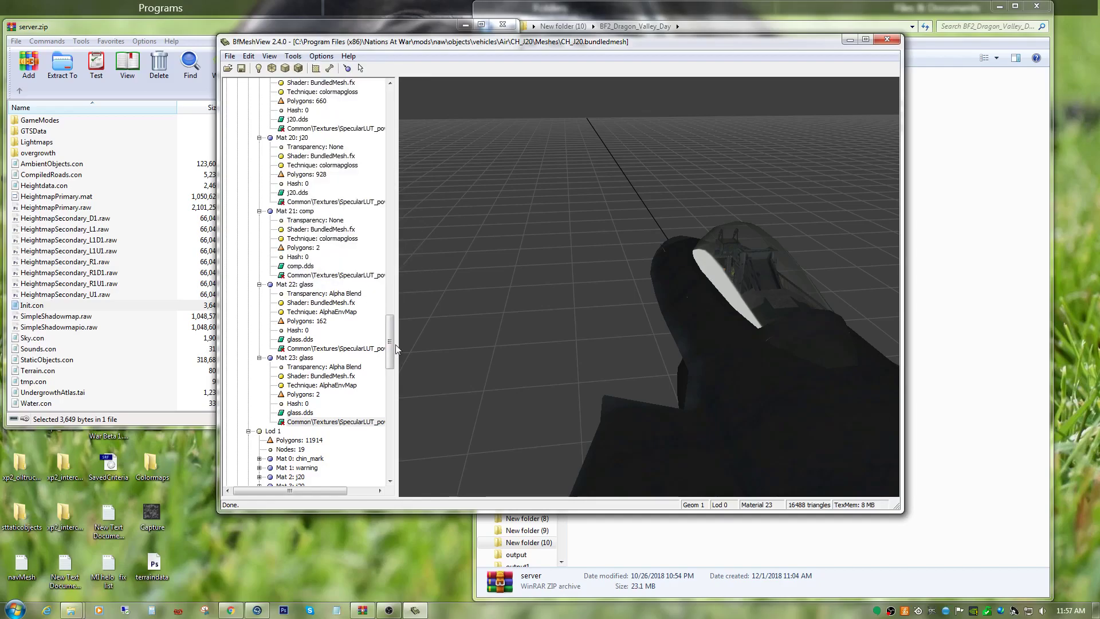
Expand Mat 0: chin_mark in Geom 1 Lod 1 and examine where its highlighted faces sit on the aircraft.
scroll(395, 335, "down", 5)
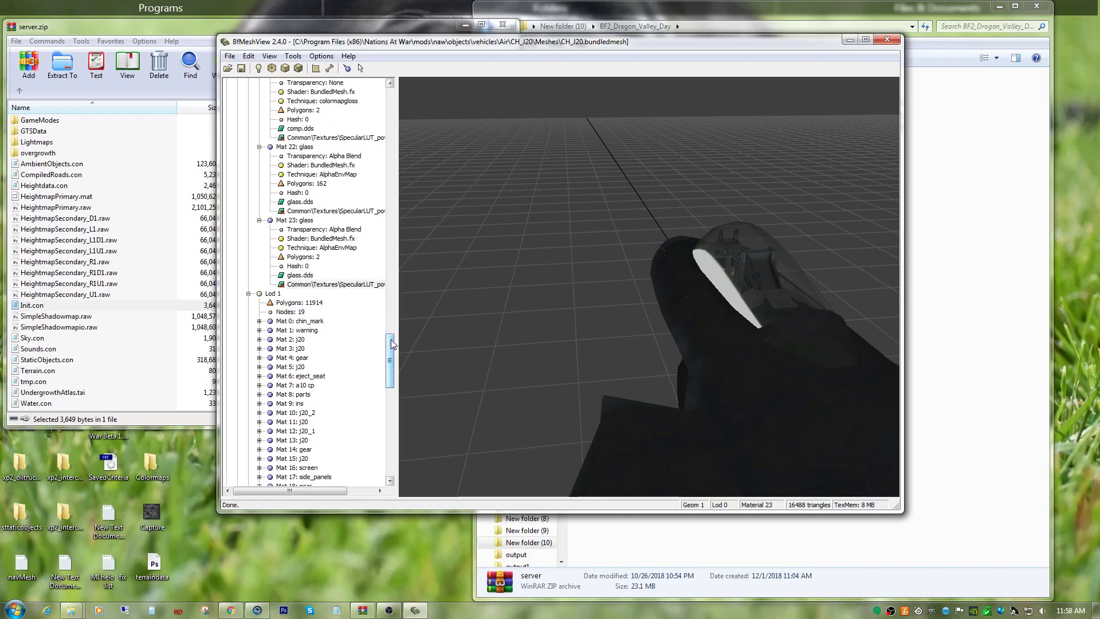
left_click(259, 321)
scroll(276, 363, "down", 2)
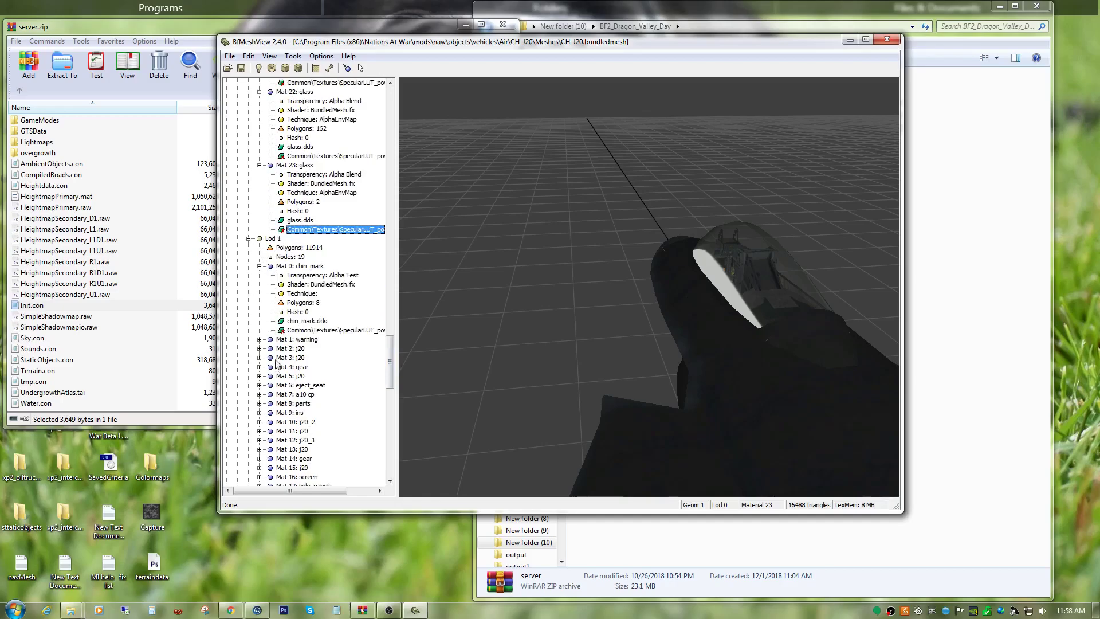
left_click(329, 331)
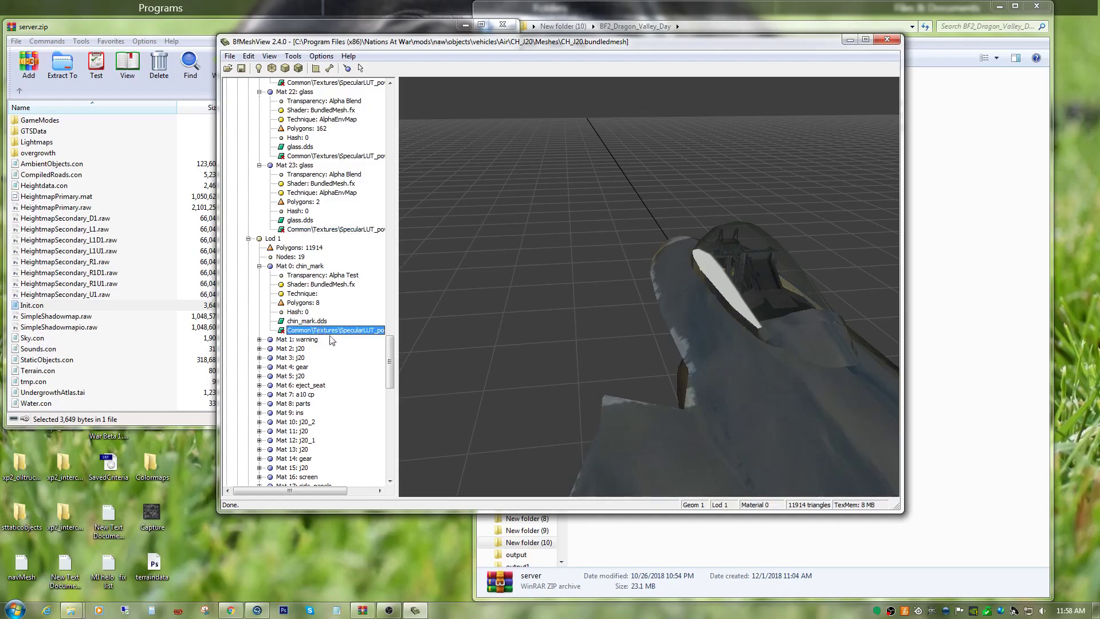
left_click(579, 394)
scroll(583, 380, "down", 8)
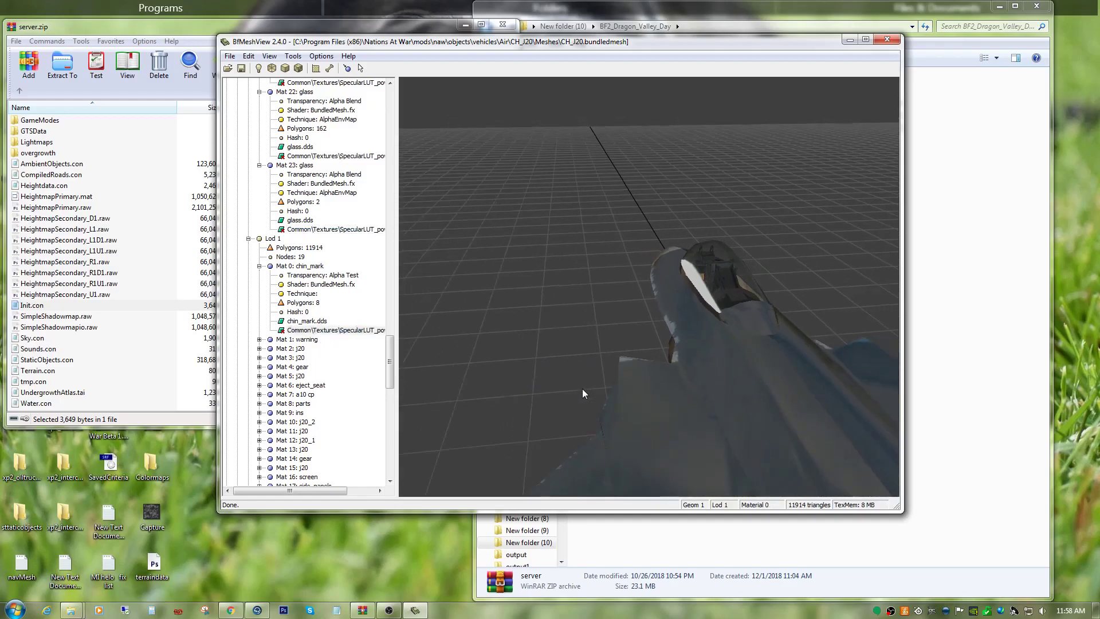
scroll(581, 398, "down", 4)
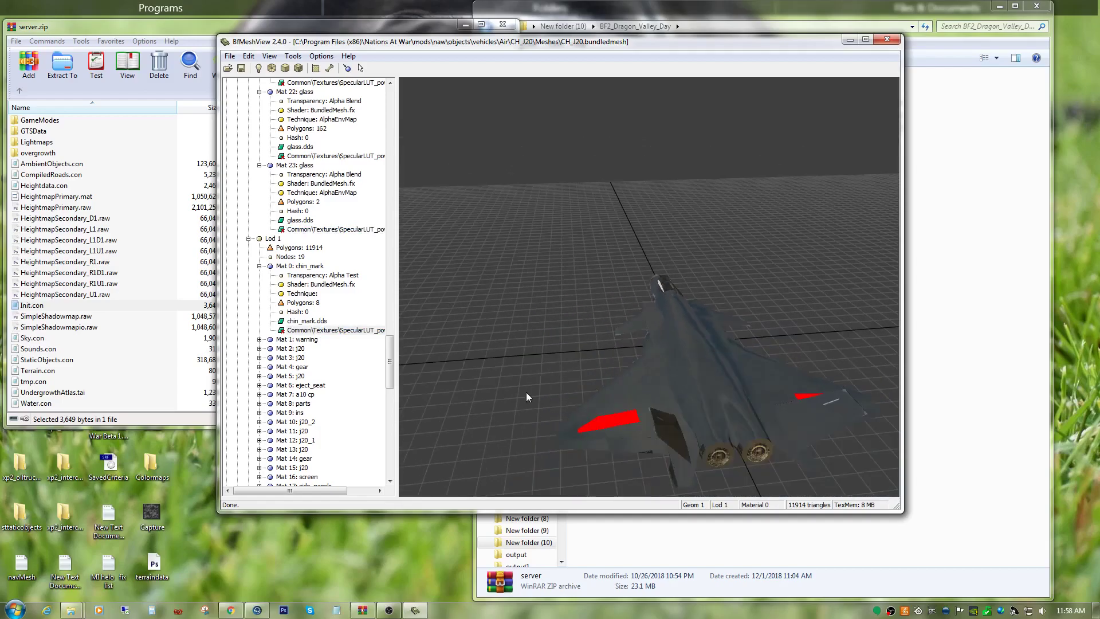
Set the technique of Mat 0: chin_mark in Geom 1 Lod 1 to colormapgloss.
right_click(339, 331)
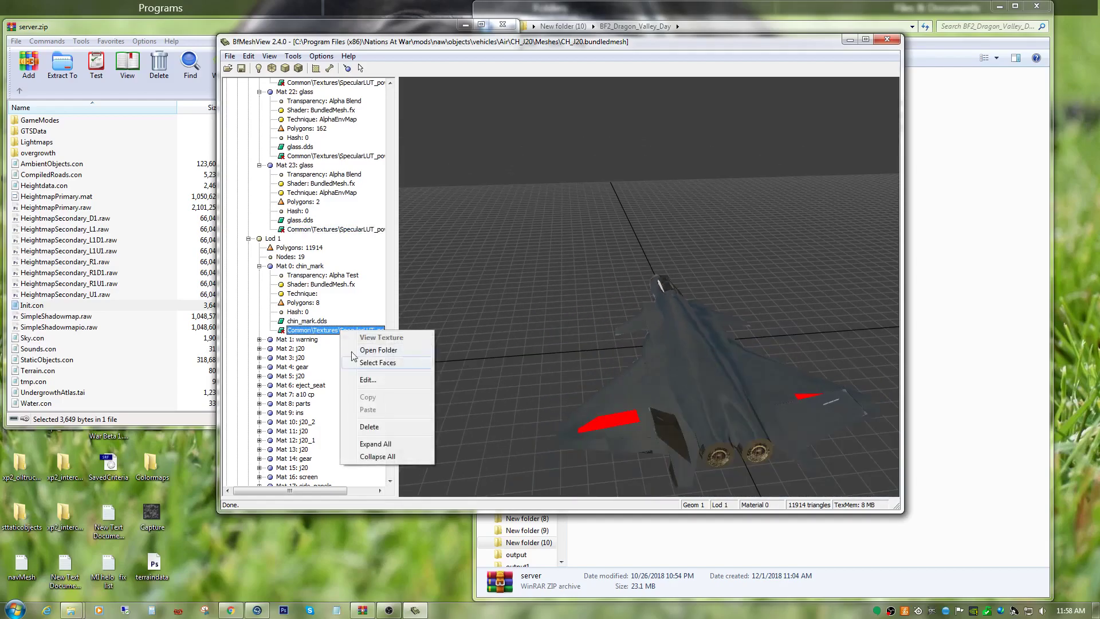
left_click(364, 381)
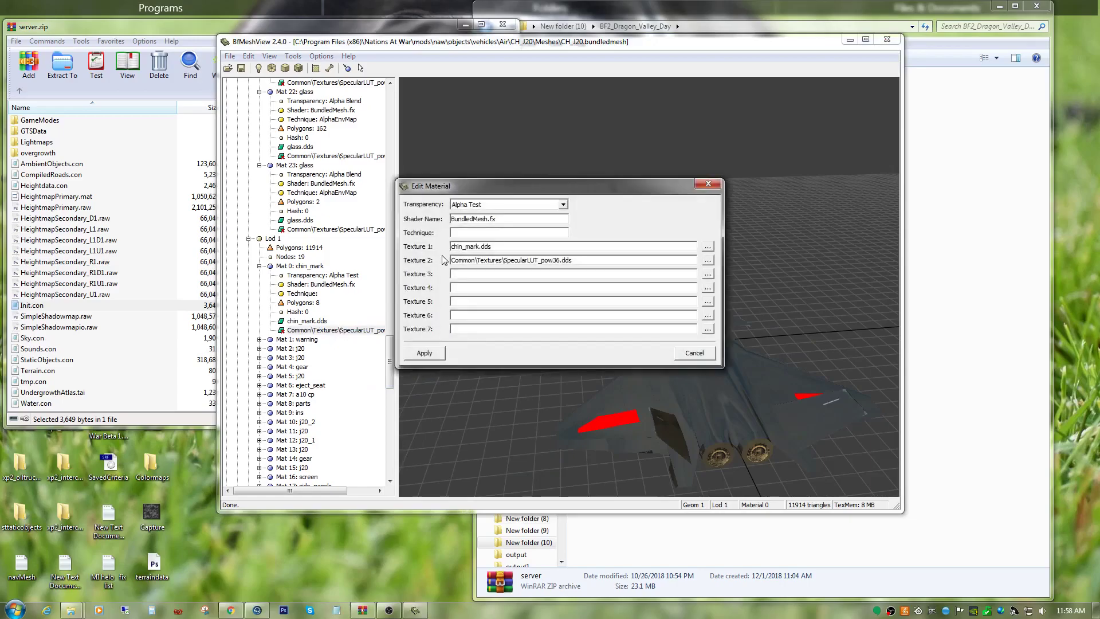
right_click(453, 234)
left_click(464, 289)
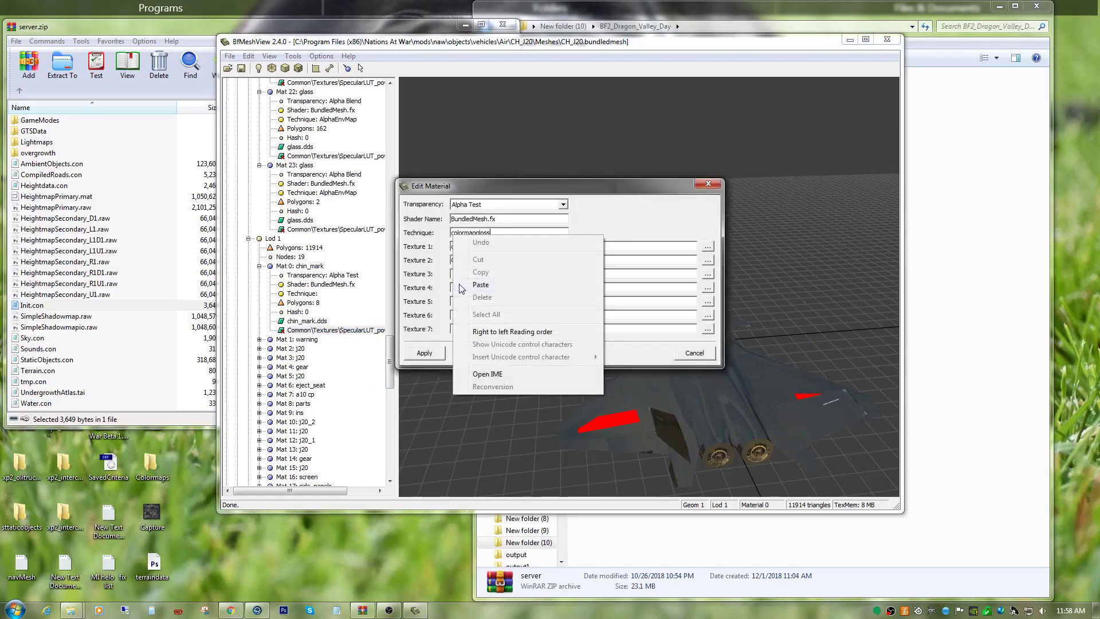
left_click(424, 353)
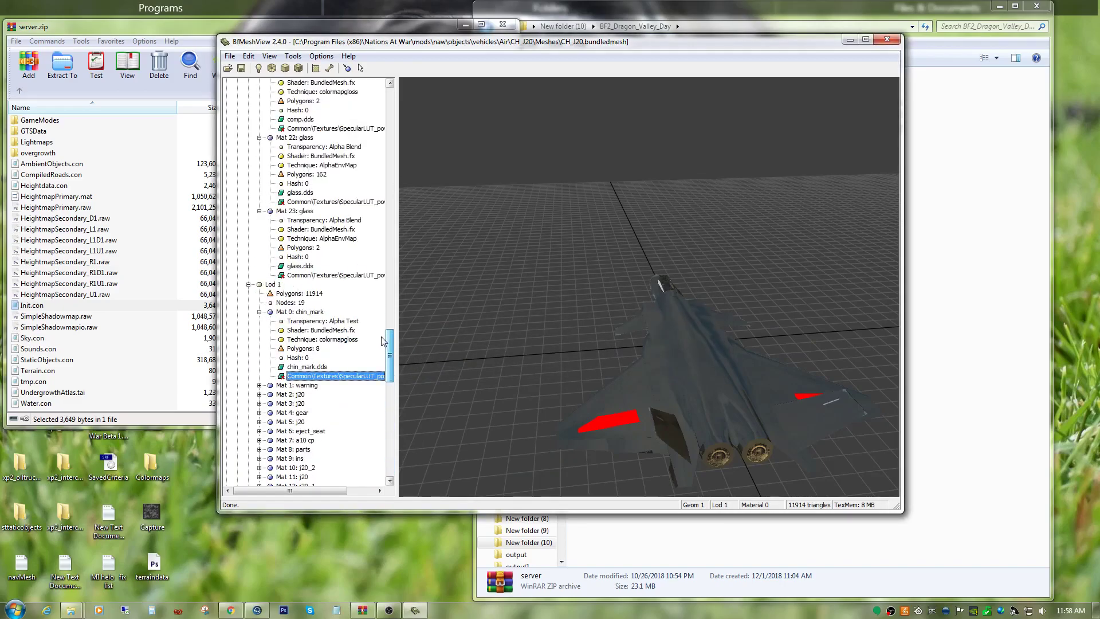
Expand Mat 1: warning in Geom 1 Lod 1 and set its technique to colormapgloss.
left_click(291, 386)
left_click(259, 385)
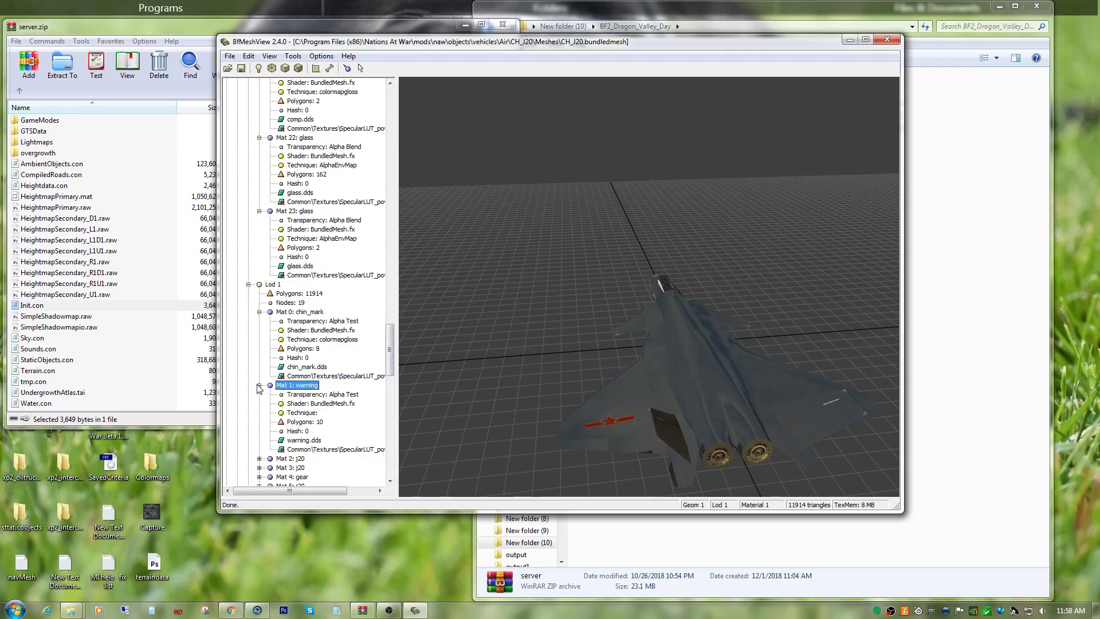
left_click(311, 449)
right_click(312, 451)
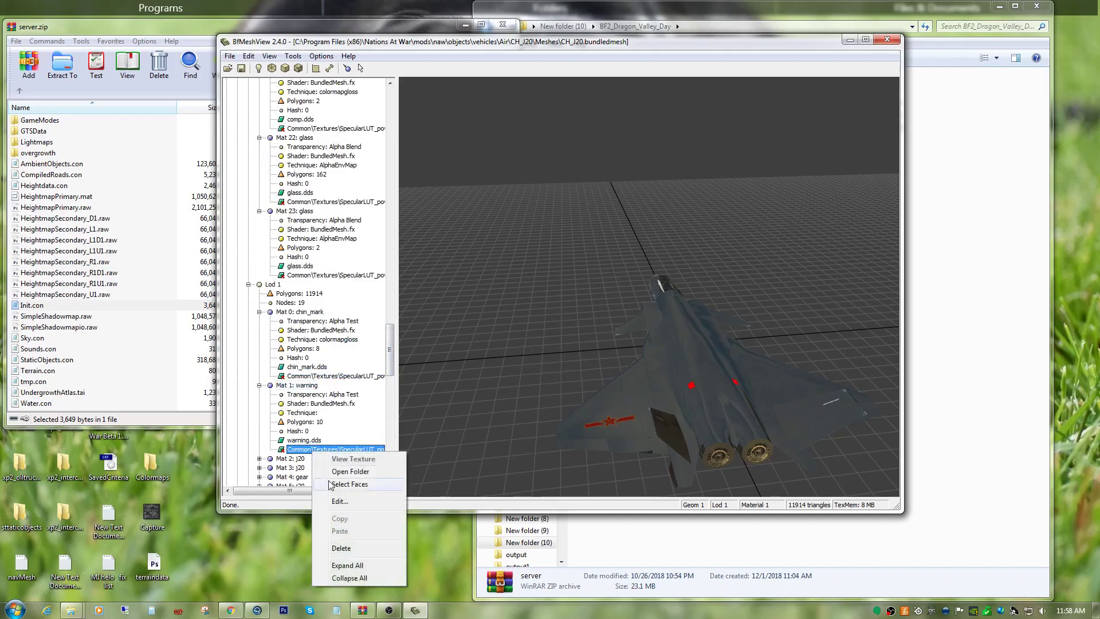
left_click(332, 498)
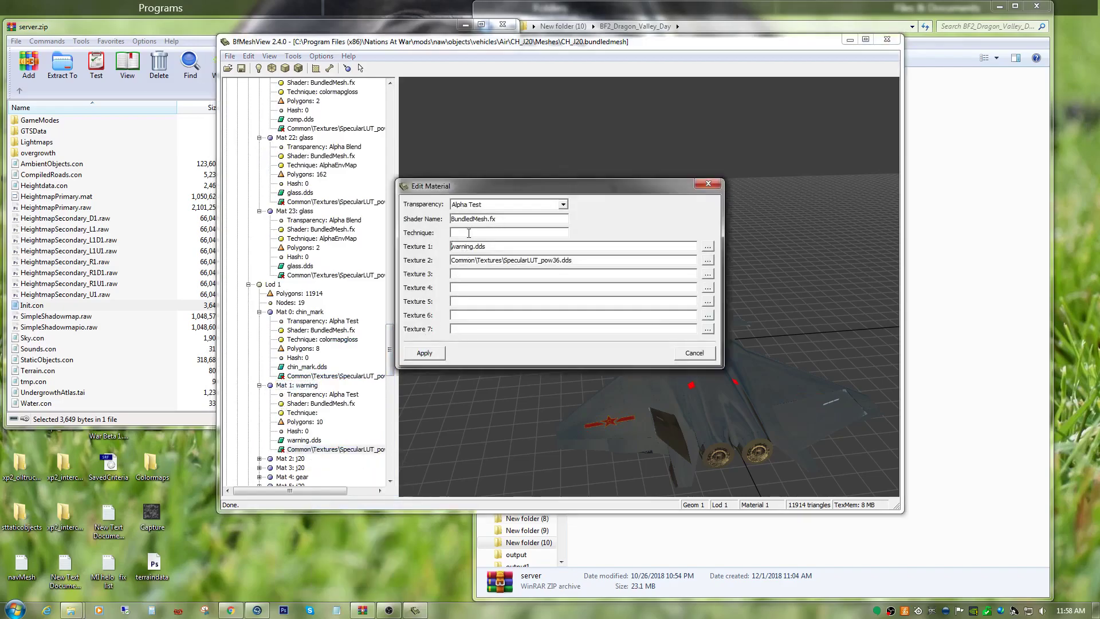
right_click(468, 234)
left_click(481, 289)
left_click(433, 358)
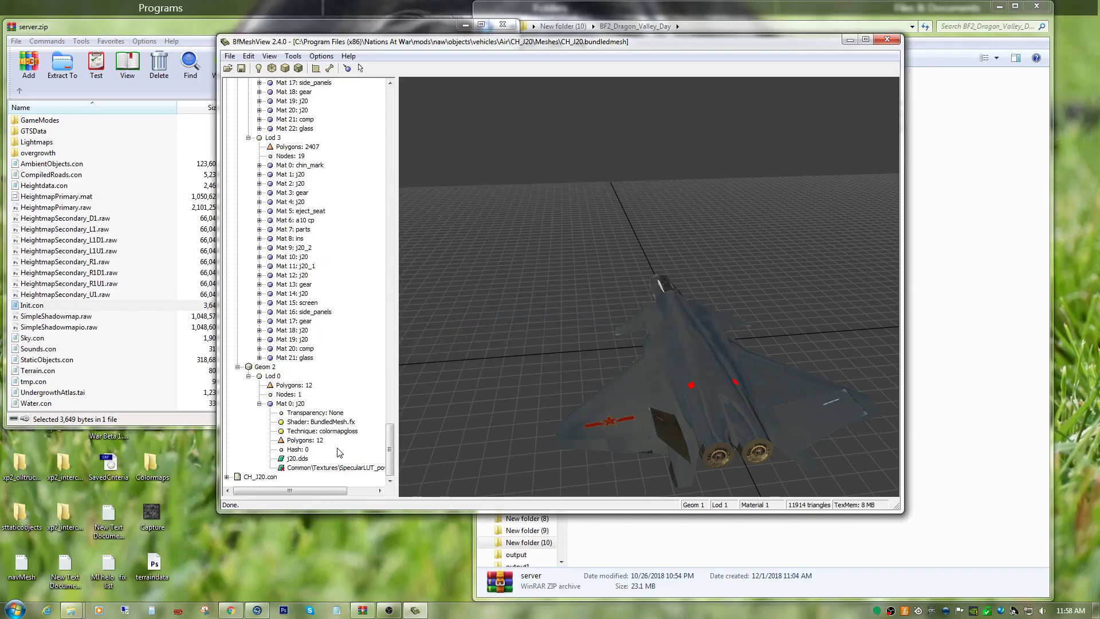
Expand Mat 2: j20 in Geom 1 Lod 1 and replace its technique with colormapgloss.
scroll(344, 424, "up", 20)
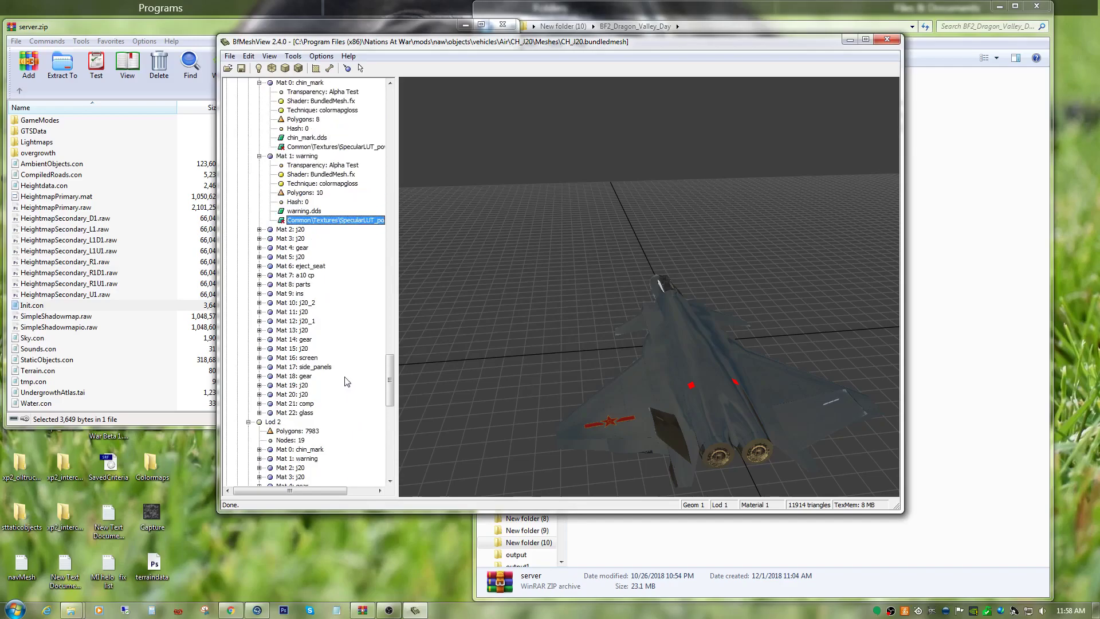
scroll(324, 324, "up", 1)
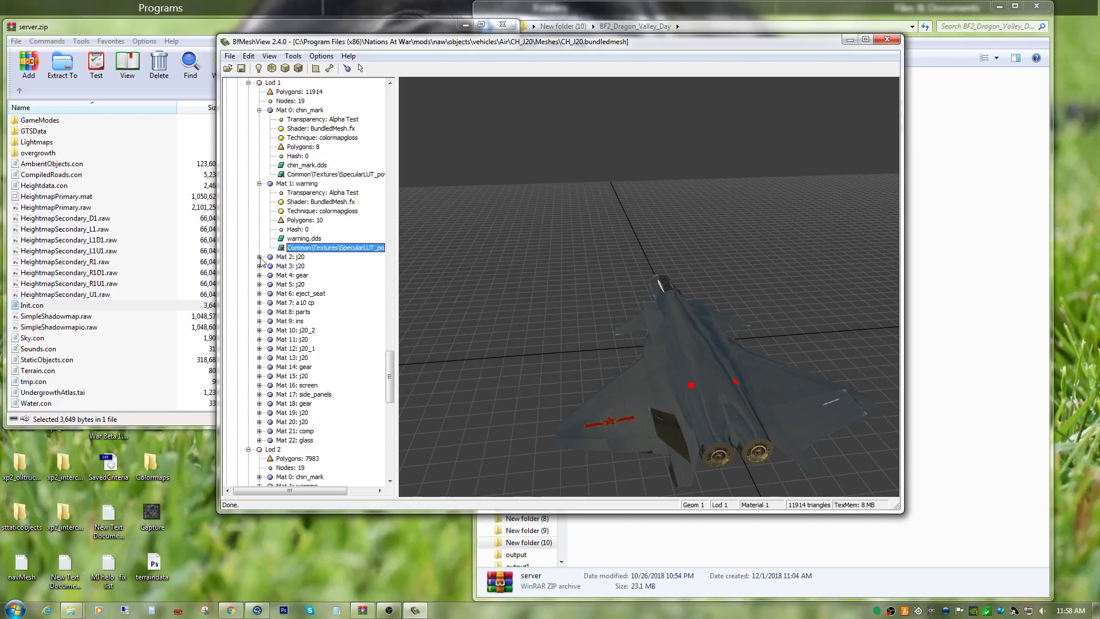
left_click(259, 257)
left_click(324, 331)
right_click(325, 332)
left_click(349, 381)
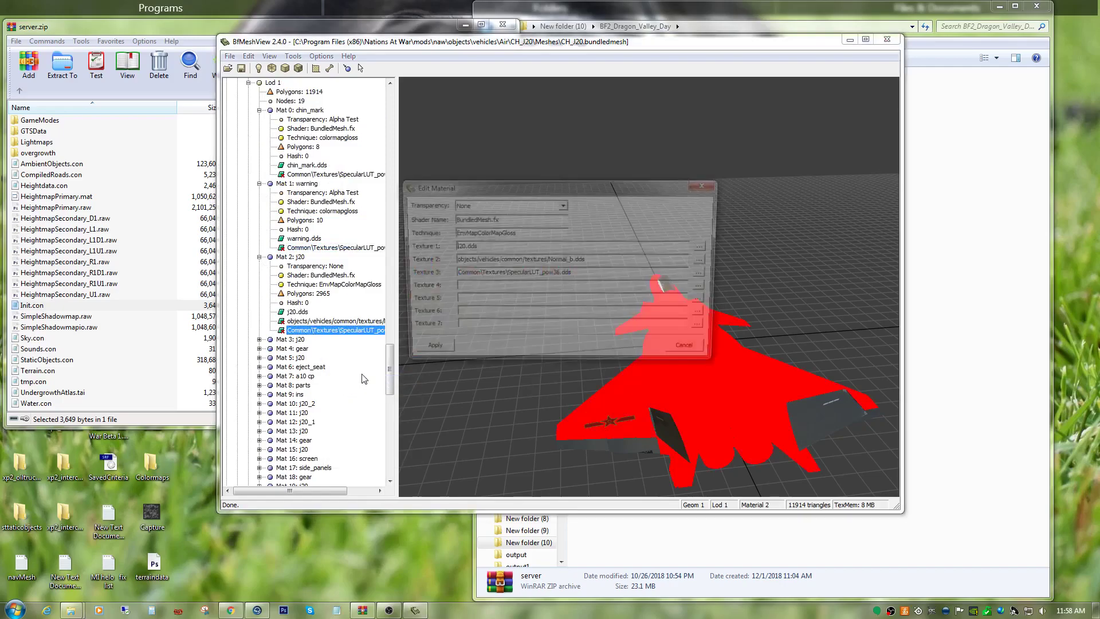
double_click(511, 232)
right_click(511, 231)
left_click(533, 283)
left_click(442, 353)
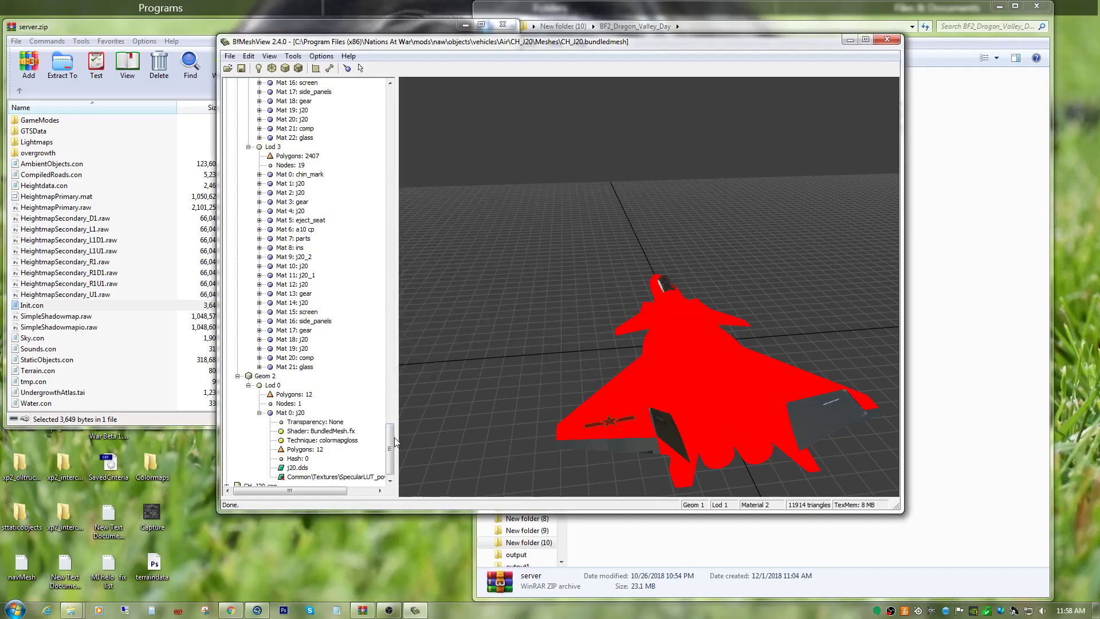
Expand Mat 3: j20 in Geom 1 Lod 1 and replace its technique with colormapgloss.
left_click(391, 400)
scroll(394, 400, "up", 6)
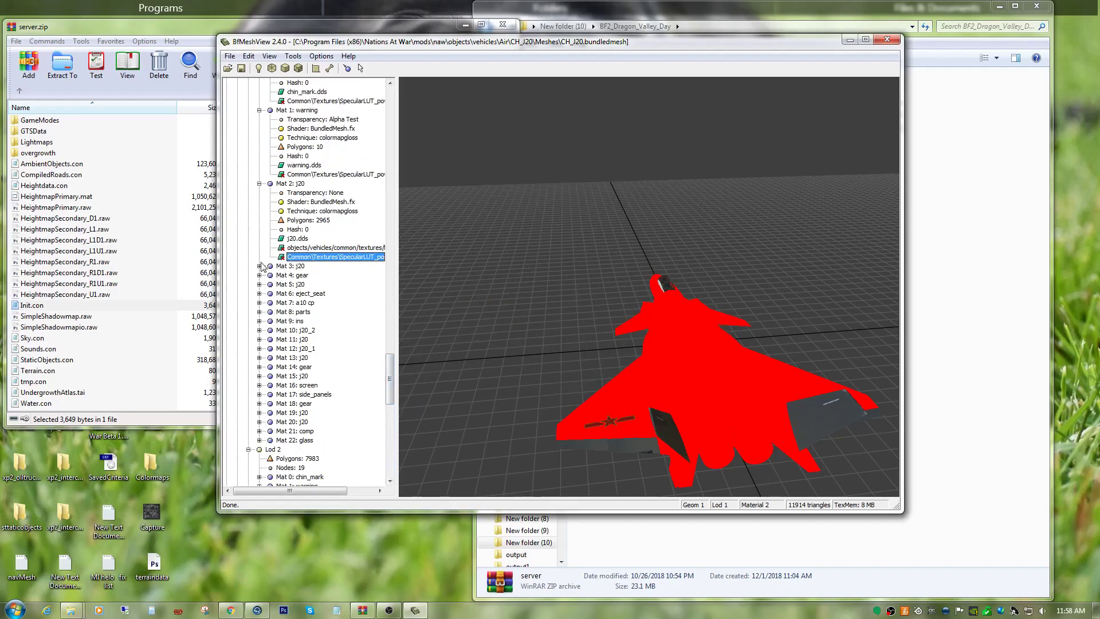
left_click(259, 266)
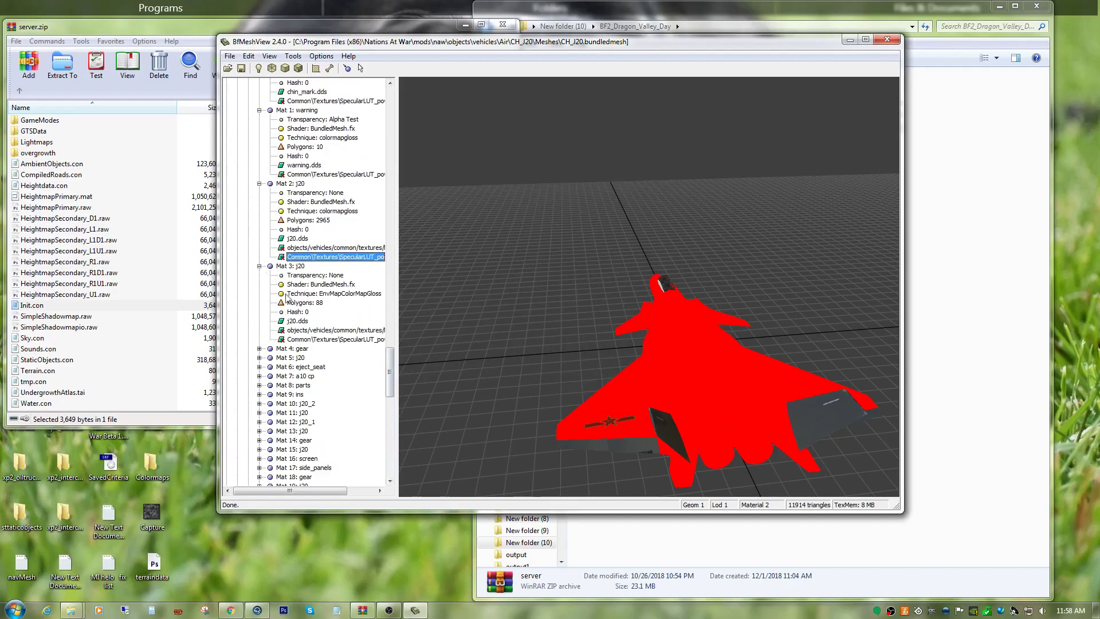
left_click(323, 339)
right_click(323, 339)
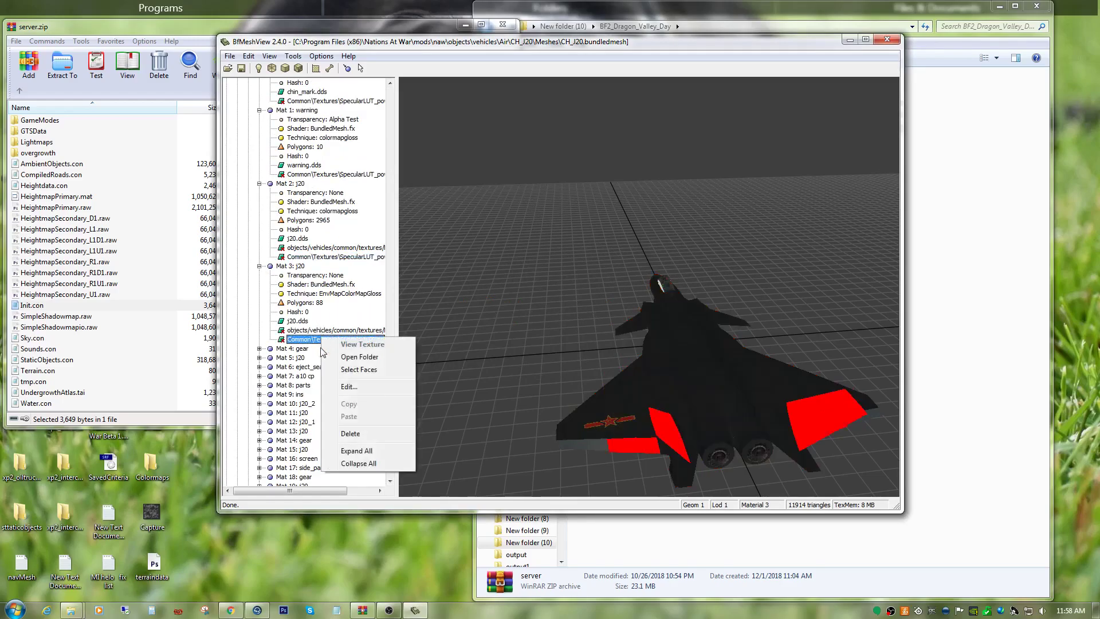
left_click(349, 387)
double_click(515, 233)
right_click(515, 233)
left_click(536, 287)
left_click(441, 354)
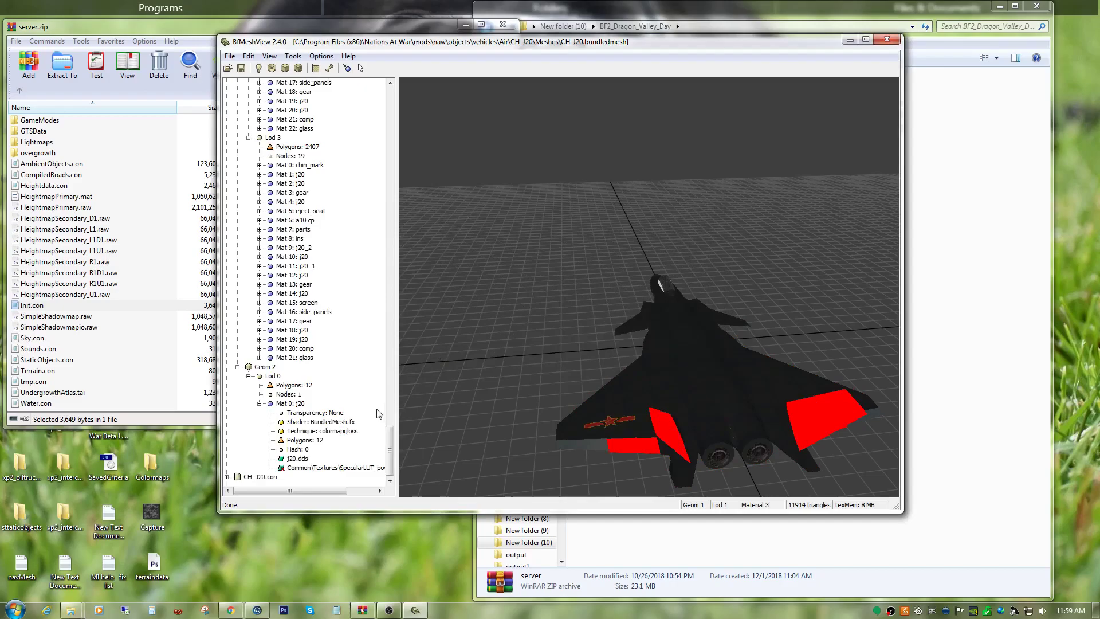
Expand Mat 4: gear in Geom 1 Lod 1 and fill its empty technique with colormapgloss.
scroll(237, 259, "up", 14)
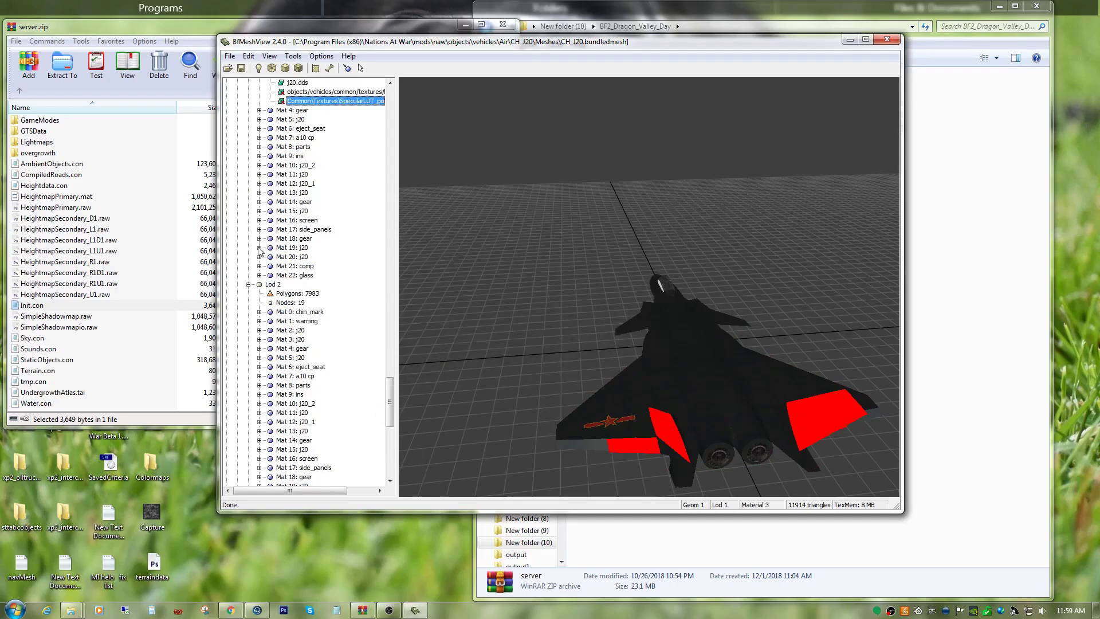
left_click(260, 110)
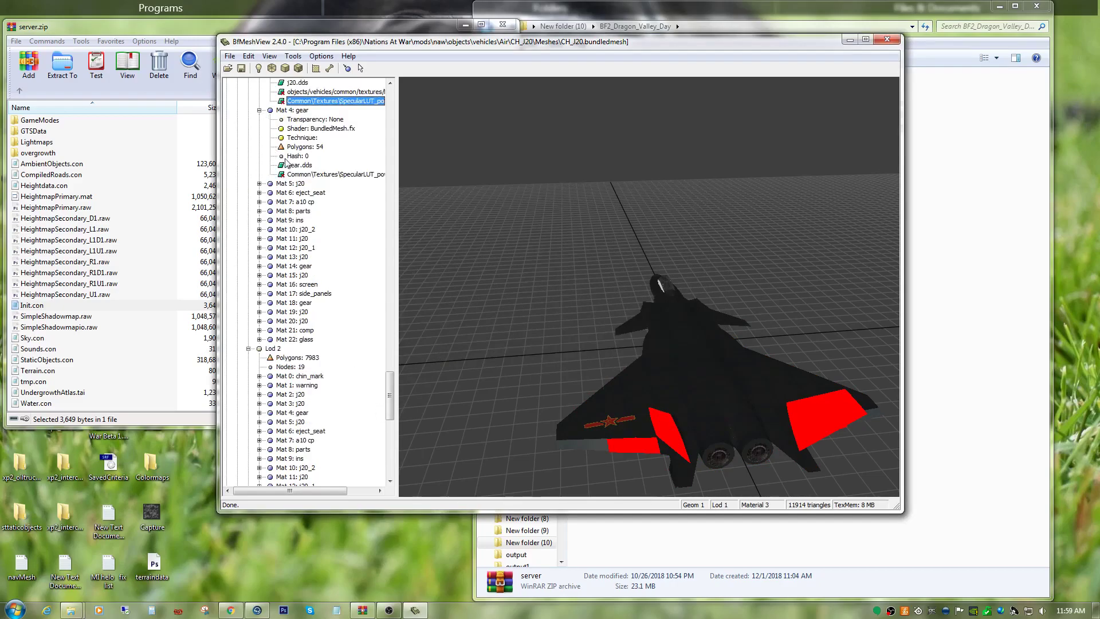
right_click(313, 175)
left_click(342, 226)
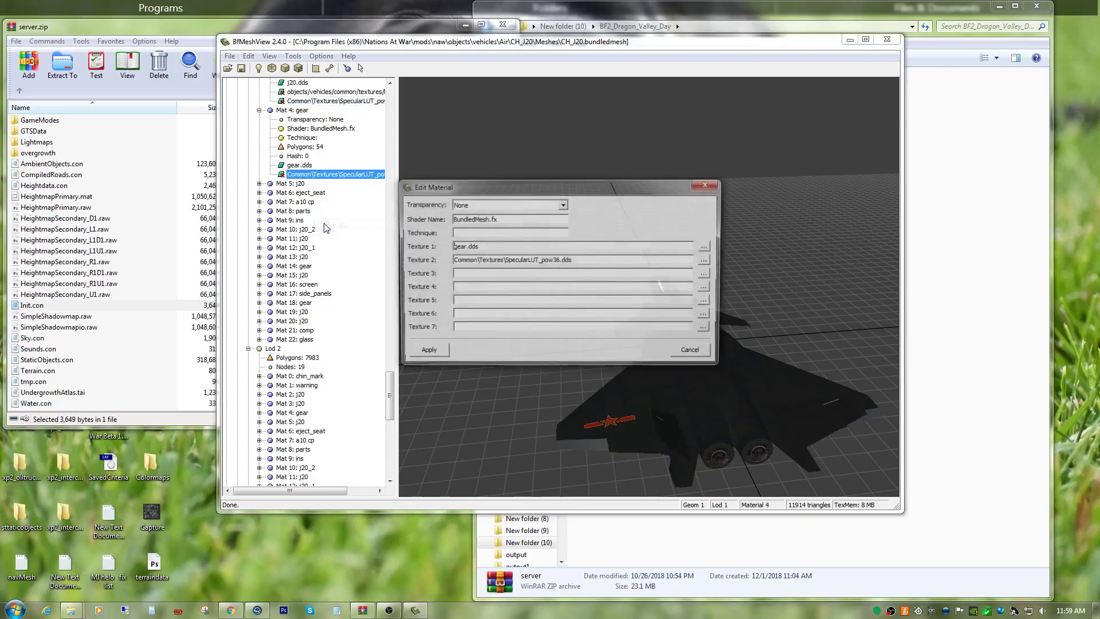
right_click(456, 234)
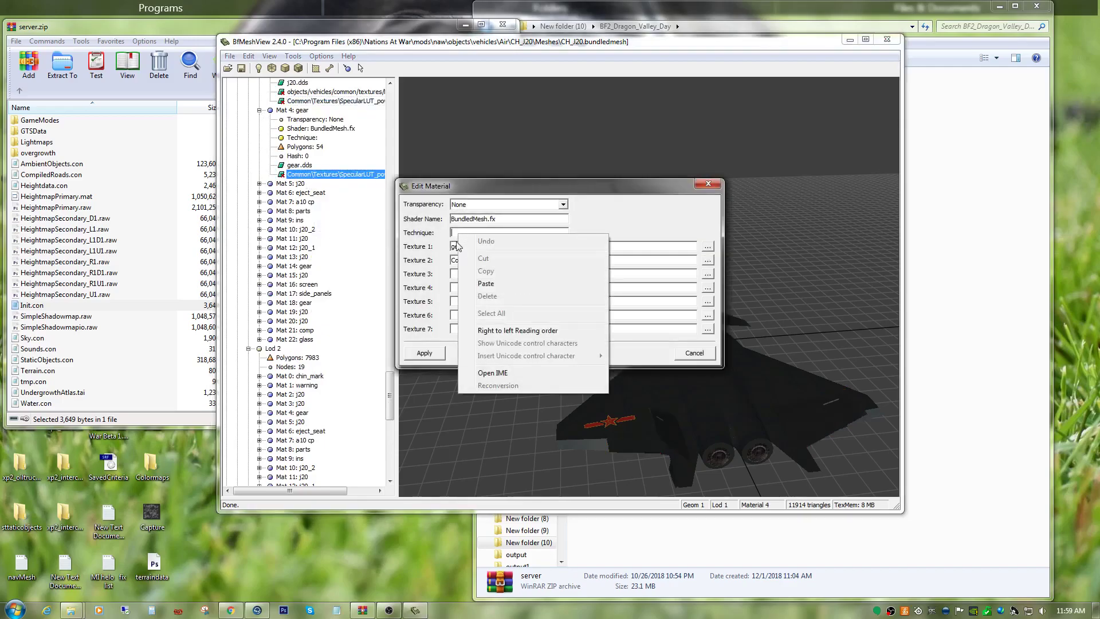
left_click(487, 282)
left_click(433, 356)
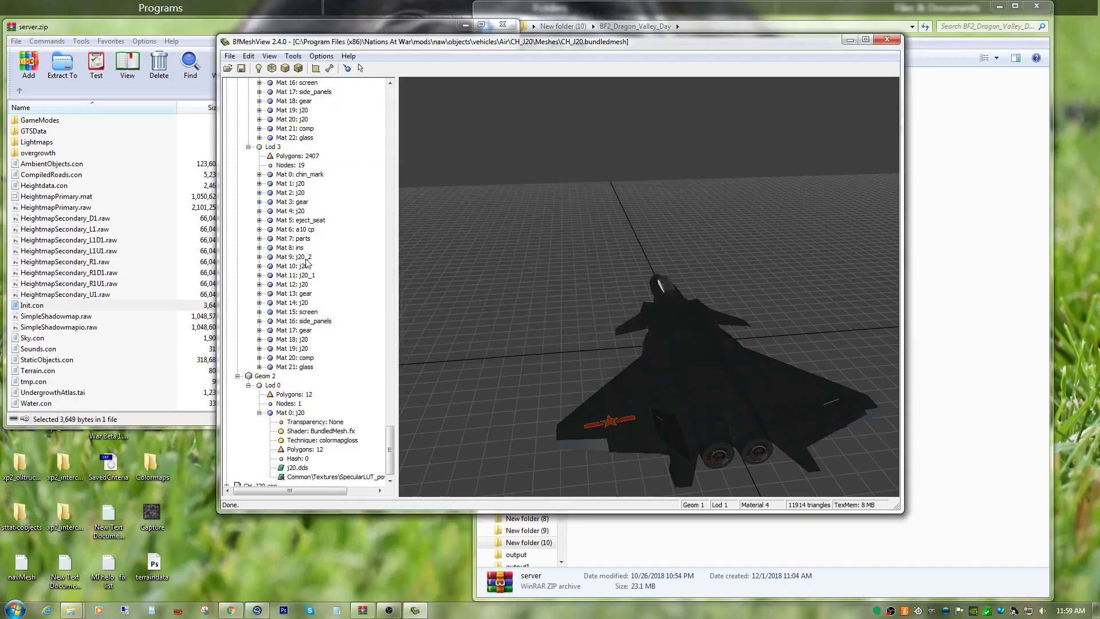
Expand Mat 5: j20 in Geom 1 Lod 1 and fill its empty technique with colormapgloss.
scroll(289, 373, "down", 10)
scroll(289, 370, "up", 13)
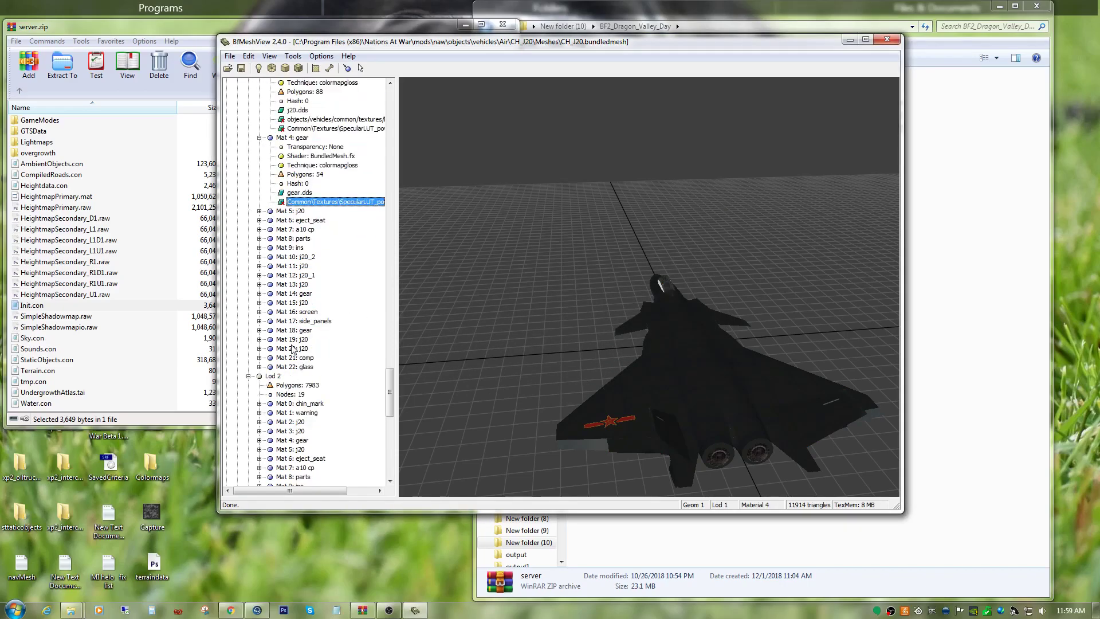
left_click(259, 211)
right_click(321, 276)
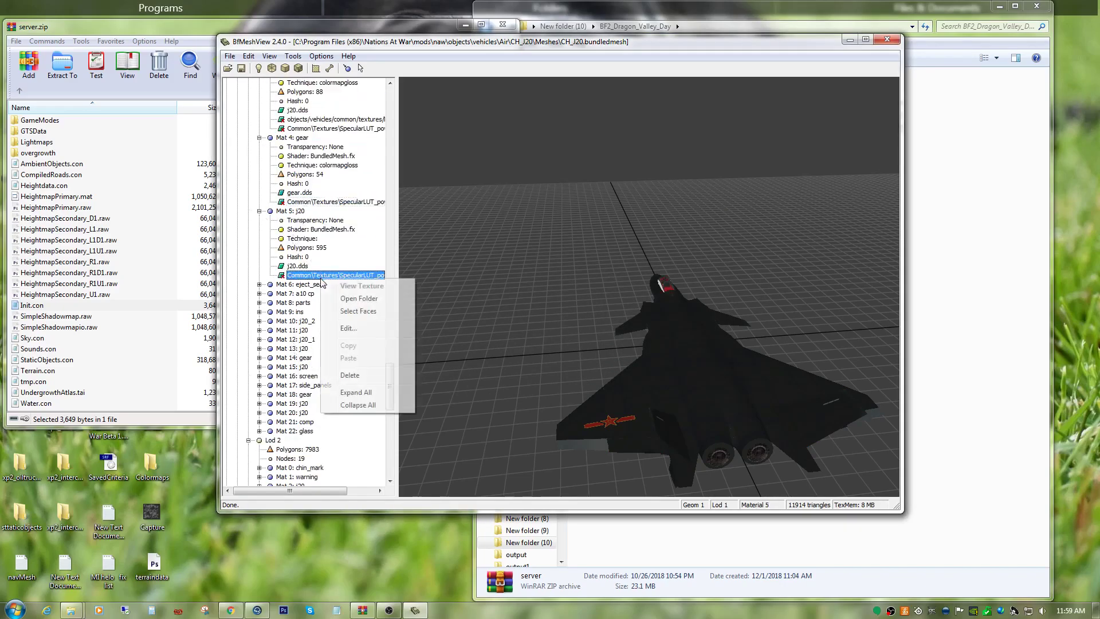
left_click(348, 329)
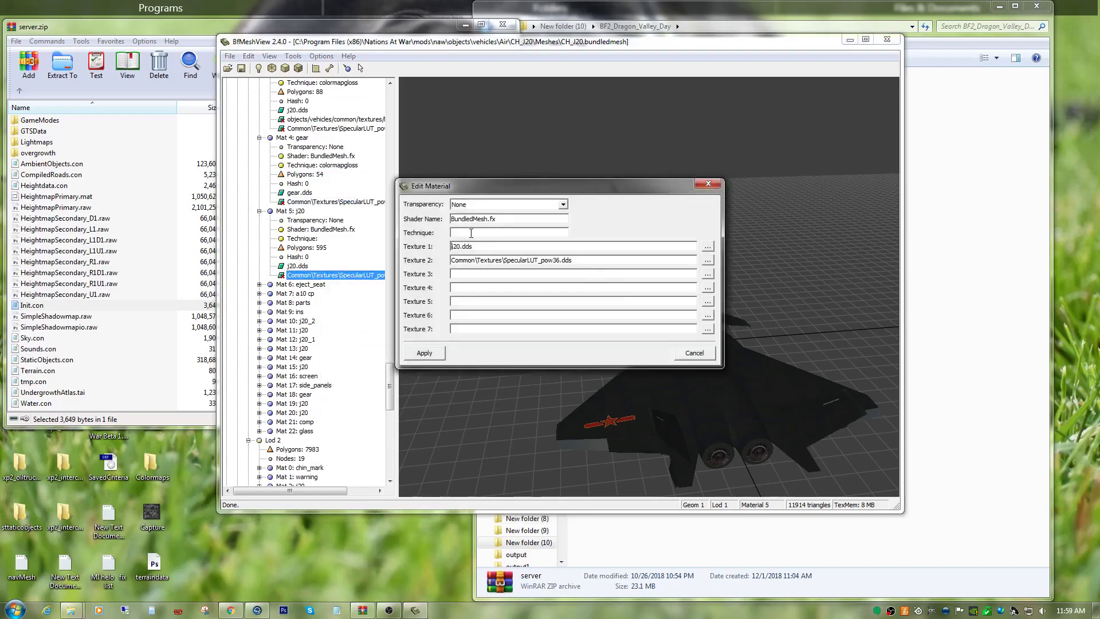
right_click(471, 233)
left_click(500, 283)
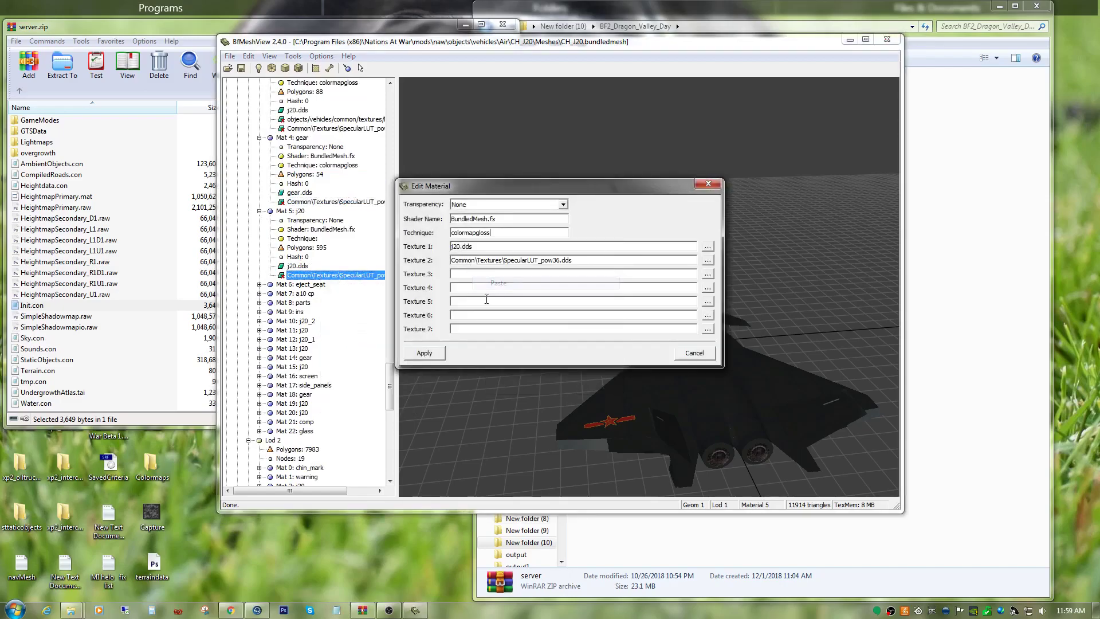
left_click(424, 353)
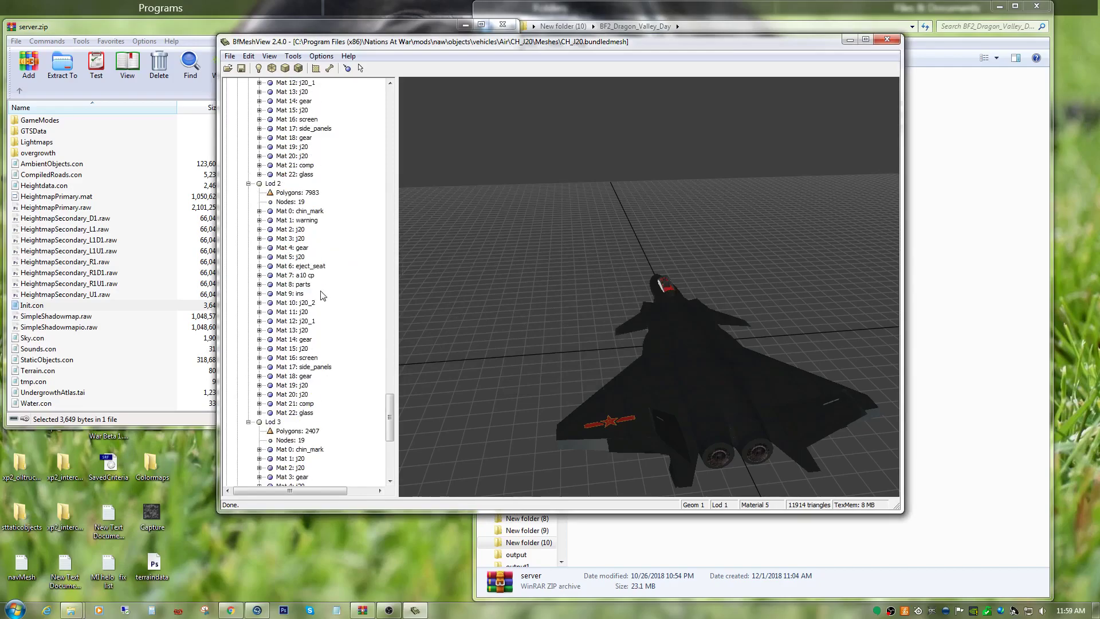
Expand Mat 6: eject_seat in Geom 1 Lod 1 and set its technique to colormapgloss.
left_click(259, 165)
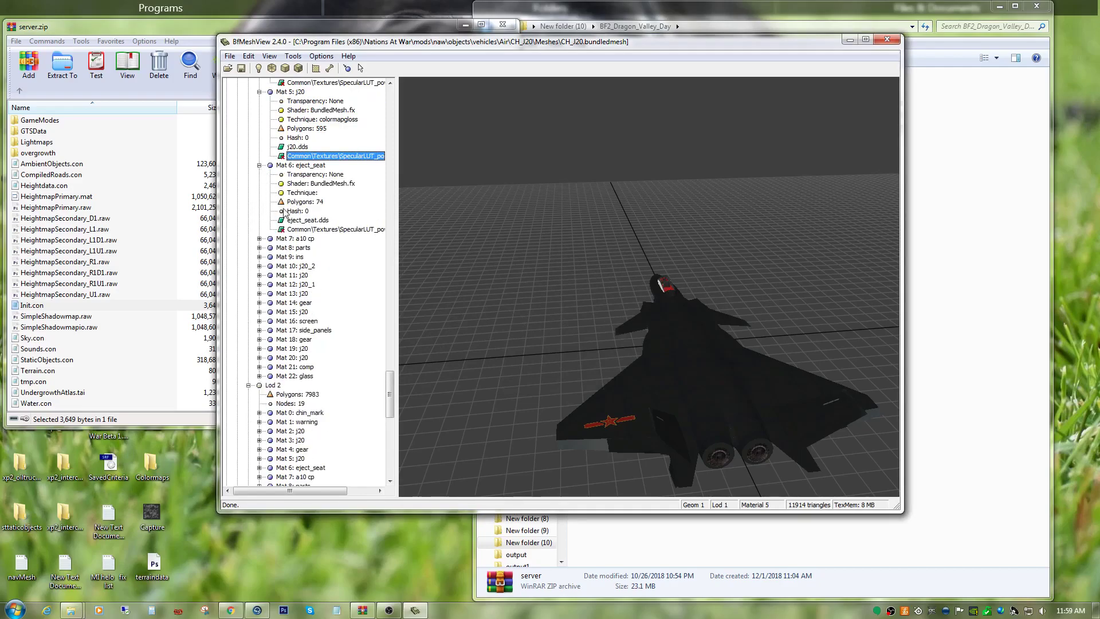
right_click(310, 232)
left_click(323, 284)
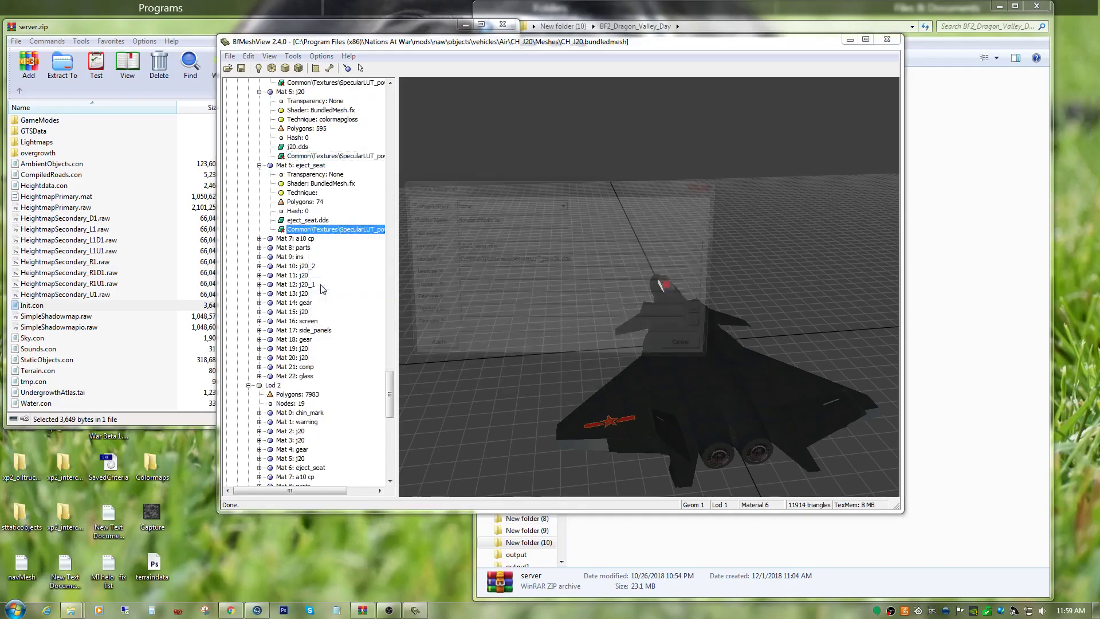
right_click(454, 233)
left_click(470, 281)
left_click(425, 353)
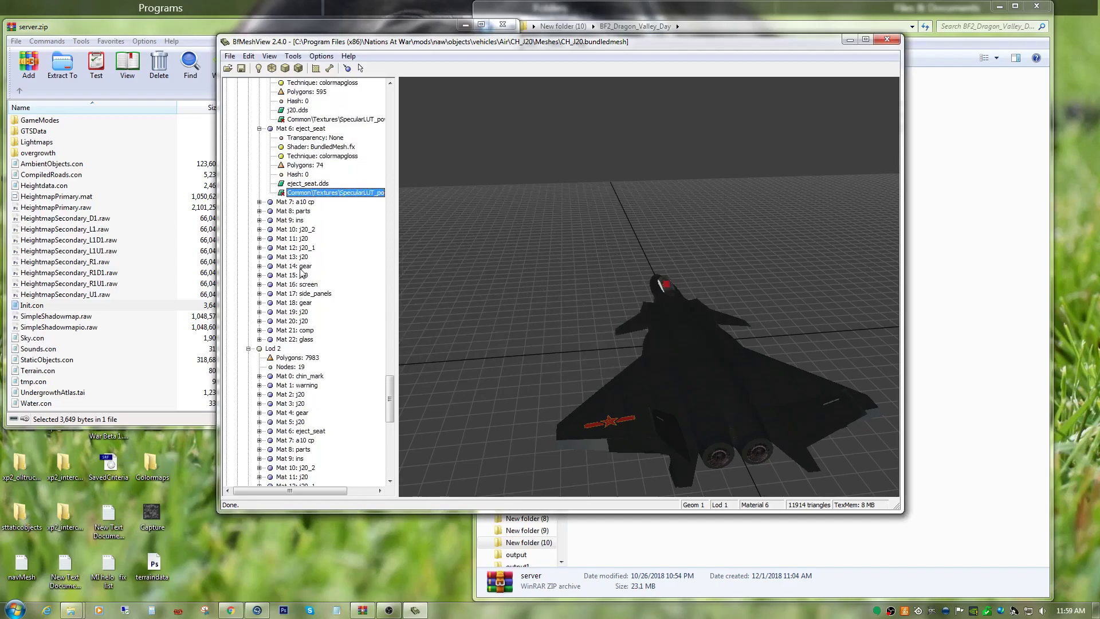
Expand Mat 7: a10 cp in Geom 1 Lod 1 and try to apply the colormapgloss technique to it.
left_click(259, 202)
right_click(321, 259)
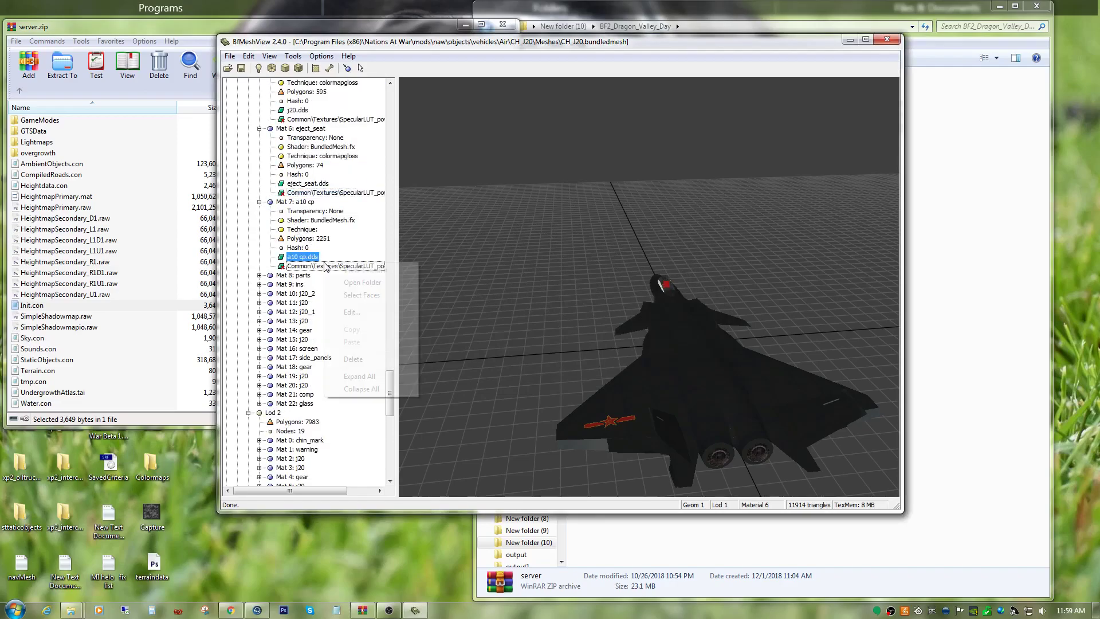
left_click(366, 313)
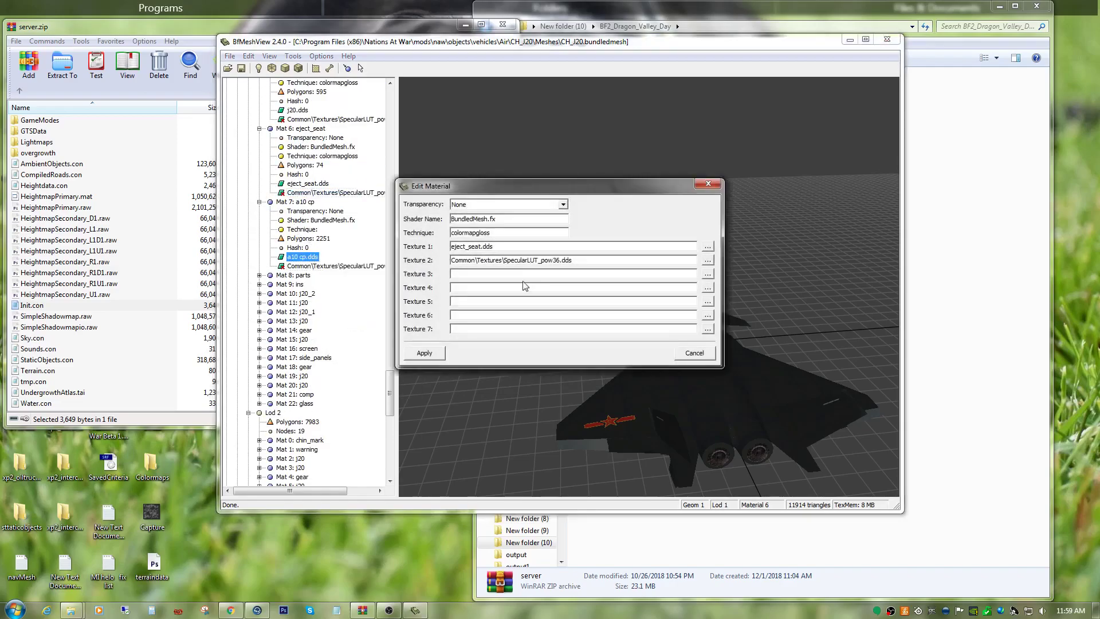
left_click(424, 353)
Expand Mat 8: parts in Geom 1 Lod 1 and set its technique to colormapgloss.
scroll(294, 297, "down", 8)
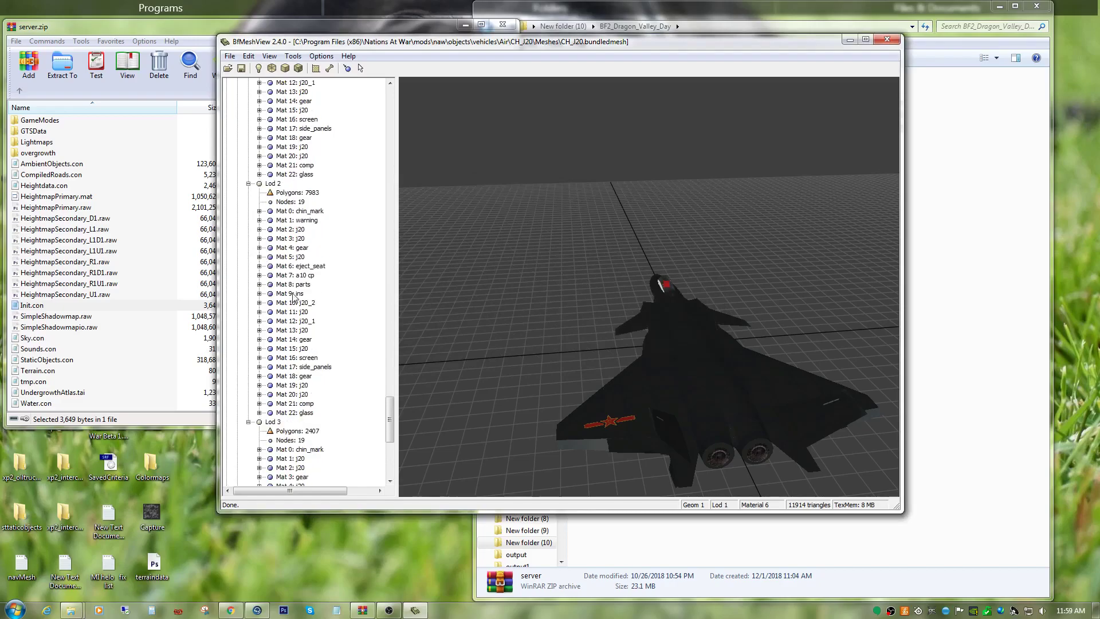
scroll(293, 297, "up", 5)
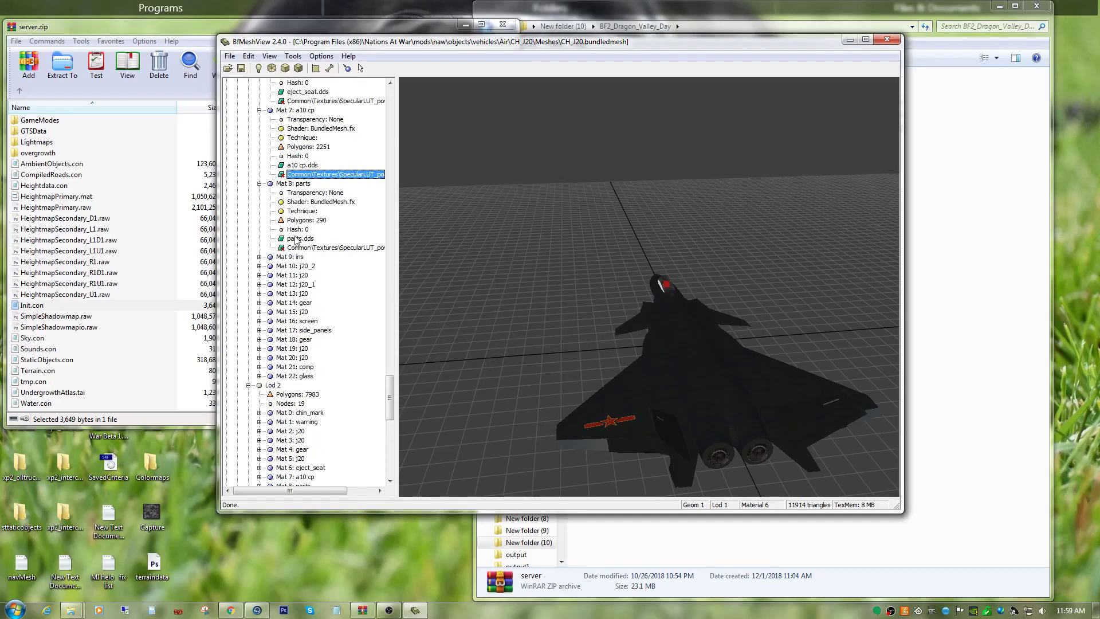
right_click(304, 248)
left_click(324, 301)
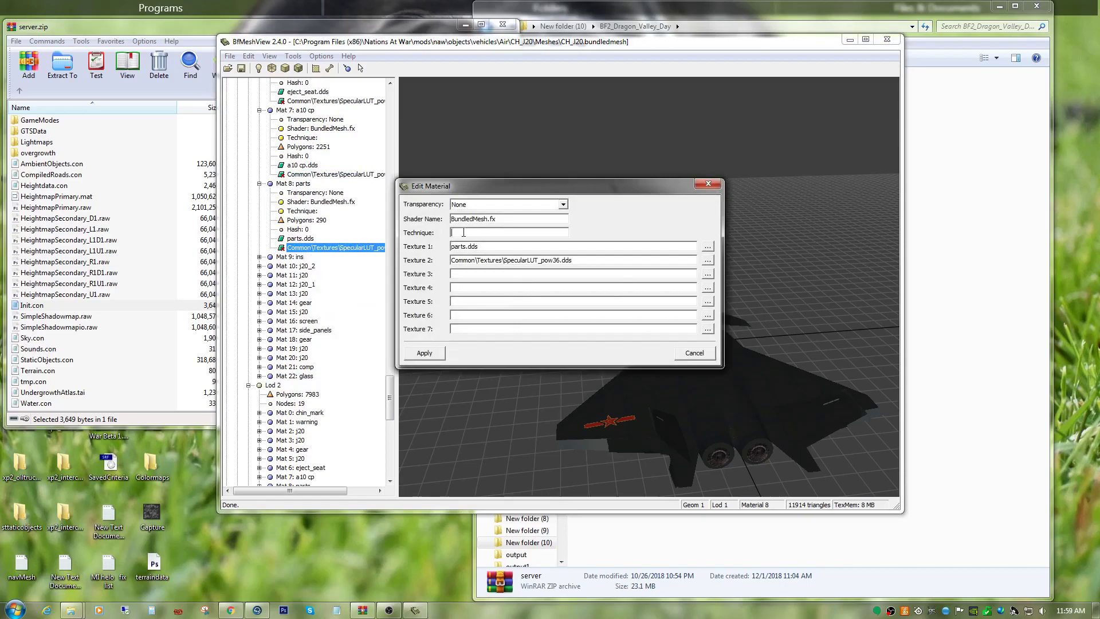
right_click(464, 233)
left_click(481, 283)
left_click(424, 353)
Expand Mat 9: ins in Geom 1 Lod 1 and set its technique to colormapgloss.
scroll(319, 305, "up", 3)
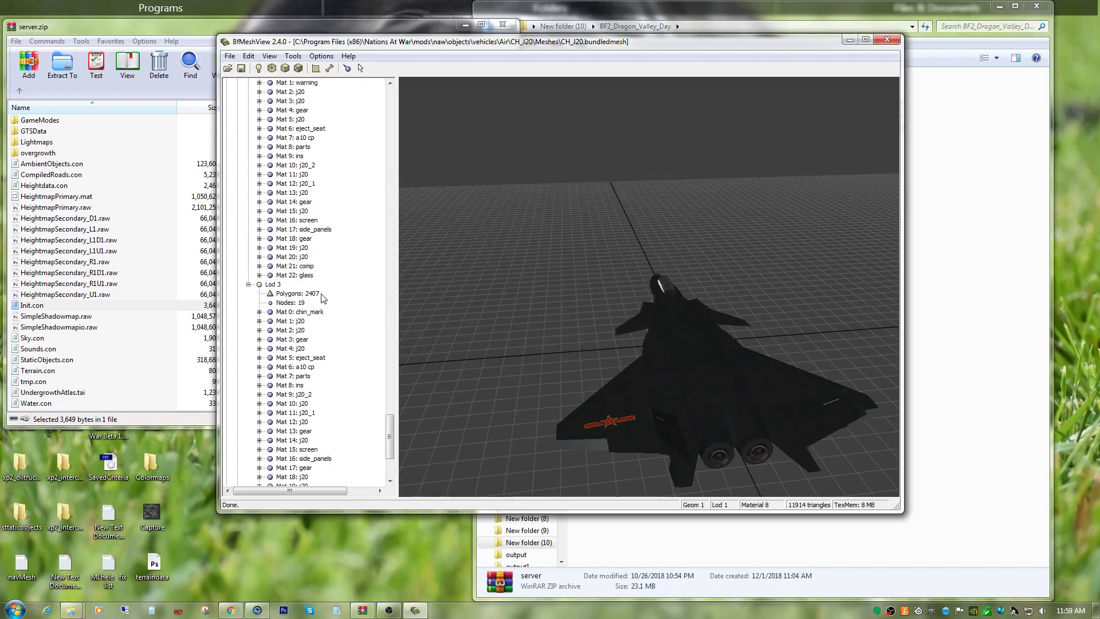
scroll(319, 306, "up", 6)
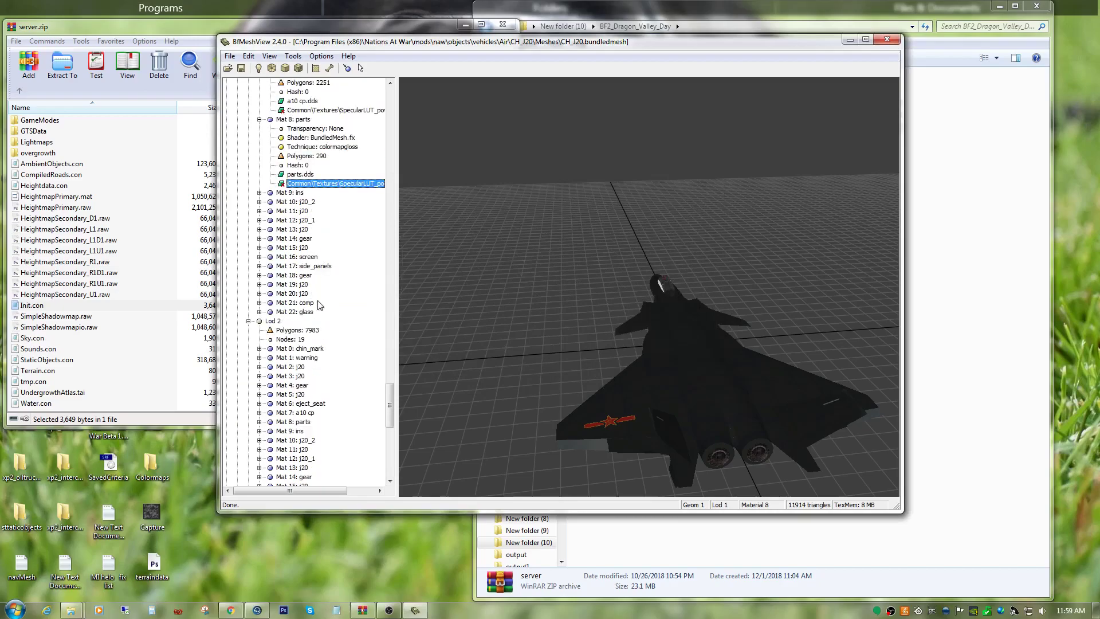
left_click(259, 193)
right_click(326, 258)
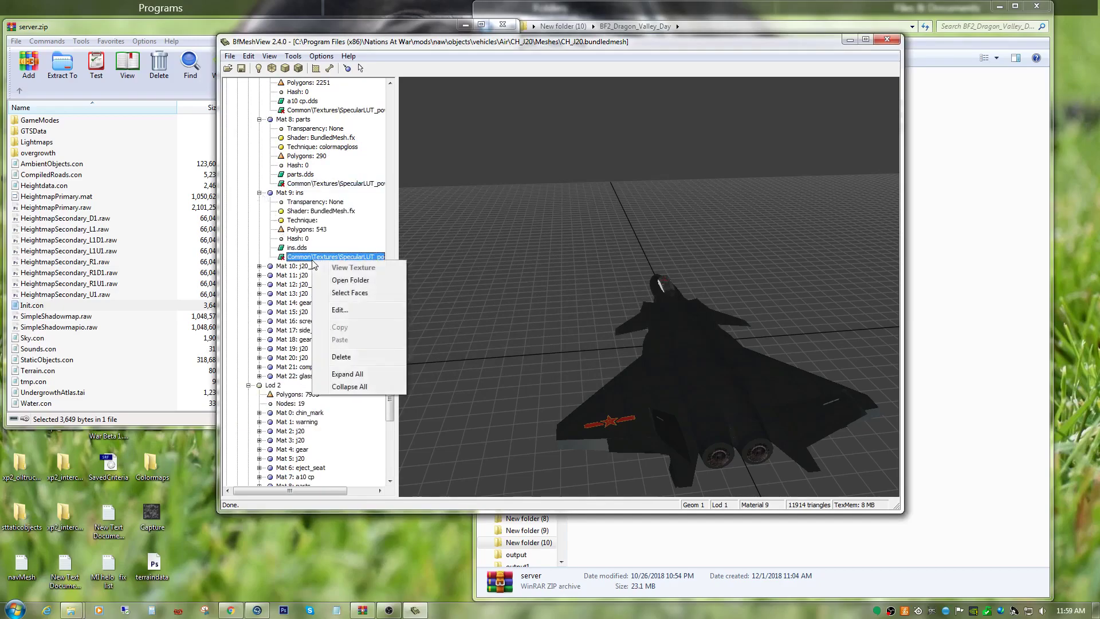
left_click(339, 309)
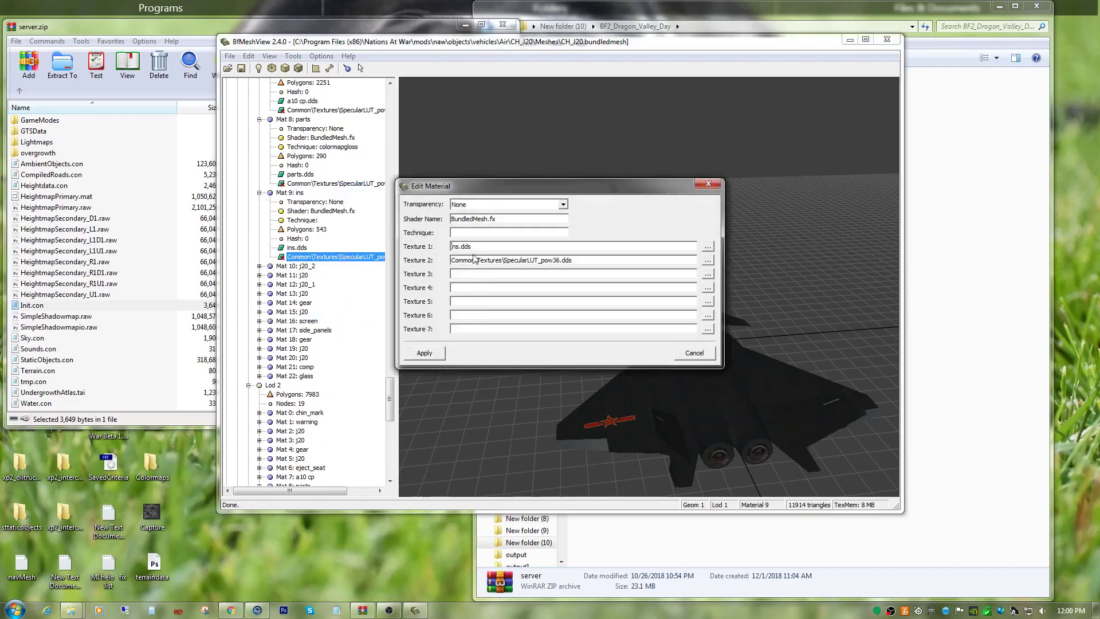
right_click(466, 234)
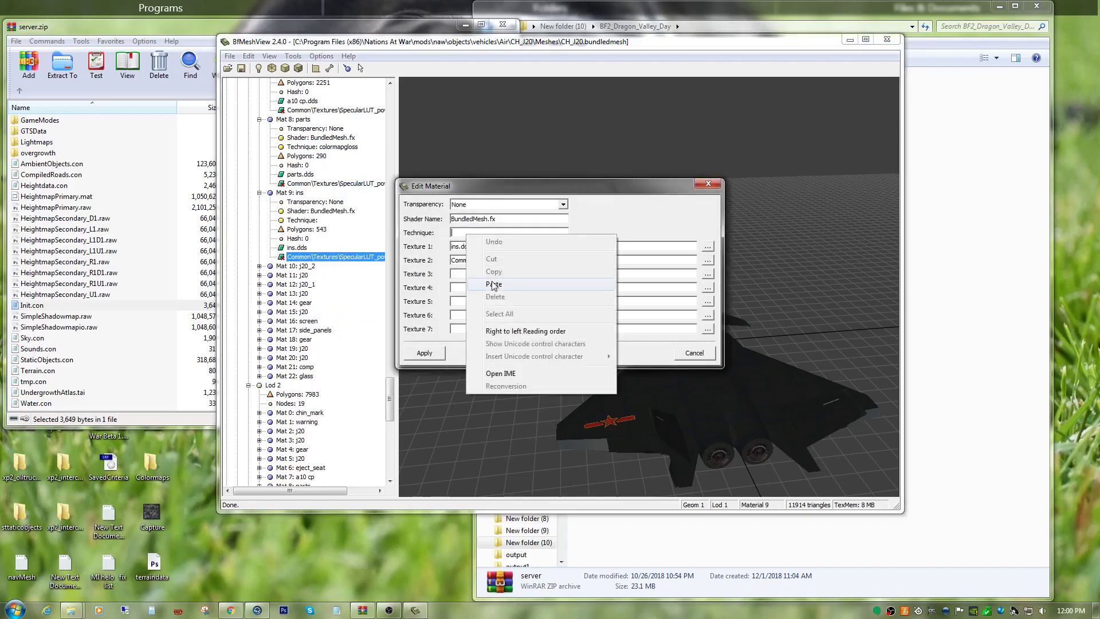
left_click(481, 281)
left_click(424, 352)
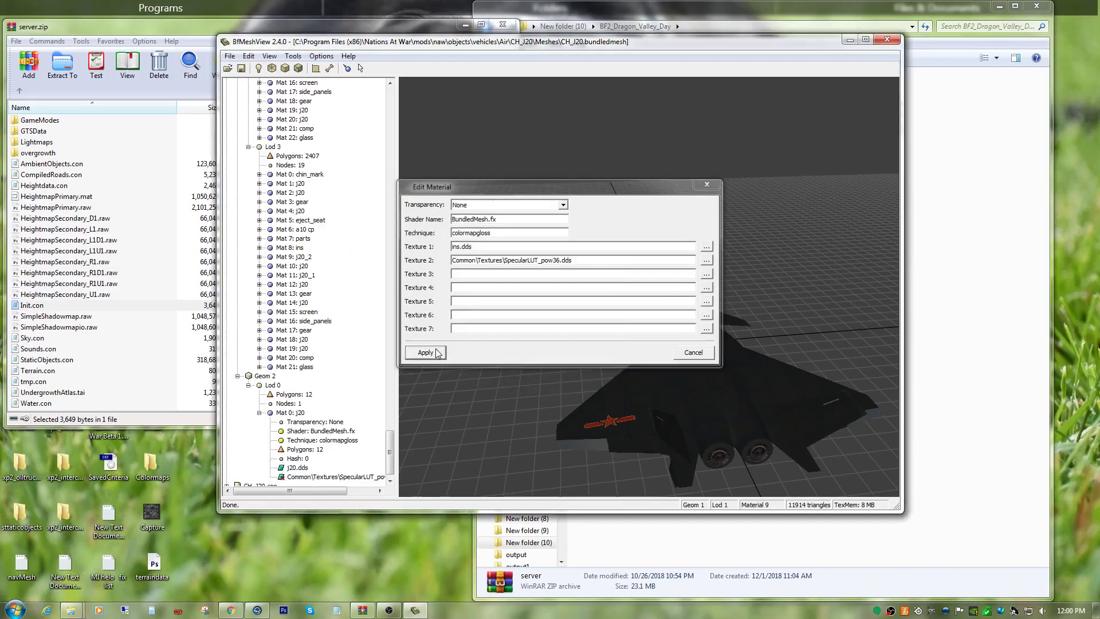
Expand Mat 10: j20_2 in Geom 1 Lod 1 and set its technique to colormapgloss.
scroll(299, 388, "down", 1)
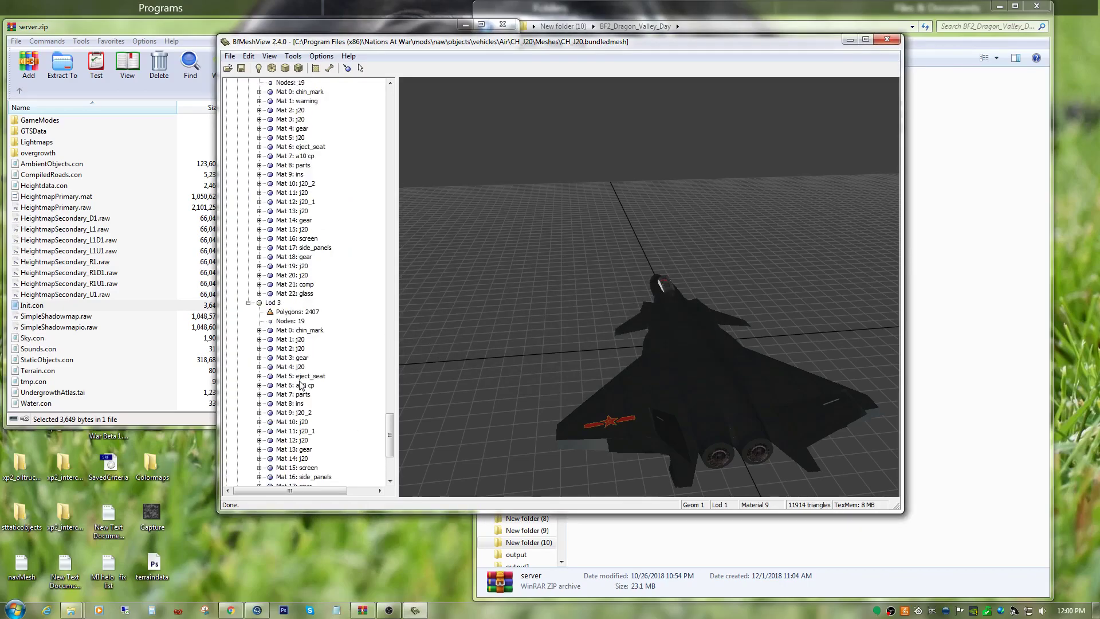
left_click(259, 111)
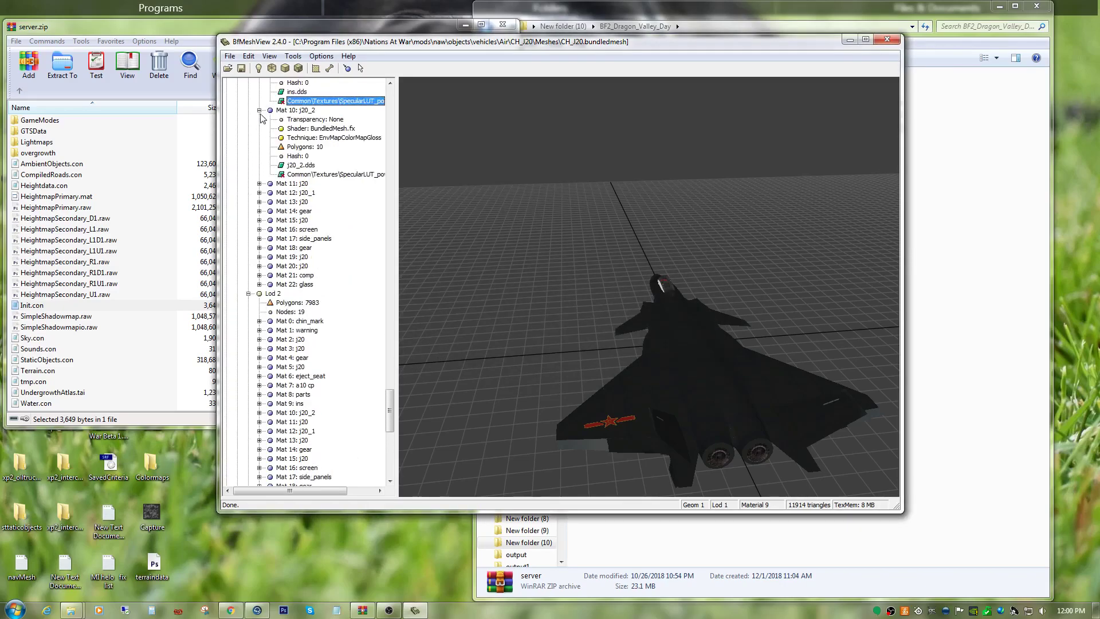
left_click(309, 174)
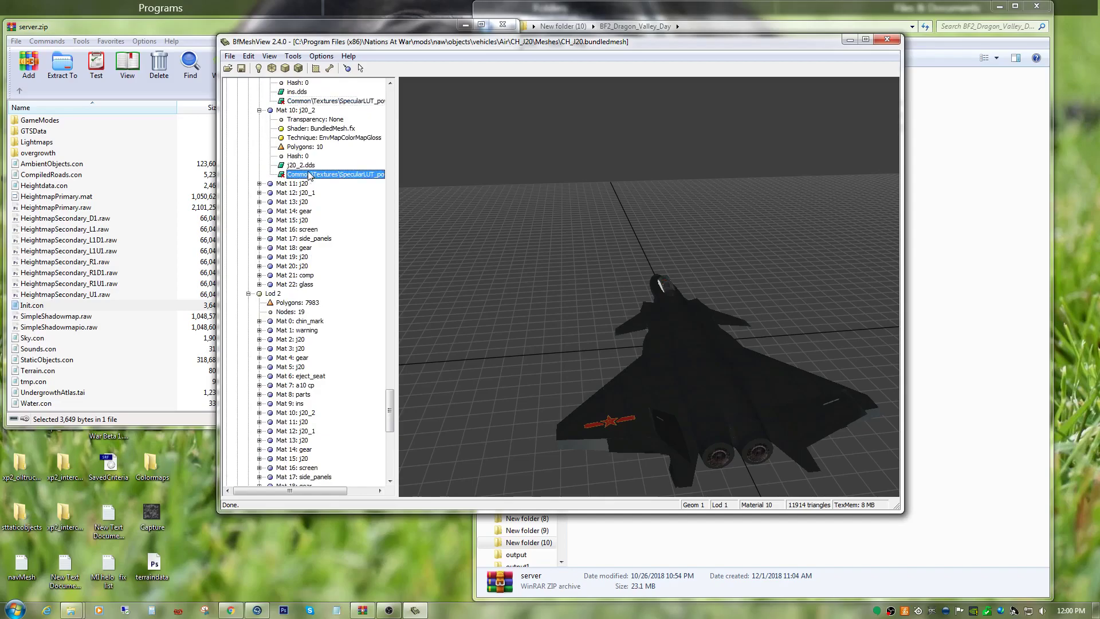
right_click(309, 174)
left_click(331, 225)
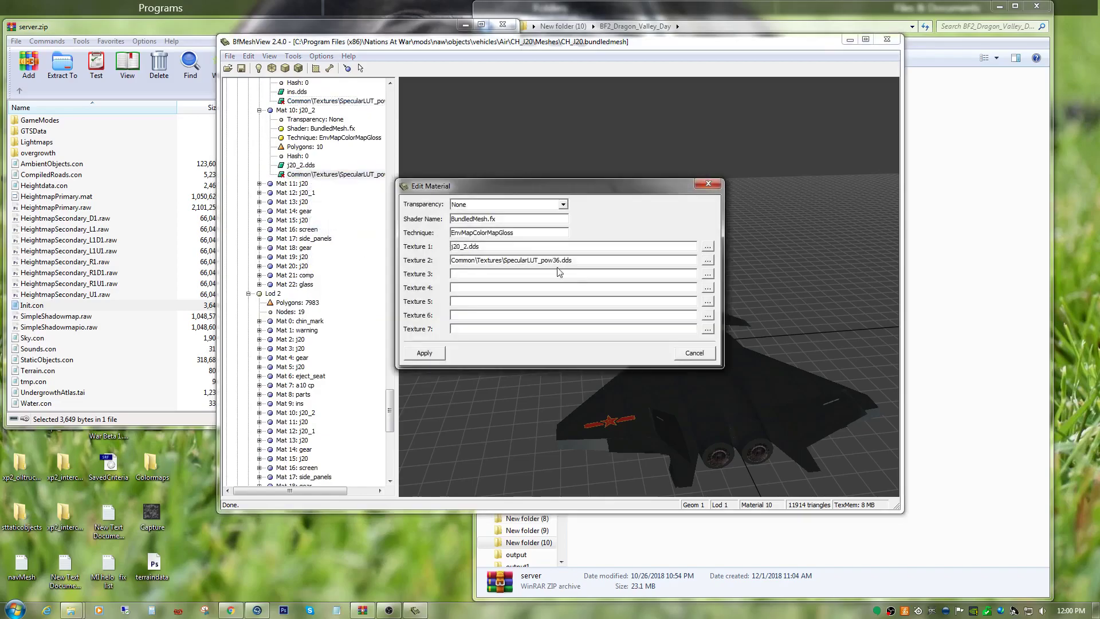
double_click(512, 235)
right_click(512, 236)
left_click(534, 286)
left_click(425, 352)
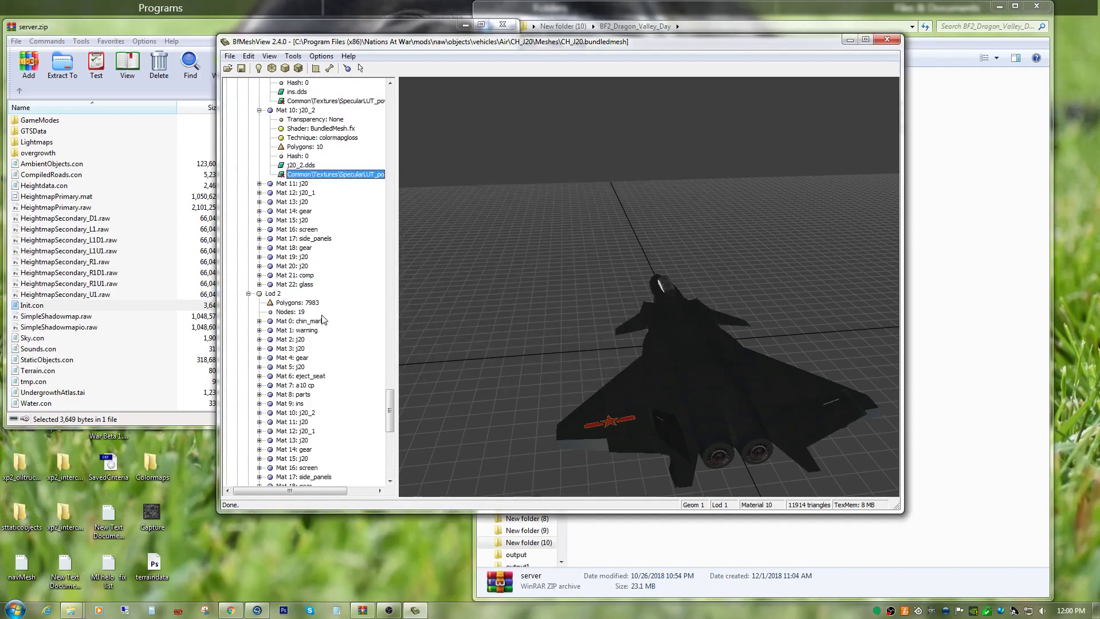
Set the technique of Mat 11: j20 in Geom 1 Lod 1 to colormapgloss and expand the material to check it.
right_click(287, 183)
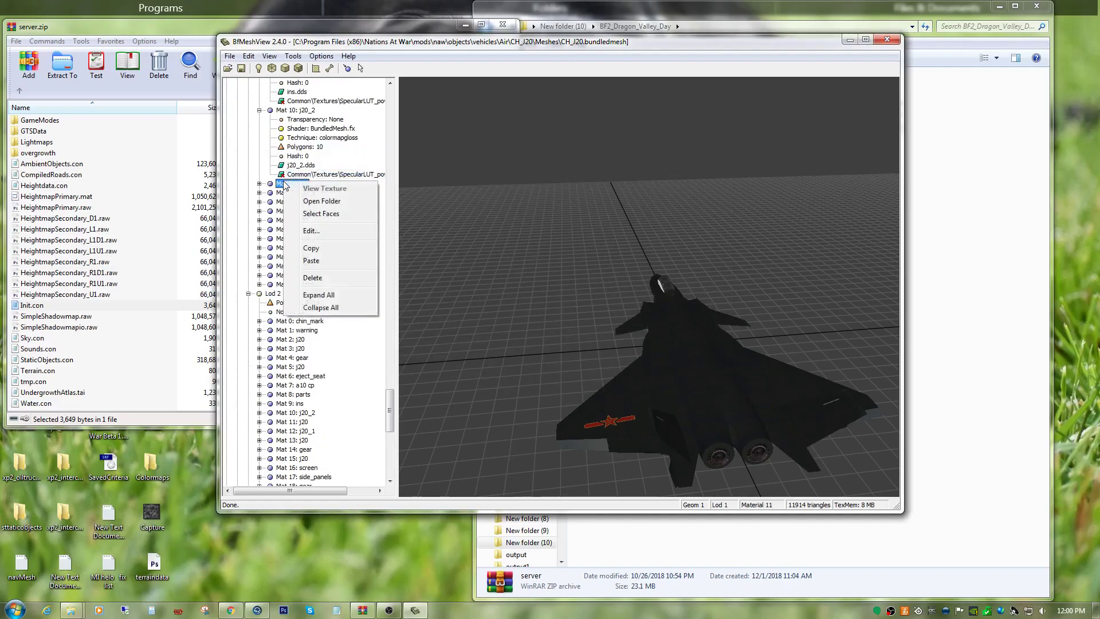
left_click(312, 232)
right_click(473, 233)
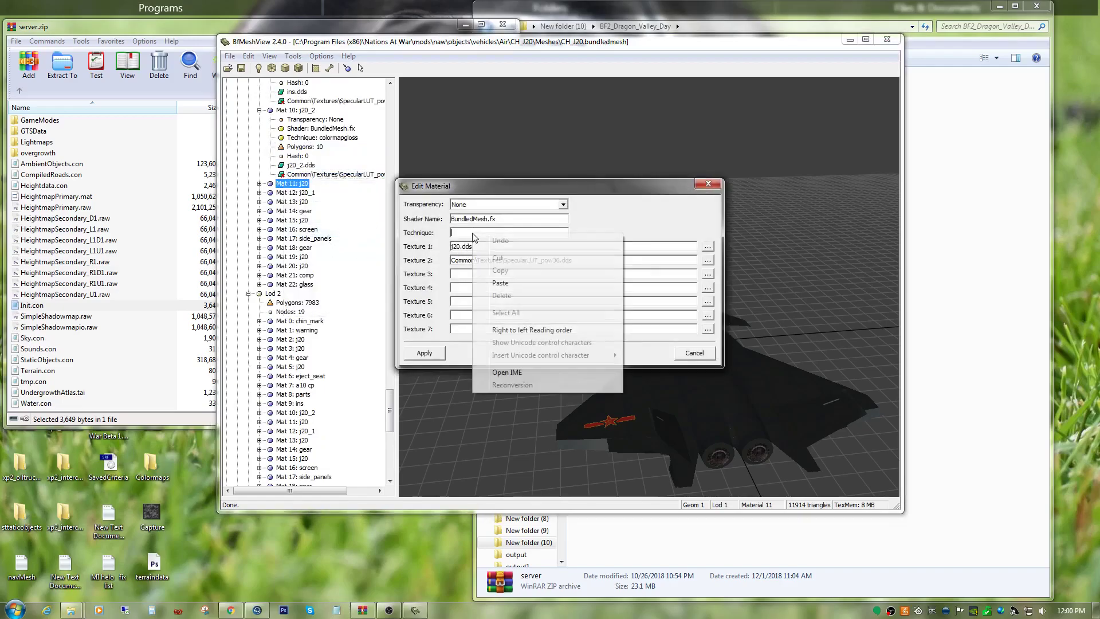
left_click(499, 283)
left_click(424, 353)
scroll(314, 268, "down", 5)
scroll(314, 267, "up", 8)
left_click(259, 183)
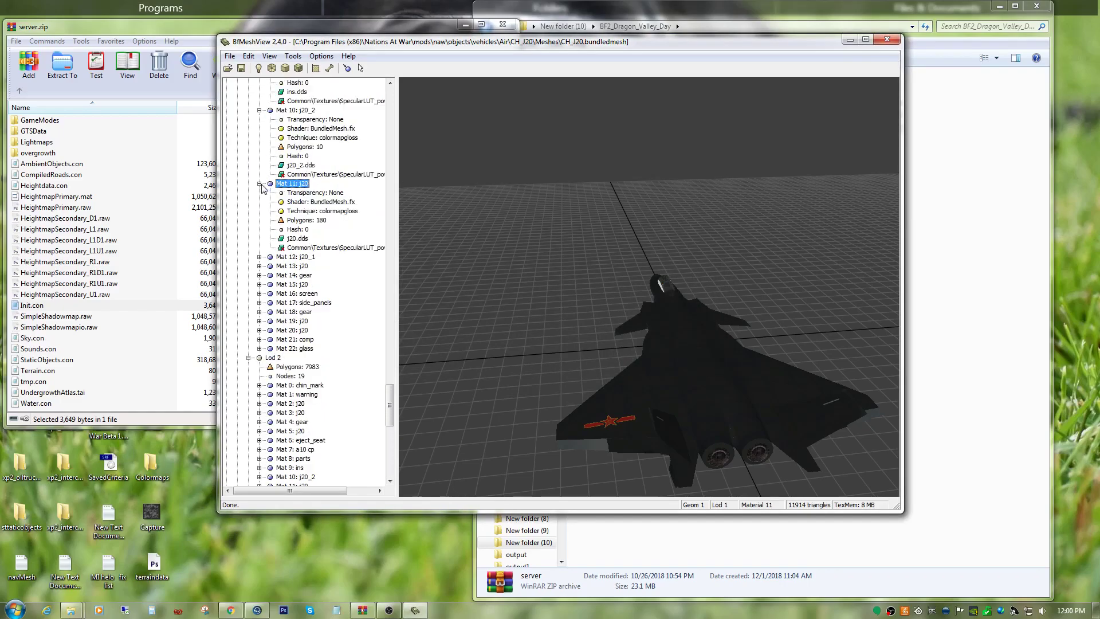
Expand Mat 12: j20_1 in Geom 1 Lod 1 and try to apply the colormapgloss technique to it.
left_click(259, 257)
left_click(301, 312)
right_click(301, 311)
left_click(351, 360)
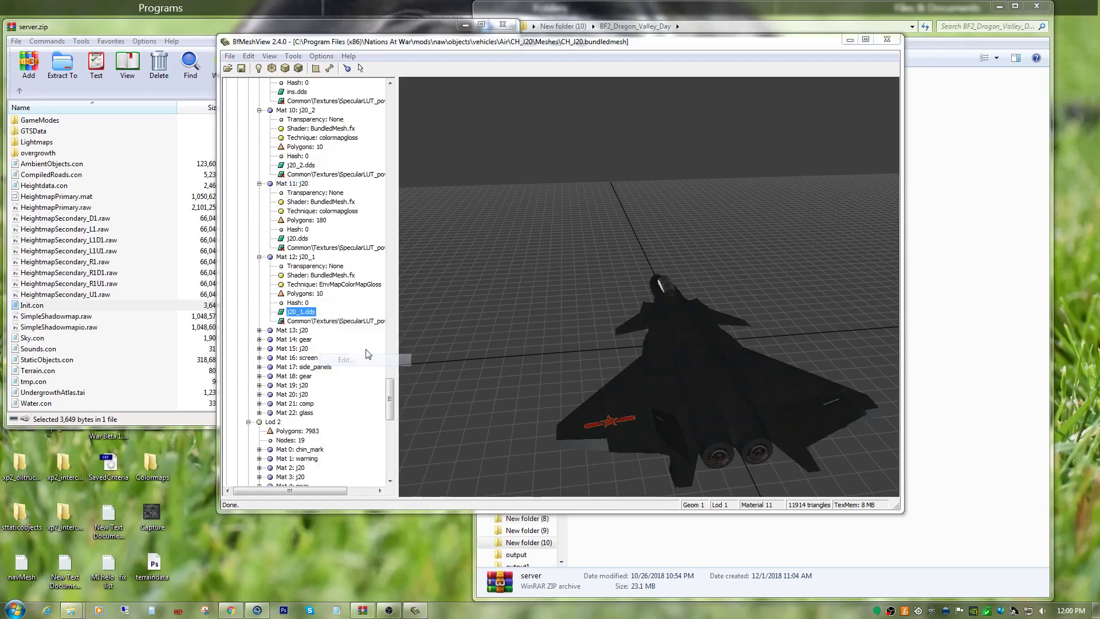
double_click(488, 233)
key("ctrl+c")
right_click(490, 237)
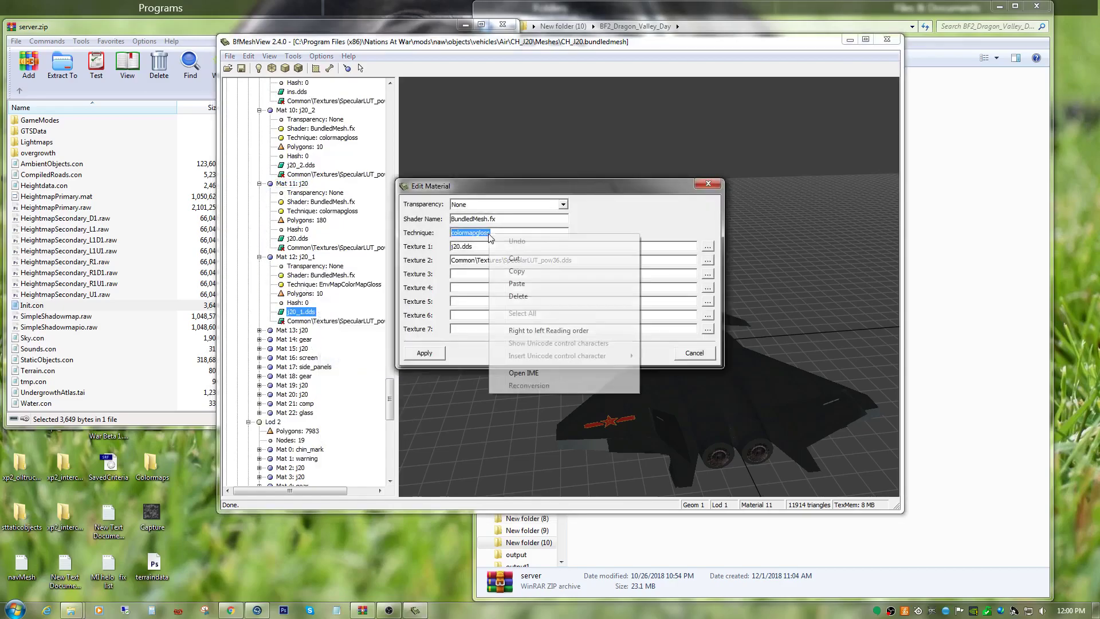
left_click(508, 284)
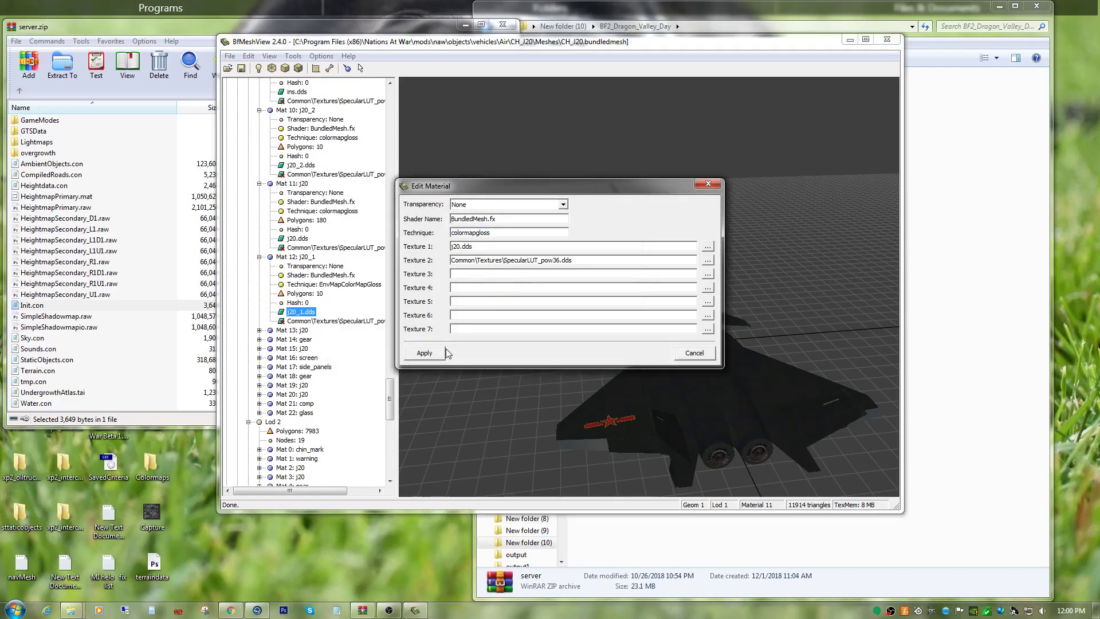
left_click(430, 354)
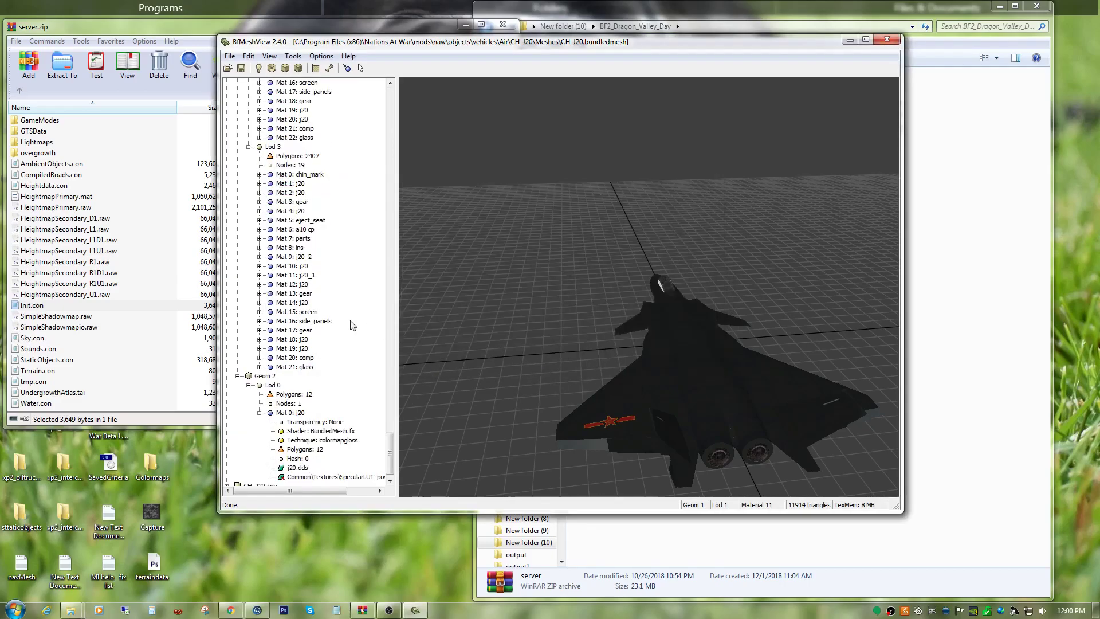
Expand Mat 13: j20 in Geom 1 Lod 1 and set its technique to colormapgloss.
scroll(352, 325, "up", 16)
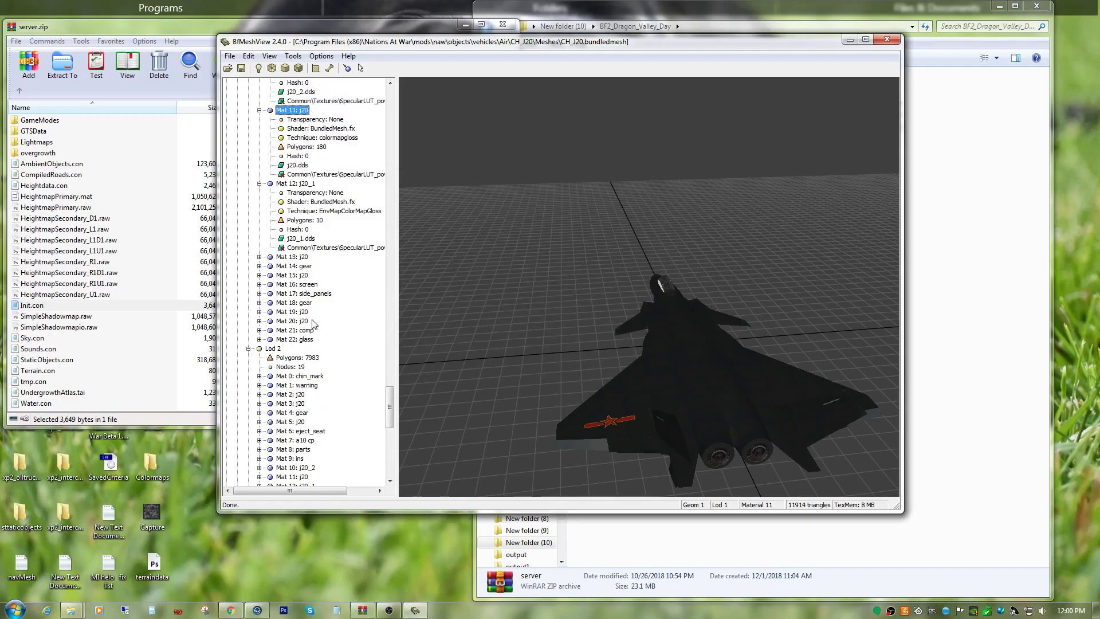
left_click(259, 257)
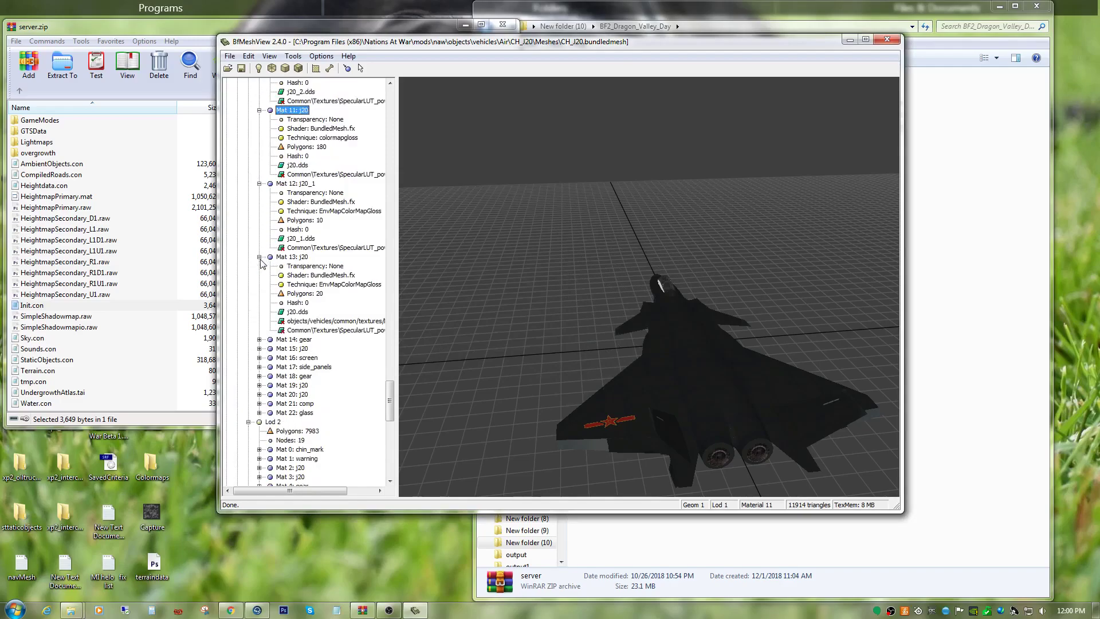
right_click(318, 321)
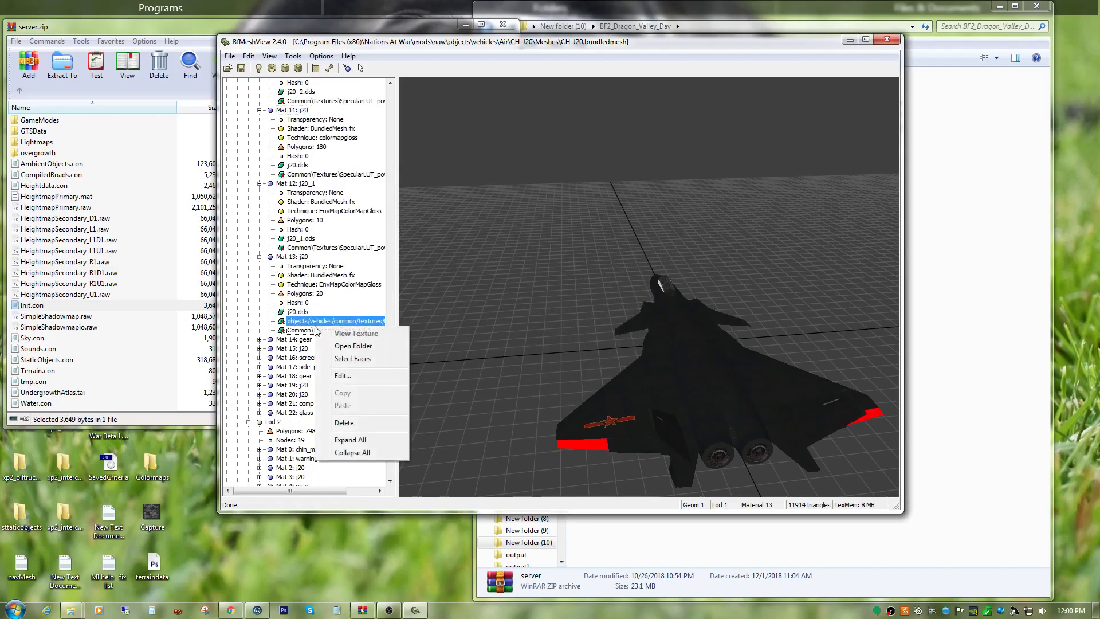
left_click(350, 376)
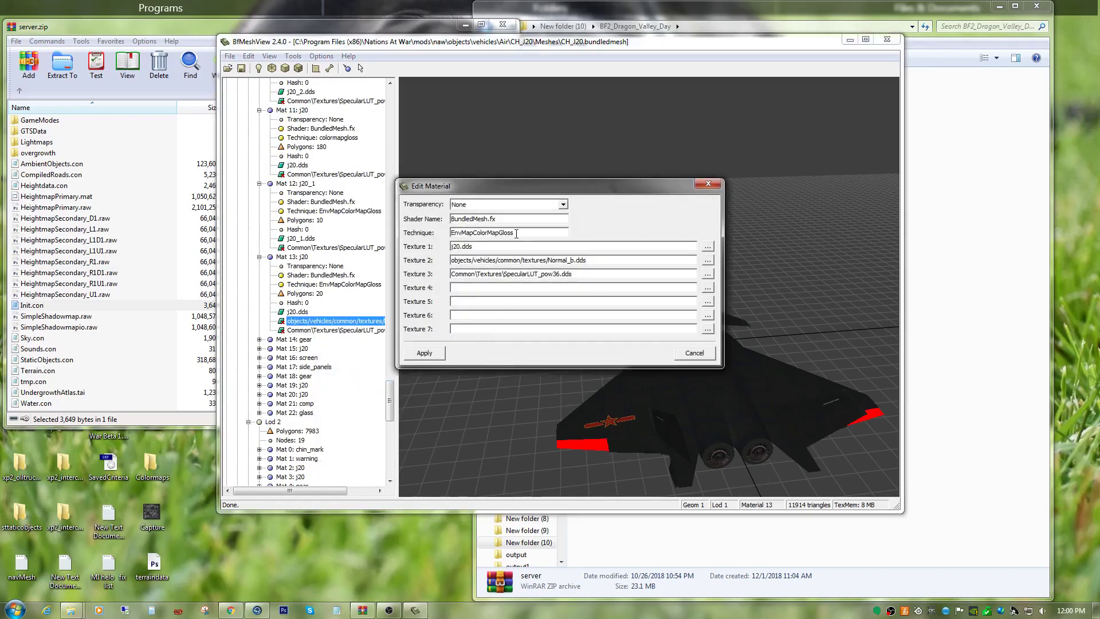
double_click(515, 232)
right_click(514, 232)
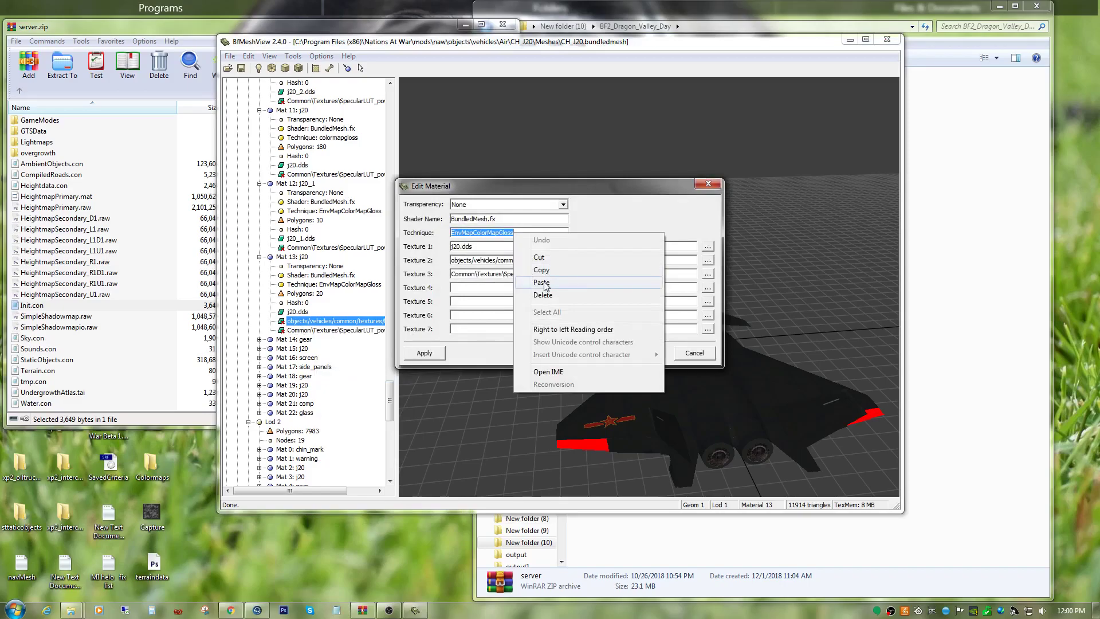
left_click(535, 349)
left_click(424, 352)
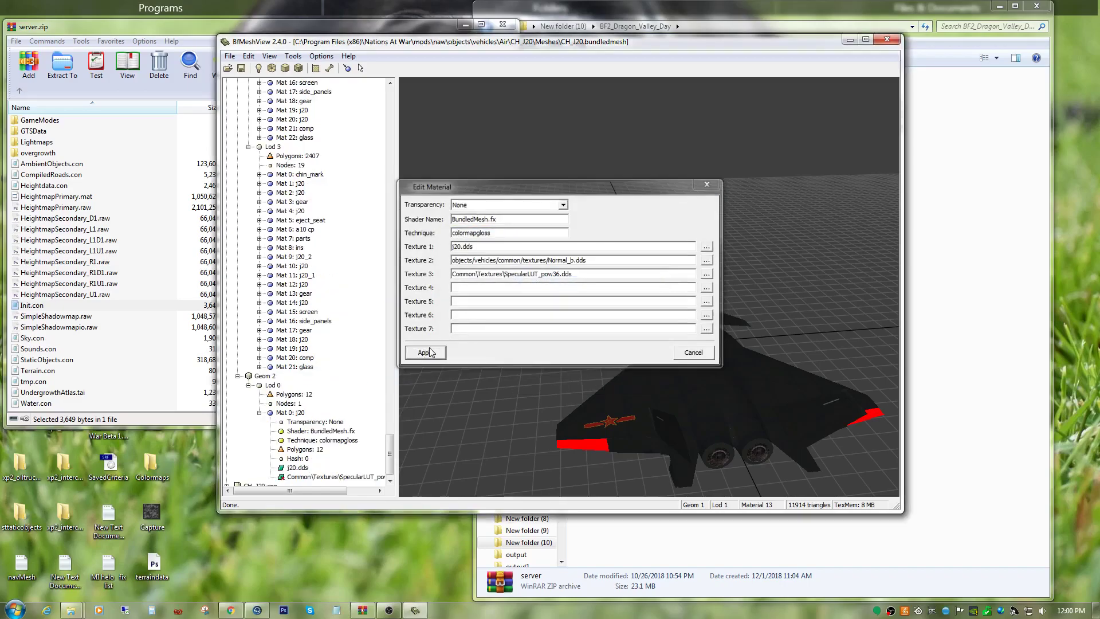
Expand Mat 14: gear in Geom 1 Lod 1 and set its technique to colormapgloss.
scroll(351, 299, "up", 12)
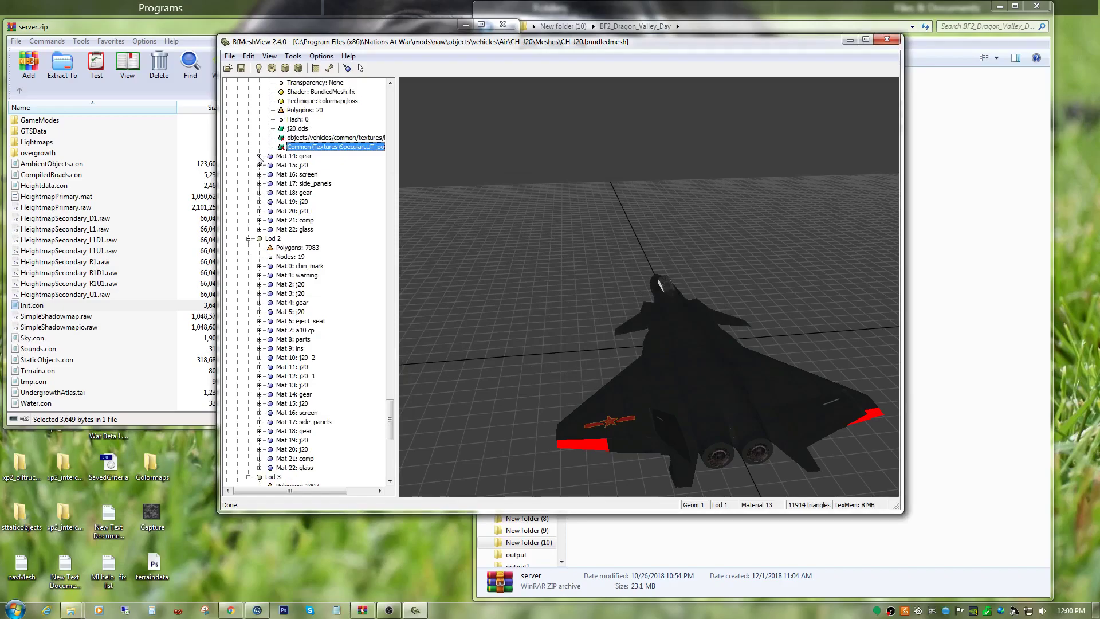
left_click(259, 156)
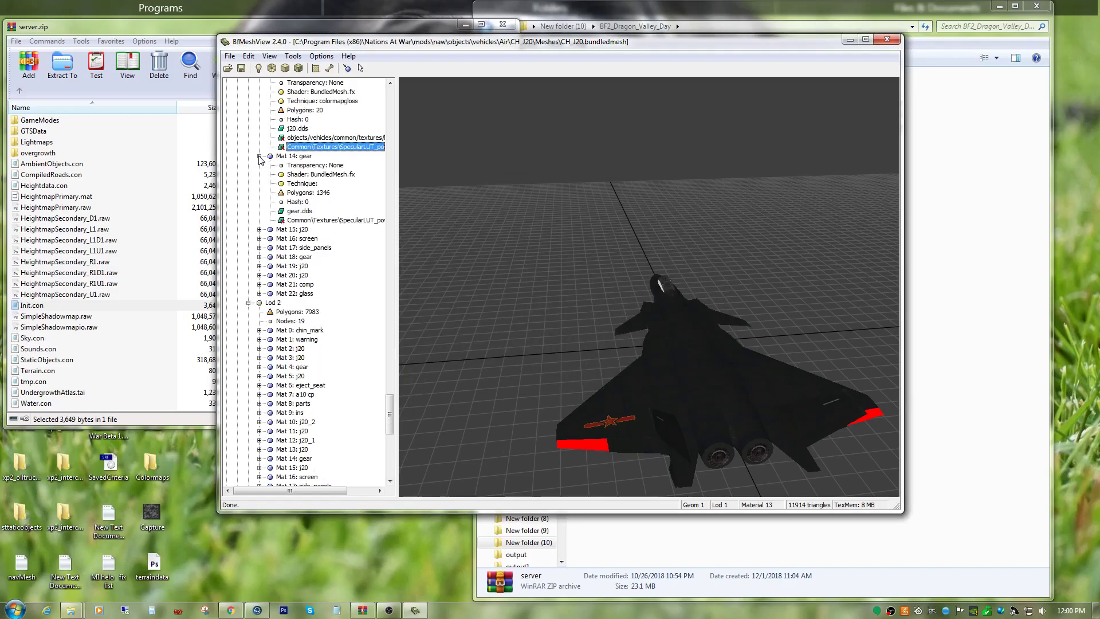
left_click(321, 221)
right_click(322, 222)
left_click(351, 269)
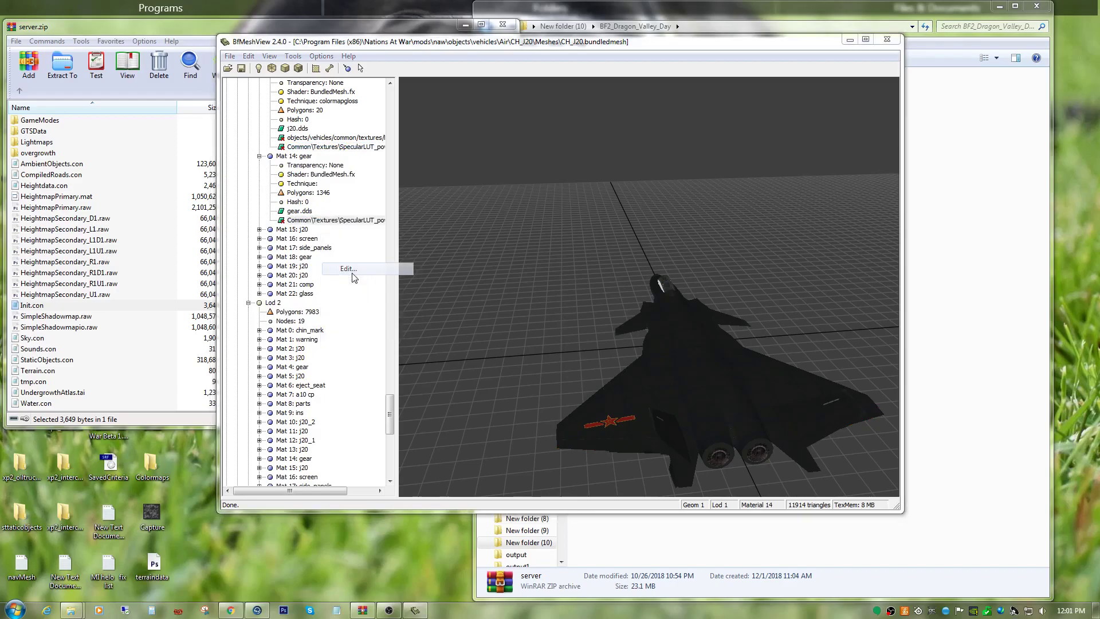
right_click(465, 234)
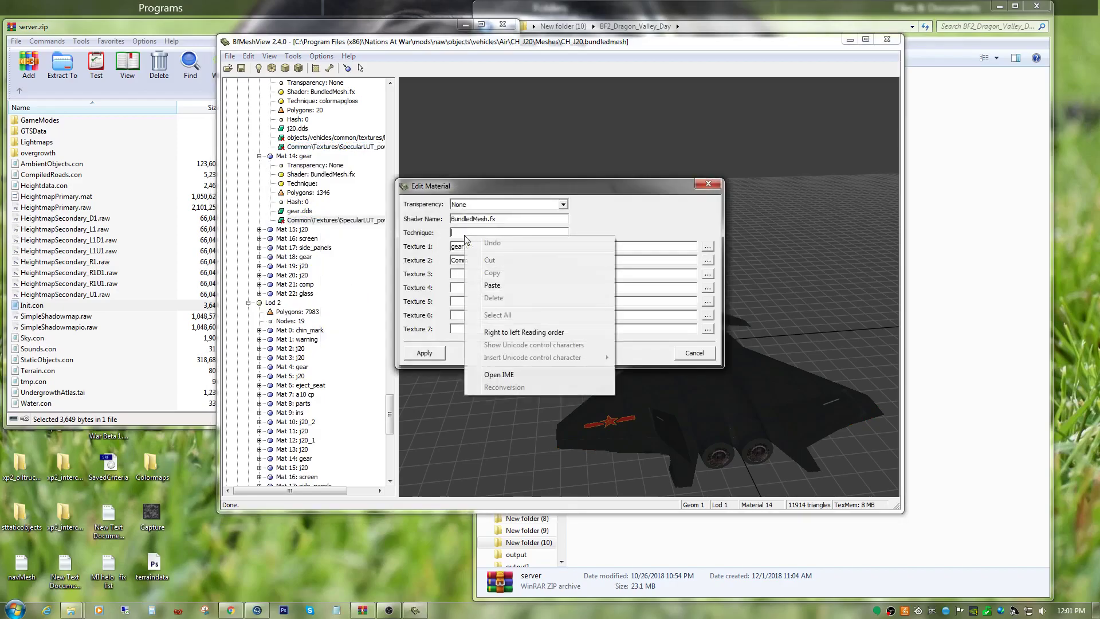
left_click(475, 280)
left_click(425, 353)
Expand Mat 15: j20 in Geom 1 Lod 1 and set its technique to colormapgloss.
scroll(272, 278, "down", 4)
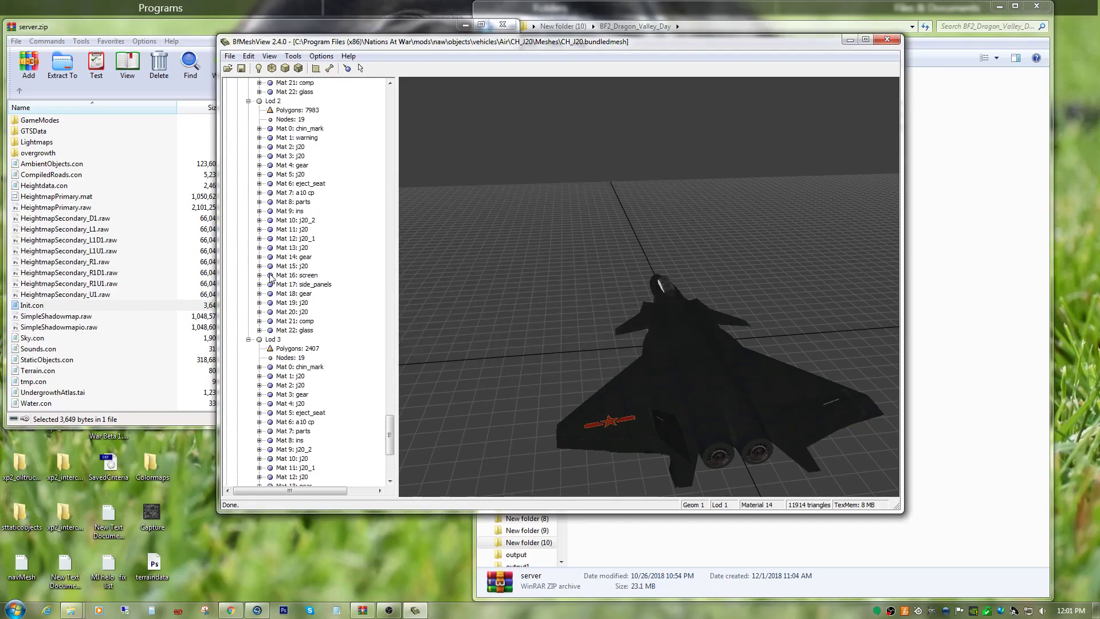
scroll(272, 277, "up", 4)
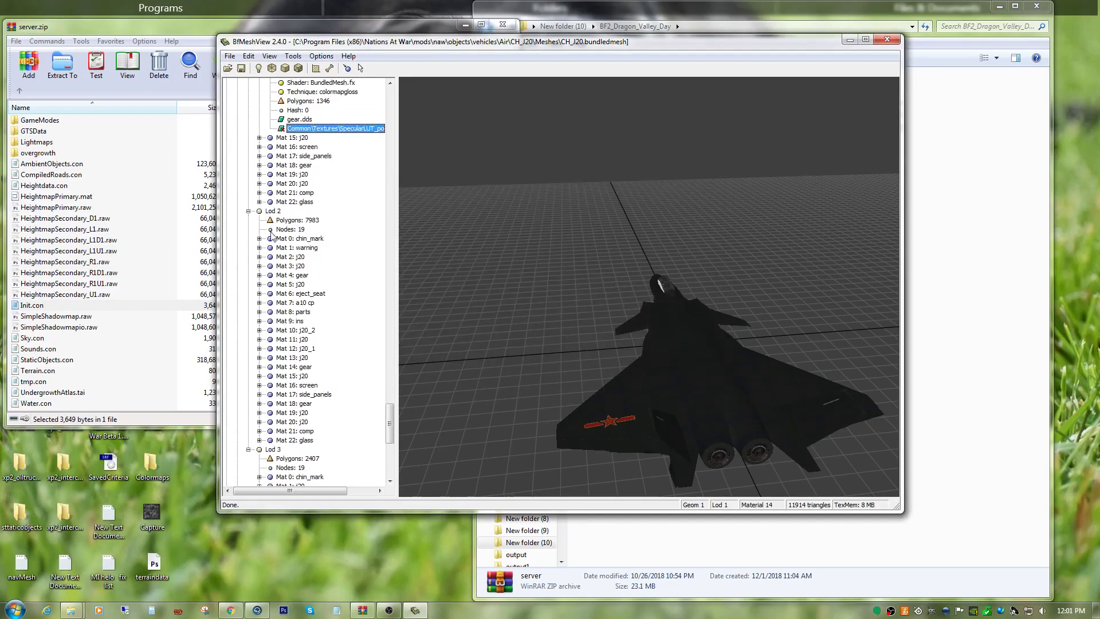
left_click(259, 139)
right_click(300, 203)
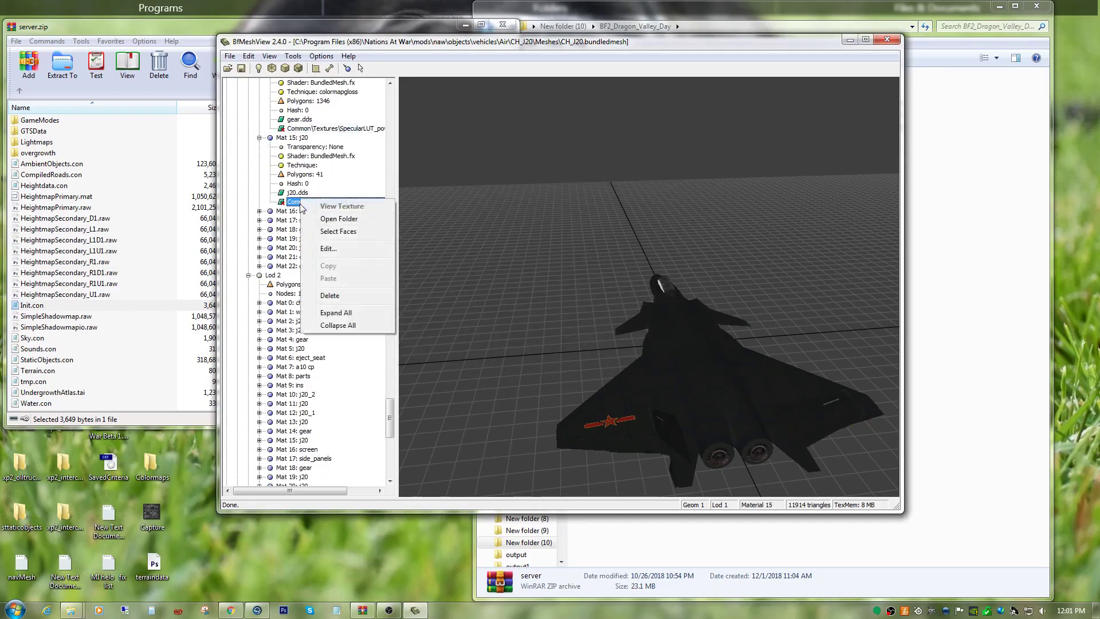
left_click(327, 247)
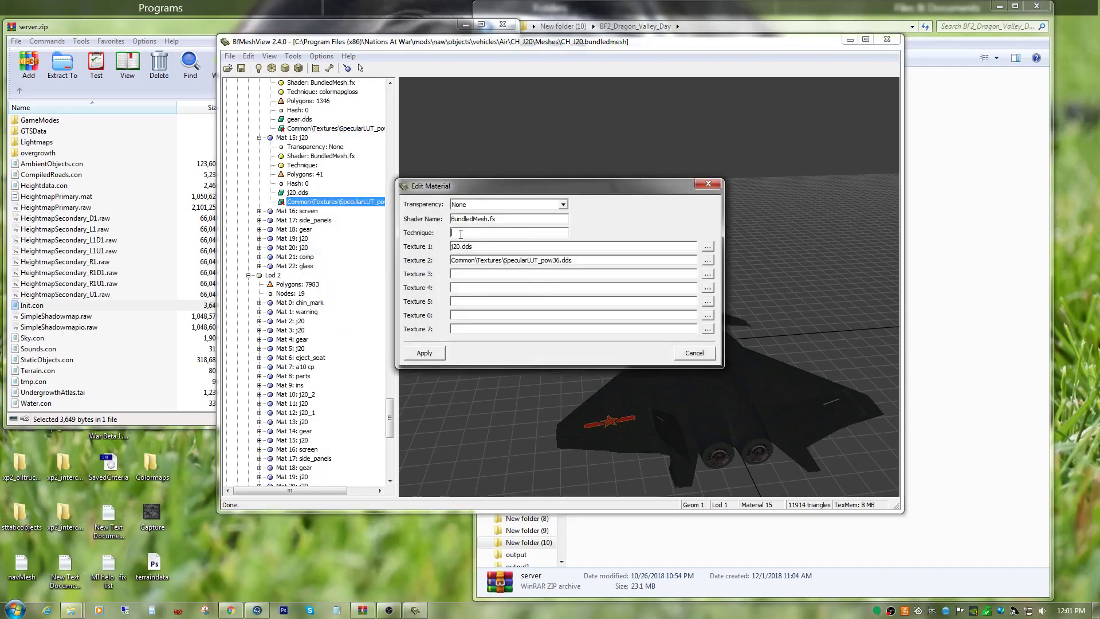
right_click(461, 233)
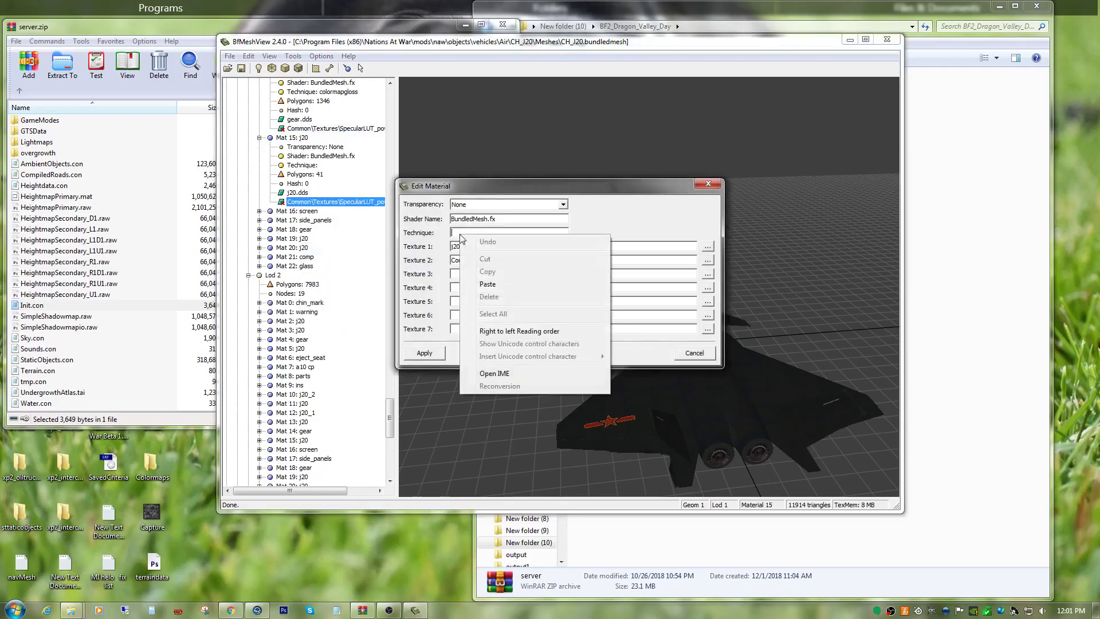
left_click(490, 286)
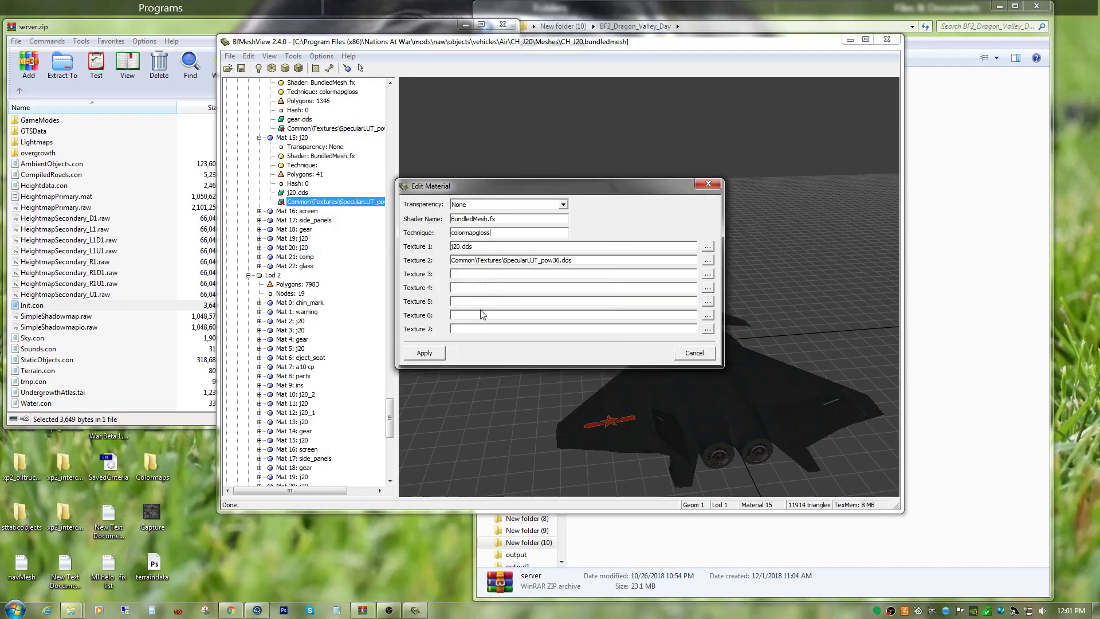
left_click(424, 353)
Expand Mat 16: screen in Geom 1 Lod 1 and set its technique to colormapgloss.
scroll(259, 349, "up", 12)
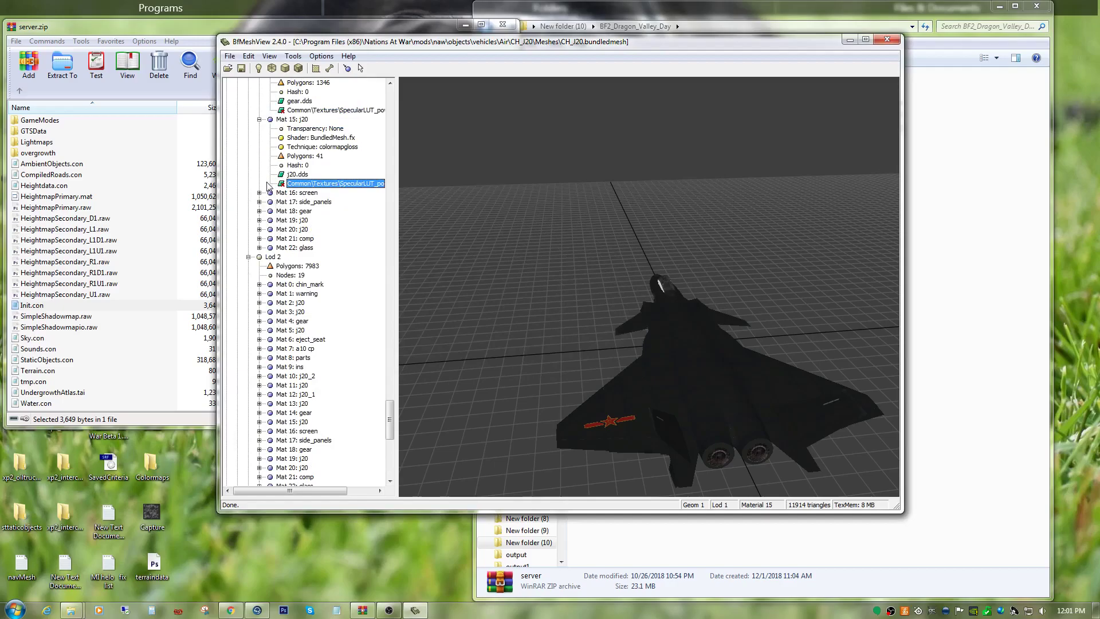
left_click(260, 193)
right_click(319, 251)
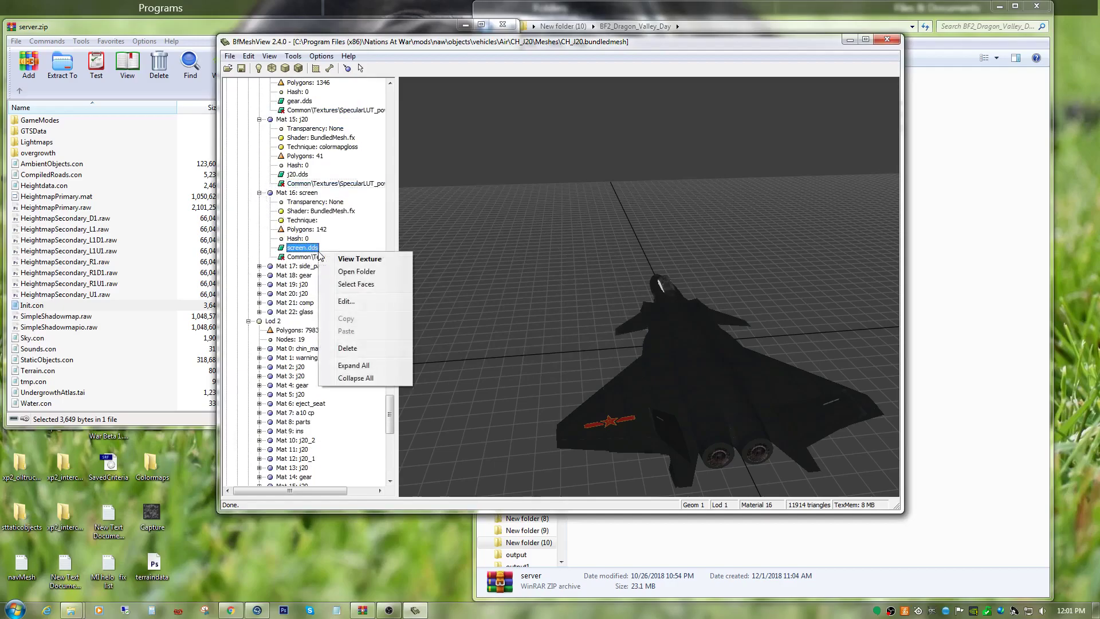
left_click(358, 304)
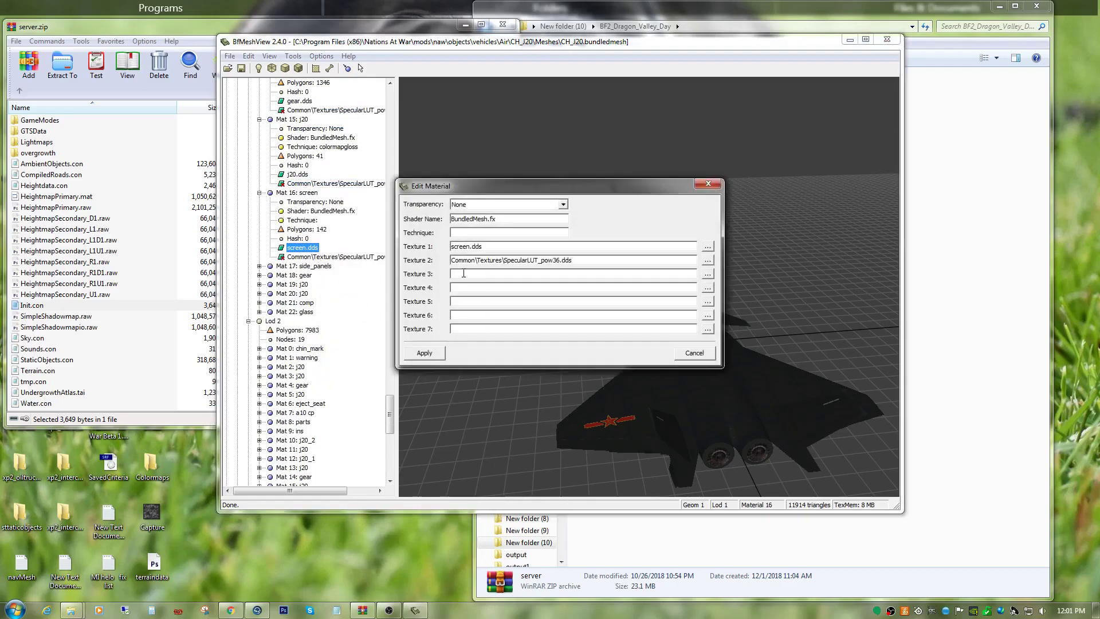
right_click(476, 232)
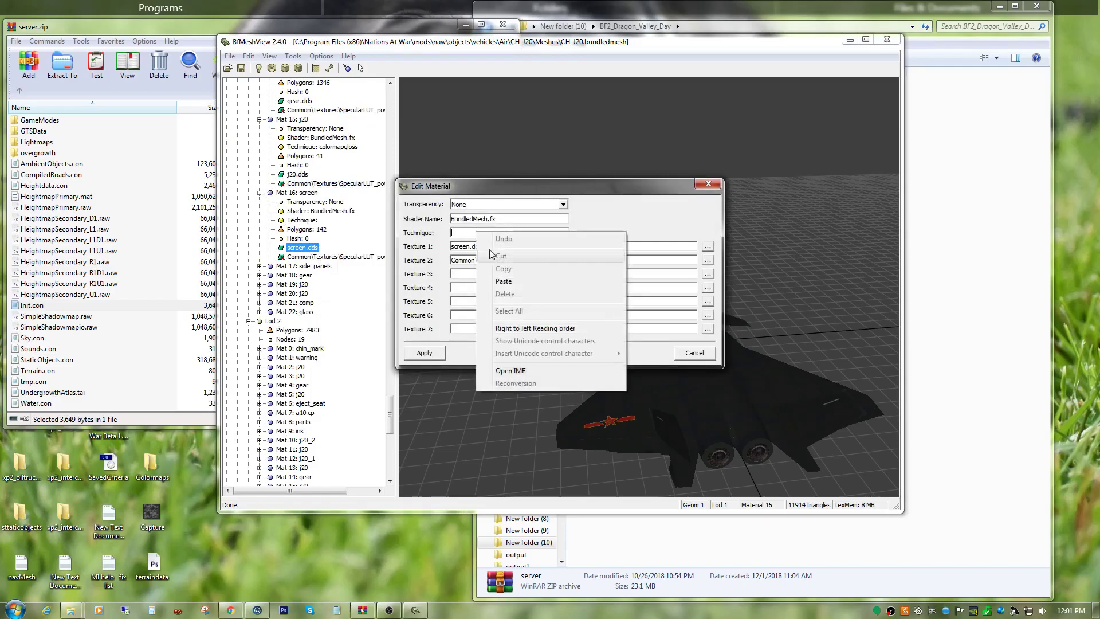
left_click(506, 277)
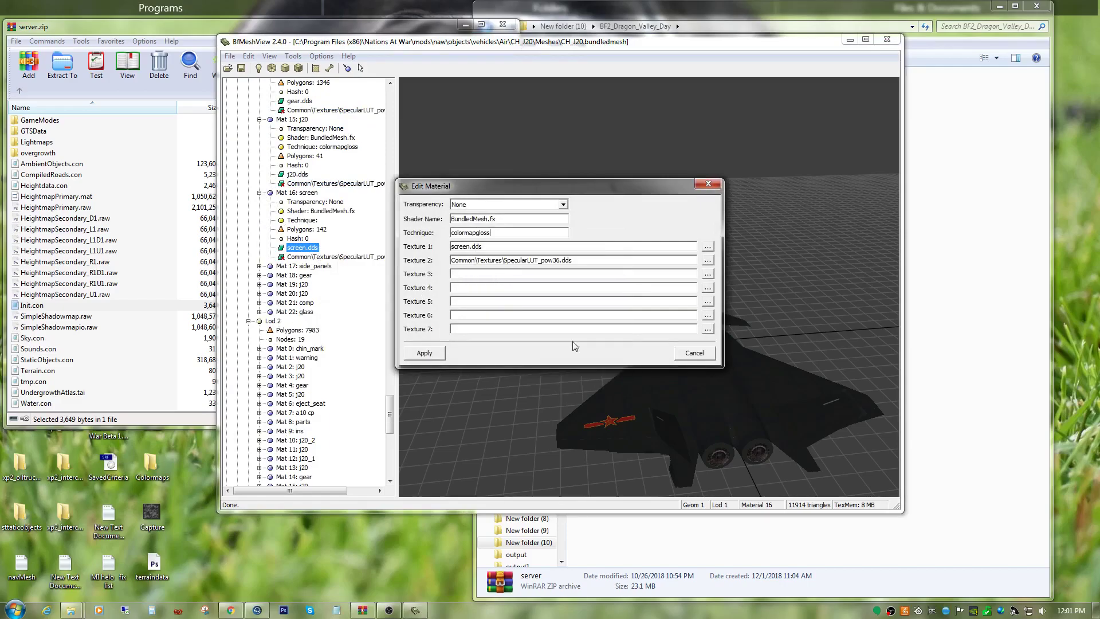
left_click(424, 353)
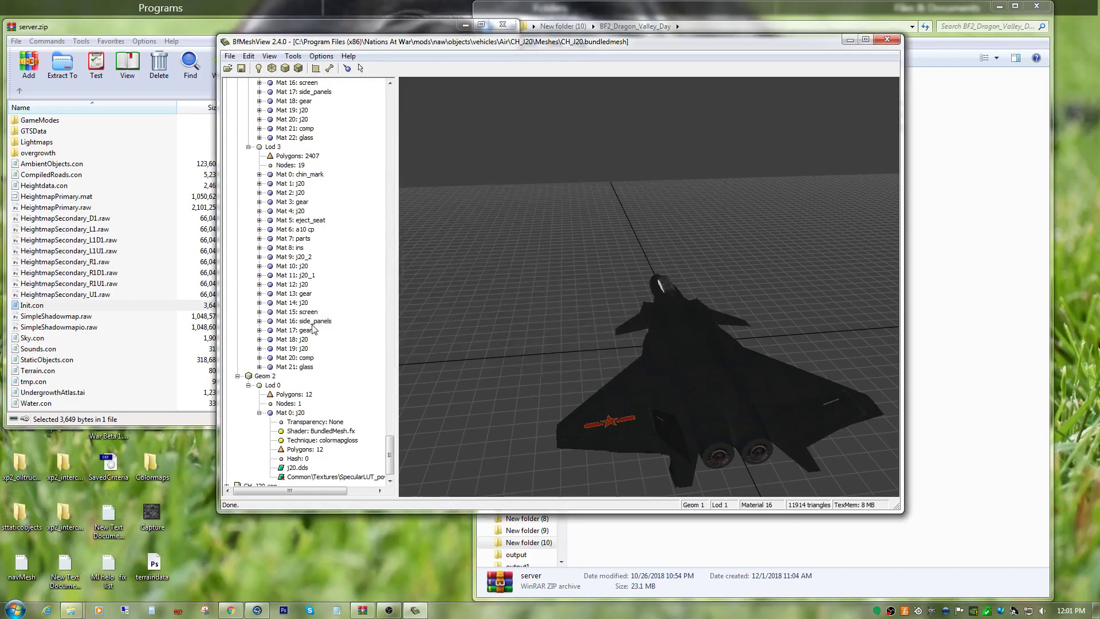
scroll(313, 329, "up", 12)
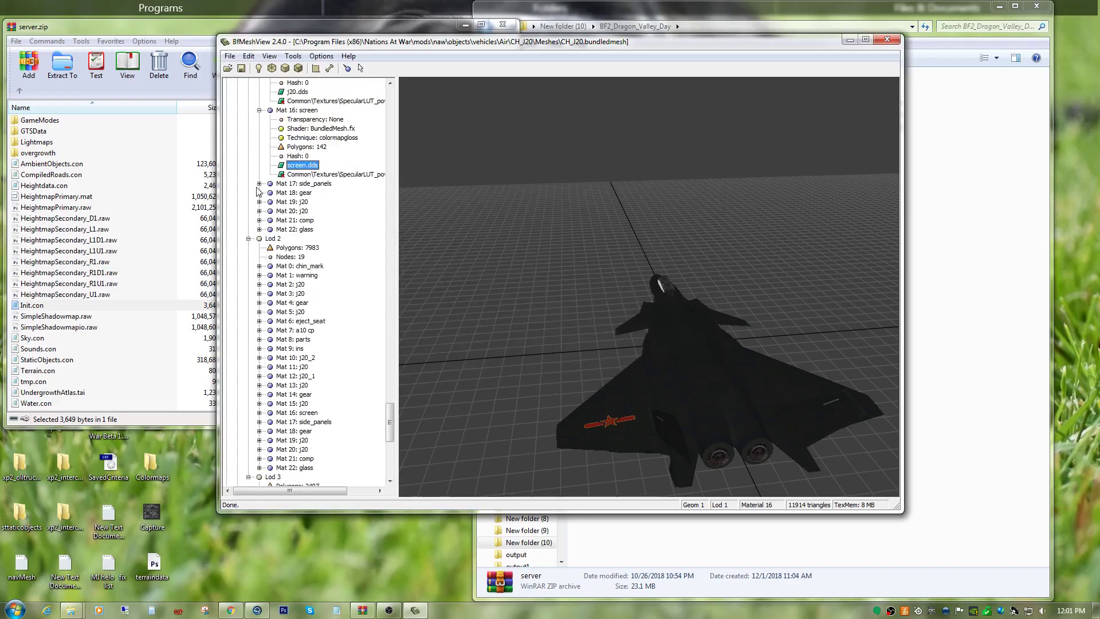
Expand Mat 17: side_panels in Geom 1 Lod 1 and set its technique to colormapgloss.
left_click(259, 184)
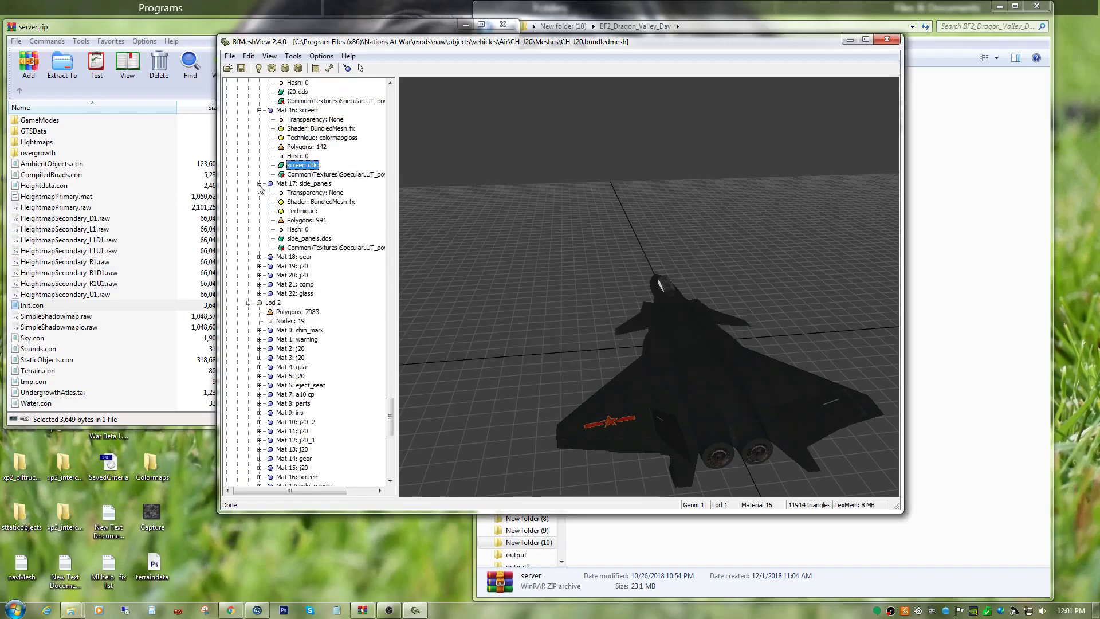
right_click(311, 248)
left_click(337, 294)
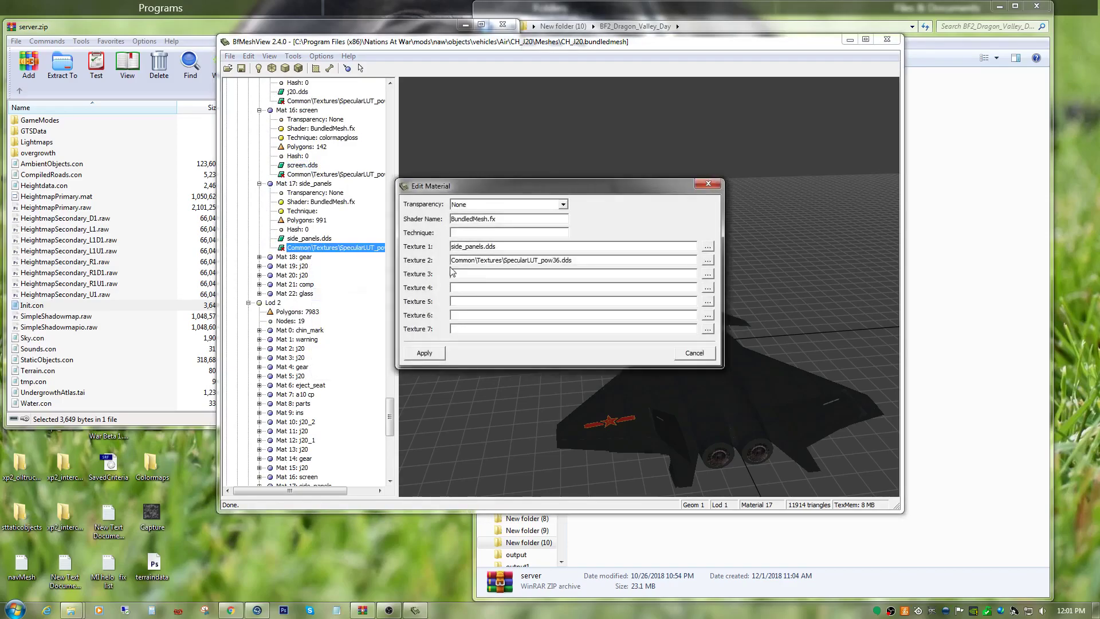
right_click(467, 231)
left_click(484, 279)
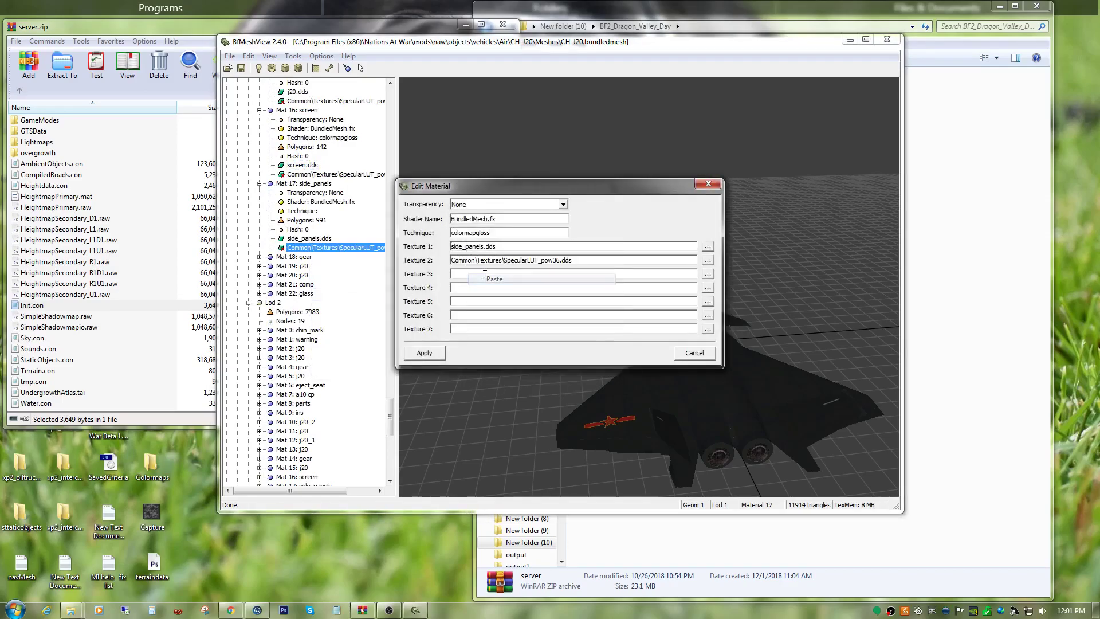
left_click(424, 353)
Expand Mat 18: gear in Geom 1 Lod 1 and set its technique to colormapgloss.
scroll(334, 295, "down", 9)
scroll(334, 295, "up", 10)
left_click(259, 276)
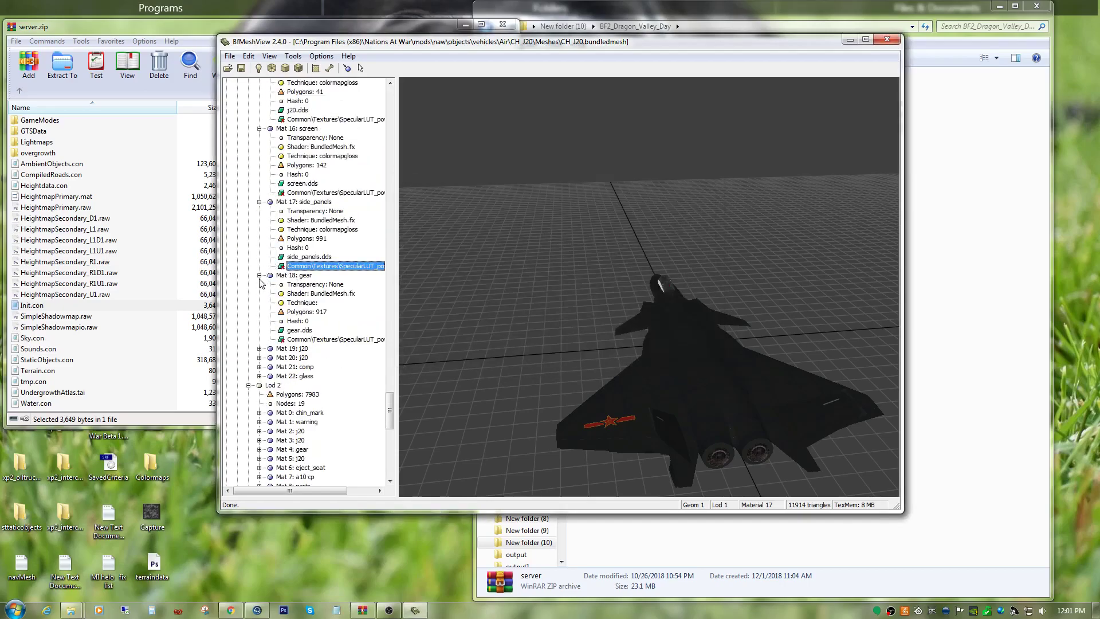
right_click(308, 340)
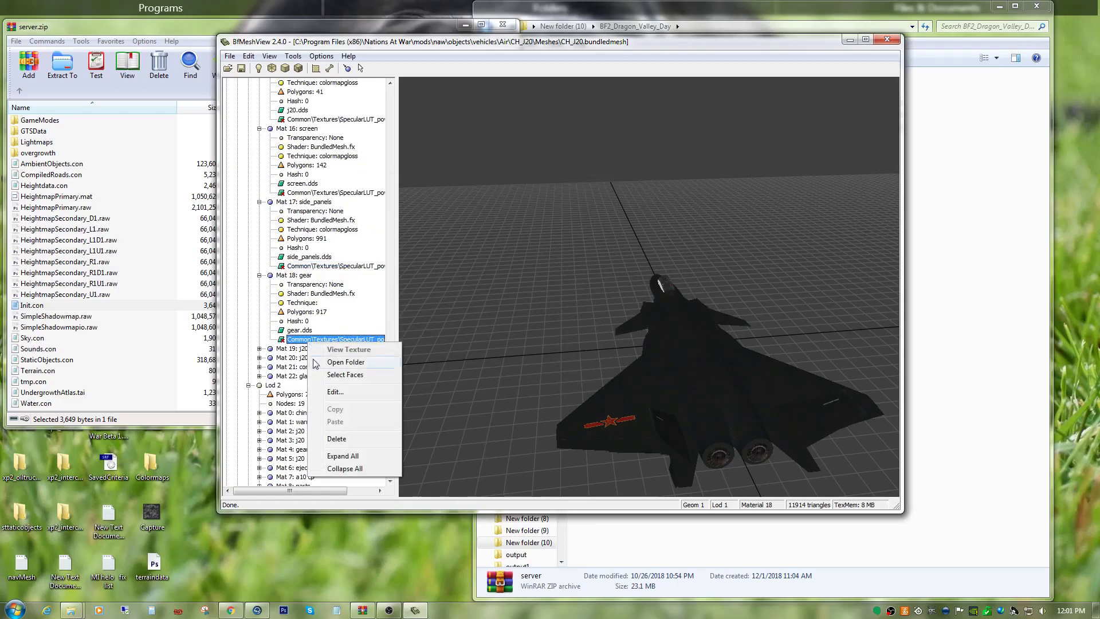
left_click(339, 390)
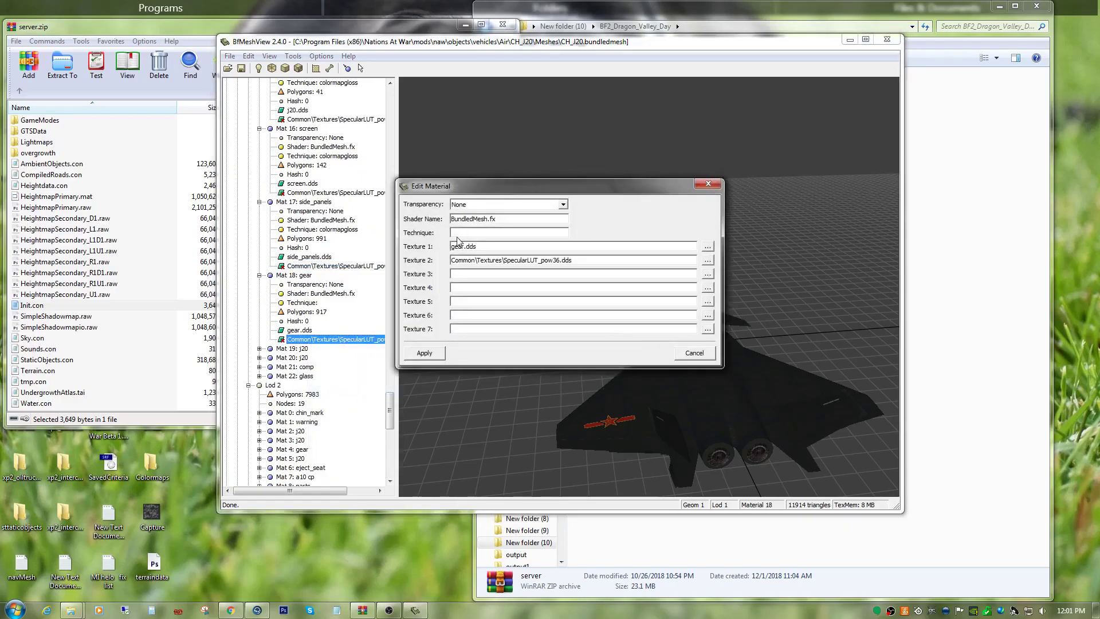
right_click(461, 234)
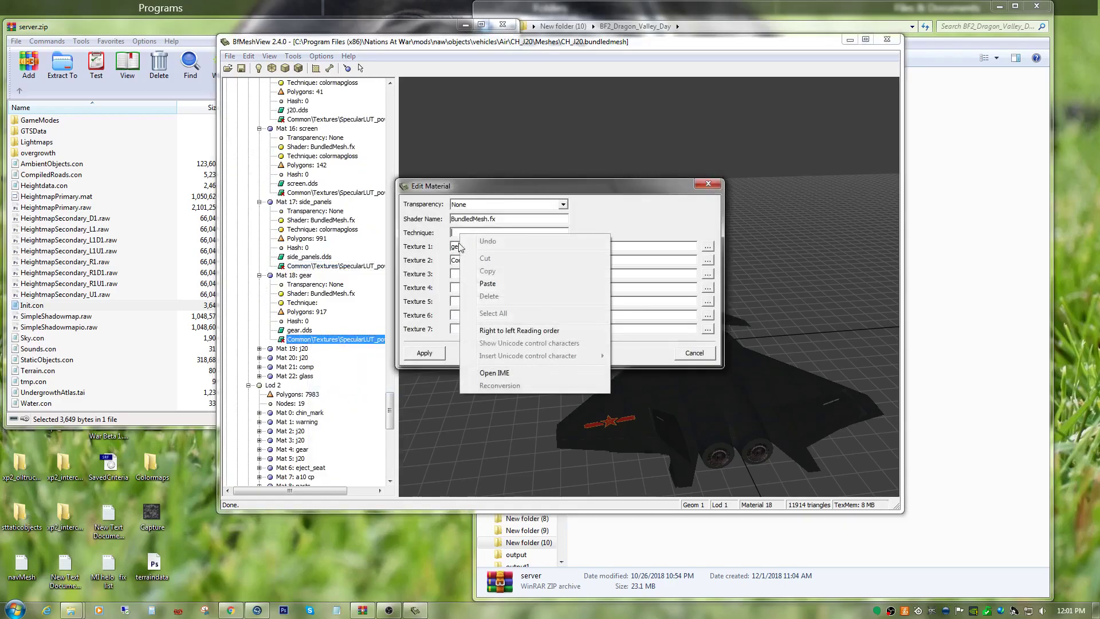
left_click(466, 288)
left_click(425, 353)
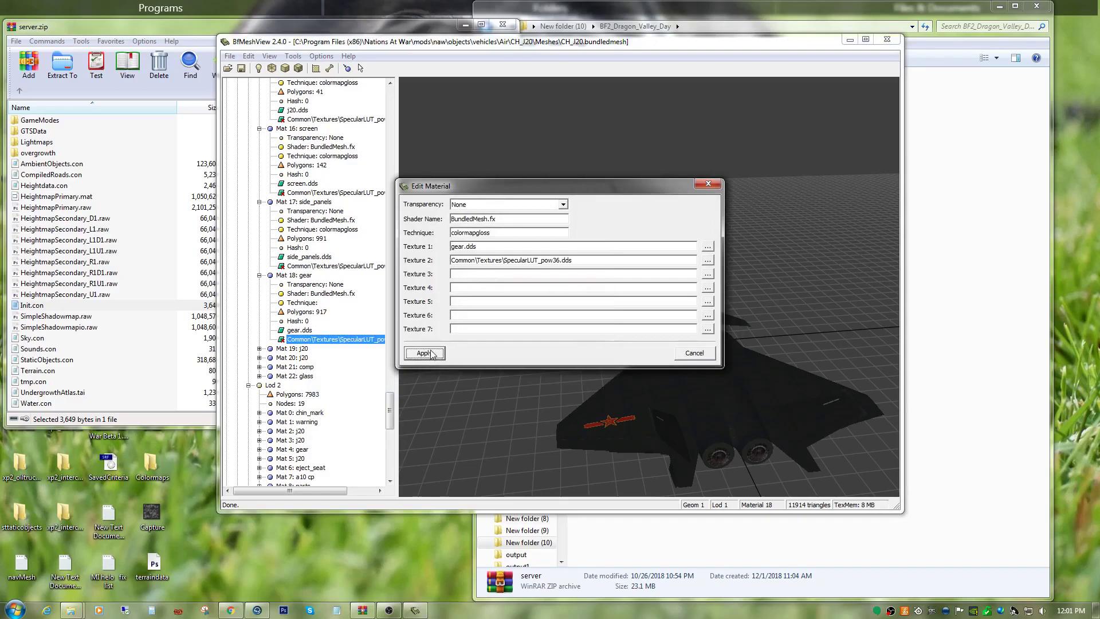
Expand Mat 19: j20 in Geom 1 Lod 1 to show its material properties.
scroll(339, 319, "up", 5)
scroll(340, 319, "up", 4)
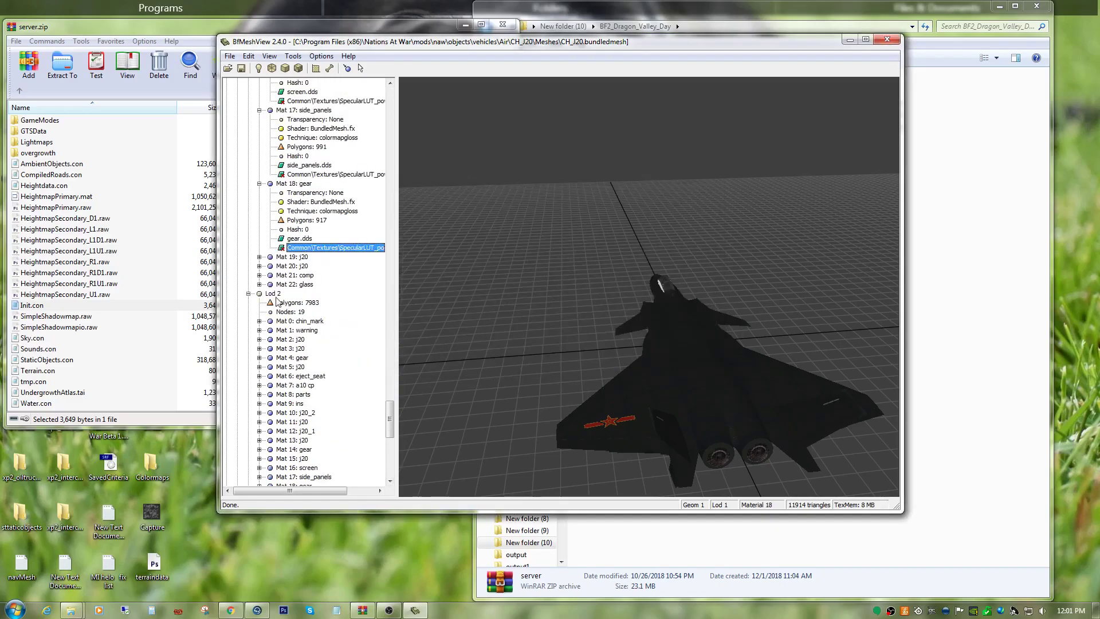
left_click(259, 257)
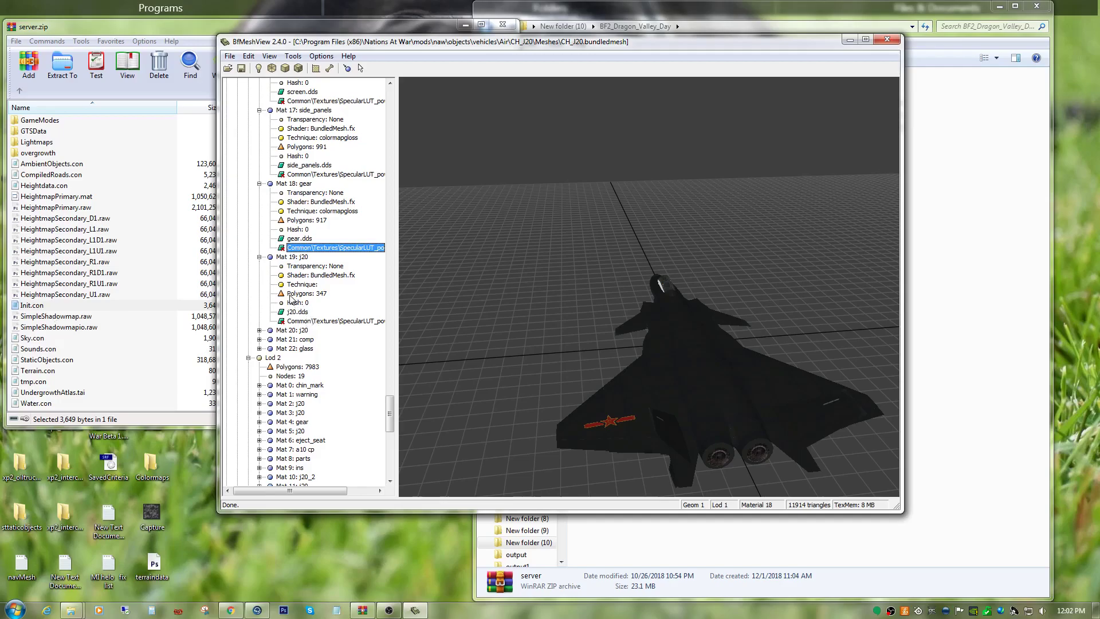
Set the technique of Mat 19: j20 in Geom 1 Lod 1 to colormapgloss.
right_click(289, 321)
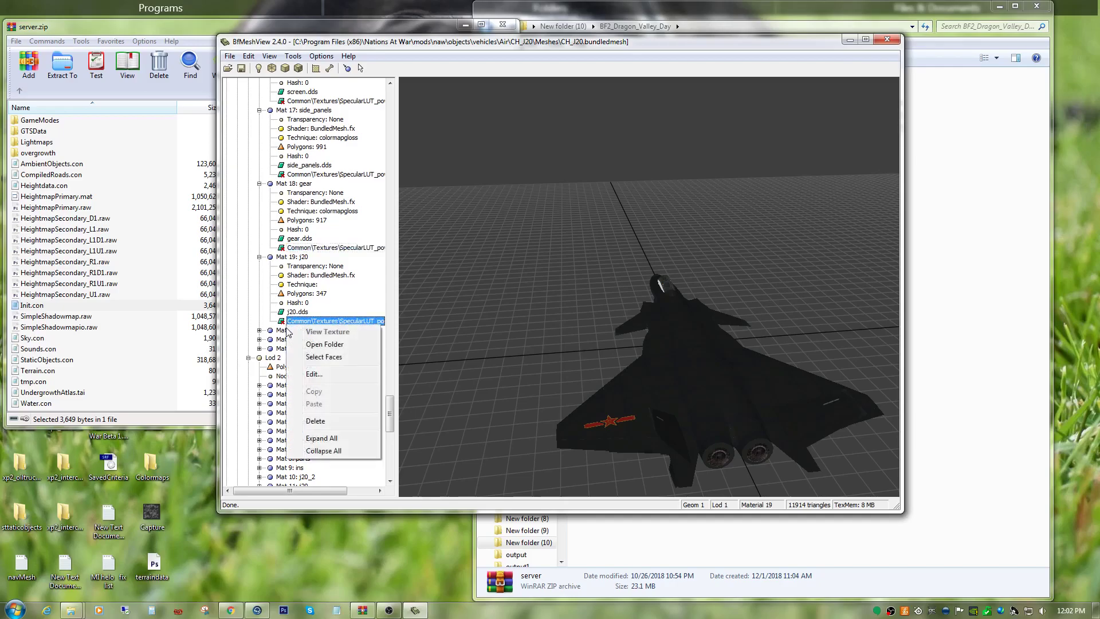
left_click(332, 378)
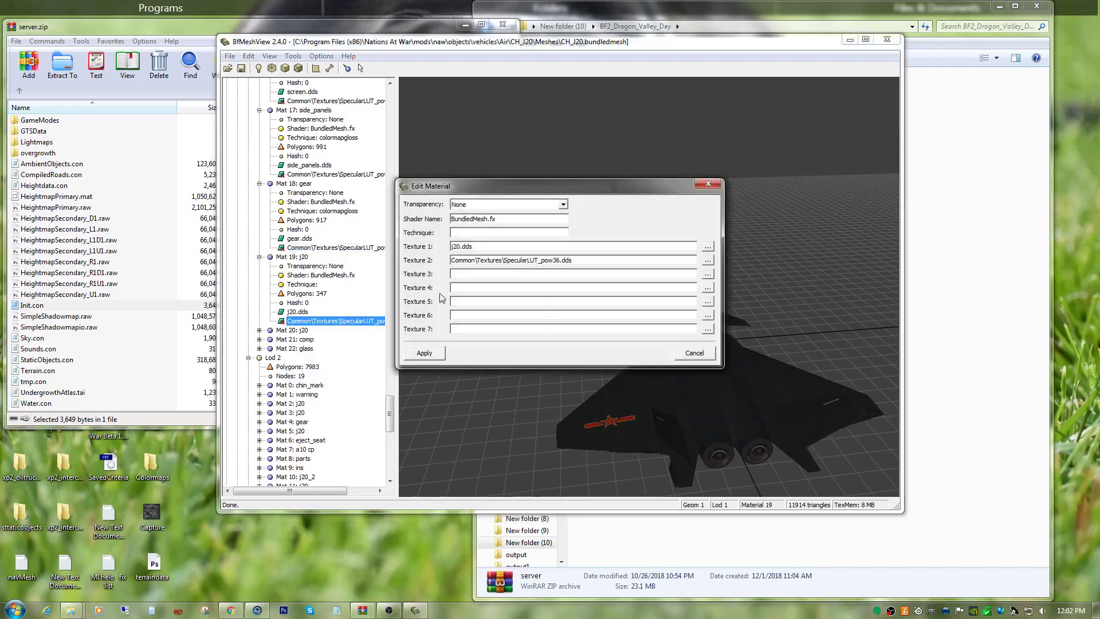
right_click(456, 233)
left_click(467, 281)
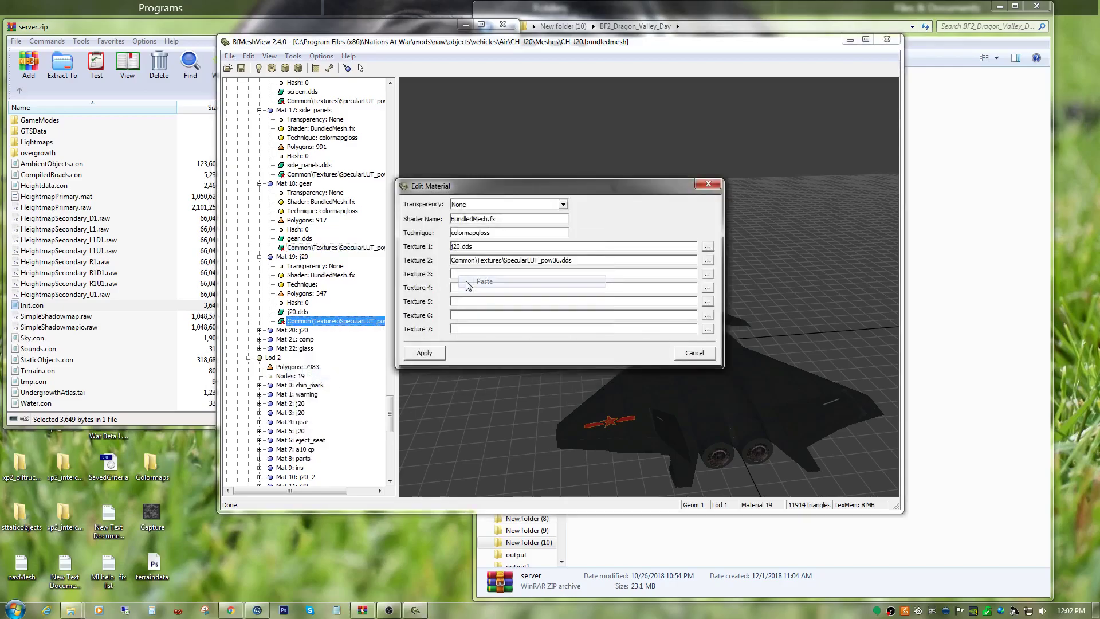
left_click(424, 353)
Expand Mat 20: j20 in Geom 1 Lod 1 and set its technique to colormapgloss.
scroll(338, 366, "up", 14)
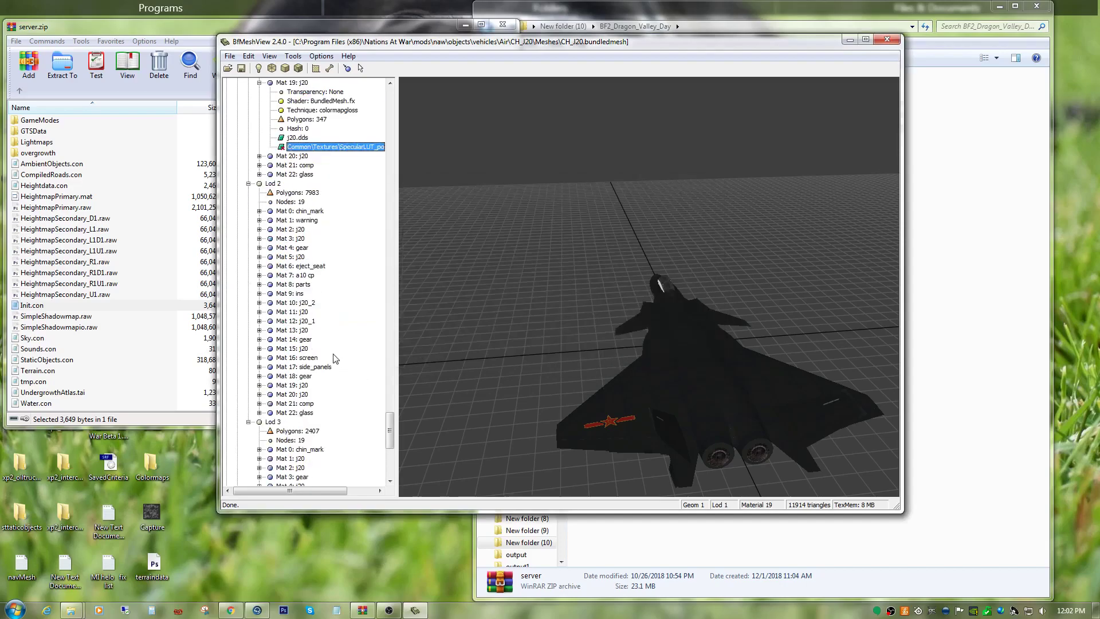
left_click(259, 266)
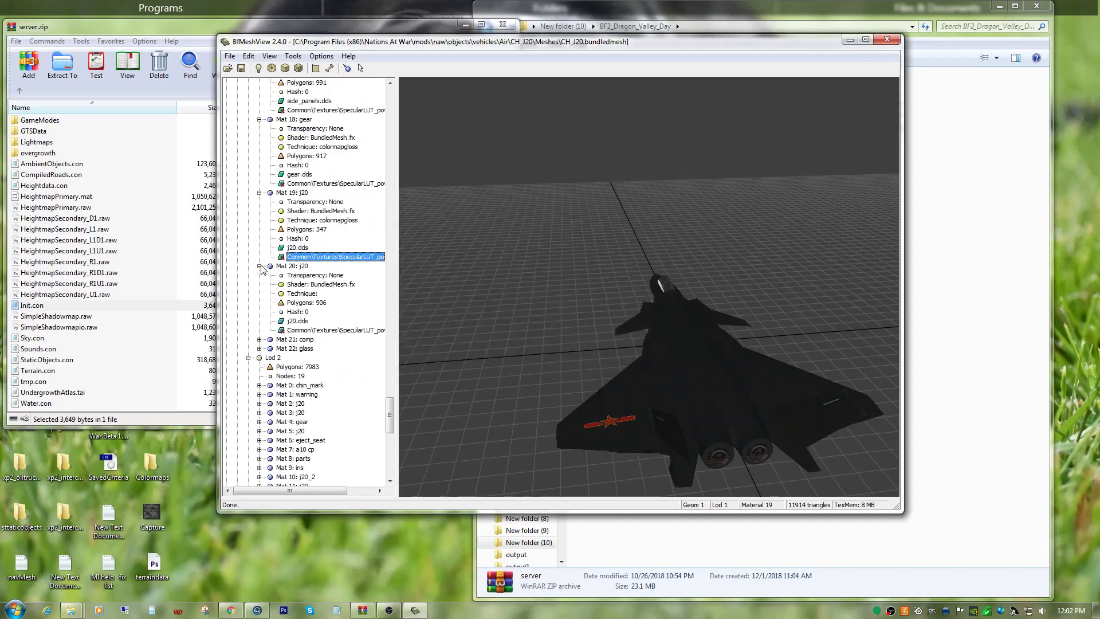
right_click(319, 332)
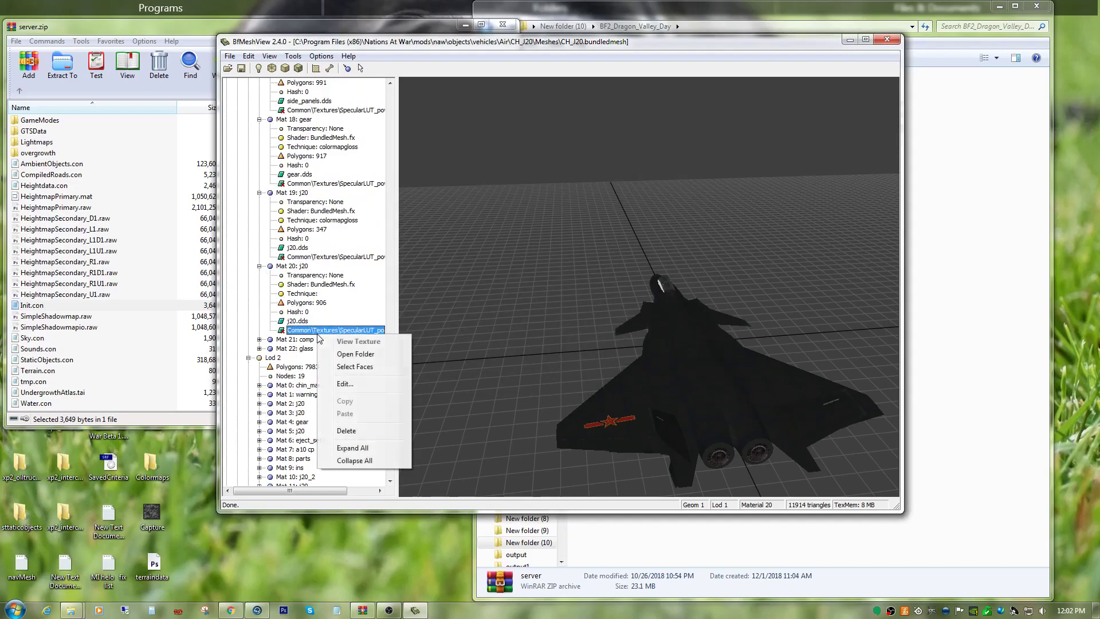
left_click(345, 384)
right_click(461, 243)
left_click(461, 234)
right_click(461, 235)
left_click(469, 285)
left_click(424, 352)
Expand Mat 21: comp and Mat 22: glass in Geom 1 Lod 1, and set the comp material's technique to colormapgloss.
scroll(343, 343, "up", 10)
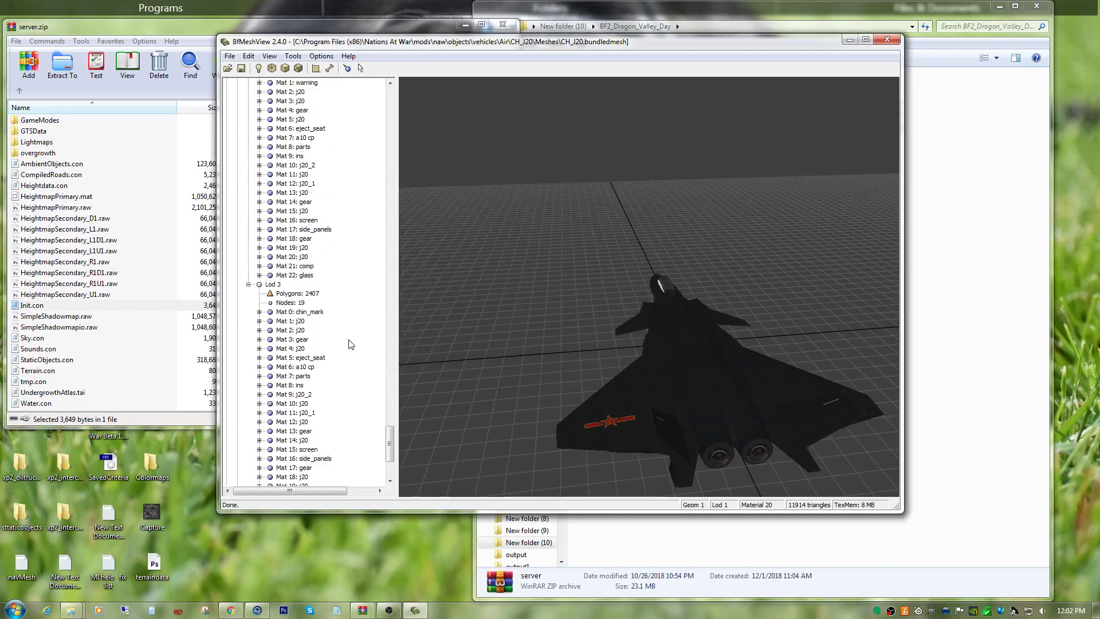
left_click(260, 165)
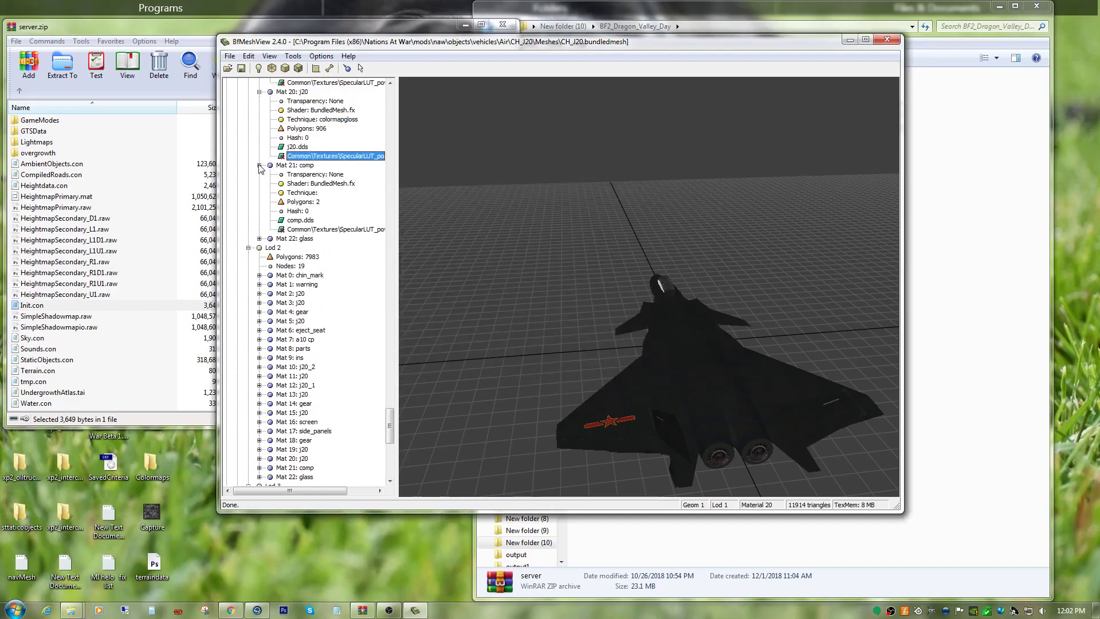
right_click(308, 229)
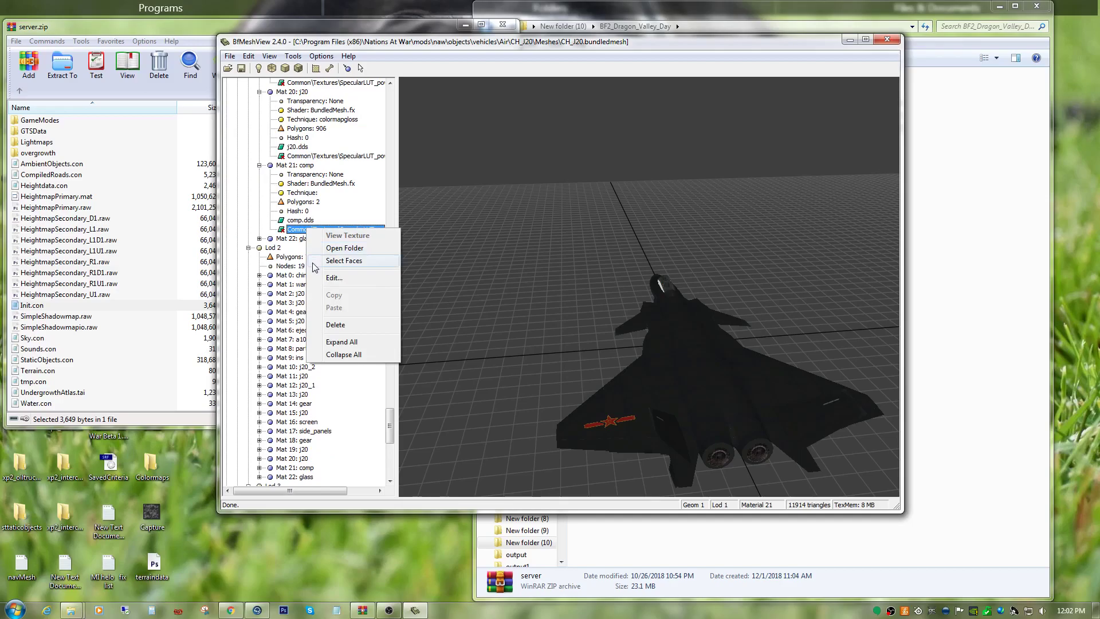
left_click(302, 211)
left_click(301, 193)
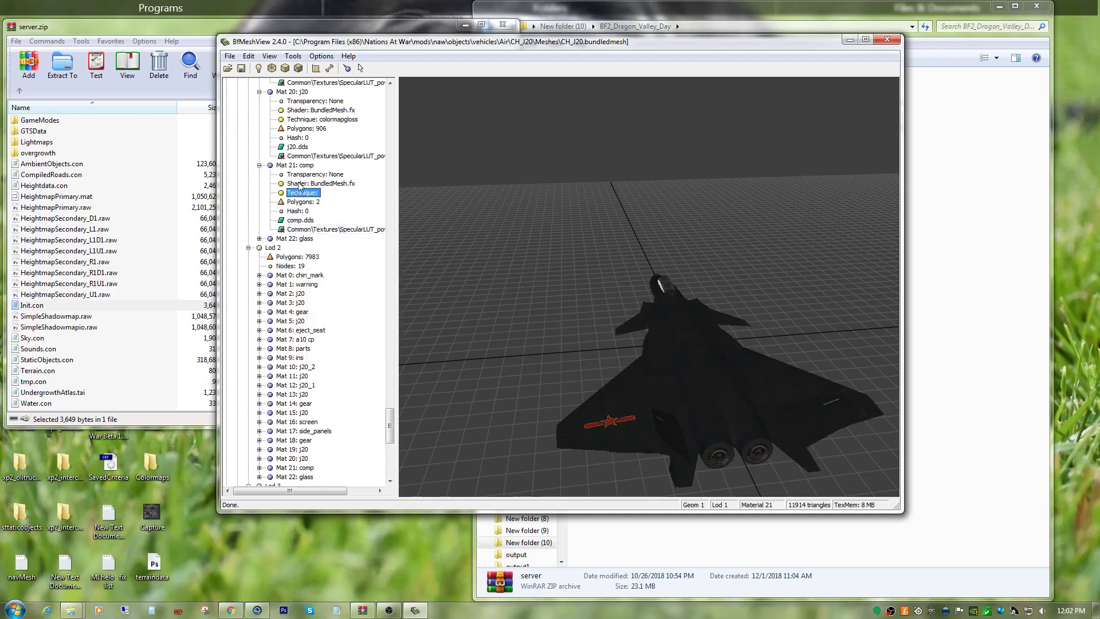
left_click(295, 165)
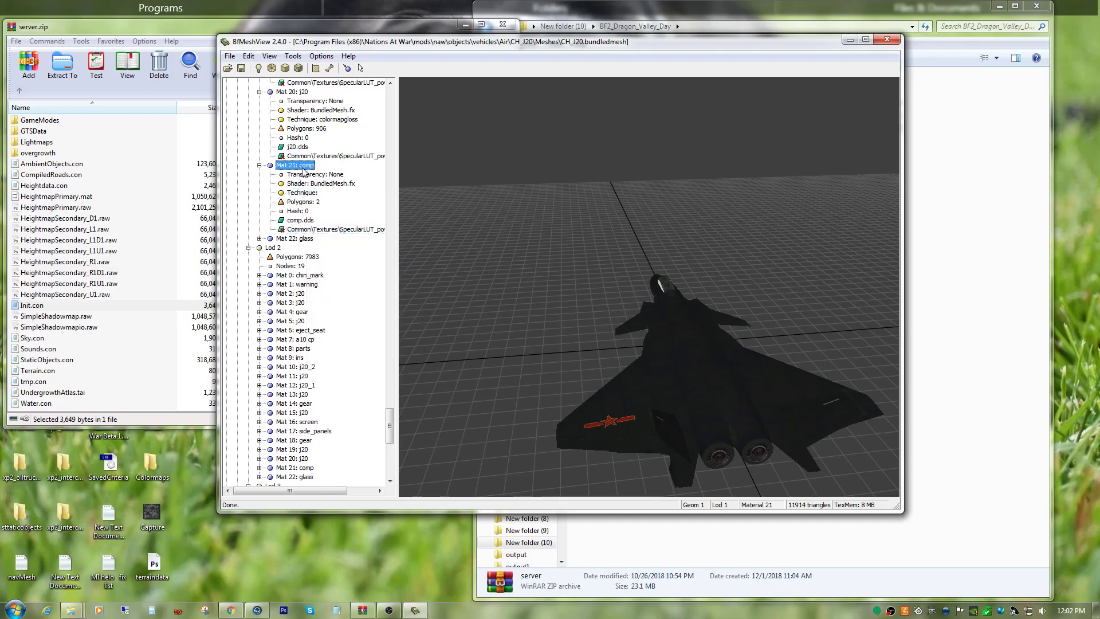
left_click(315, 230)
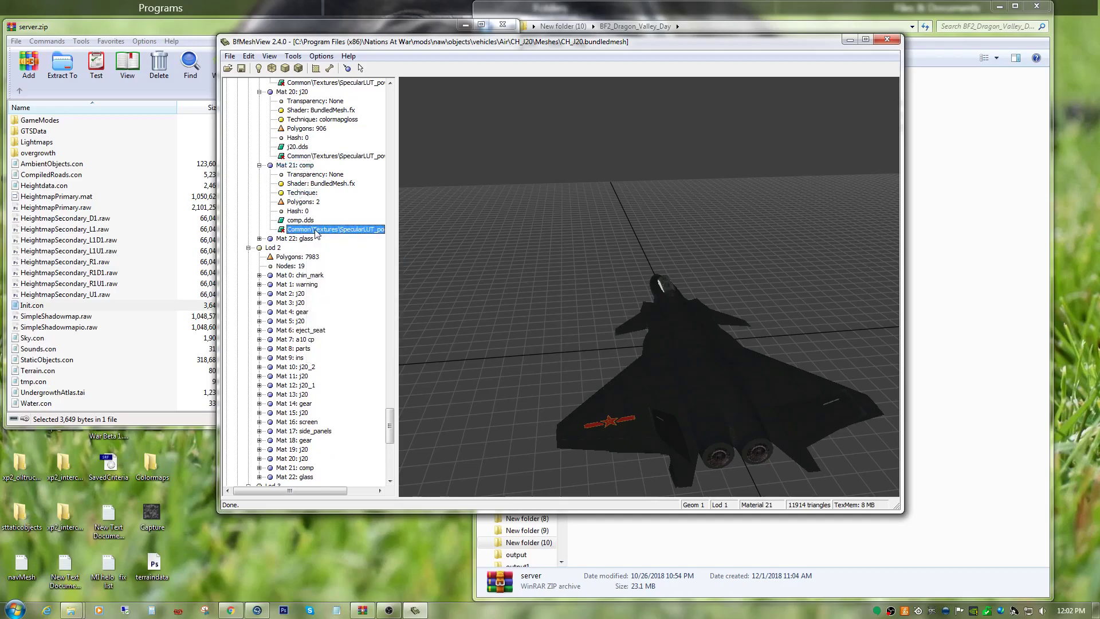
left_click(259, 239)
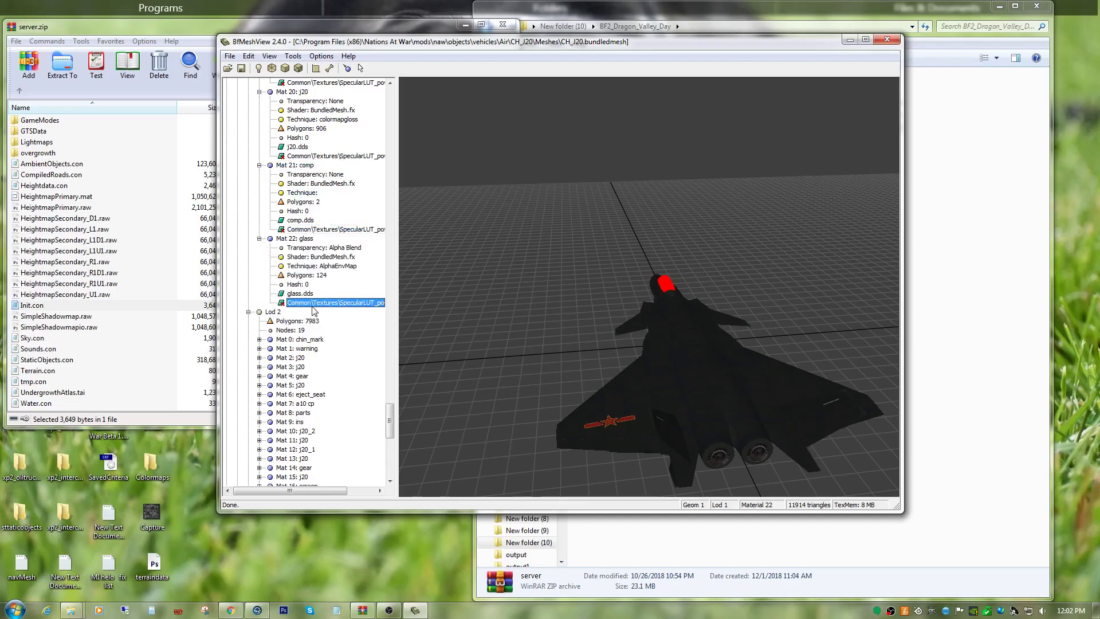
right_click(307, 231)
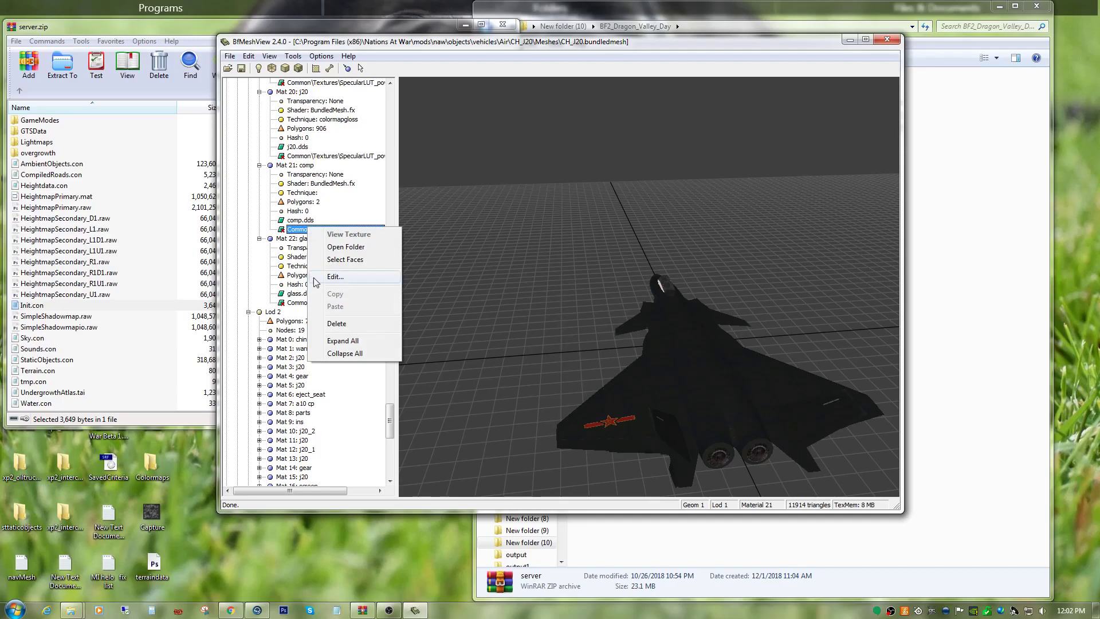
left_click(336, 276)
right_click(488, 238)
left_click(508, 280)
left_click(435, 354)
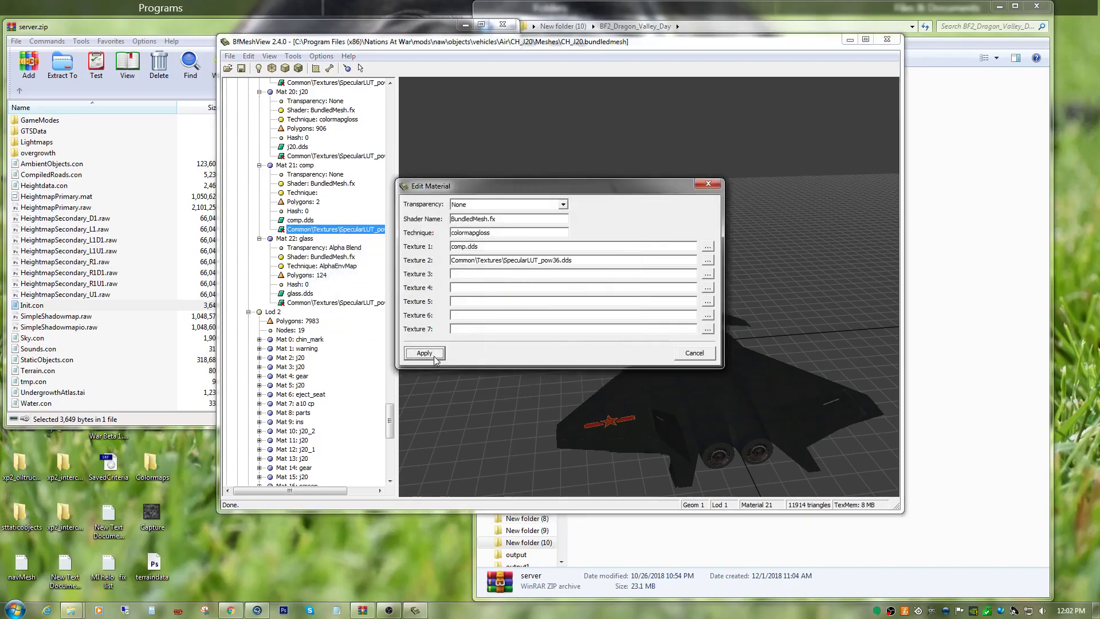
Expand Mat 0: chin_mark in Geom 1 Lod 2 and set its technique to colormapgloss.
scroll(353, 408, "down", 1)
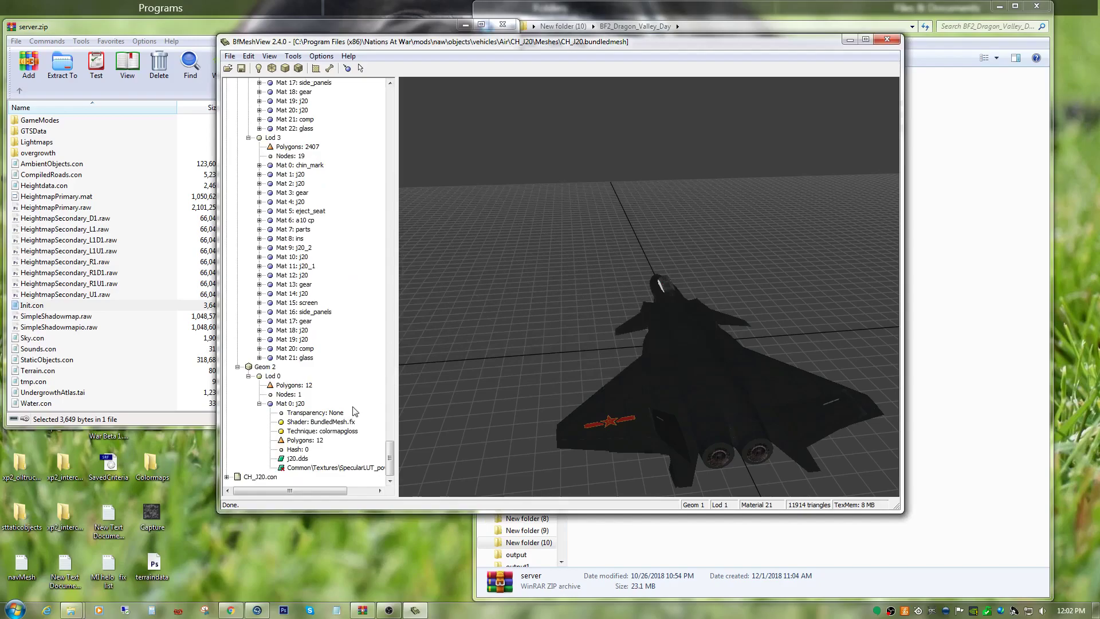
scroll(318, 398, "up", 10)
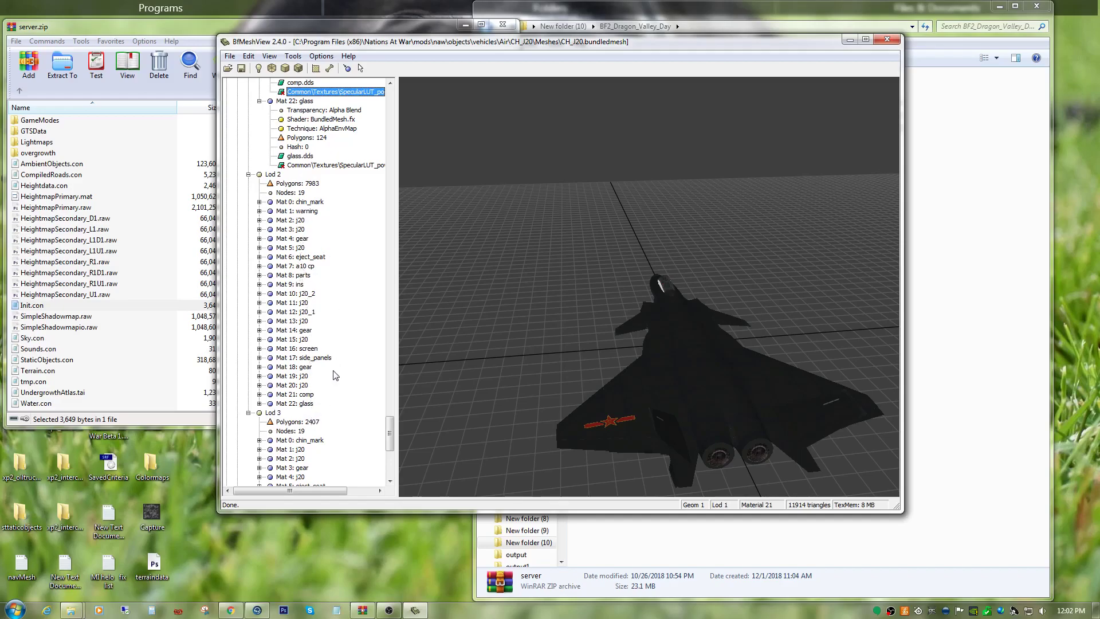
scroll(349, 322, "up", 4)
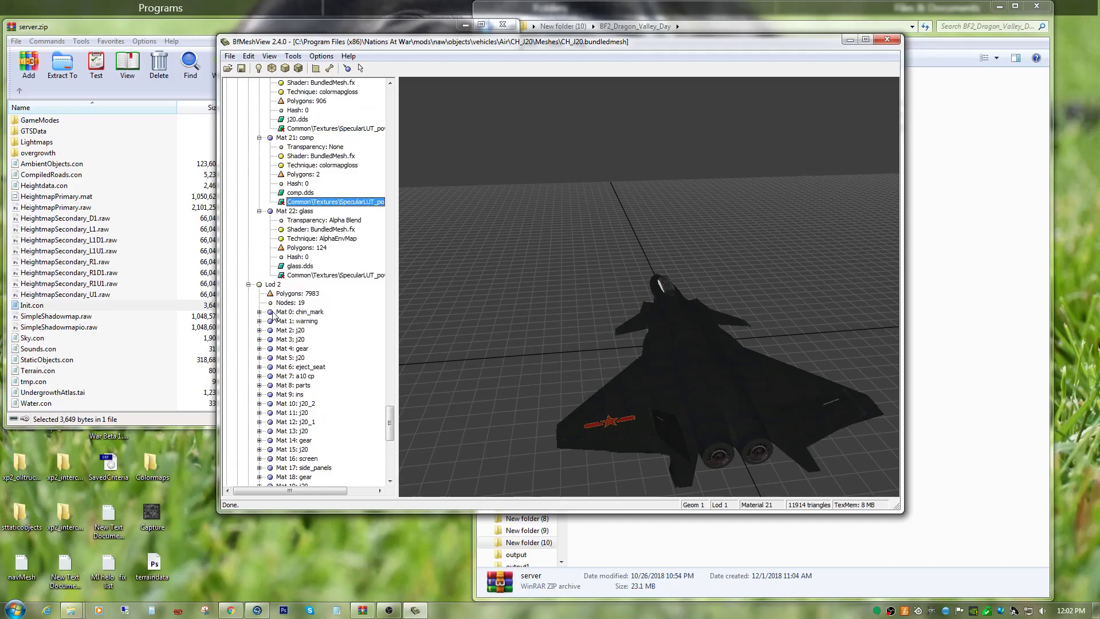
scroll(273, 315, "down", 4)
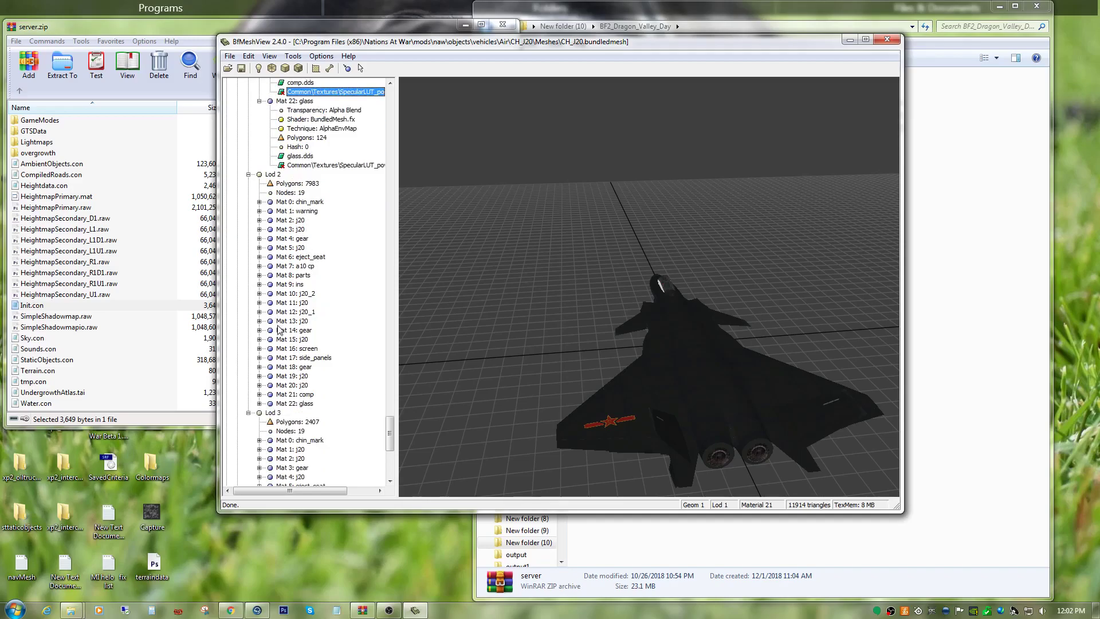
left_click(259, 202)
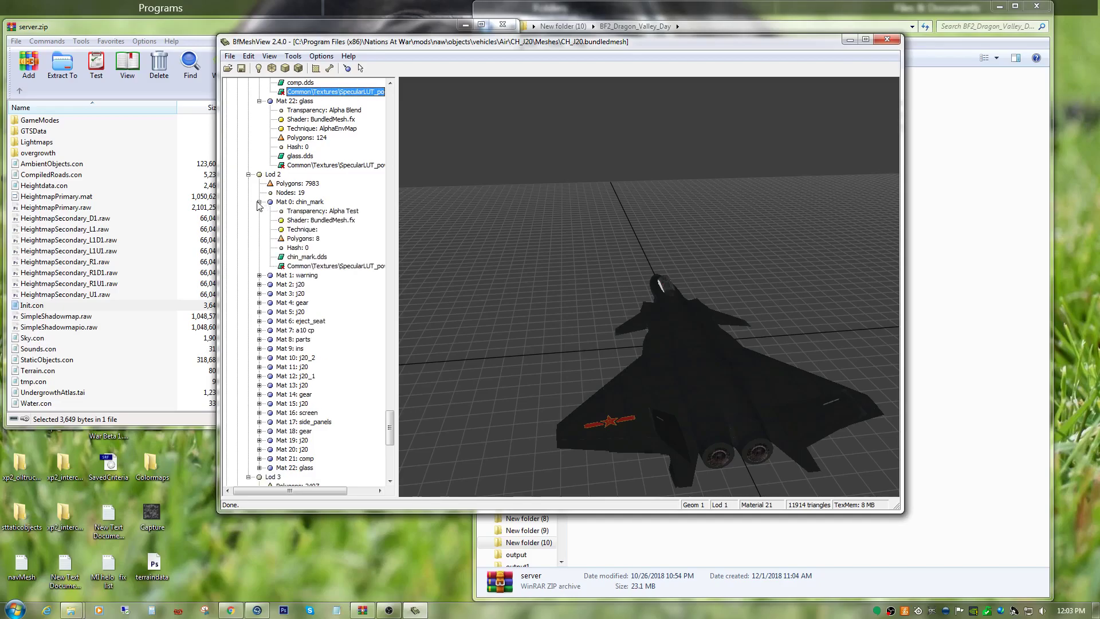
right_click(312, 266)
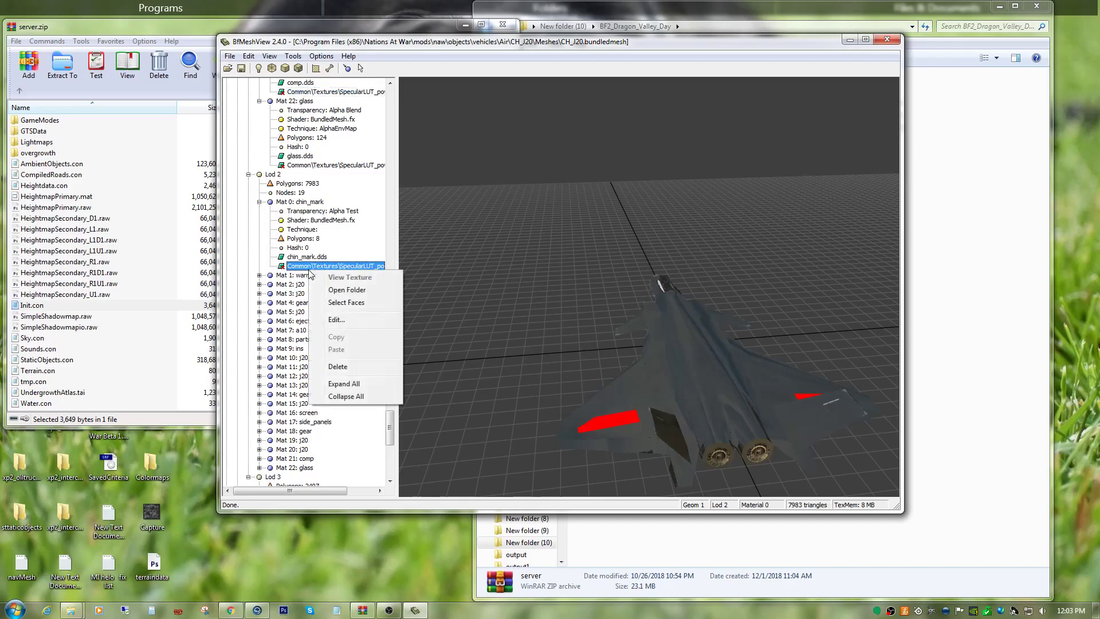
left_click(322, 323)
right_click(467, 235)
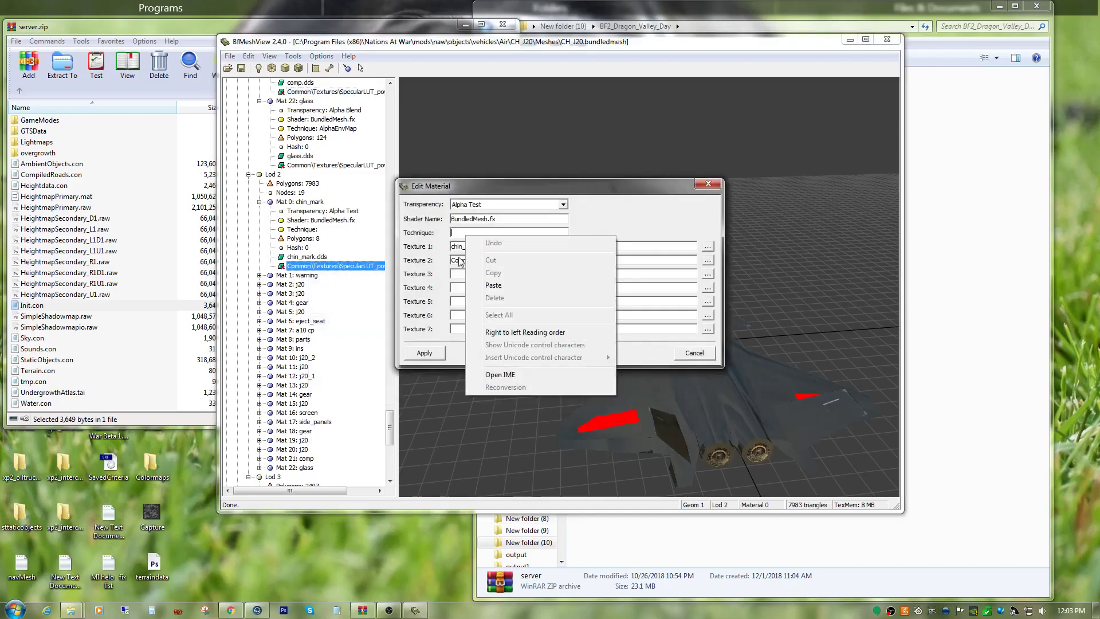
left_click(476, 288)
left_click(431, 354)
Expand Mat 1: warning in Geom 1 Lod 2 and set its technique to colormapgloss.
scroll(287, 220, "up", 8)
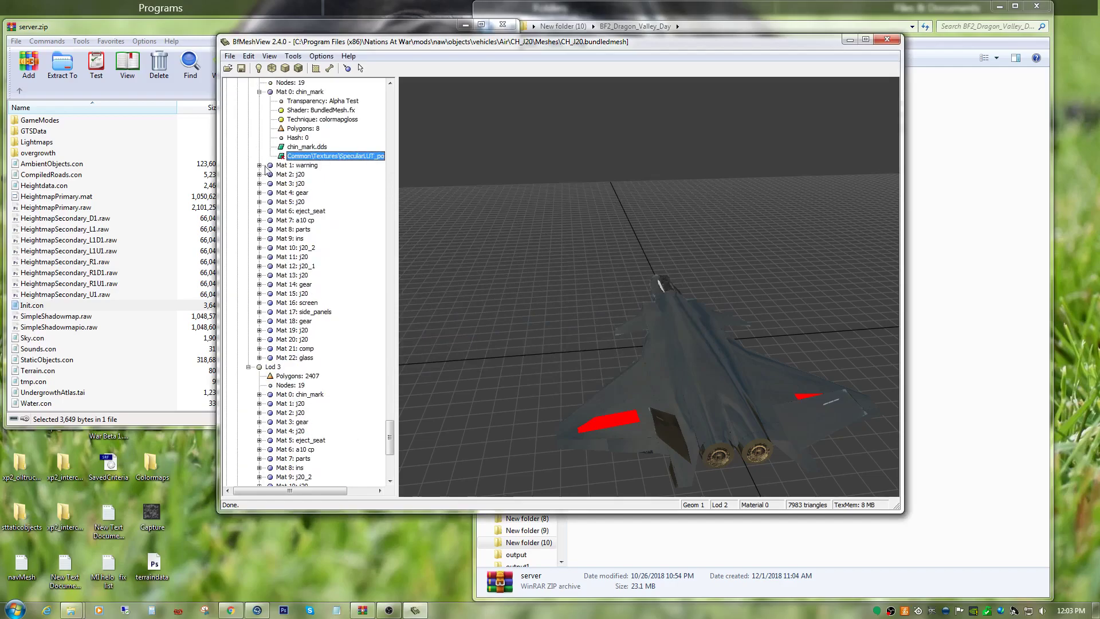
left_click(259, 165)
right_click(303, 231)
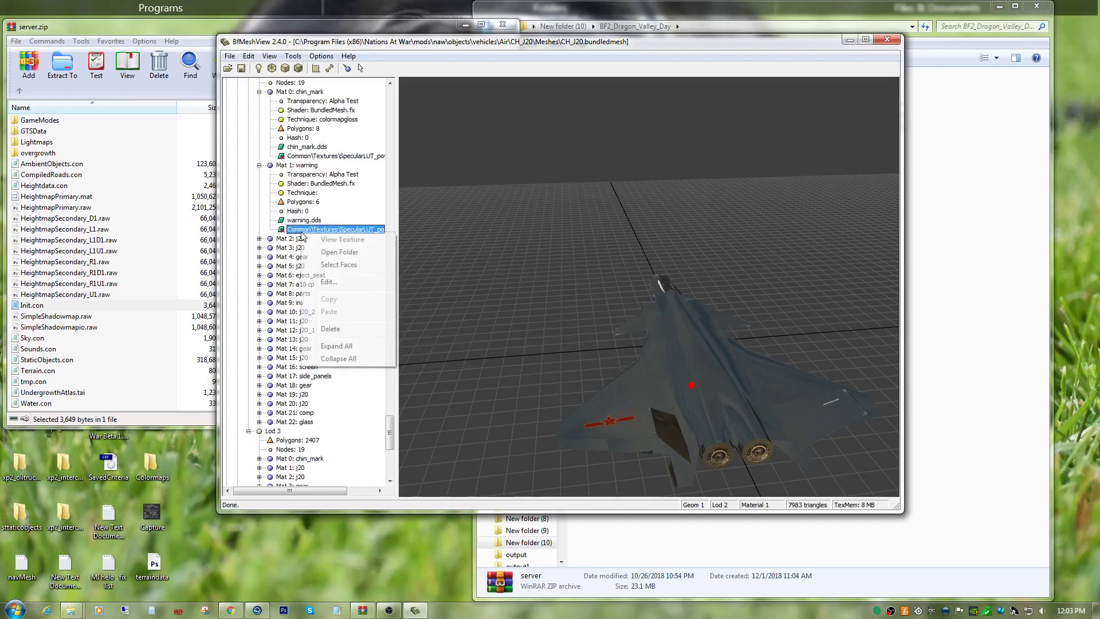
left_click(320, 280)
right_click(478, 235)
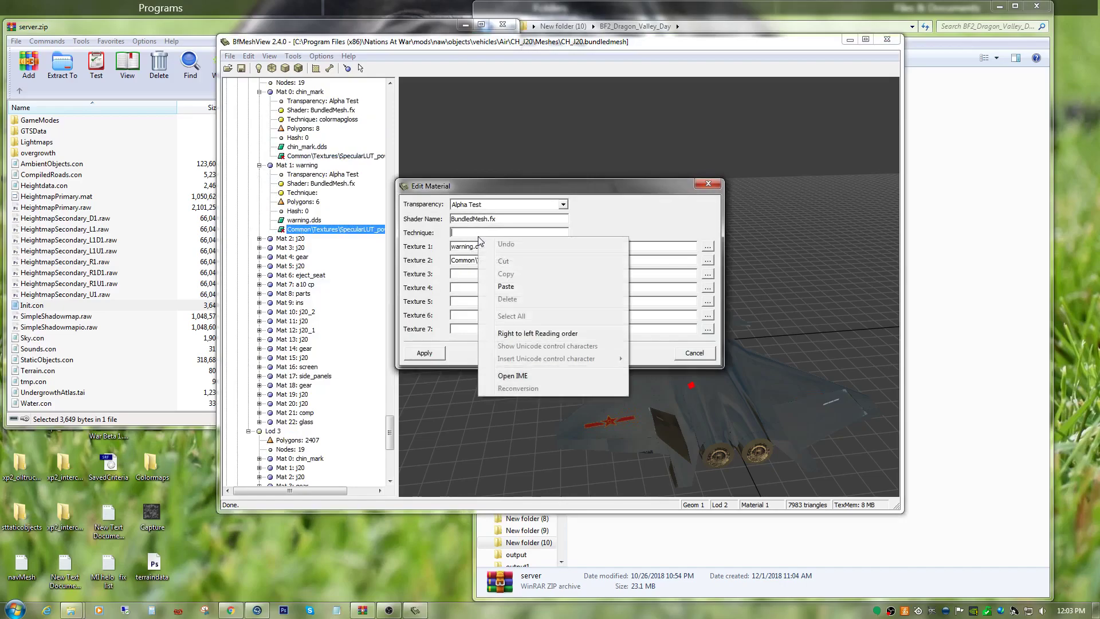
left_click(506, 286)
left_click(424, 352)
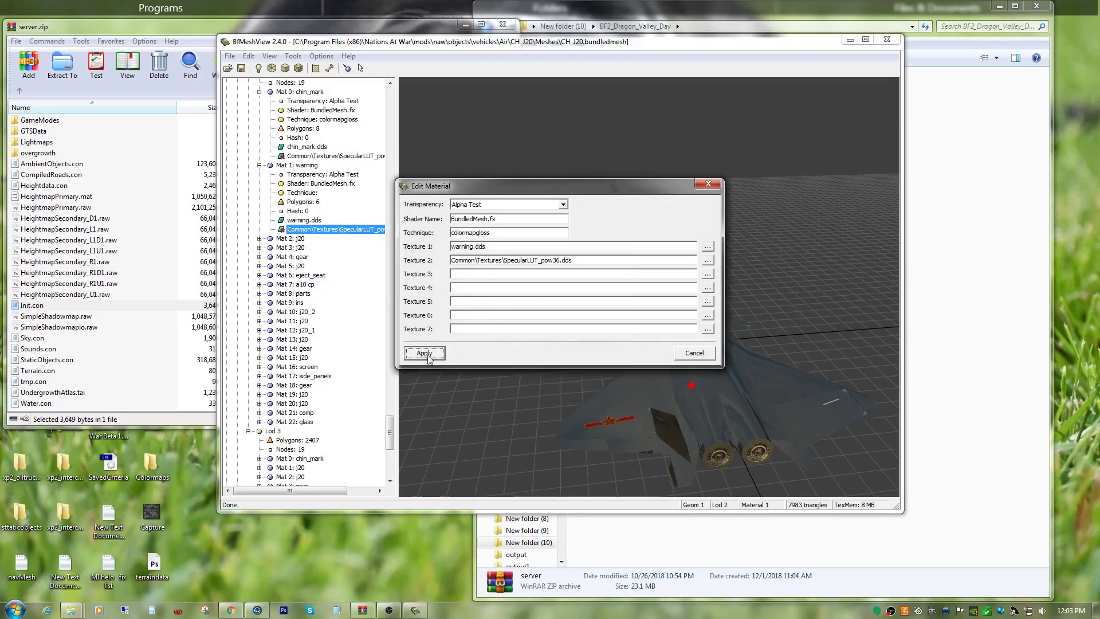
Expand Mat 2: j20 in Geom 1 Lod 2 and replace its technique with colormapgloss.
scroll(274, 216, "up", 9)
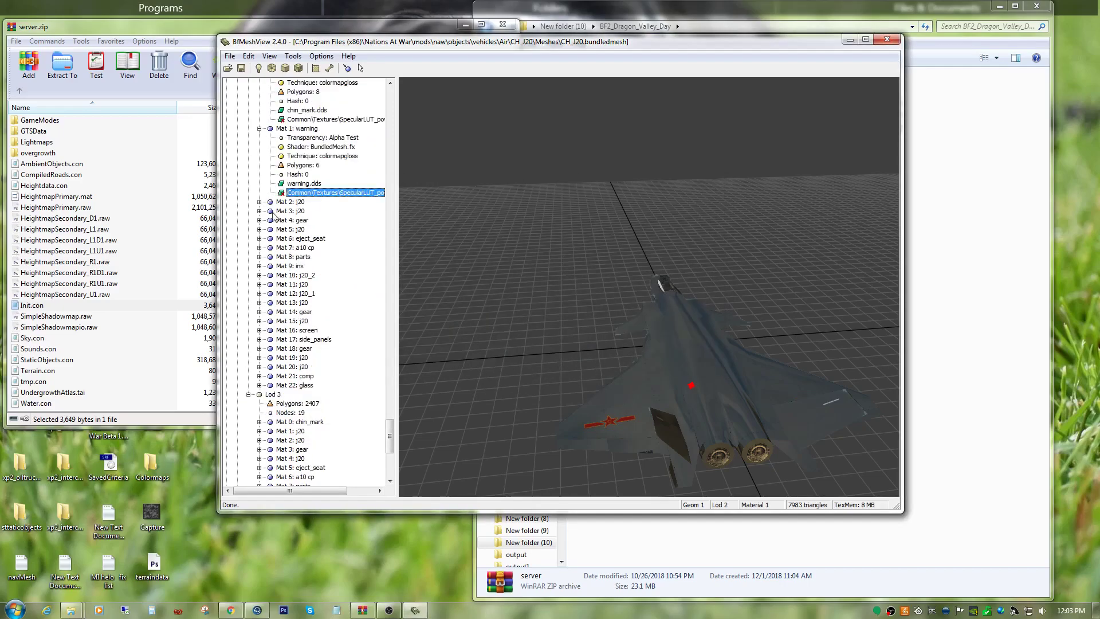
left_click(259, 202)
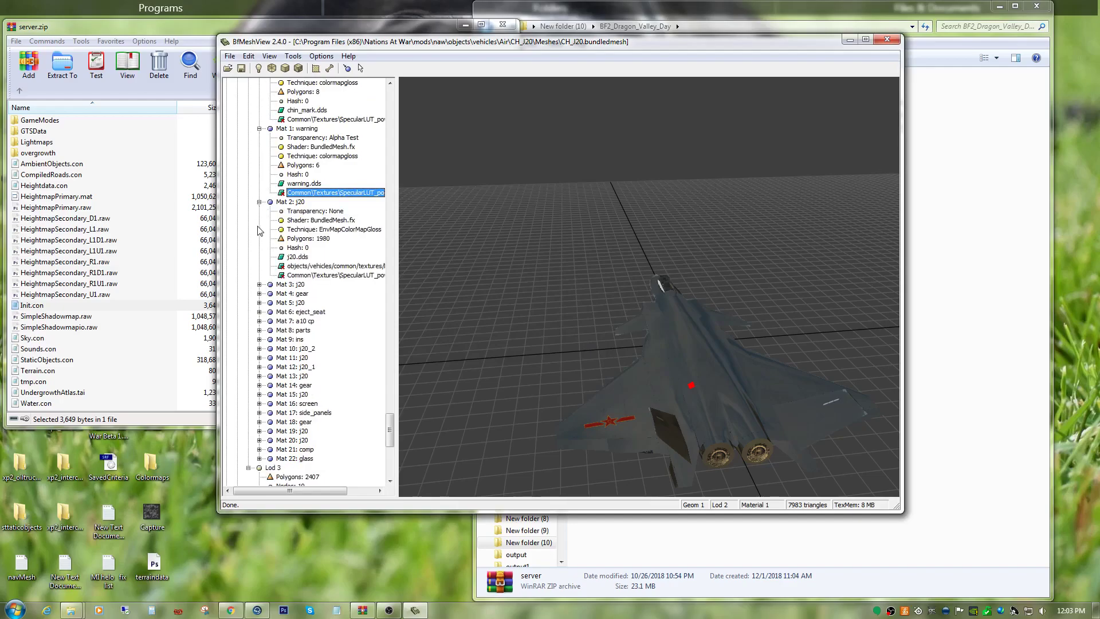
right_click(310, 276)
left_click(351, 327)
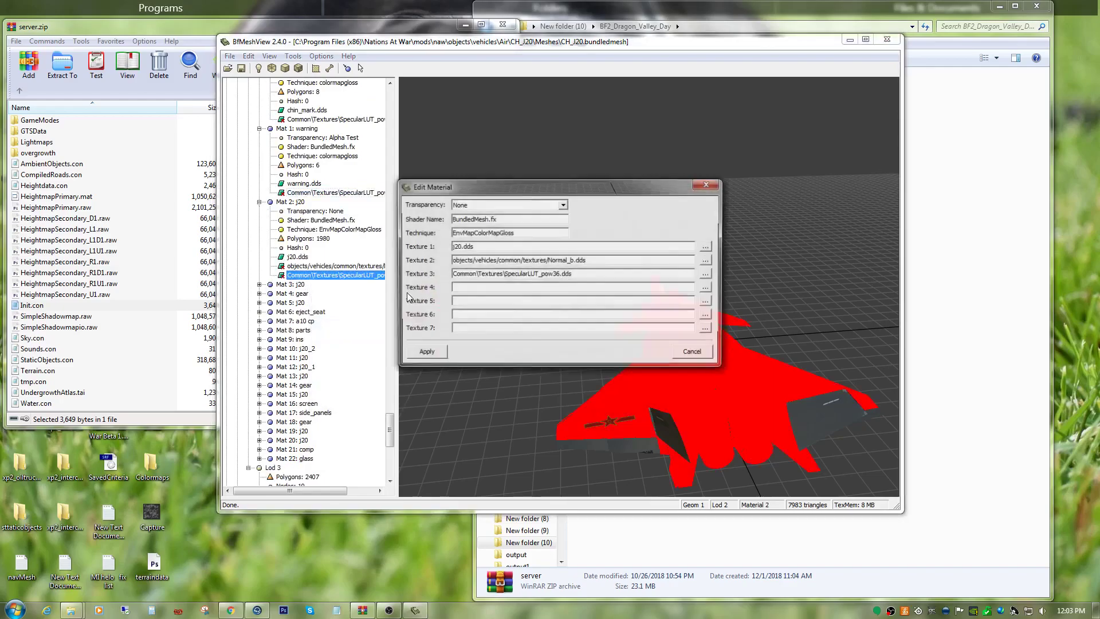
double_click(518, 235)
right_click(518, 234)
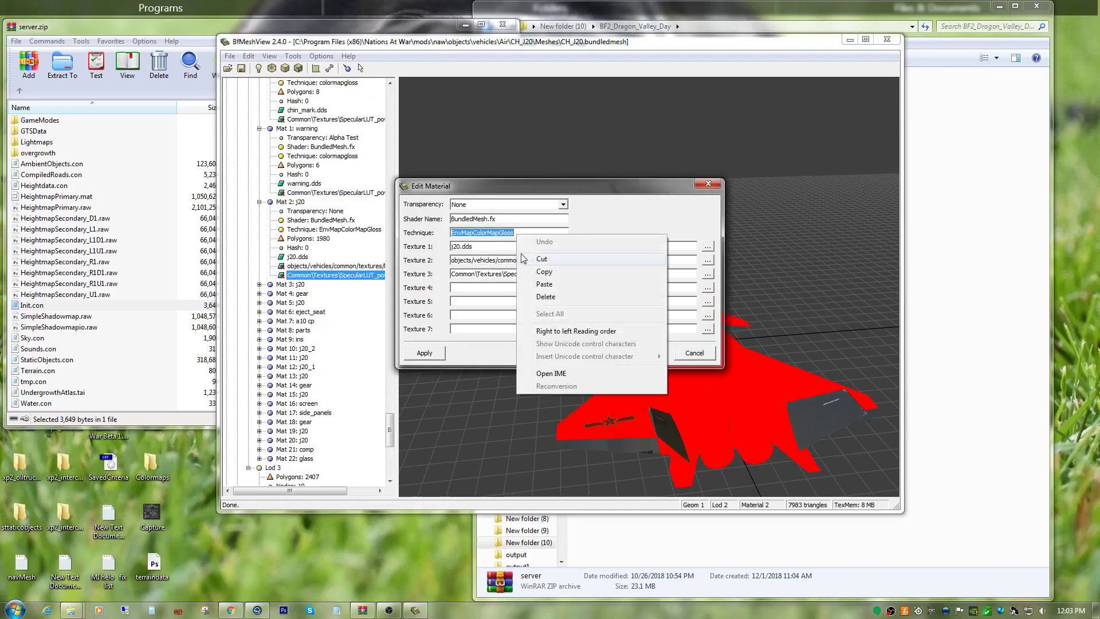
left_click(544, 285)
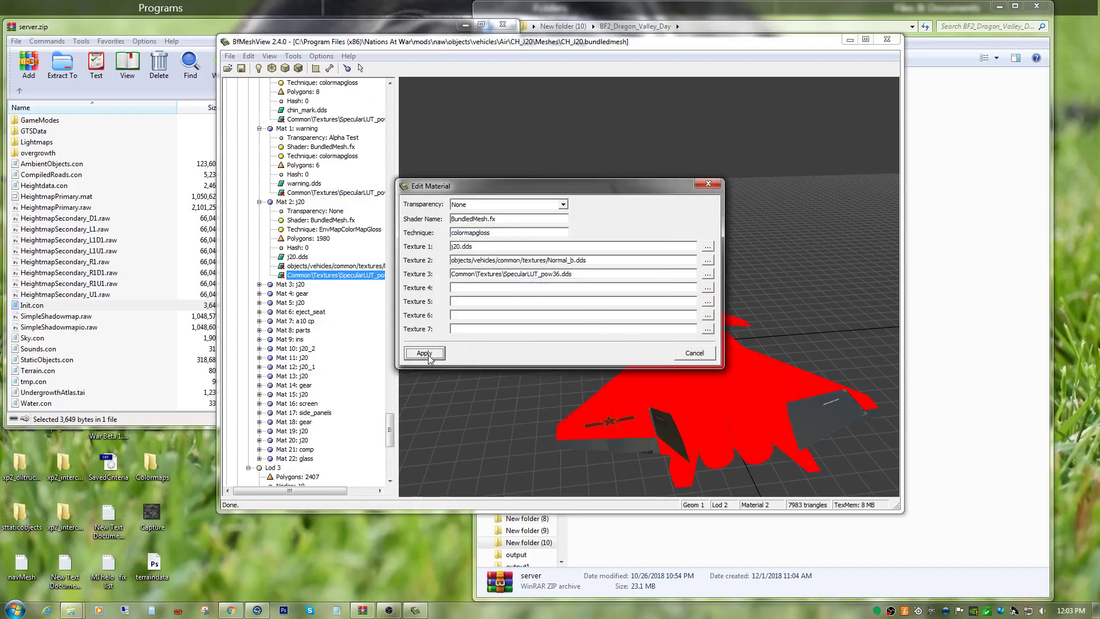
left_click(425, 353)
Expand Mat 3: j20 in Geom 1 Lod 2 and replace its technique with colormapgloss.
scroll(308, 279, "up", 8)
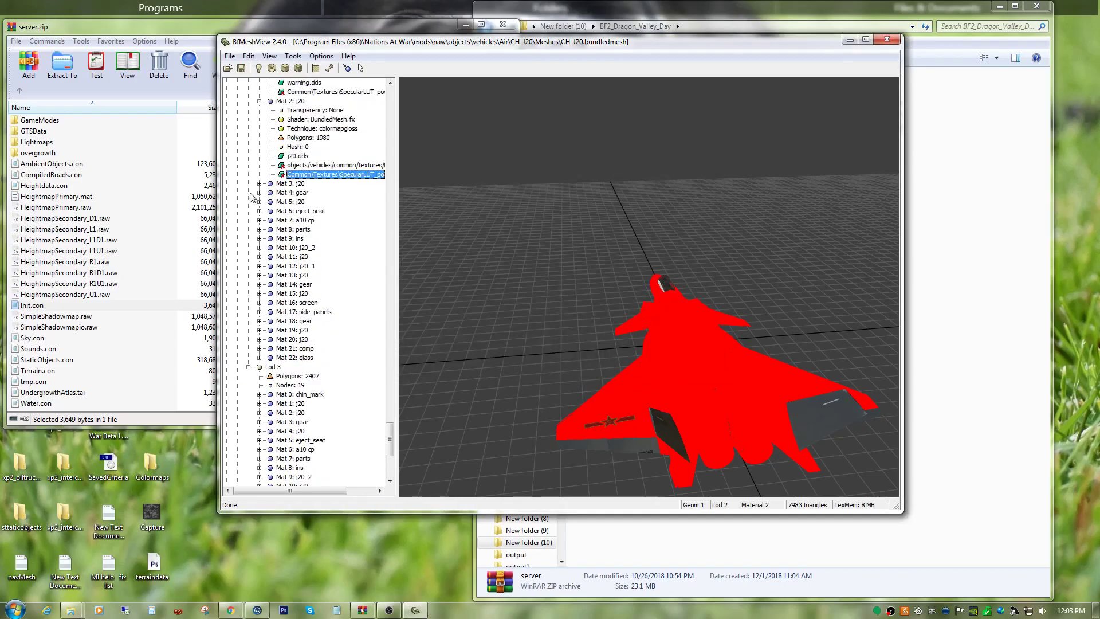
left_click(259, 184)
right_click(308, 257)
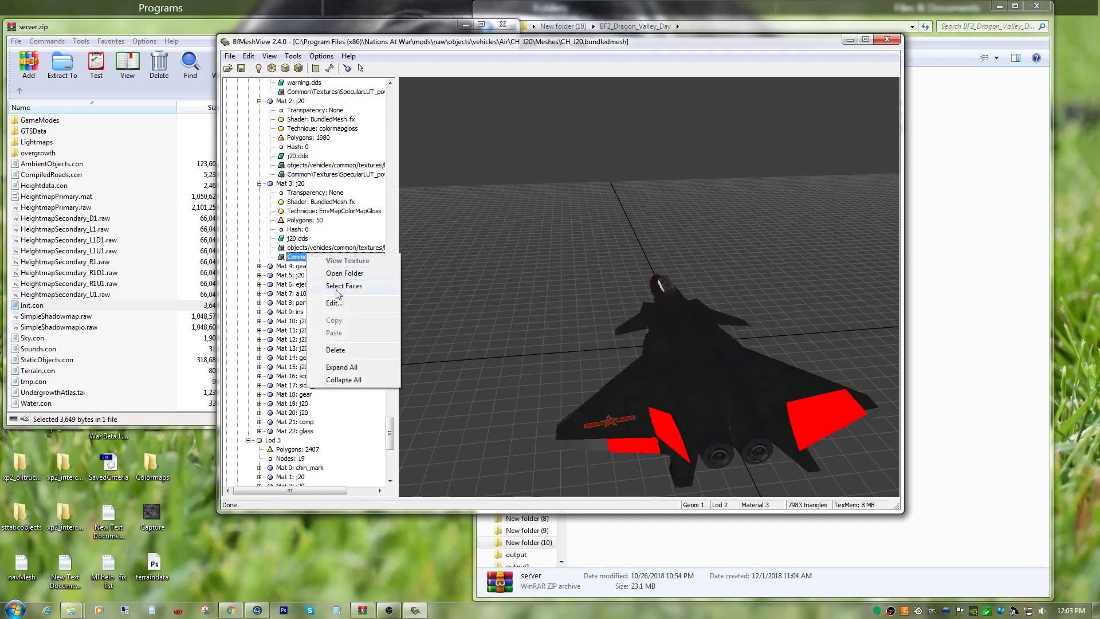
left_click(339, 312)
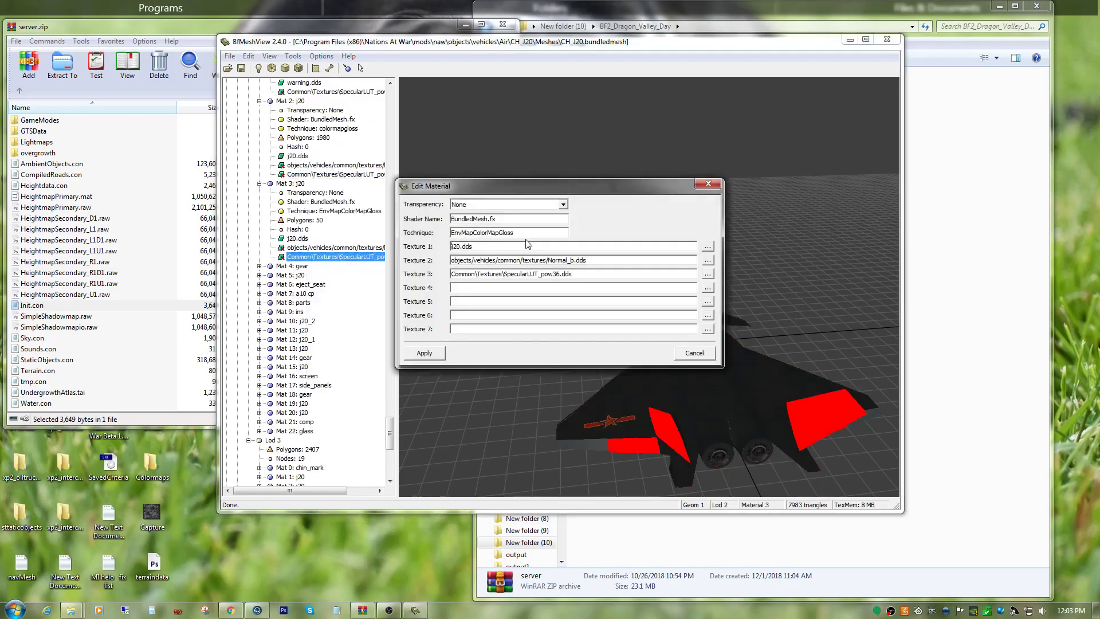
double_click(525, 233)
right_click(524, 235)
left_click(542, 287)
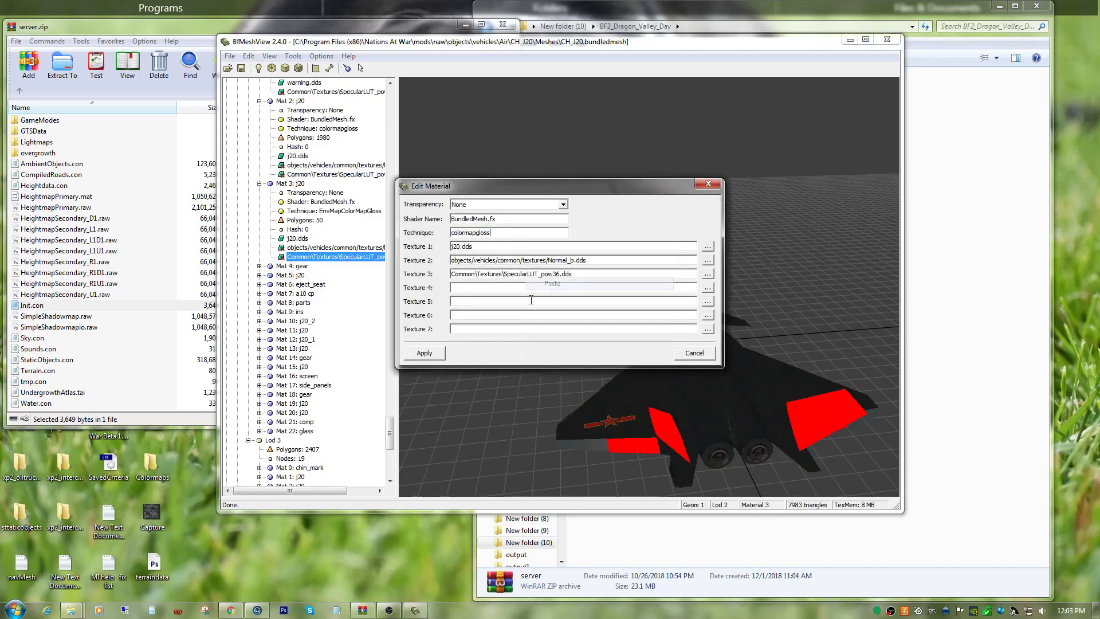
left_click(424, 353)
scroll(291, 257, "down", 3)
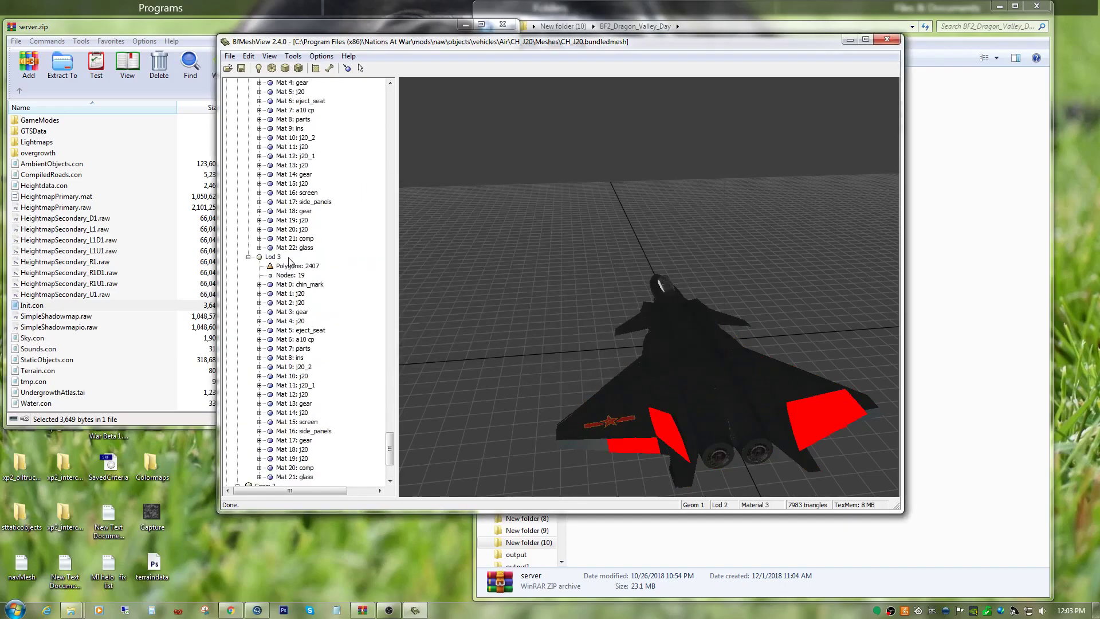
Expand Mat 4: gear in Geom 1 Lod 2 and set its technique to colormapgloss.
left_click(259, 194)
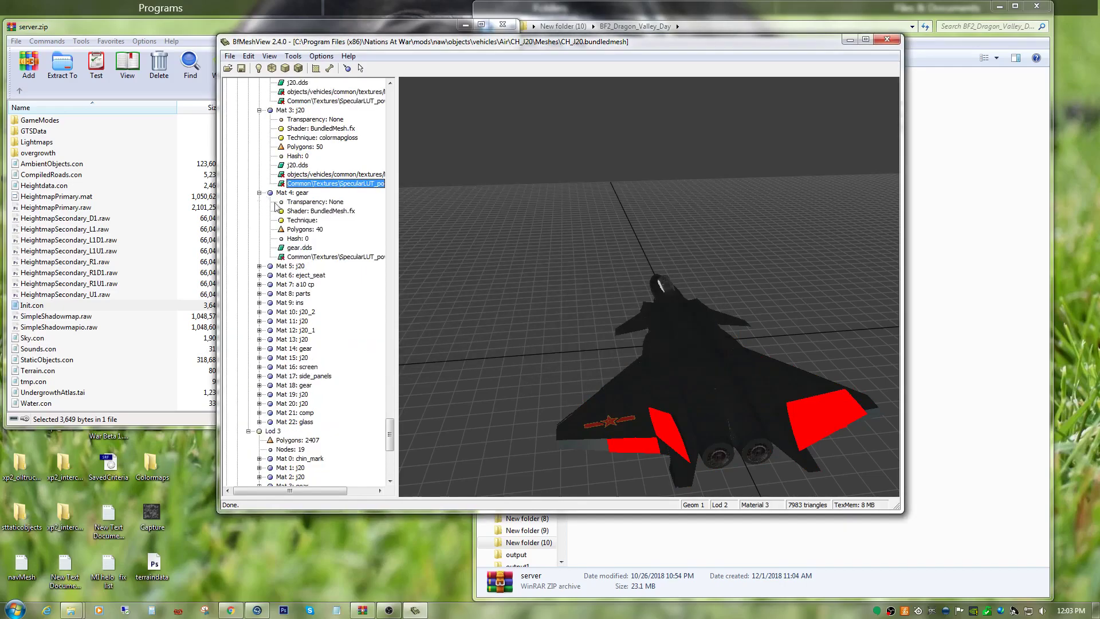
right_click(336, 258)
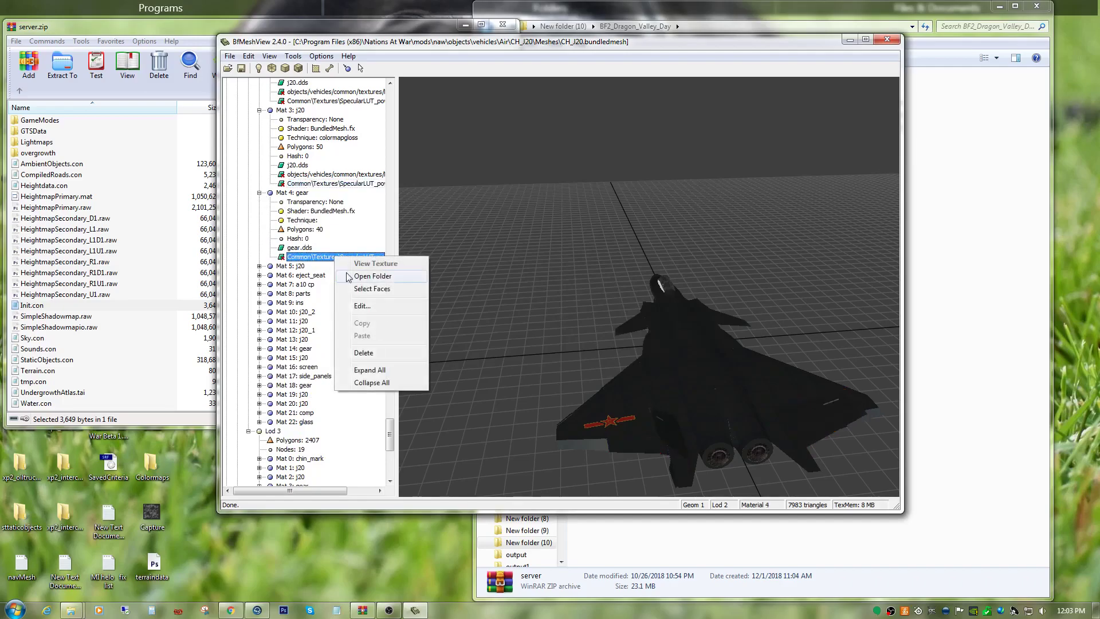
left_click(357, 303)
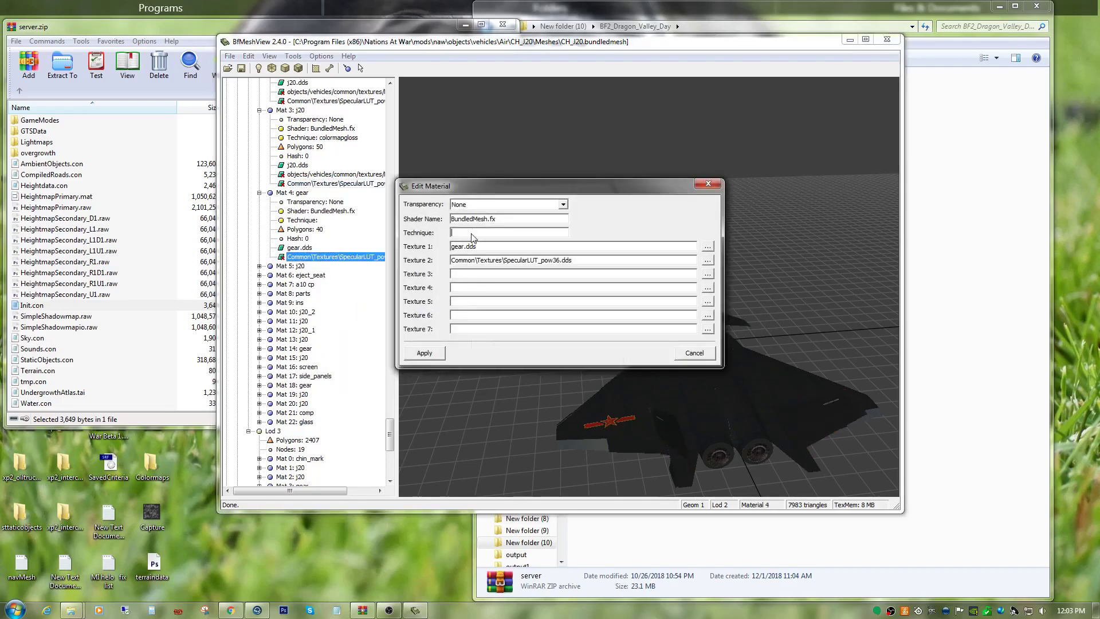
right_click(473, 237)
left_click(485, 283)
left_click(425, 353)
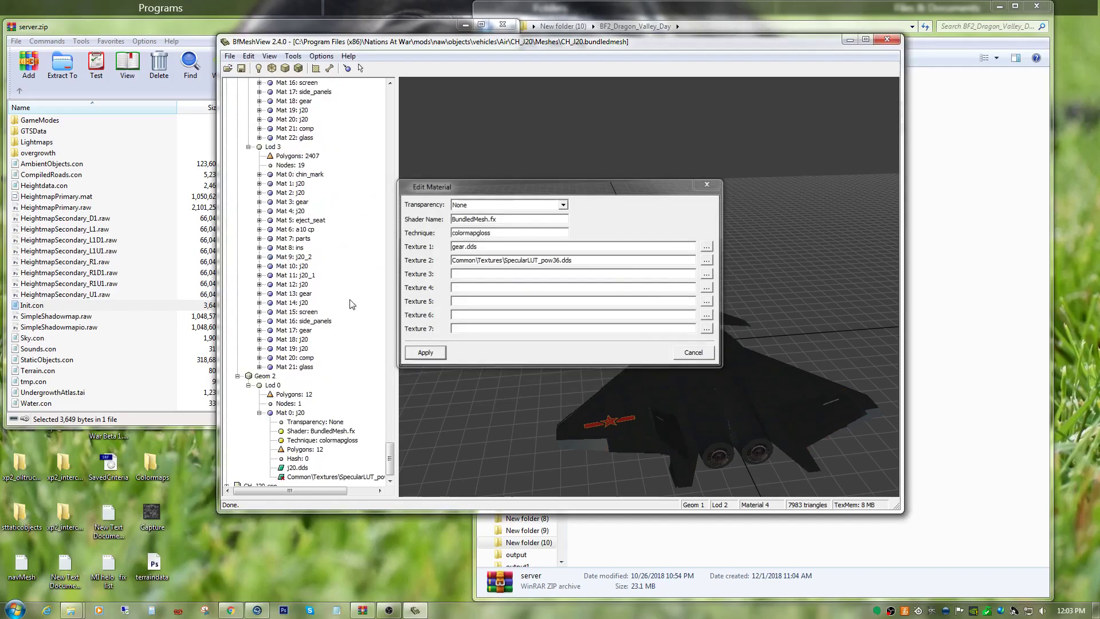
Expand Mat 5: j20 in Geom 1 Lod 2 and try to set its technique to colormapgloss.
scroll(273, 266, "up", 7)
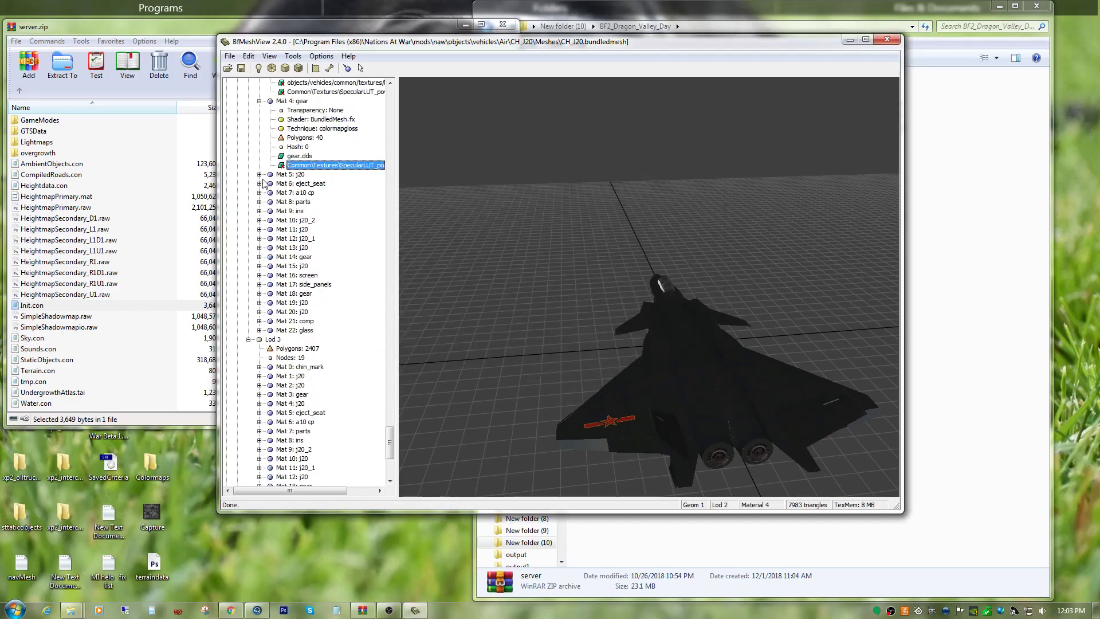
left_click(259, 174)
right_click(309, 230)
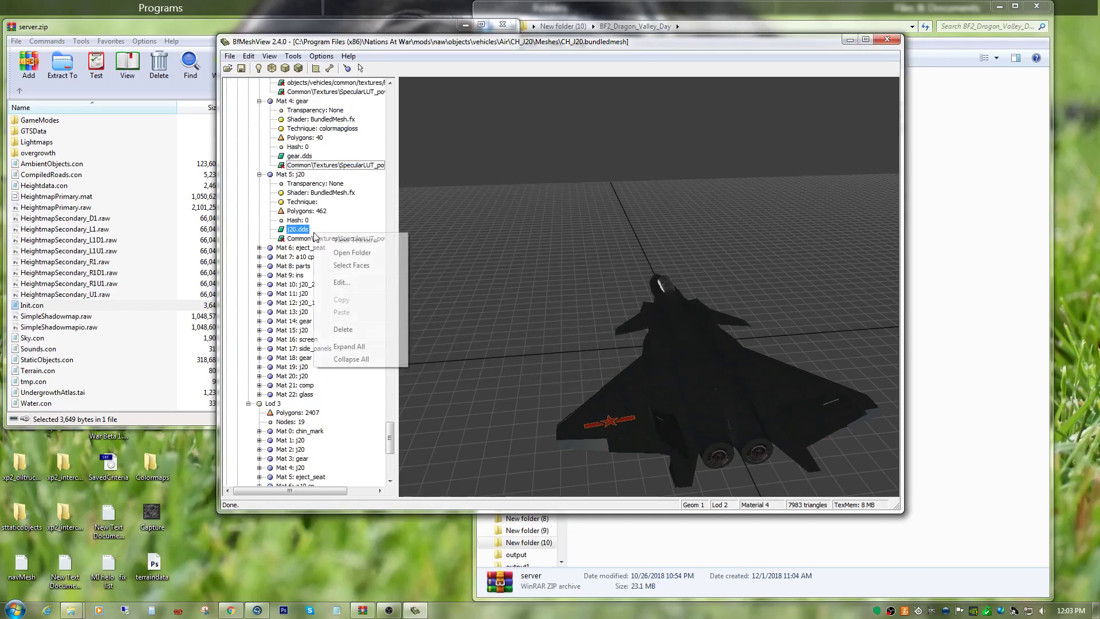
left_click(337, 286)
double_click(490, 232)
key("ctrl+c")
left_click(424, 351)
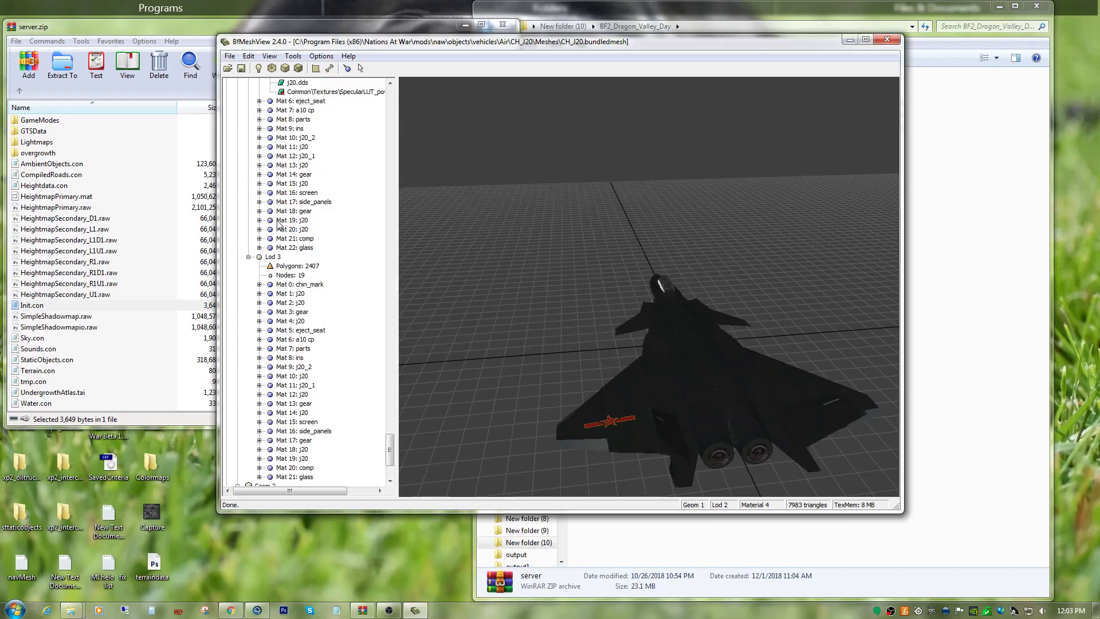
Expand Mat 6: eject_seat in Geom 1 Lod 2 and set its technique to colormapgloss.
left_click(259, 184)
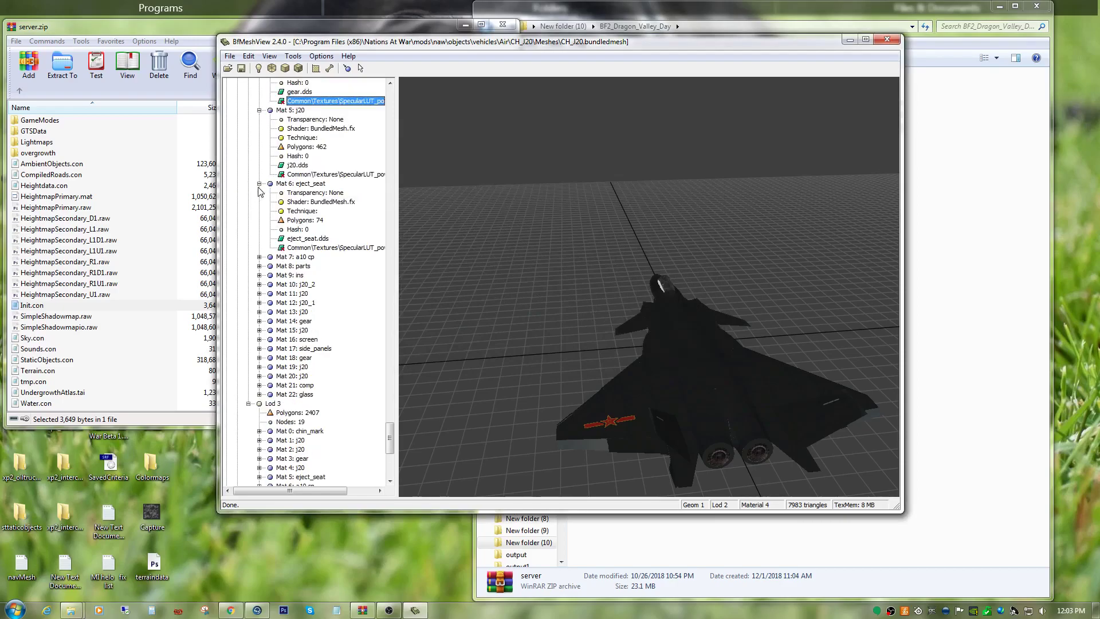
right_click(317, 245)
left_click(343, 295)
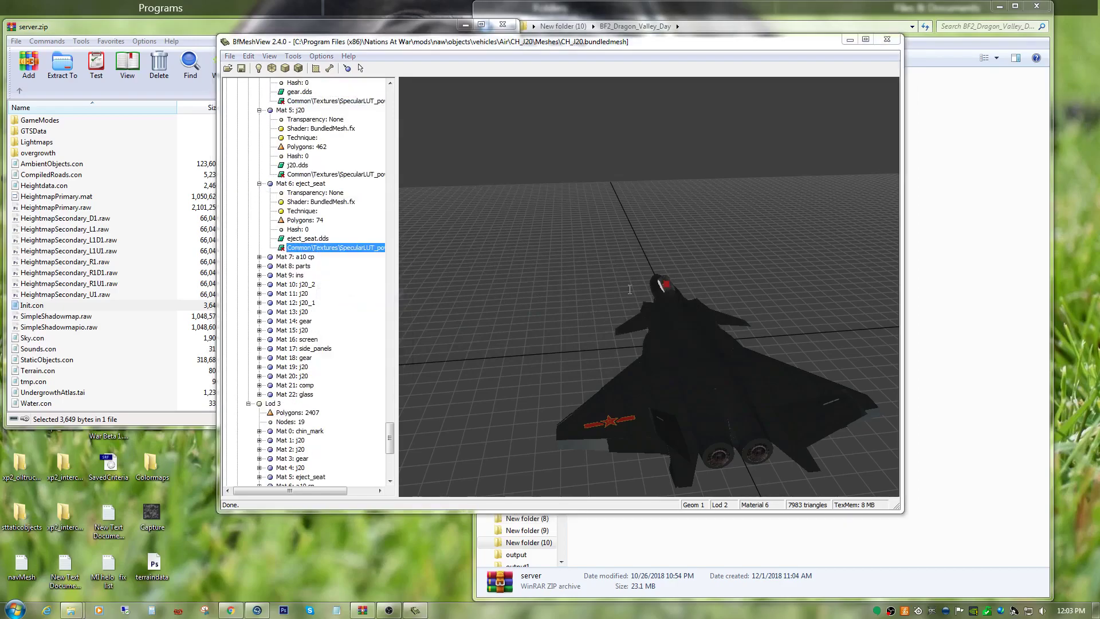
right_click(489, 232)
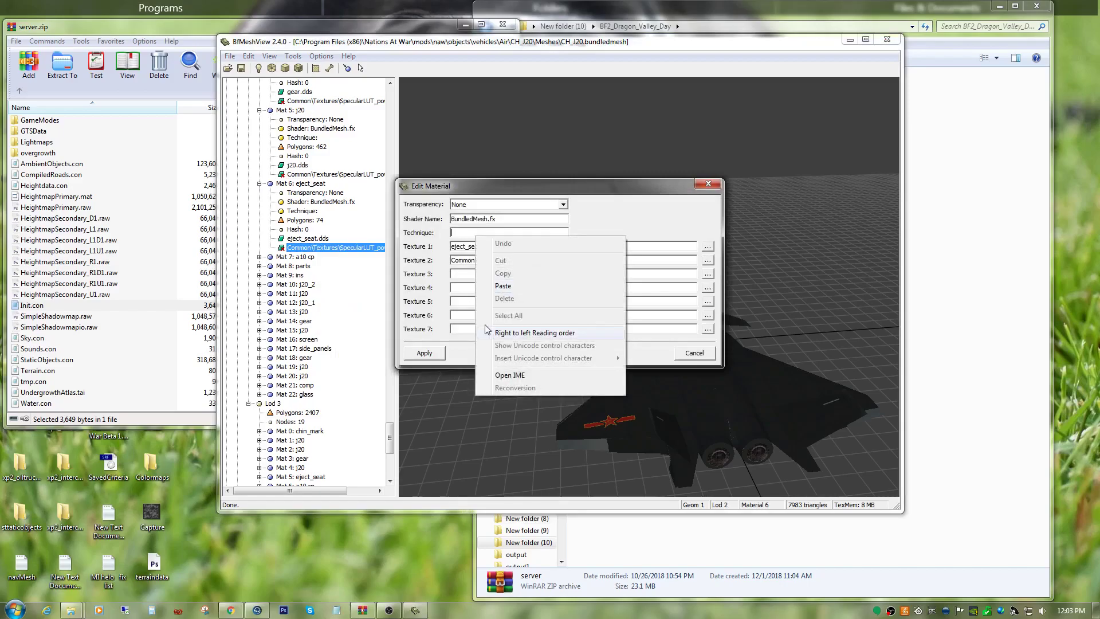
left_click(503, 285)
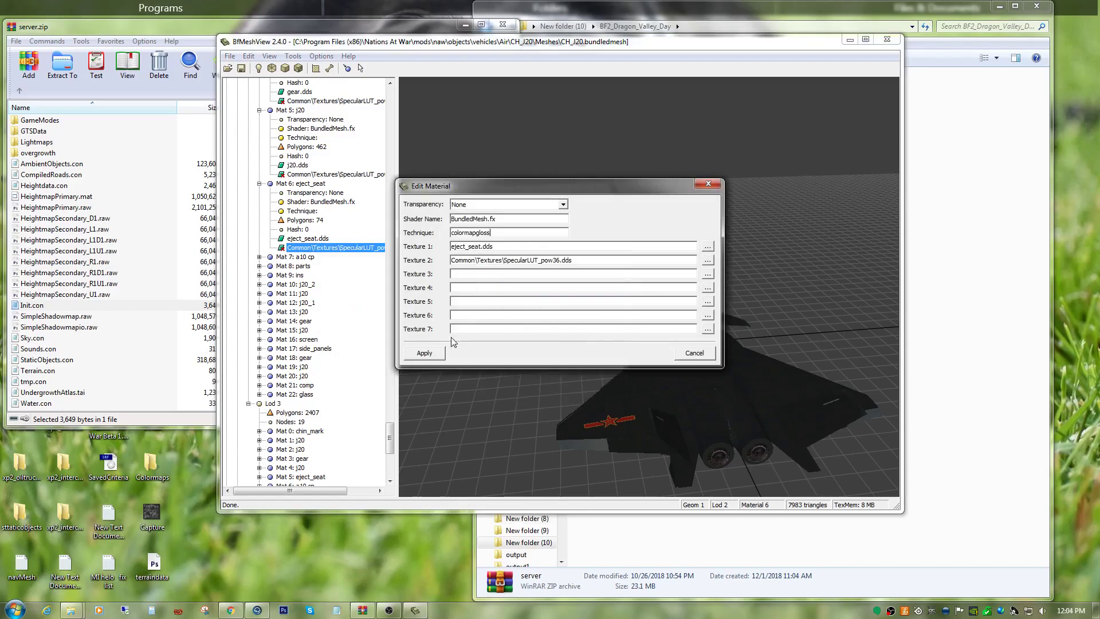
left_click(424, 353)
Expand Mat 7: a10 cp in Geom 1 Lod 2 and set its technique to colormapgloss.
scroll(265, 232, "down", 5)
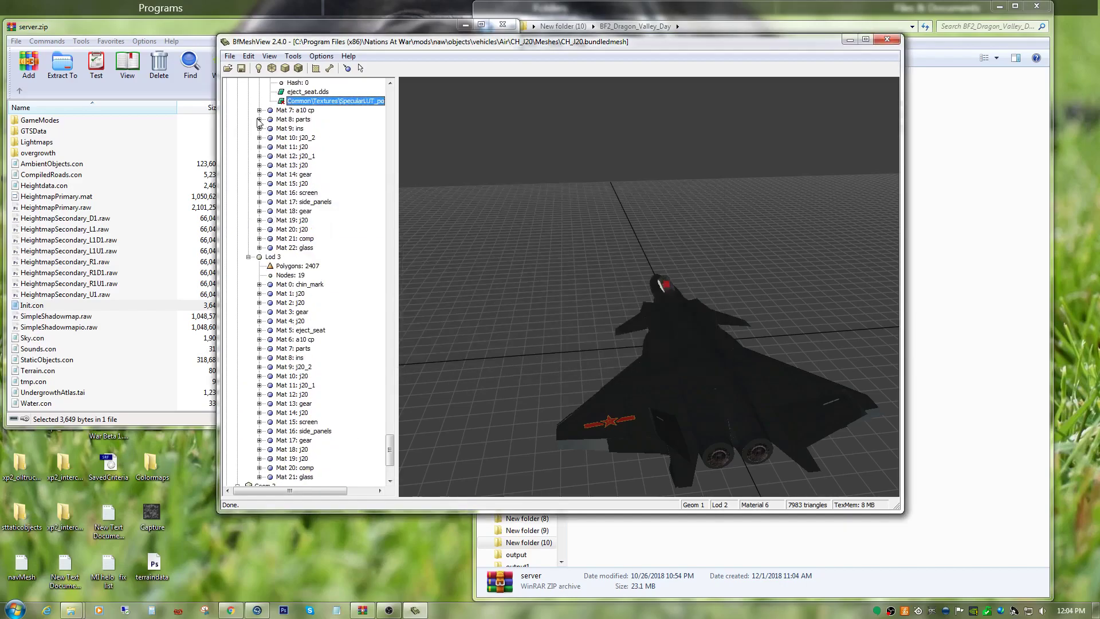
left_click(259, 110)
right_click(297, 176)
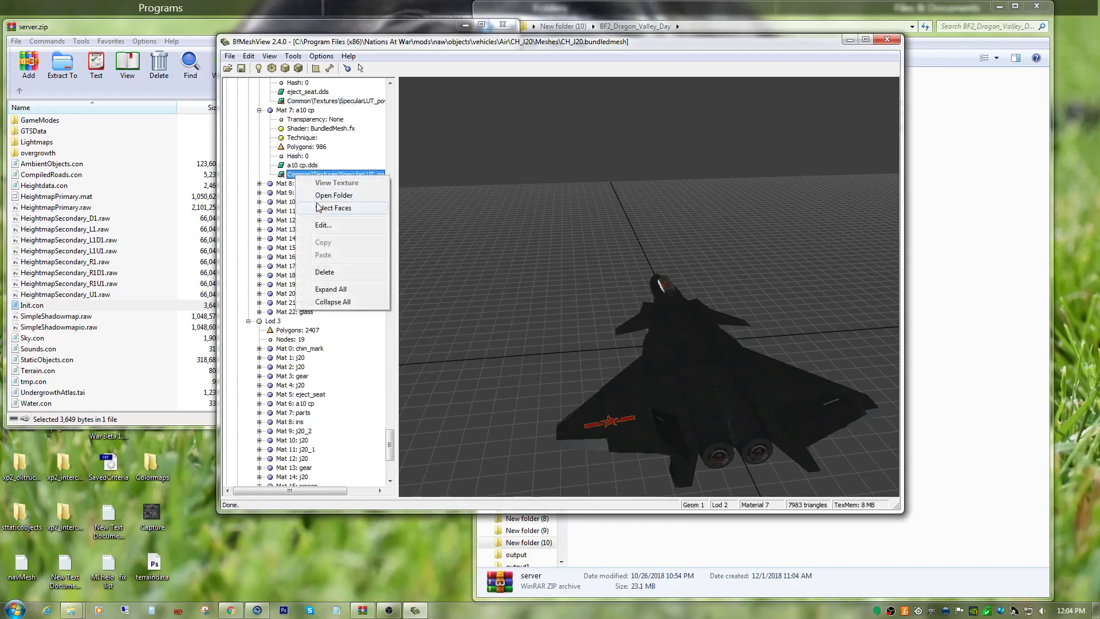
left_click(321, 226)
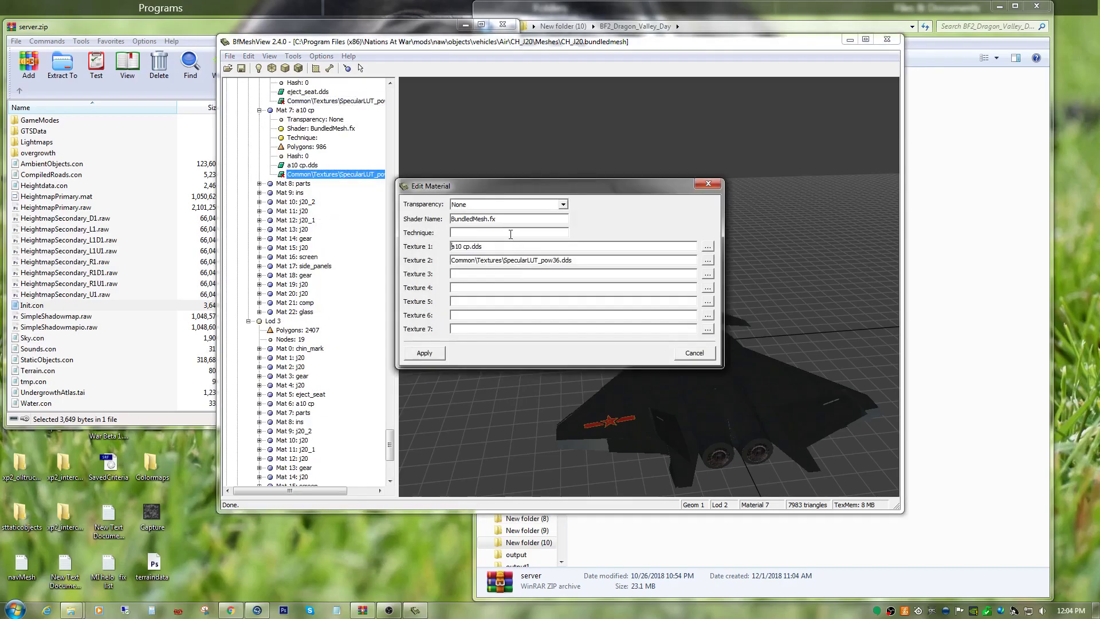
right_click(511, 234)
left_click(538, 285)
left_click(426, 352)
Expand Mat 8: parts in Geom 1 Lod 2 and set its technique to colormapgloss.
scroll(312, 300, "up", 5)
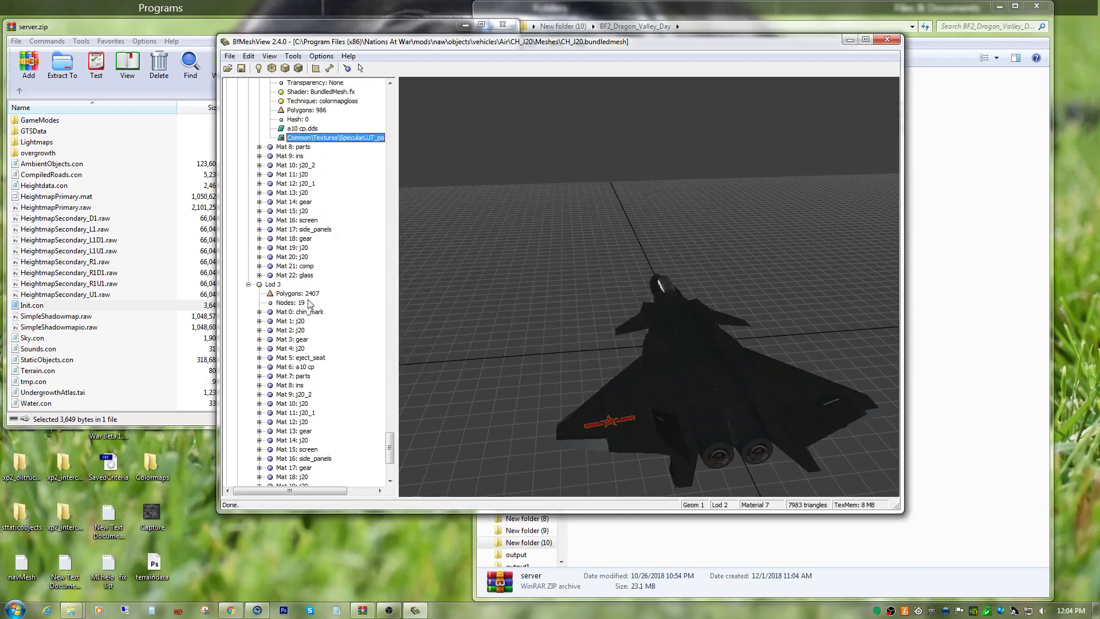
left_click(259, 147)
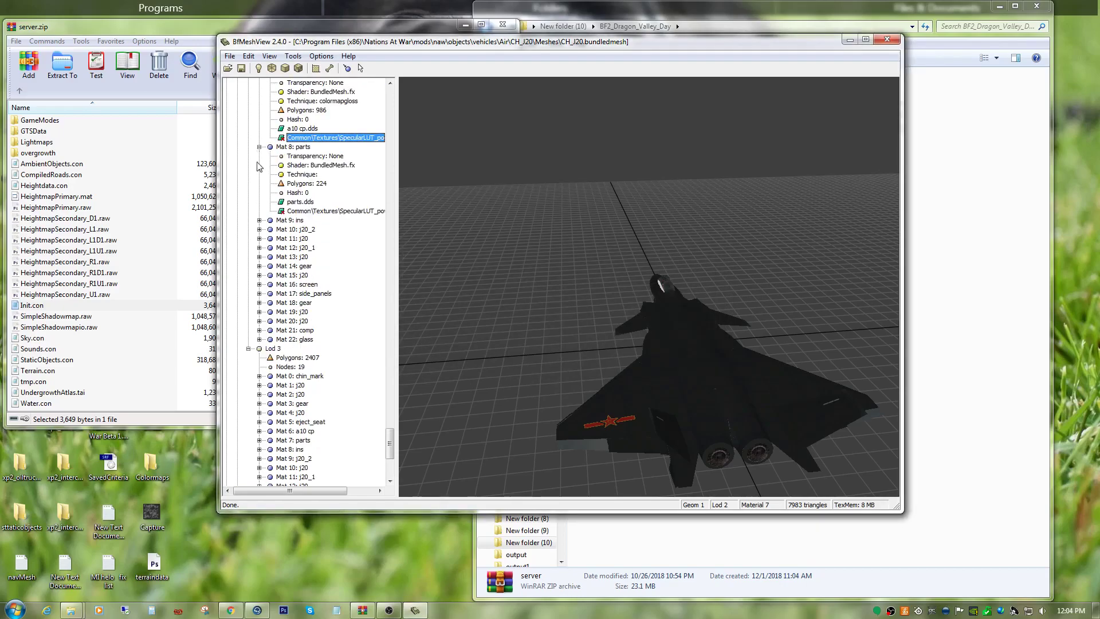
right_click(290, 211)
left_click(309, 262)
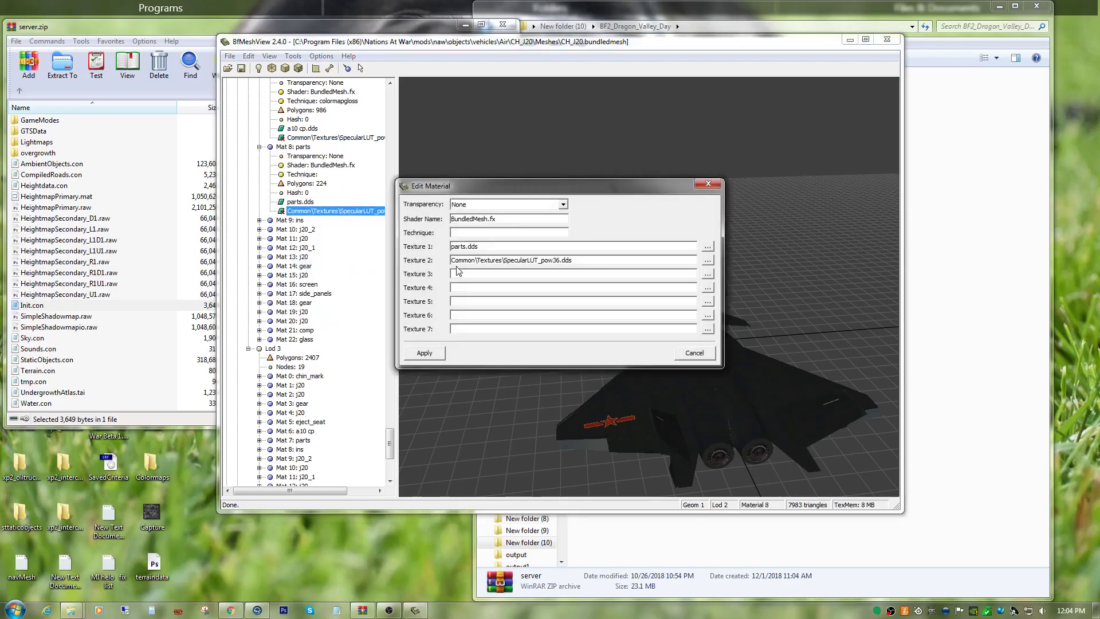
right_click(476, 233)
left_click(483, 276)
left_click(424, 354)
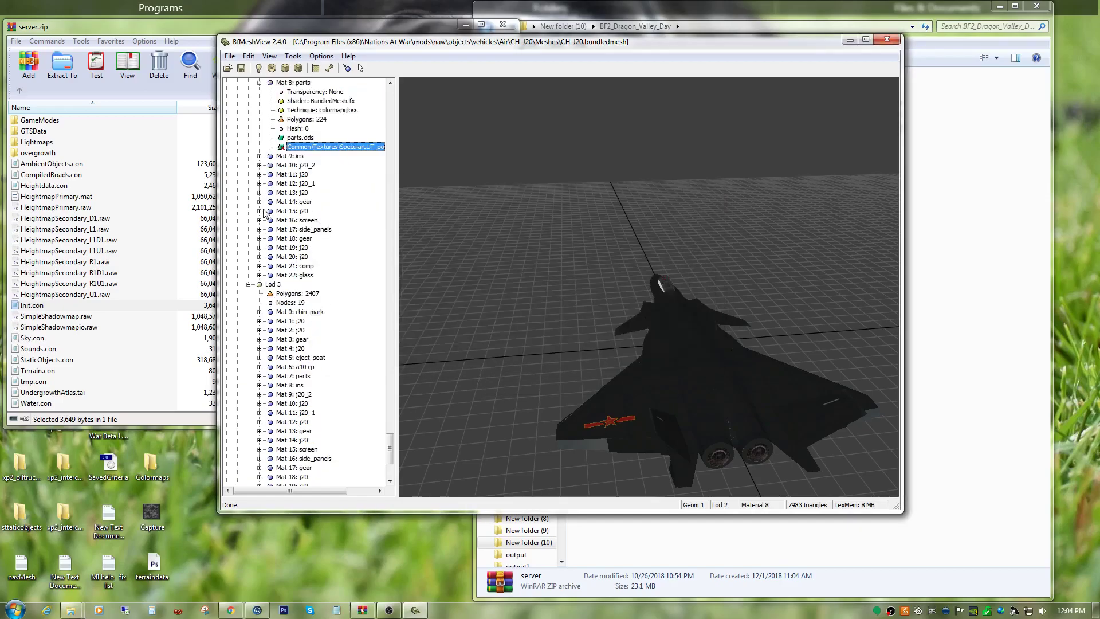
Expand Mat 9: ins in Geom 1 Lod 2 and set its technique to colormapgloss.
left_click(260, 157)
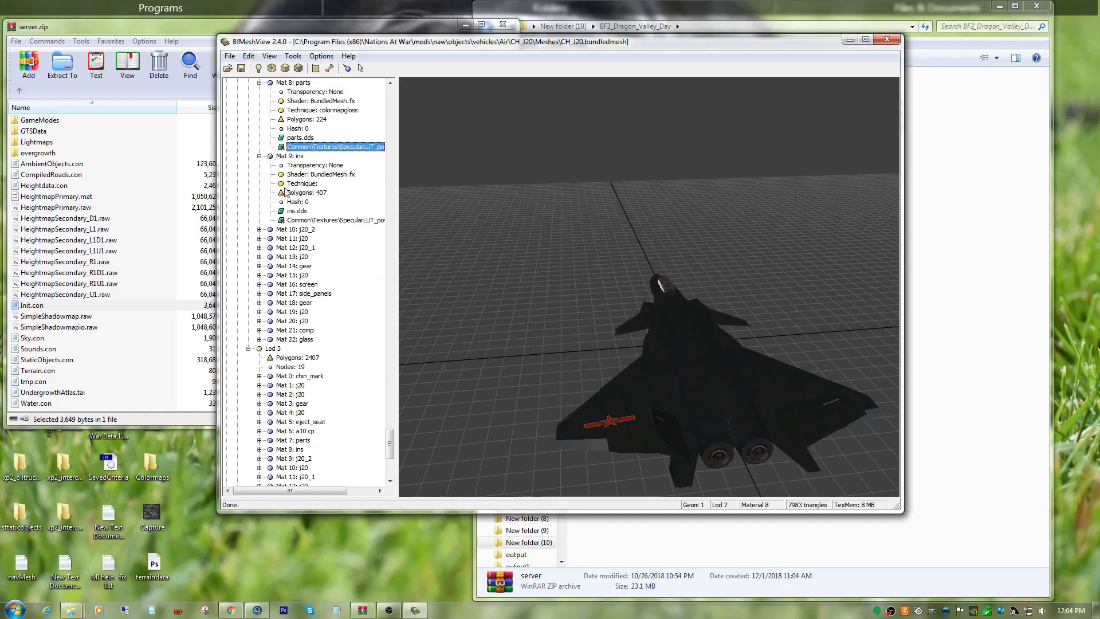
right_click(310, 221)
left_click(337, 271)
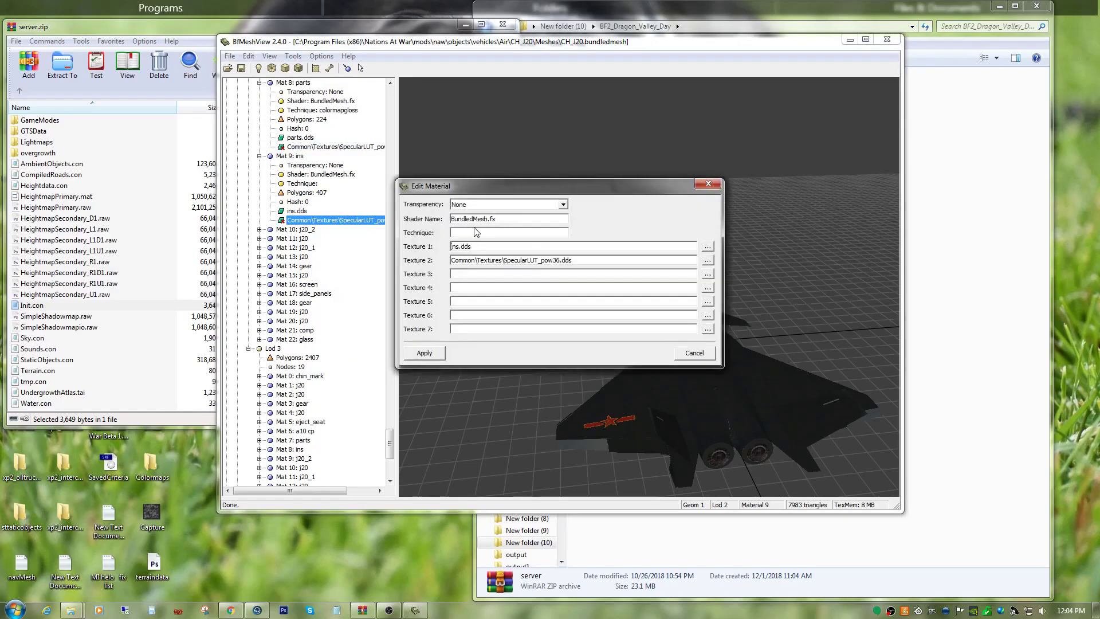
right_click(471, 236)
left_click(504, 285)
left_click(425, 353)
Expand Mat 10: j20_2 in Geom 1 Lod 2 and replace its technique with colormapgloss.
scroll(259, 185, "down", 7)
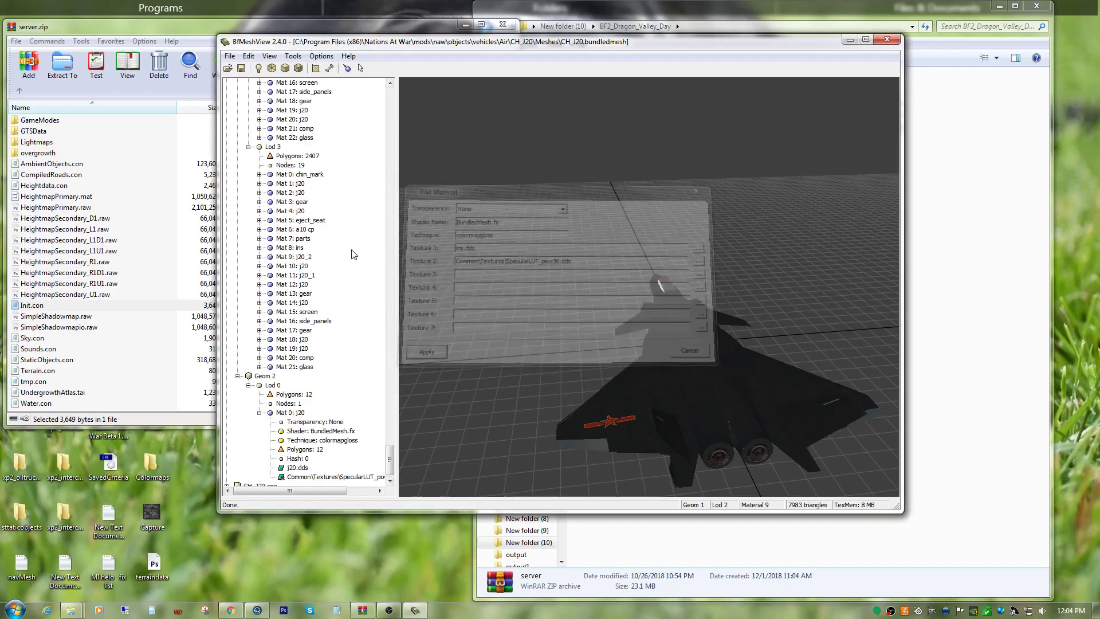
scroll(264, 178, "up", 5)
left_click(259, 165)
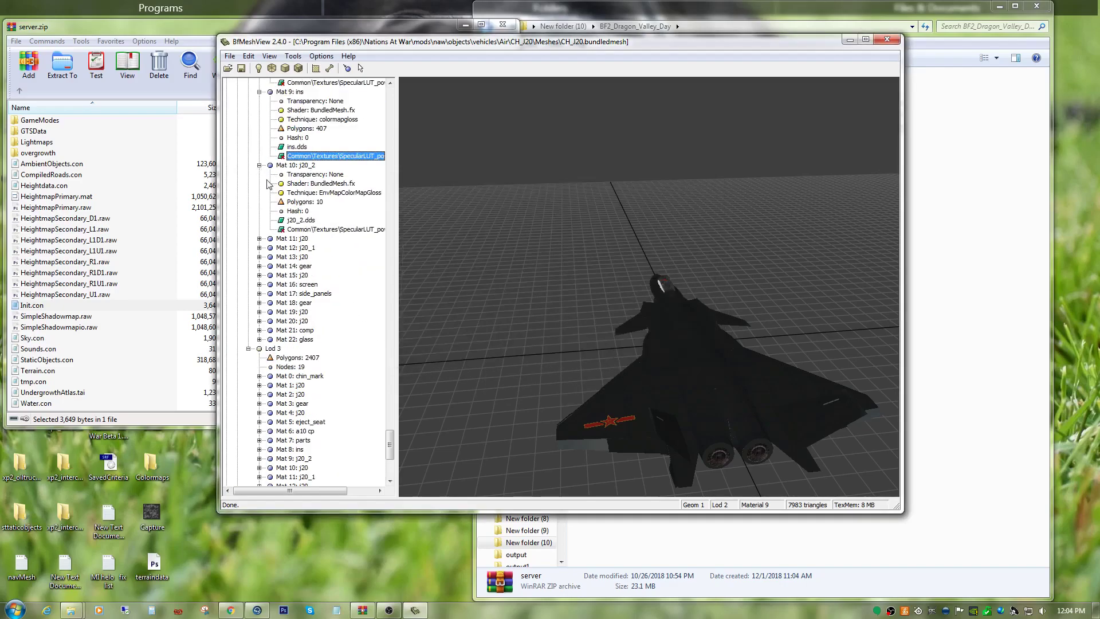
left_click(297, 231)
right_click(311, 228)
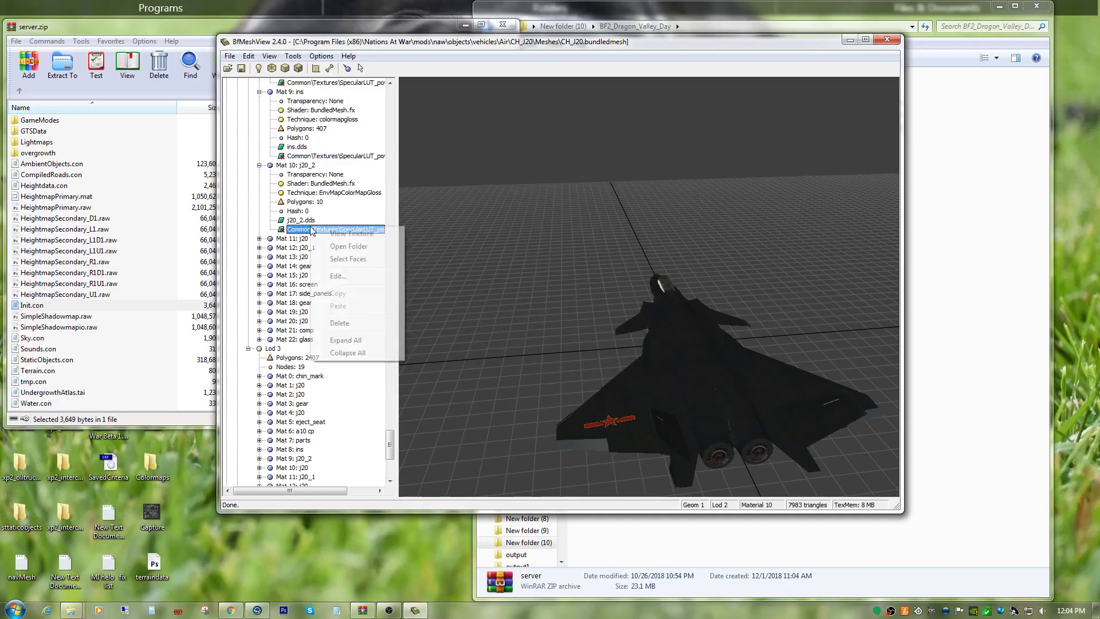
left_click(329, 278)
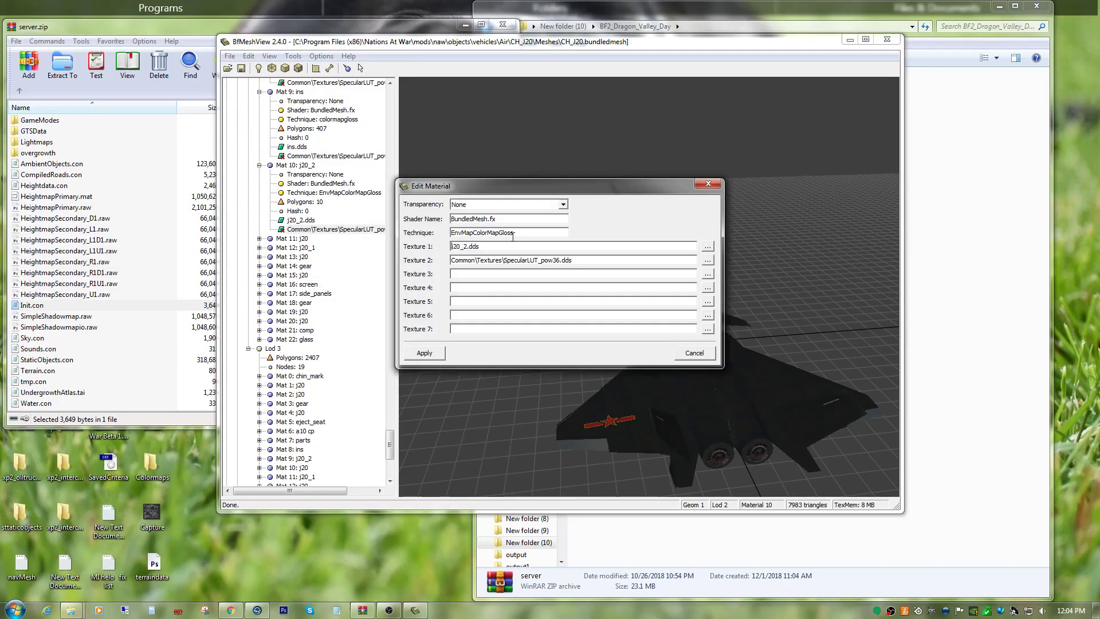
double_click(519, 232)
right_click(517, 232)
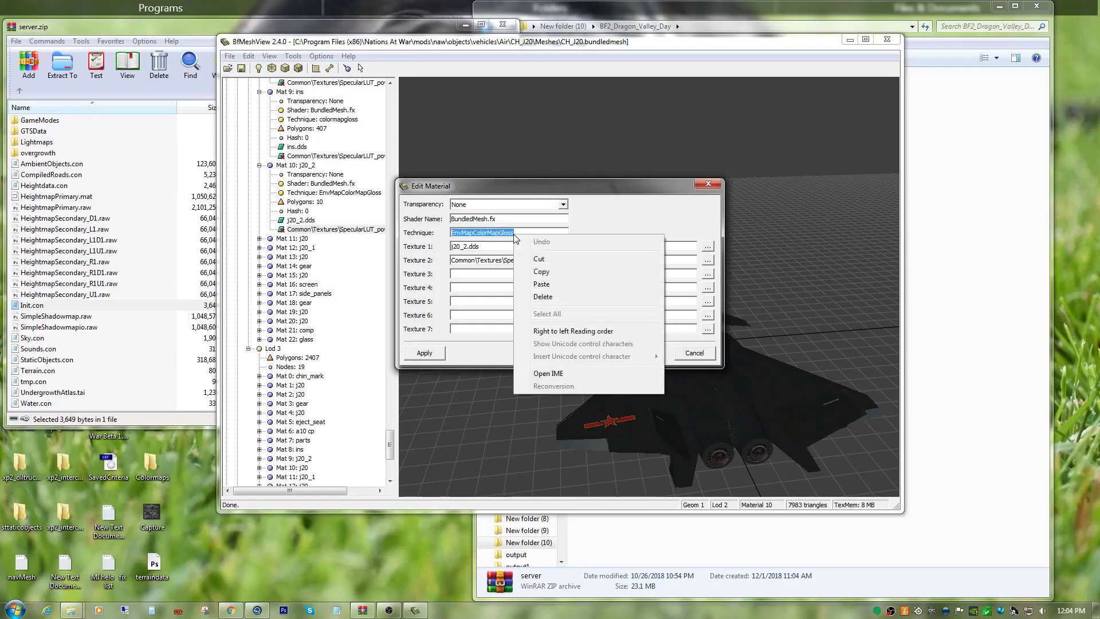
left_click(536, 287)
left_click(425, 352)
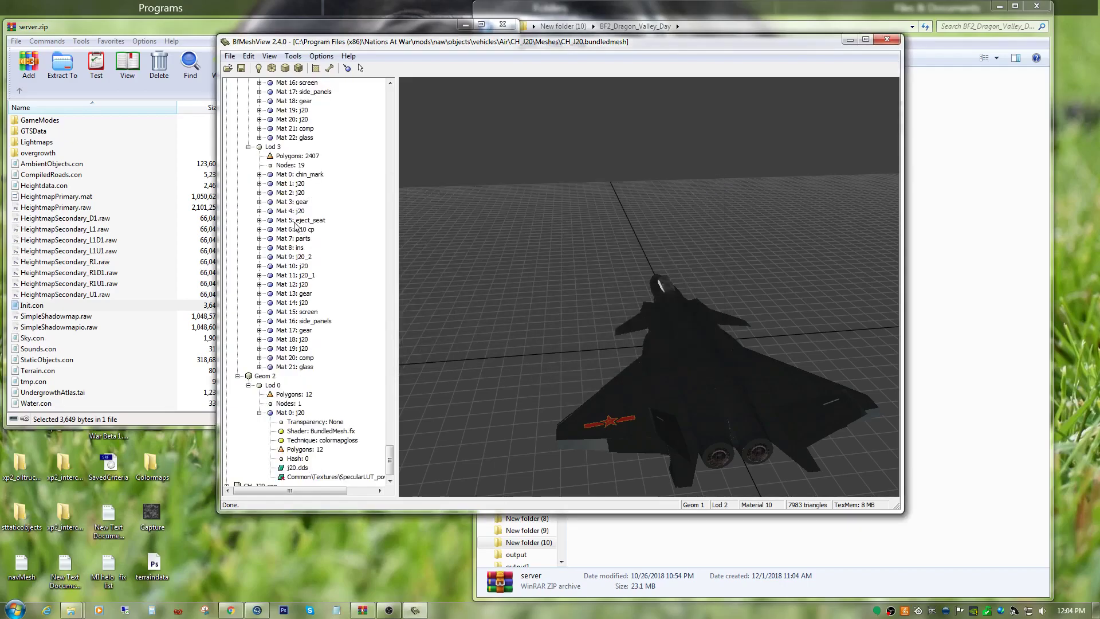
Expand Mat 11: j20 in Geom 1 Lod 2 and replace its technique with colormapgloss.
left_click(258, 146)
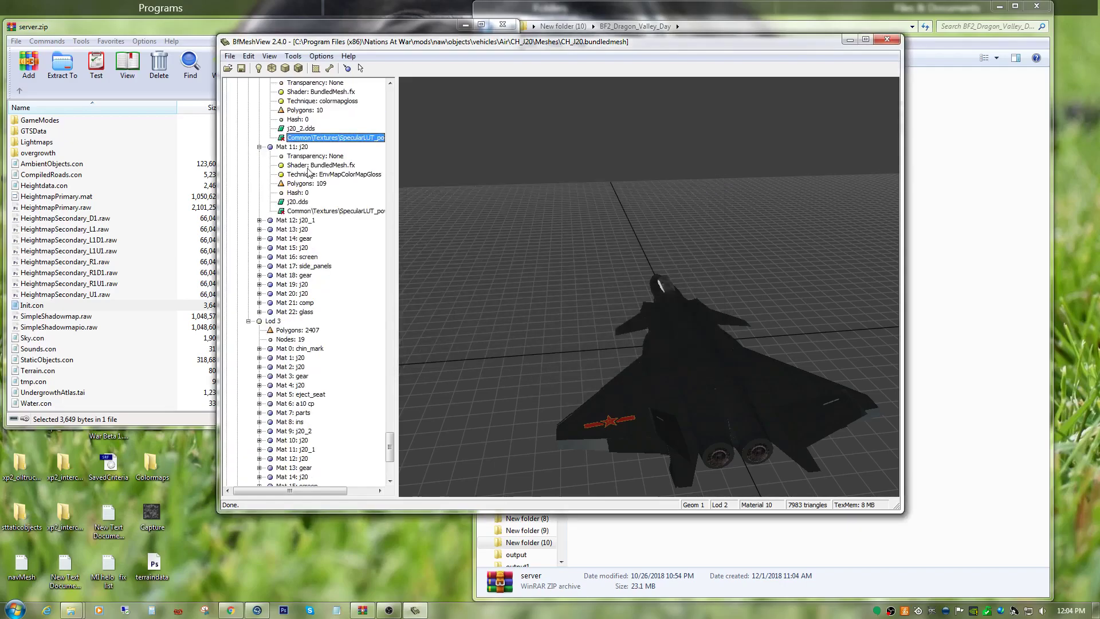
right_click(328, 212)
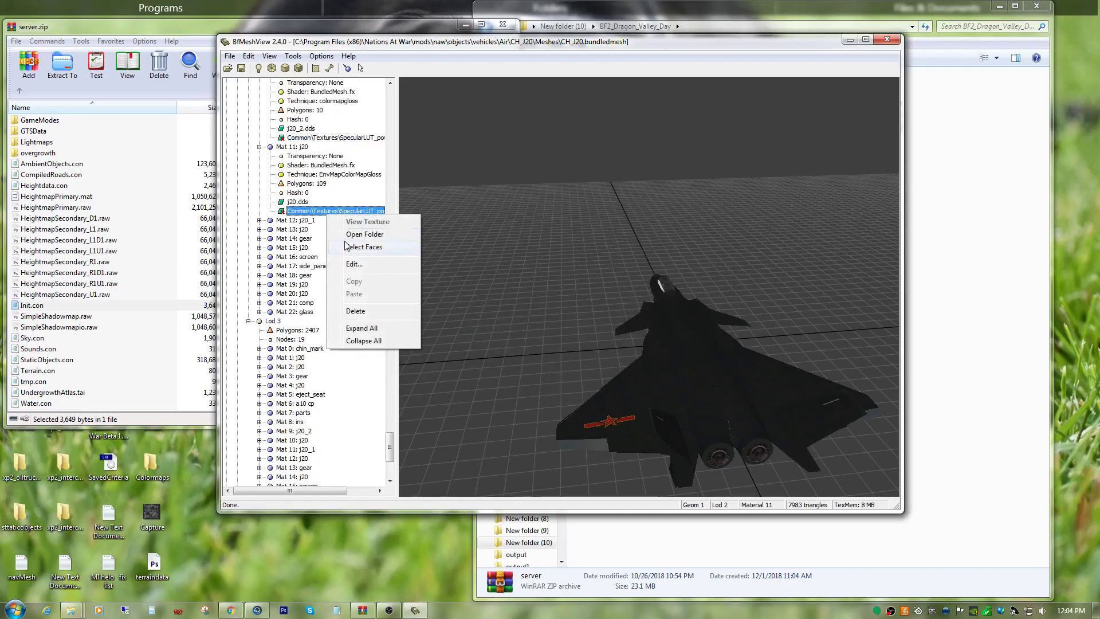
left_click(350, 267)
double_click(511, 233)
right_click(510, 232)
left_click(537, 283)
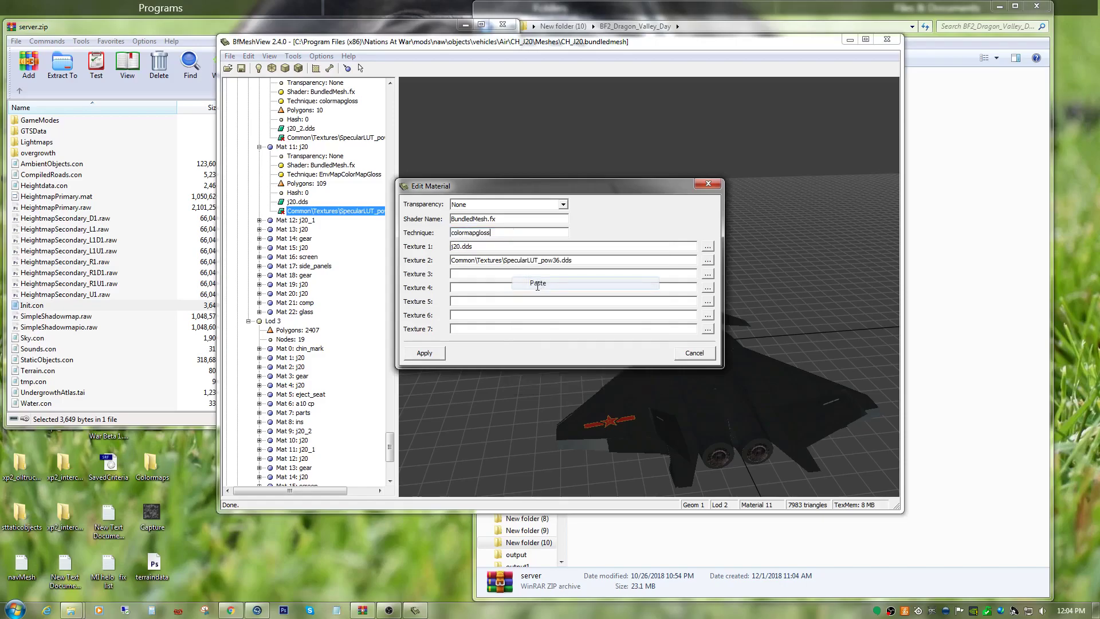
left_click(442, 354)
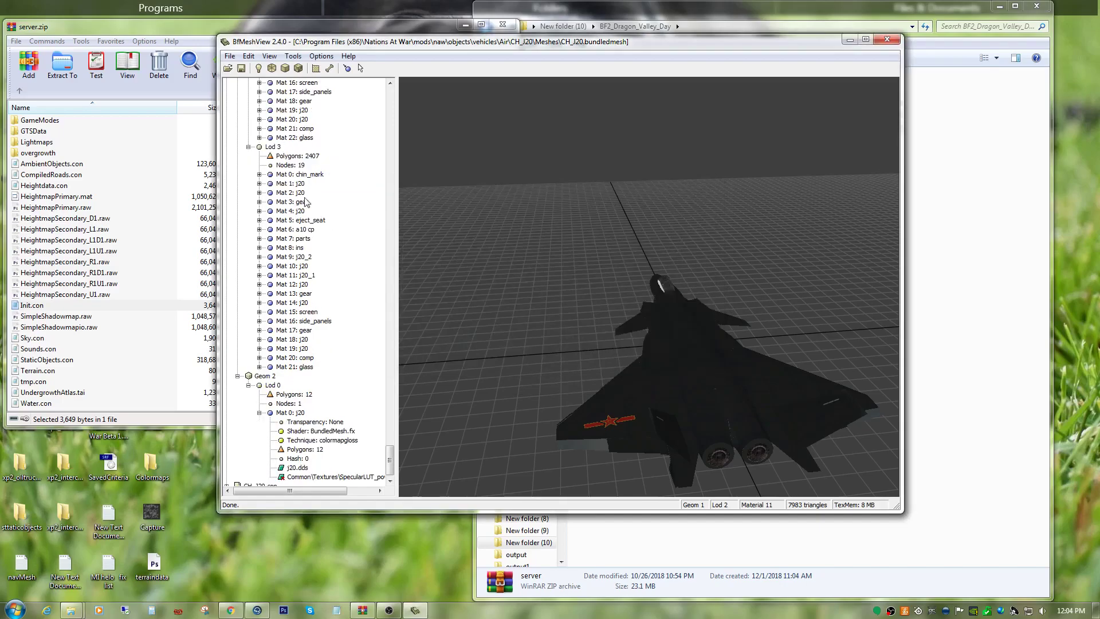
Expand Mat 12: j20_1 in Geom 1 Lod 2 and replace its technique with colormapgloss.
left_click(259, 184)
right_click(315, 246)
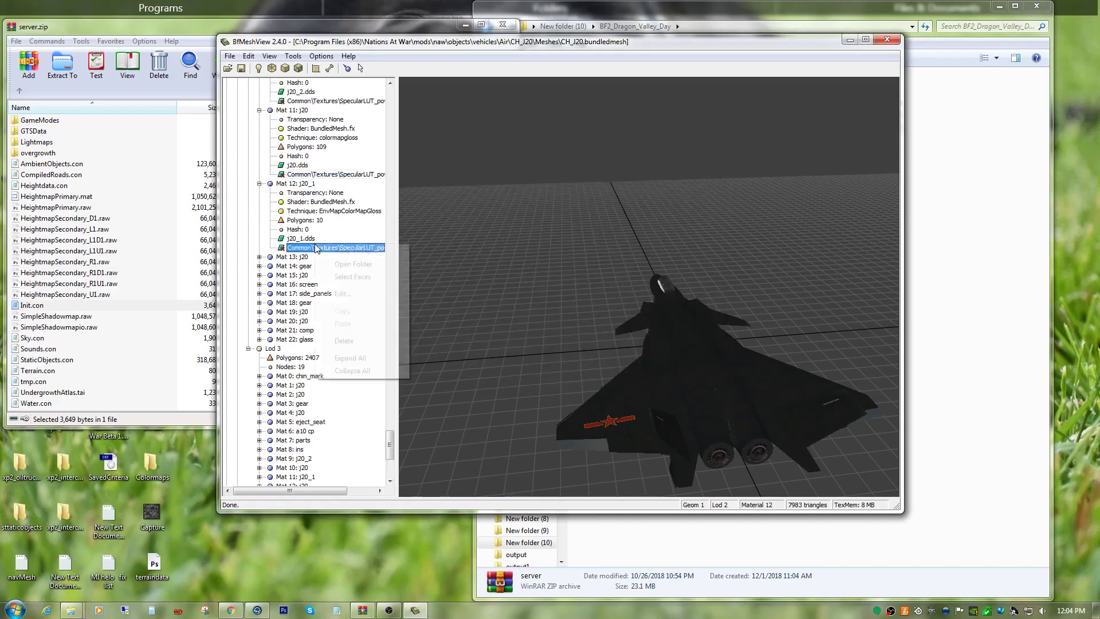
left_click(342, 294)
double_click(504, 232)
right_click(515, 234)
left_click(541, 284)
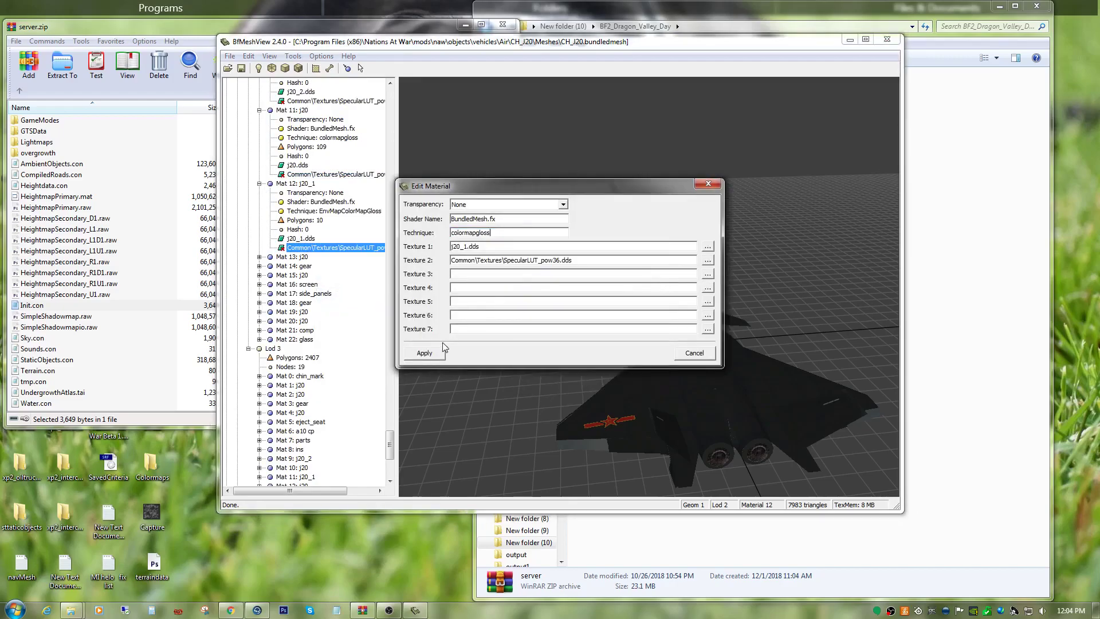
left_click(426, 353)
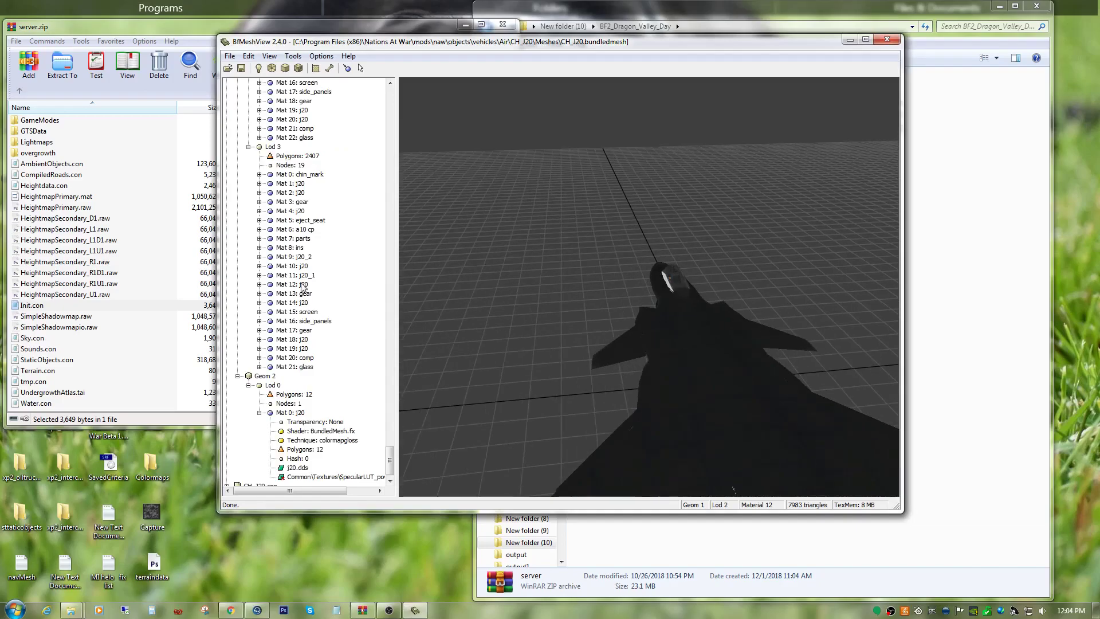
Expand Mat 13: j20 in Geom 1 Lod 2 and replace its technique with colormapgloss.
scroll(318, 286, "up", 8)
scroll(312, 298, "up", 1)
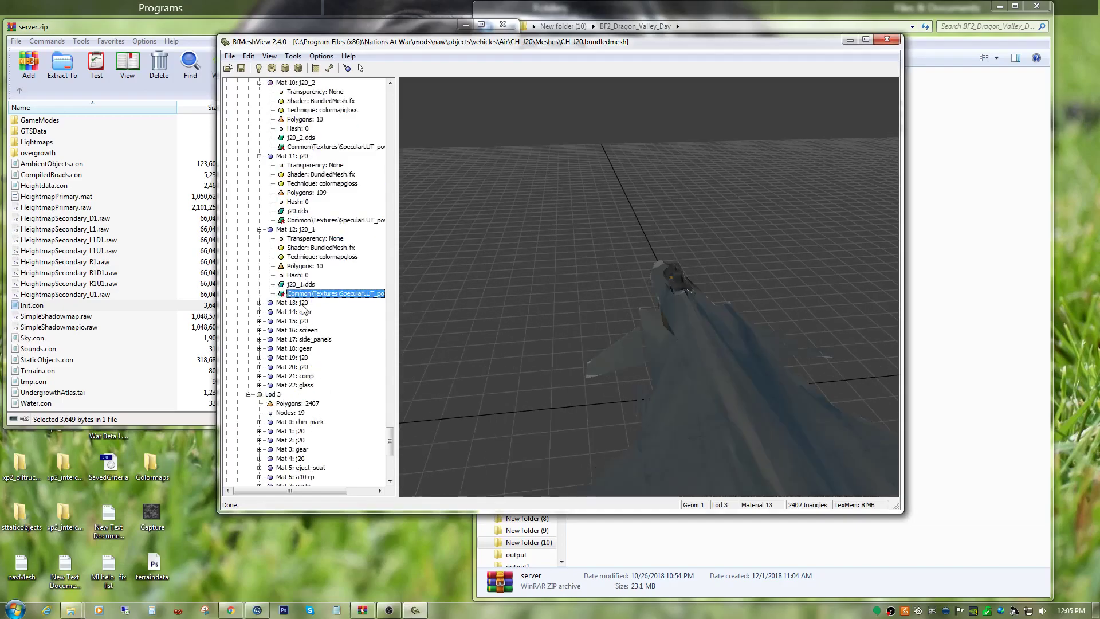
left_click(259, 303)
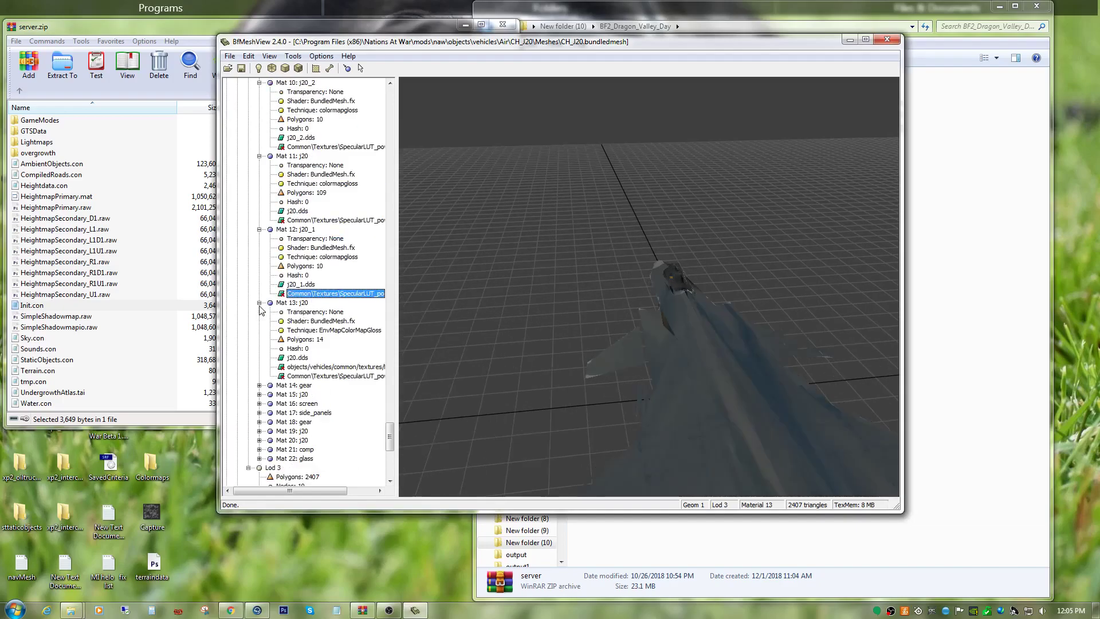
right_click(323, 377)
left_click(351, 424)
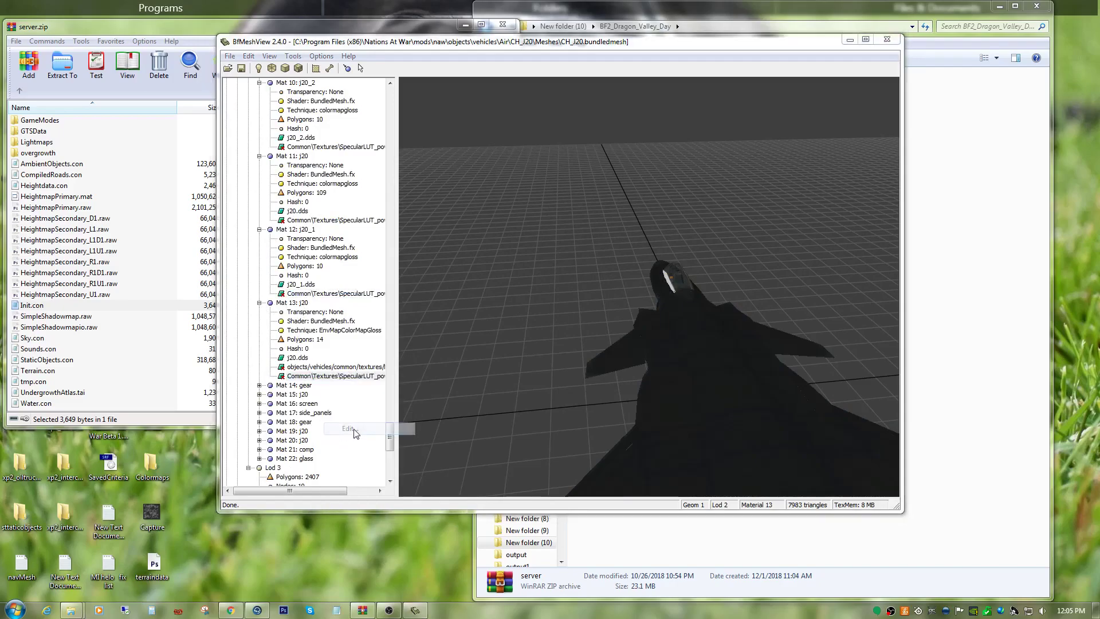
double_click(515, 232)
right_click(515, 232)
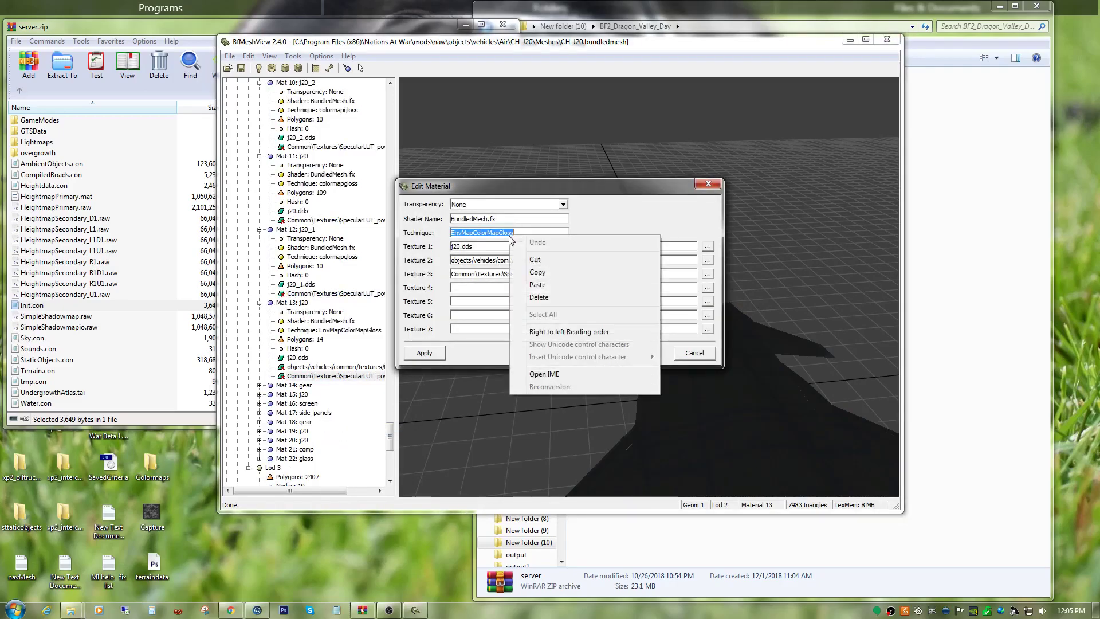
left_click(533, 285)
left_click(424, 353)
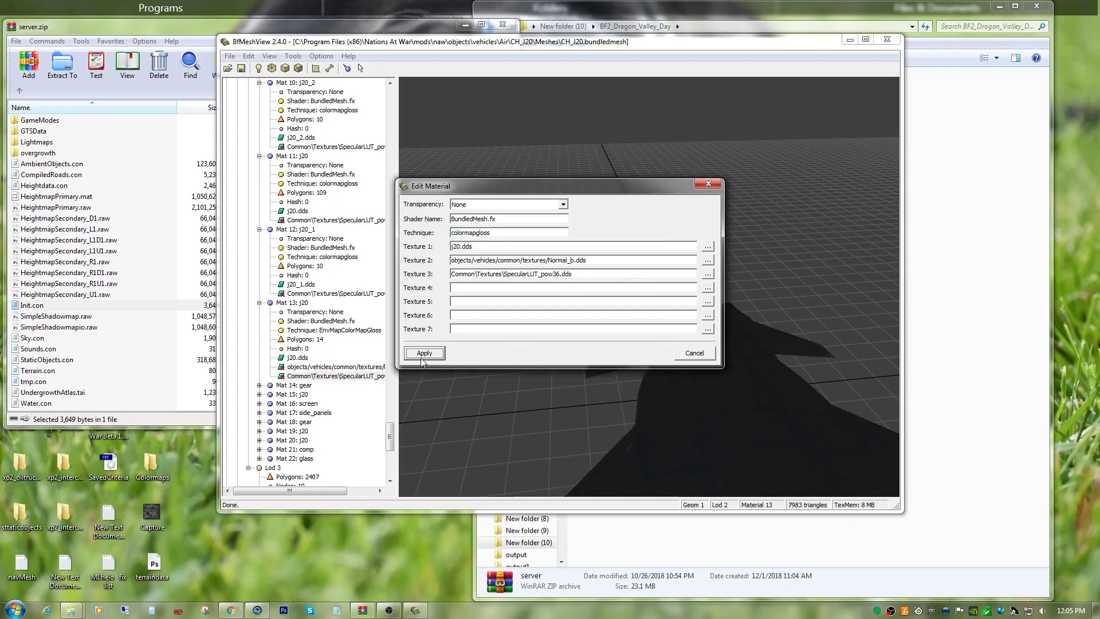
Expand Mat 14: gear in Geom 1 Lod 2 and set its technique to colormapgloss.
scroll(322, 344, "down", 6)
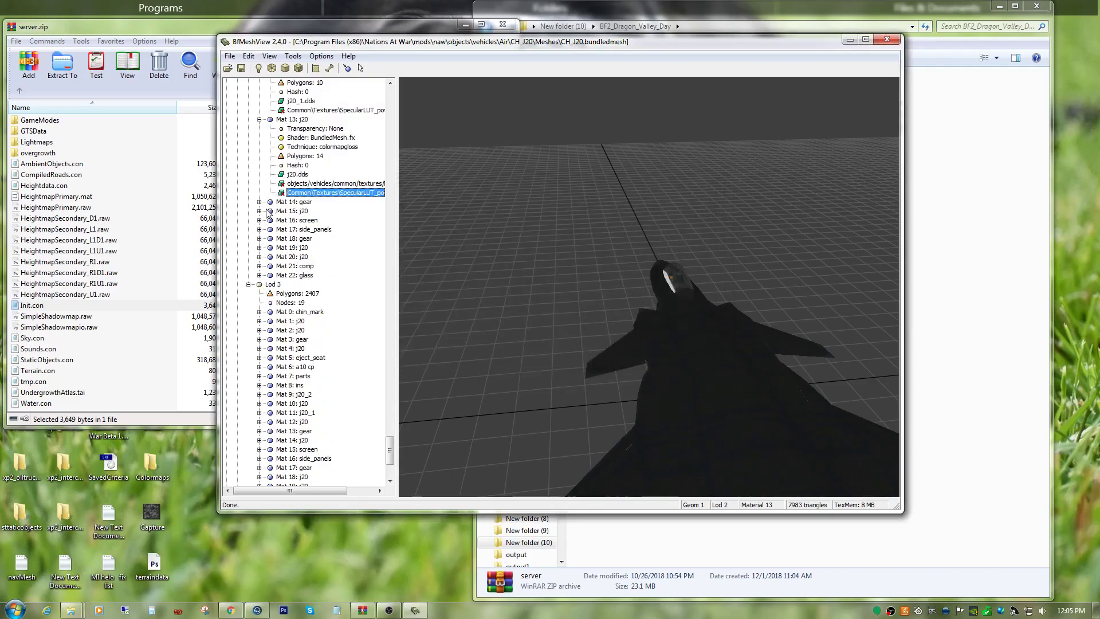
left_click(259, 201)
right_click(330, 265)
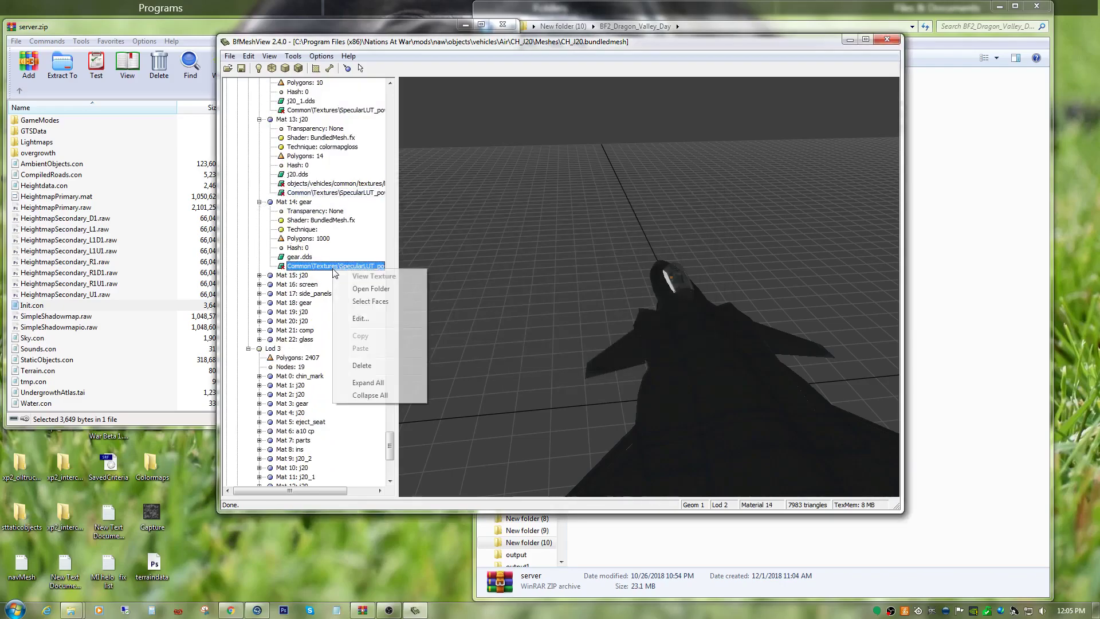
left_click(347, 319)
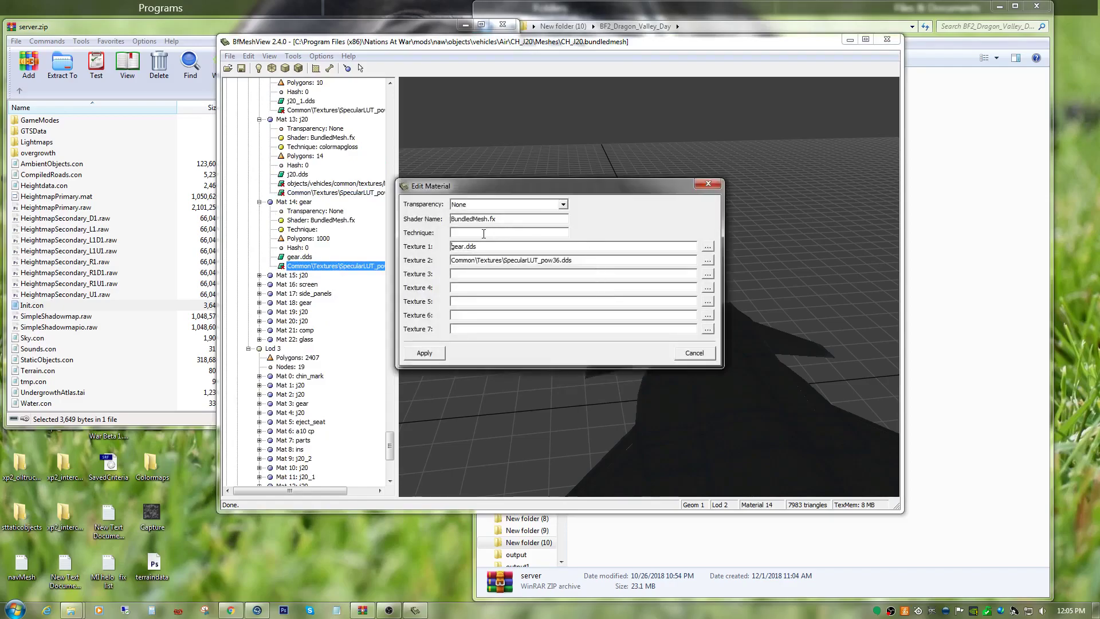
right_click(483, 234)
left_click(518, 295)
left_click(437, 354)
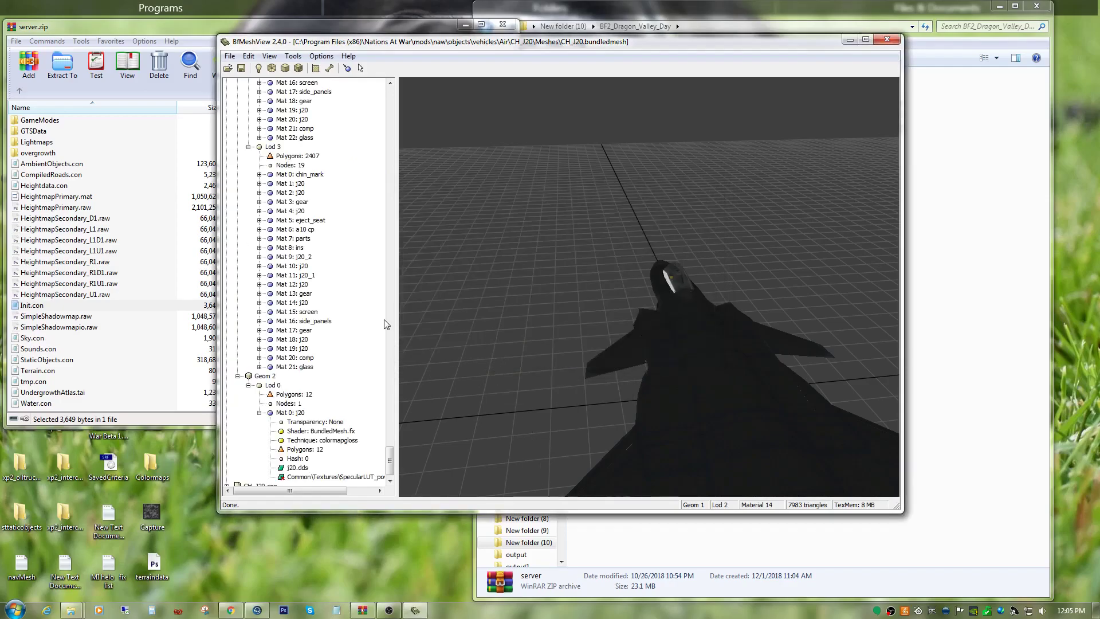
Expand Mat 15: j20 in Geom 1 Lod 2 and set its technique to colormapgloss.
scroll(338, 288, "up", 6)
left_click(259, 238)
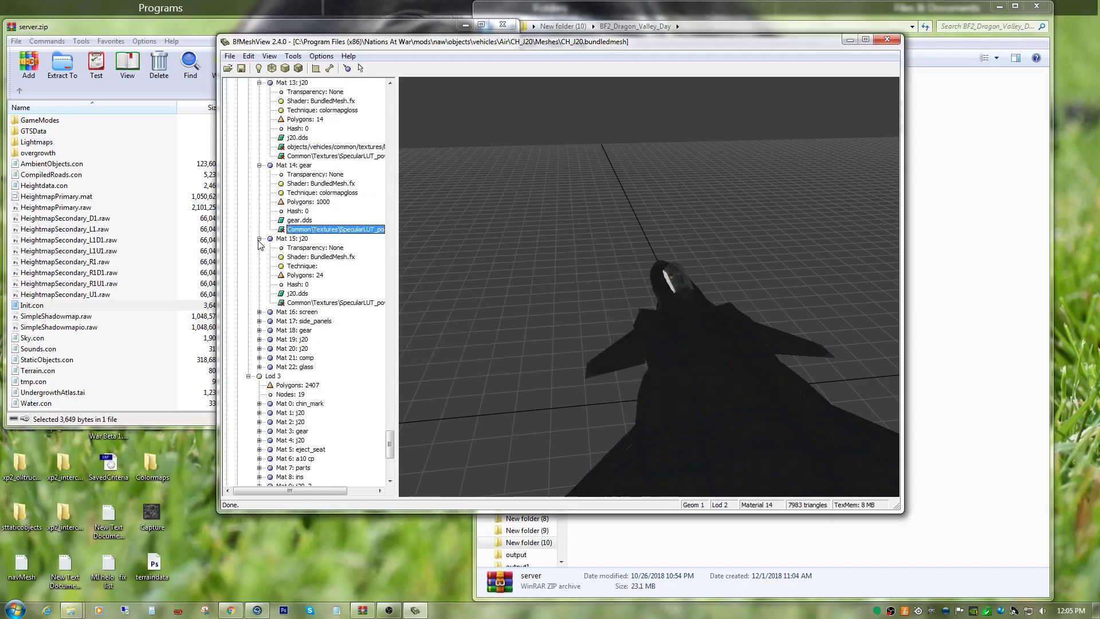
right_click(295, 303)
left_click(326, 348)
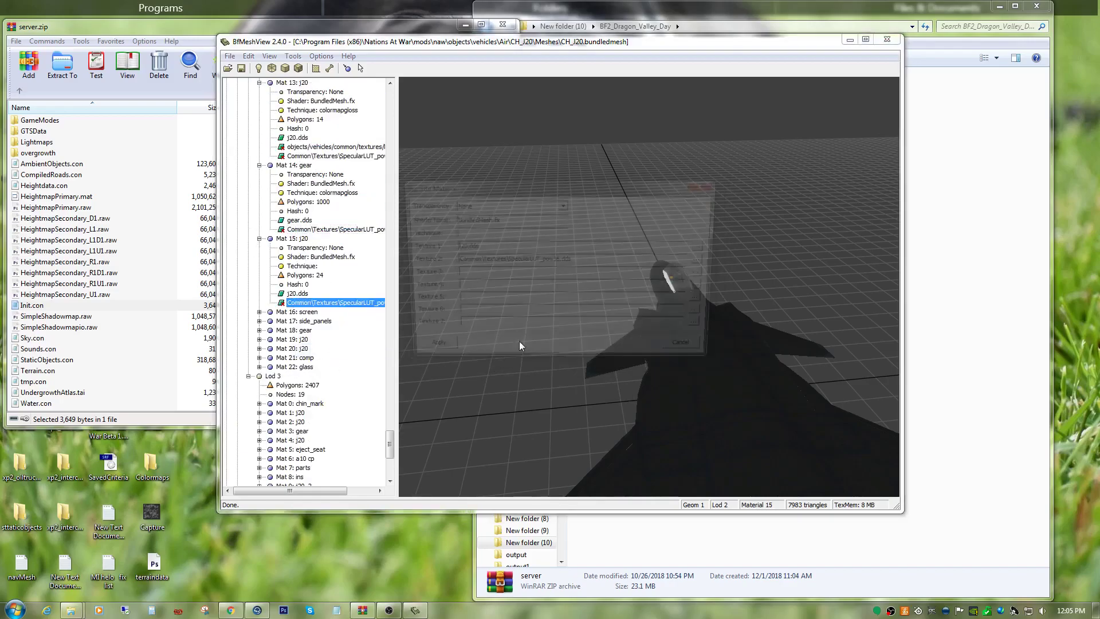
right_click(495, 233)
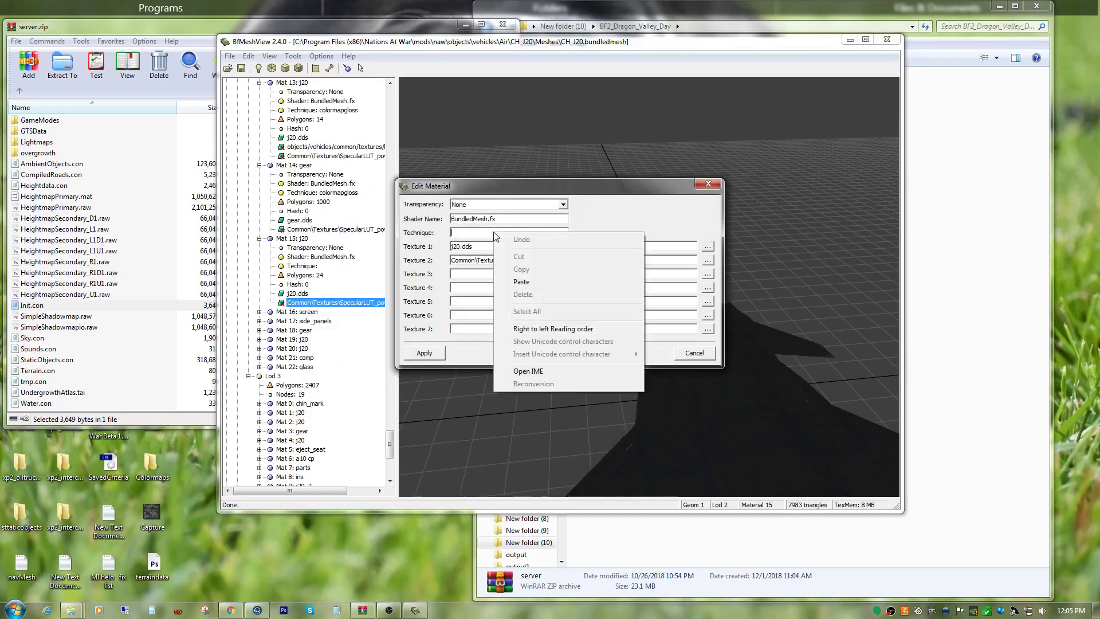
left_click(524, 284)
left_click(422, 354)
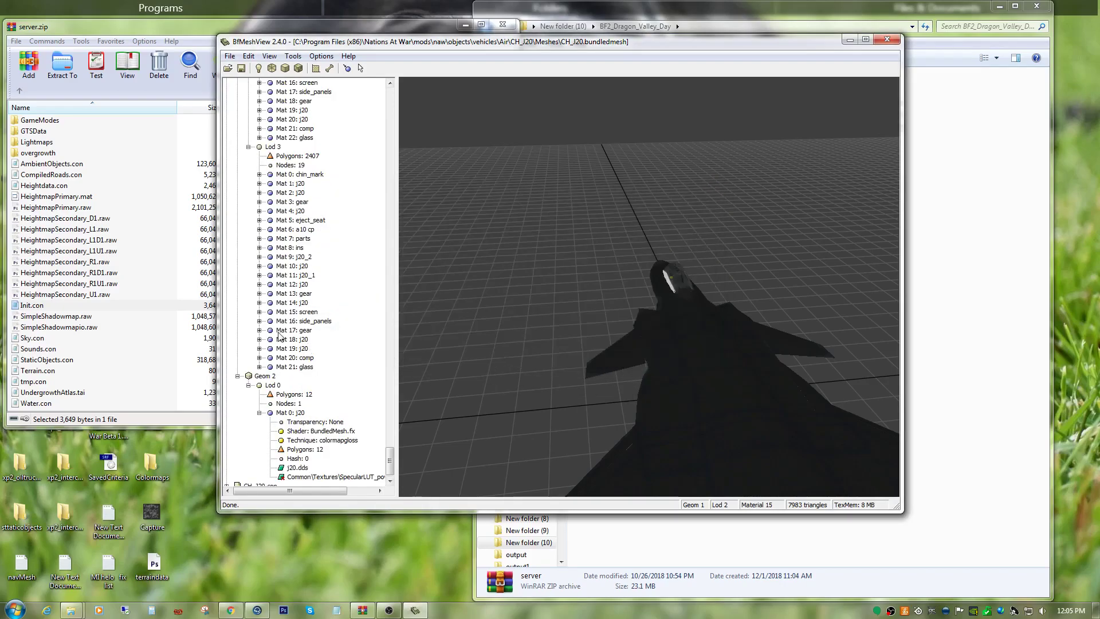
Expand Mat 16: screen in Geom 1 Lod 2 and set its technique to colormapgloss.
left_click(259, 193)
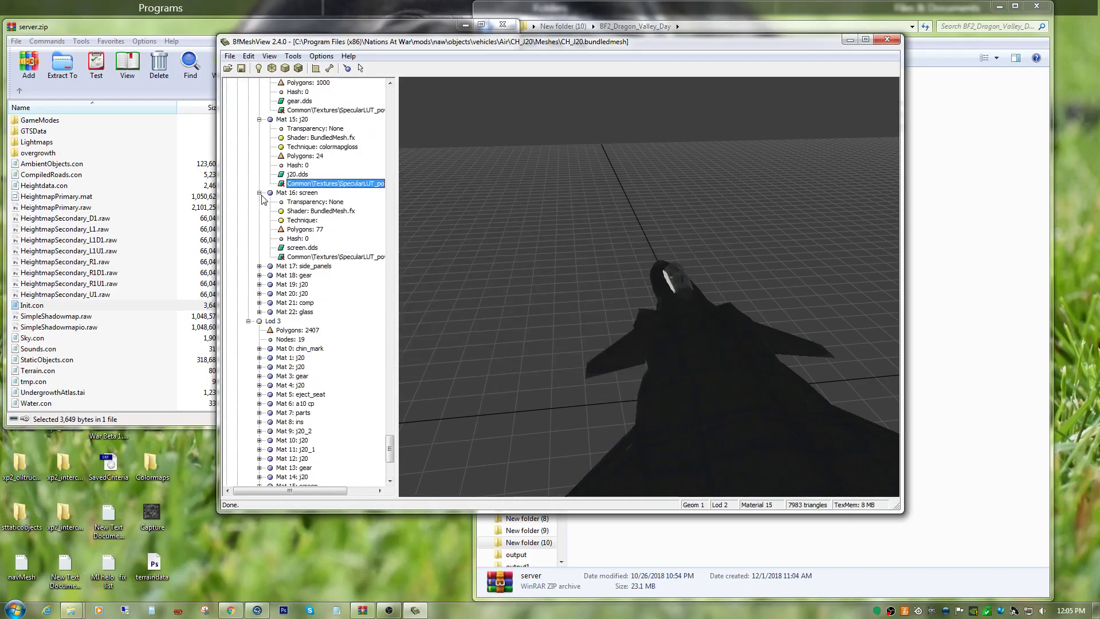
right_click(310, 257)
left_click(342, 308)
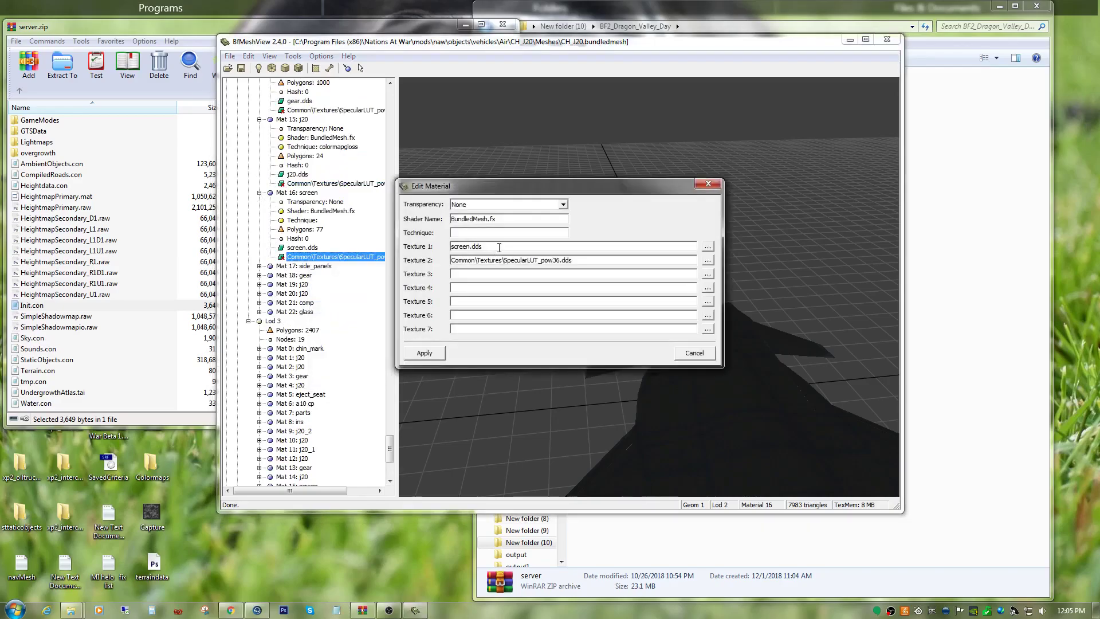
right_click(499, 232)
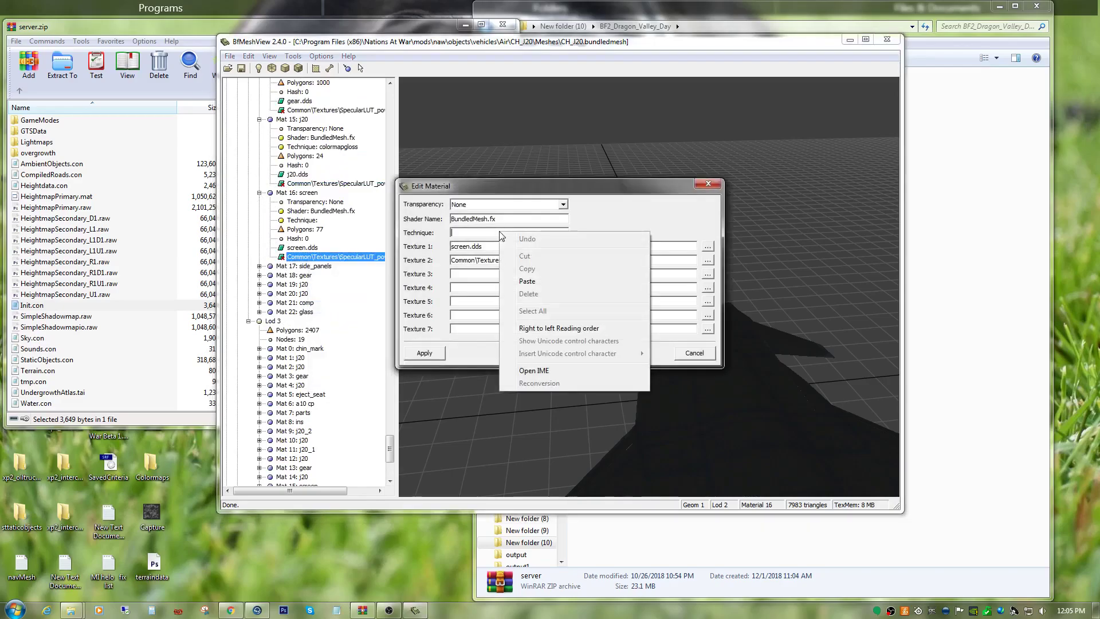
left_click(516, 281)
left_click(427, 354)
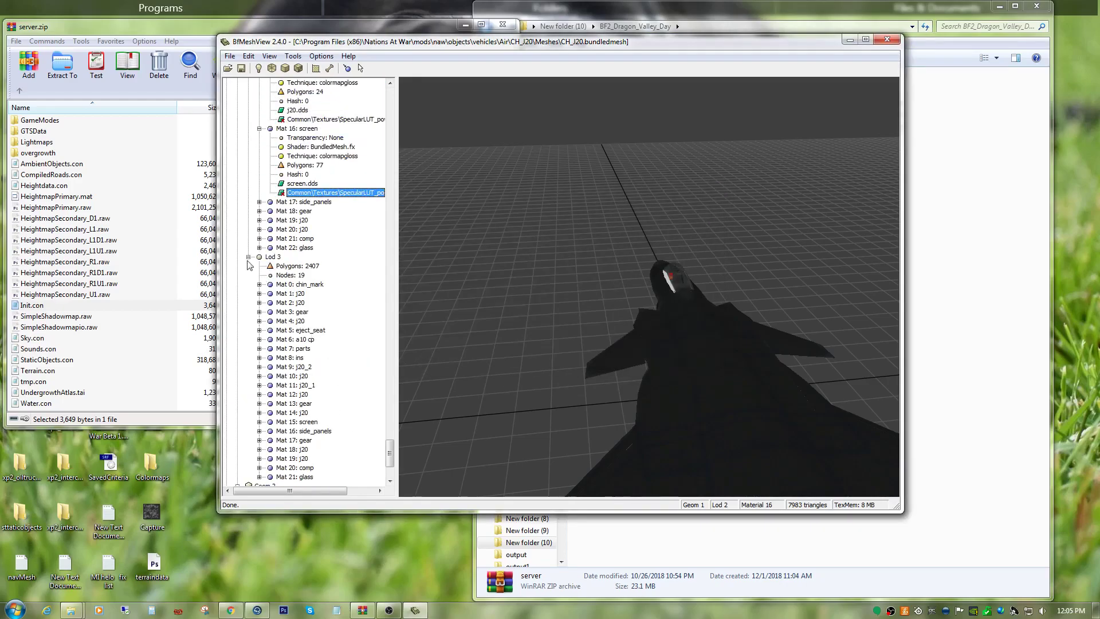
Expand Mat 17: side_panels in Geom 1 Lod 2 and set its technique to colormapgloss.
left_click(259, 202)
right_click(308, 267)
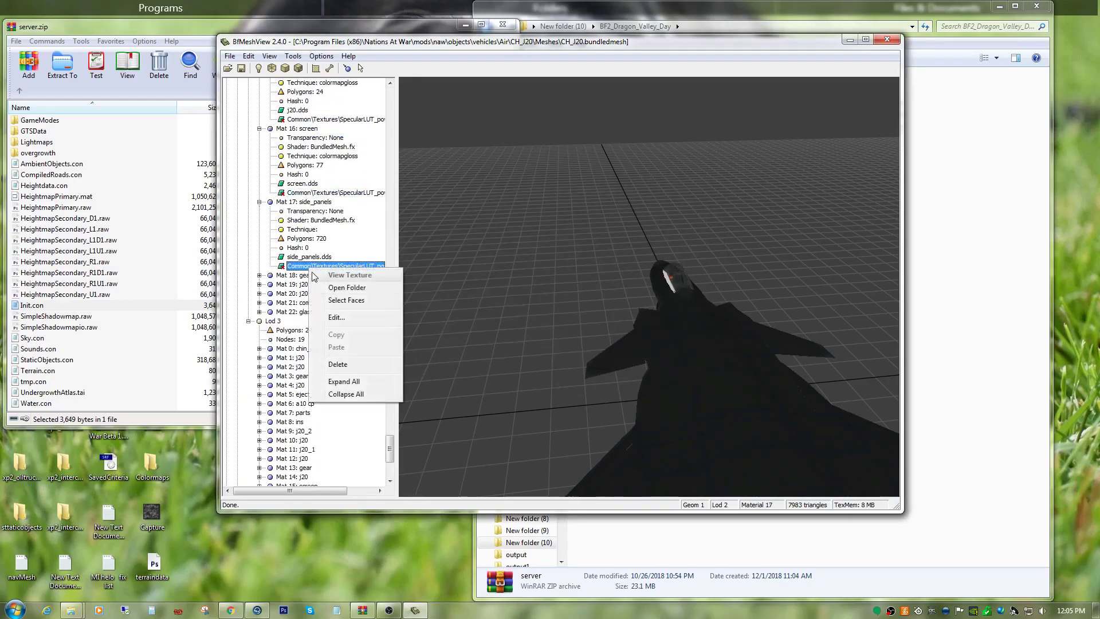
left_click(345, 317)
right_click(488, 232)
left_click(497, 271)
left_click(494, 274)
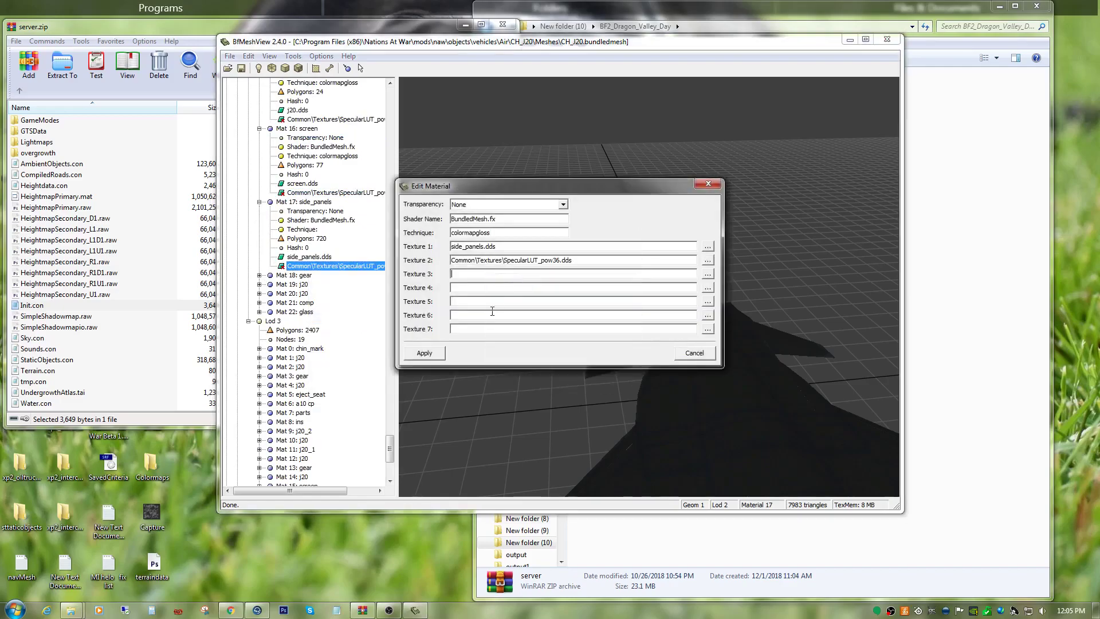
left_click(424, 352)
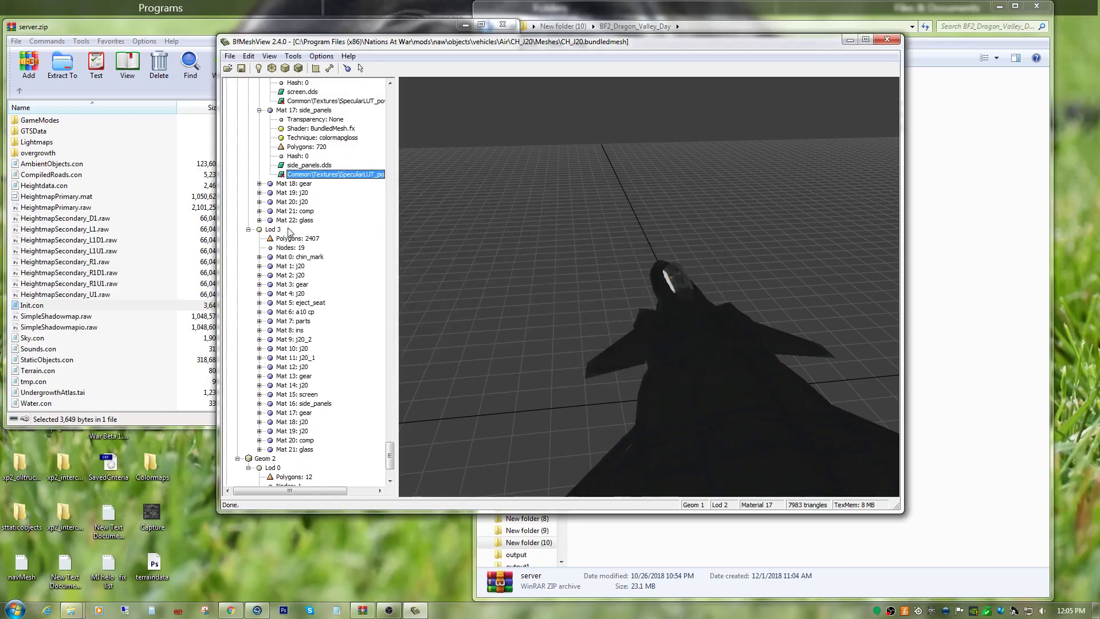
Expand Mat 18: gear in Geom 1 Lod 2 and set its technique to colormapgloss.
left_click(259, 183)
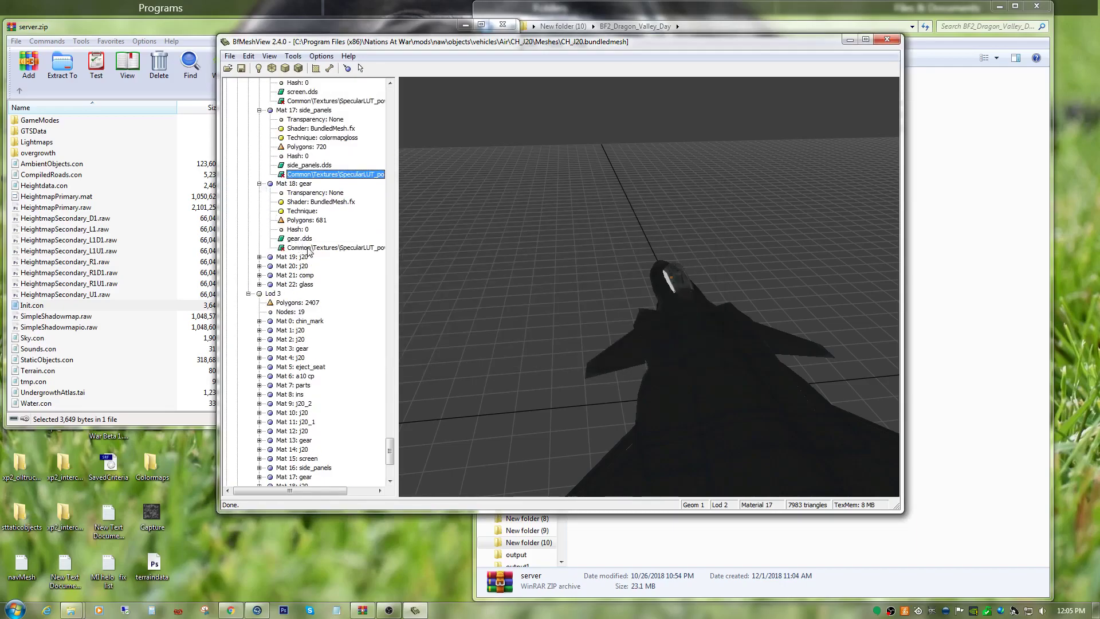
right_click(307, 251)
left_click(350, 298)
right_click(526, 234)
left_click(535, 287)
left_click(424, 353)
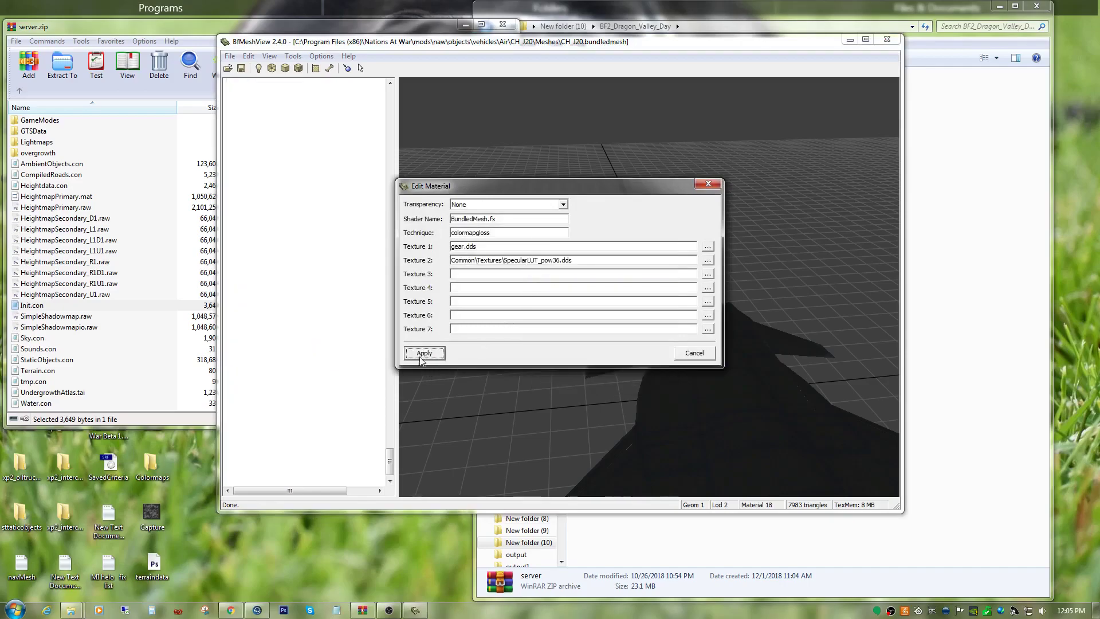
Expand Mat 19: j20 in Geom 1 Lod 2 and set its technique to colormapgloss.
left_click(259, 110)
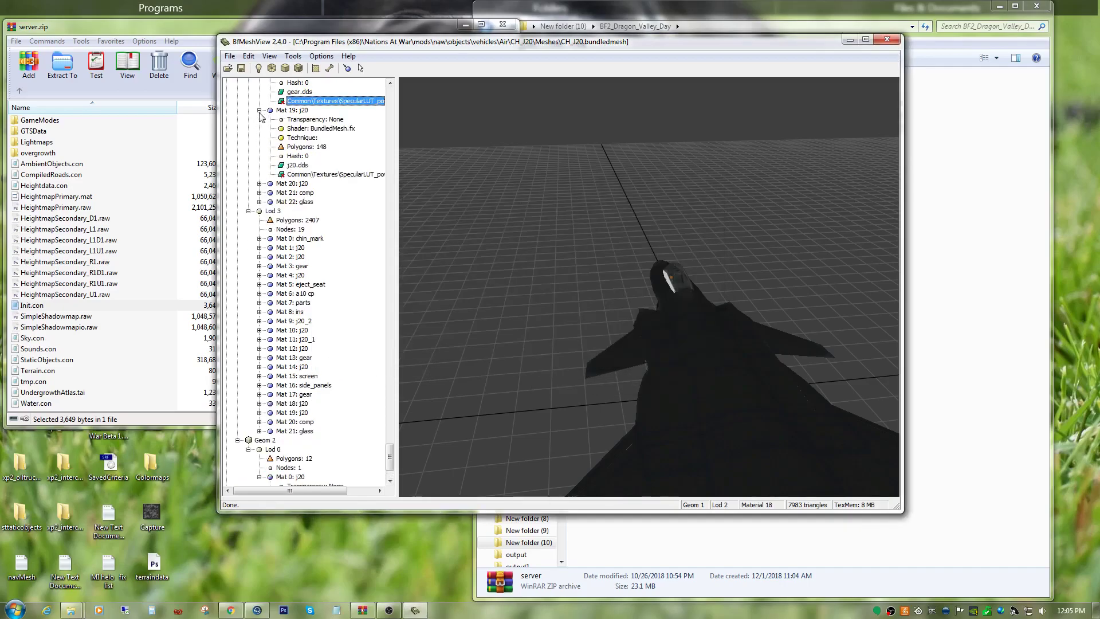
left_click(332, 175)
right_click(362, 175)
left_click(370, 229)
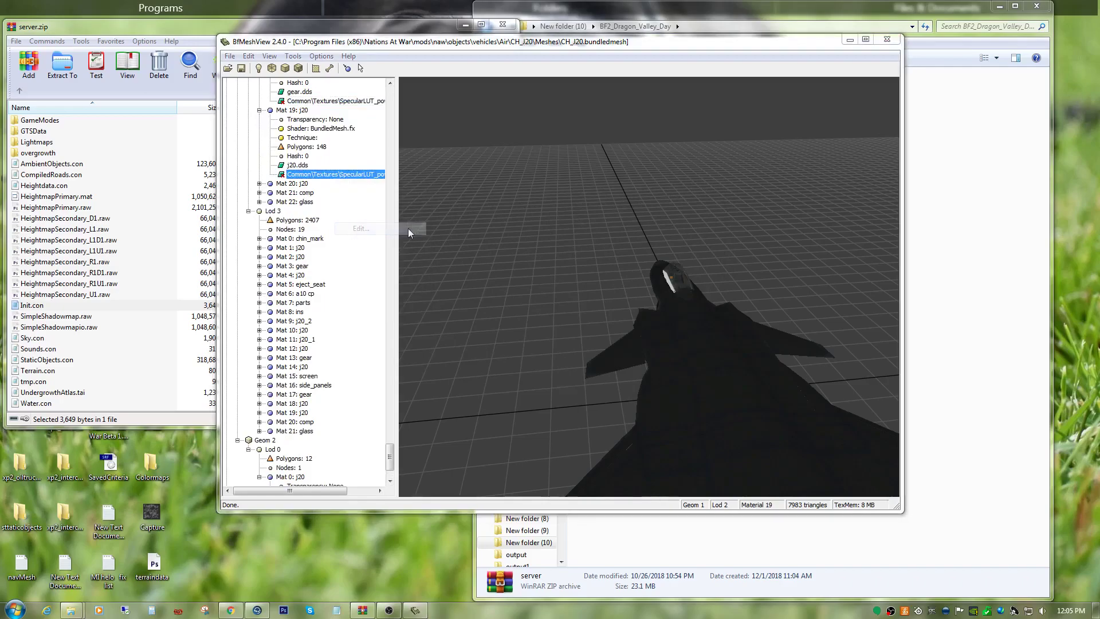
right_click(484, 232)
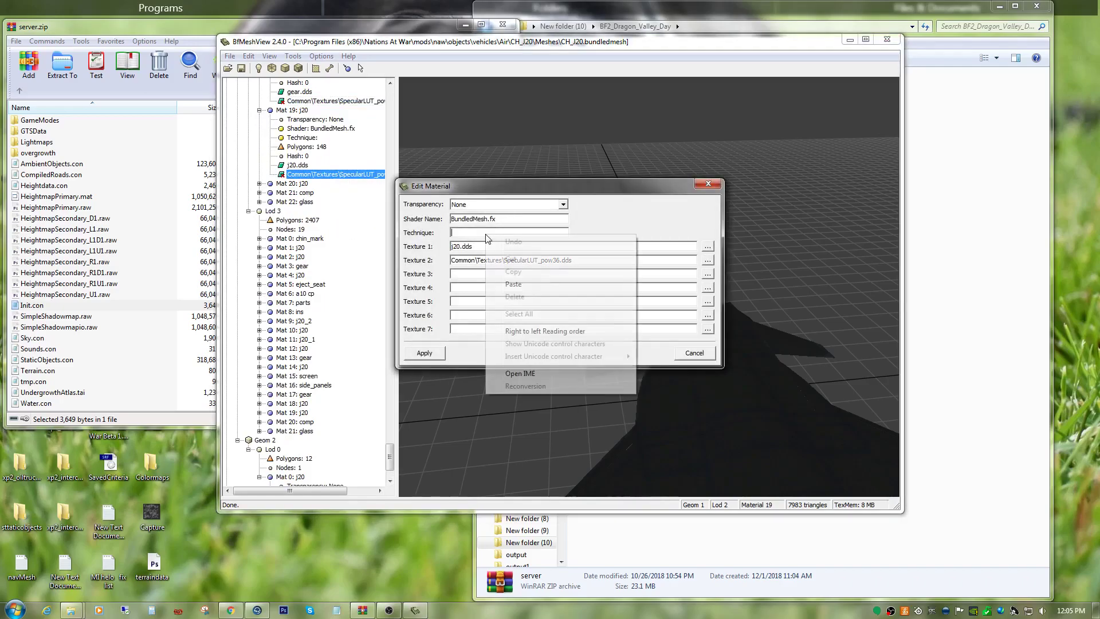
left_click(515, 280)
left_click(425, 353)
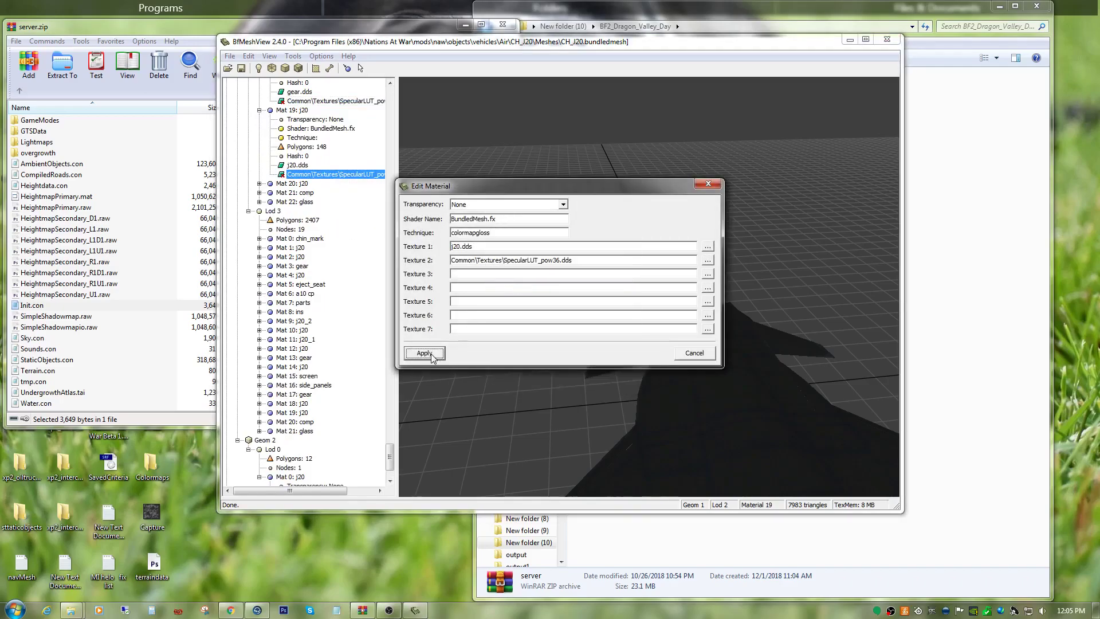
Expand Mat 20: j20 in Geom 1 Lod 2 and set its technique to colormapgloss.
left_click(259, 202)
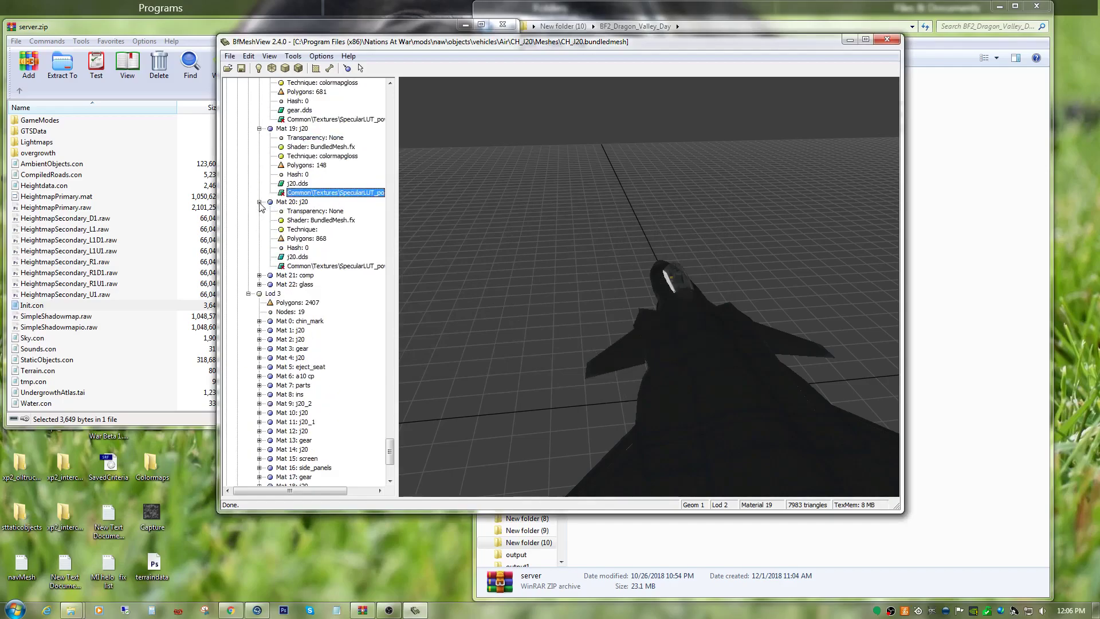
right_click(310, 267)
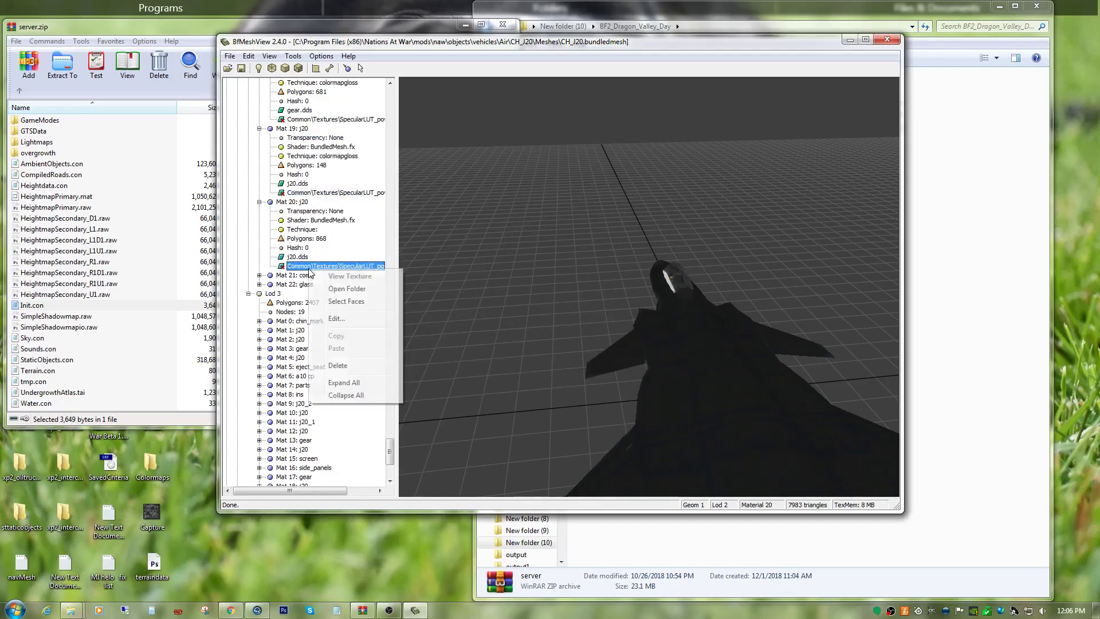
left_click(331, 319)
right_click(481, 232)
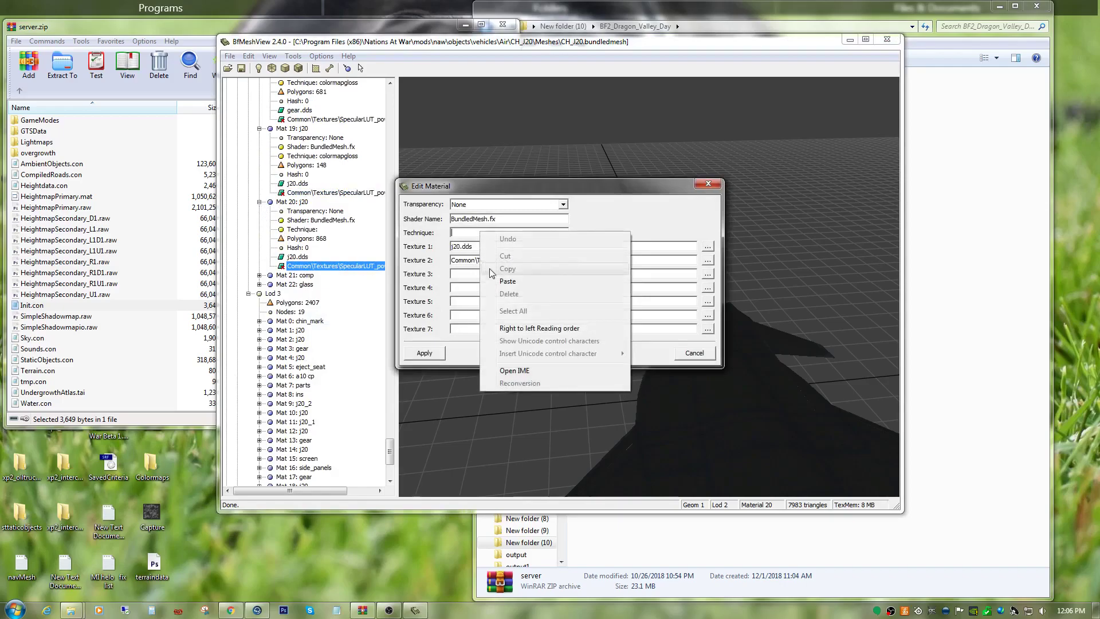
left_click(494, 278)
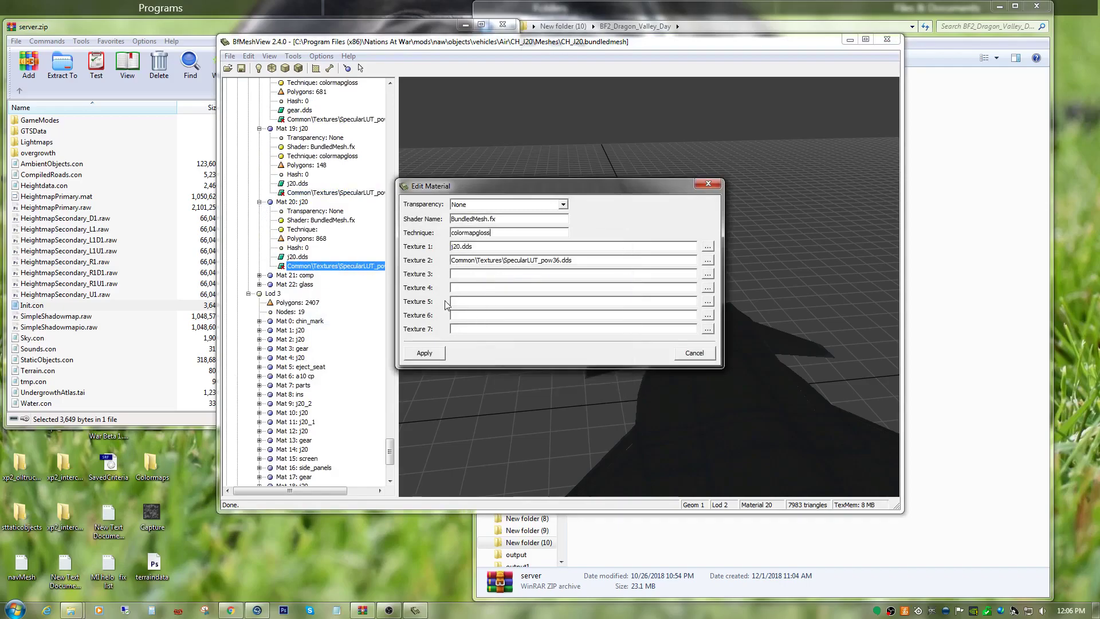
left_click(424, 352)
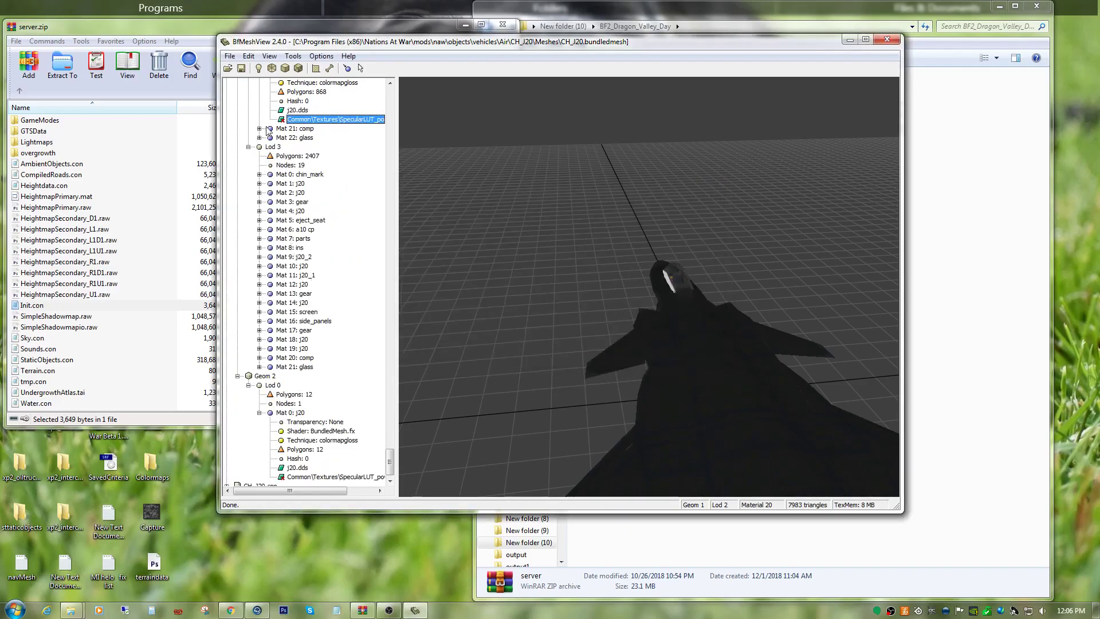
Expand Mat 21: comp in Geom 1 Lod 2 and set its technique to colormapgloss.
left_click(259, 129)
right_click(315, 193)
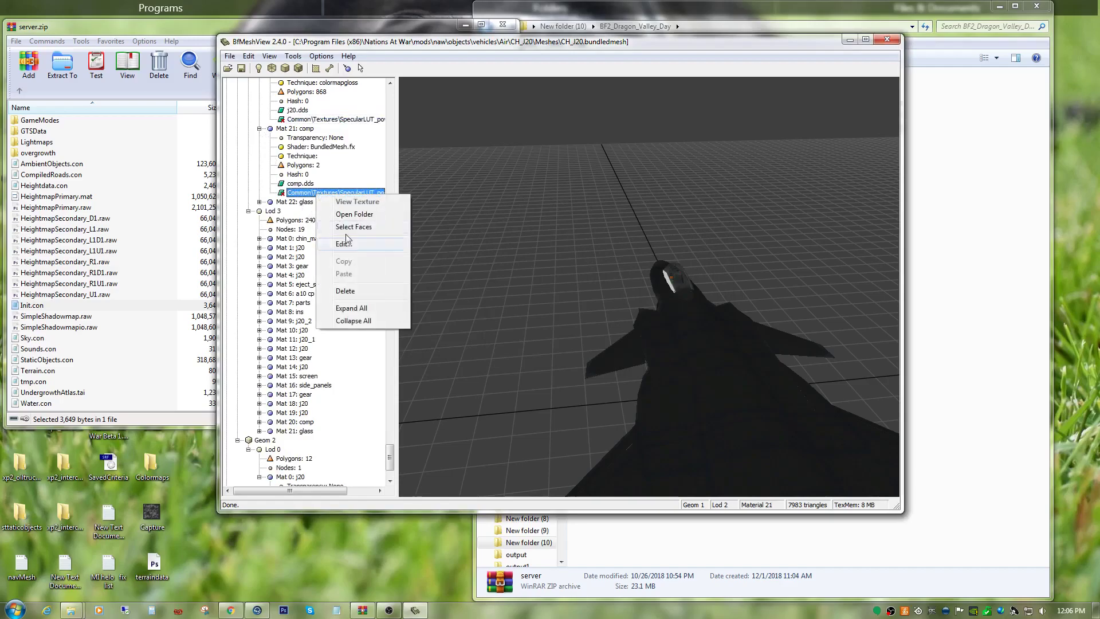
left_click(349, 252)
right_click(491, 232)
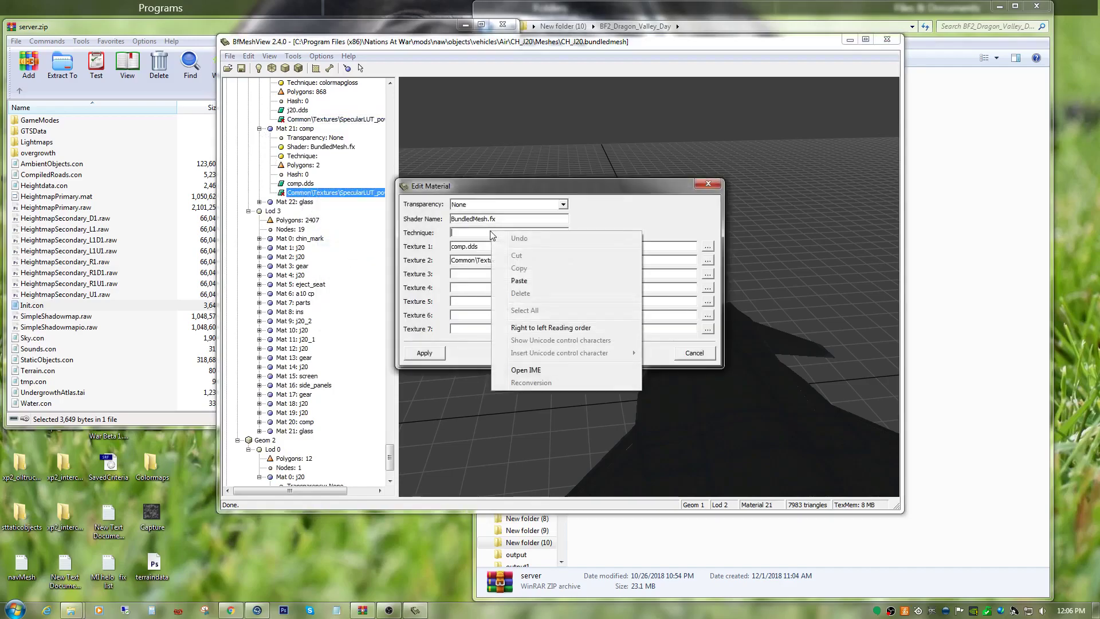
left_click(536, 281)
left_click(422, 353)
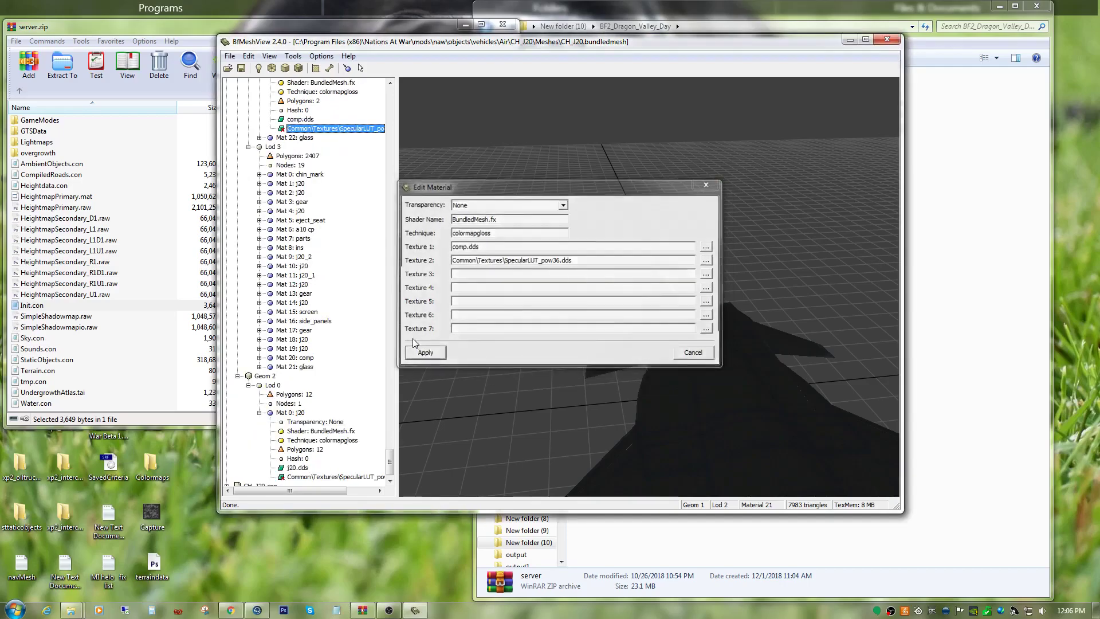
scroll(290, 373, "down", 3)
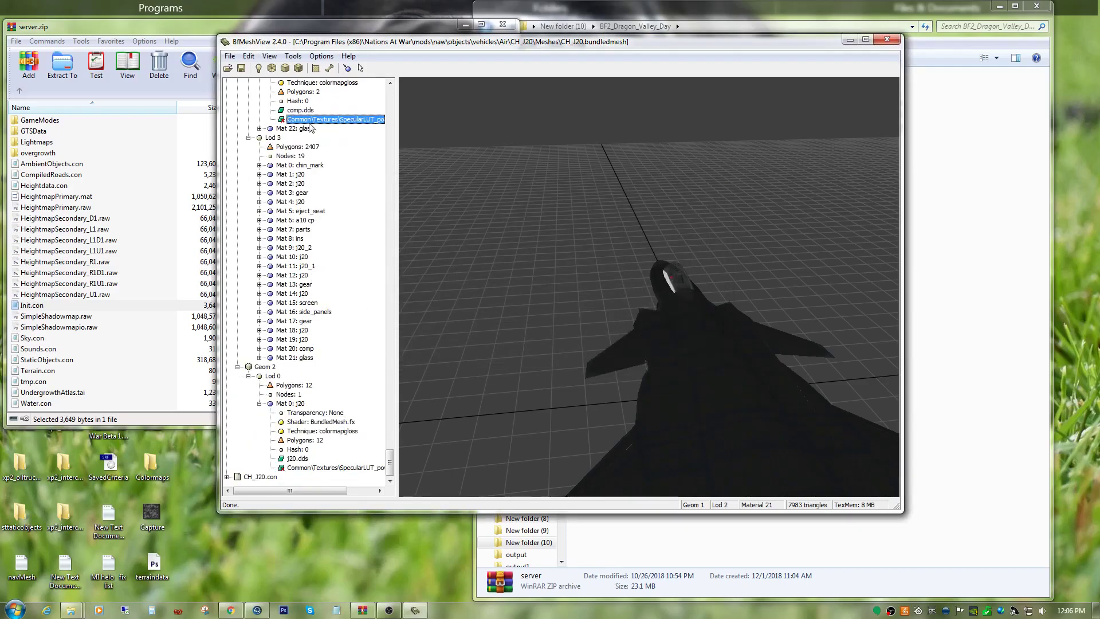
Expand Mat 22: glass in Geom 1 Lod 2, and set the technique of Mat 0: chin_mark in Lod 3 to colormapgloss.
left_click(259, 129)
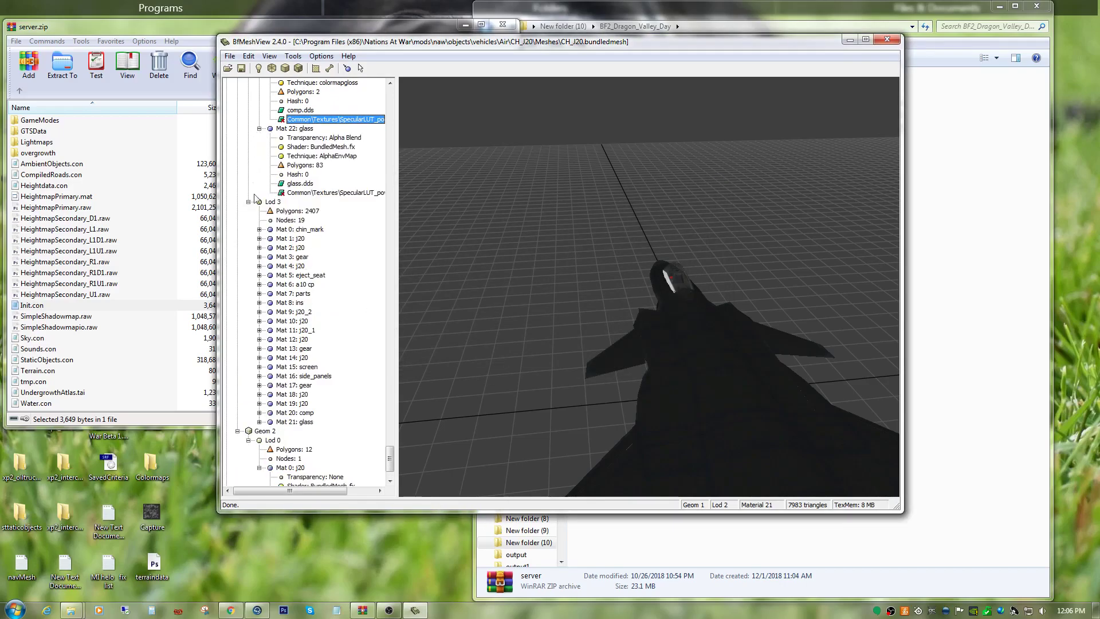
left_click(259, 230)
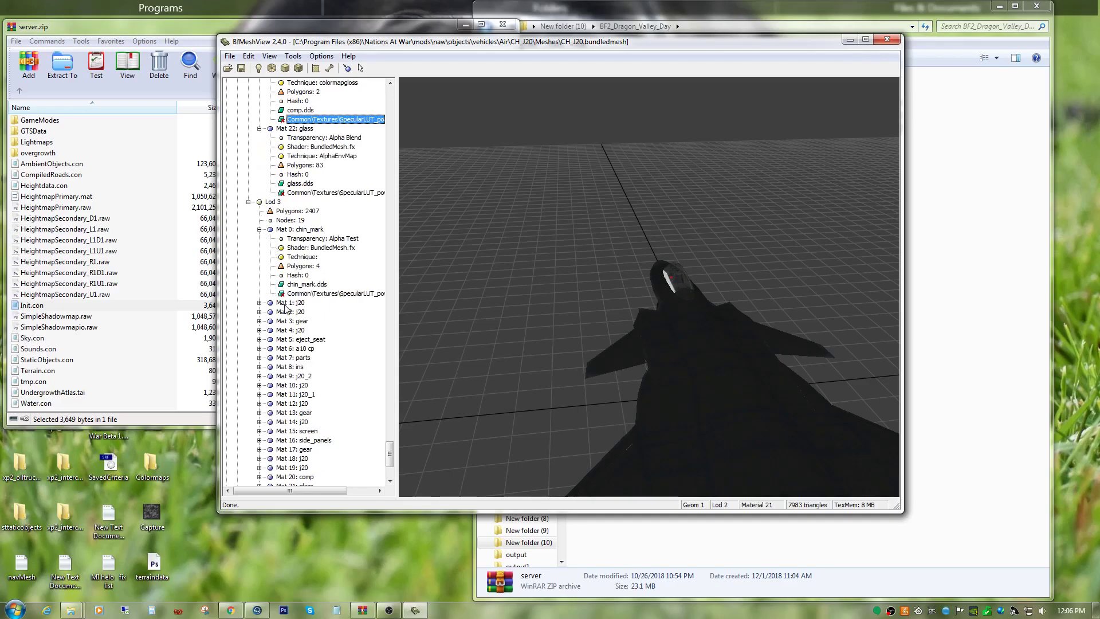
right_click(304, 285)
left_click(329, 336)
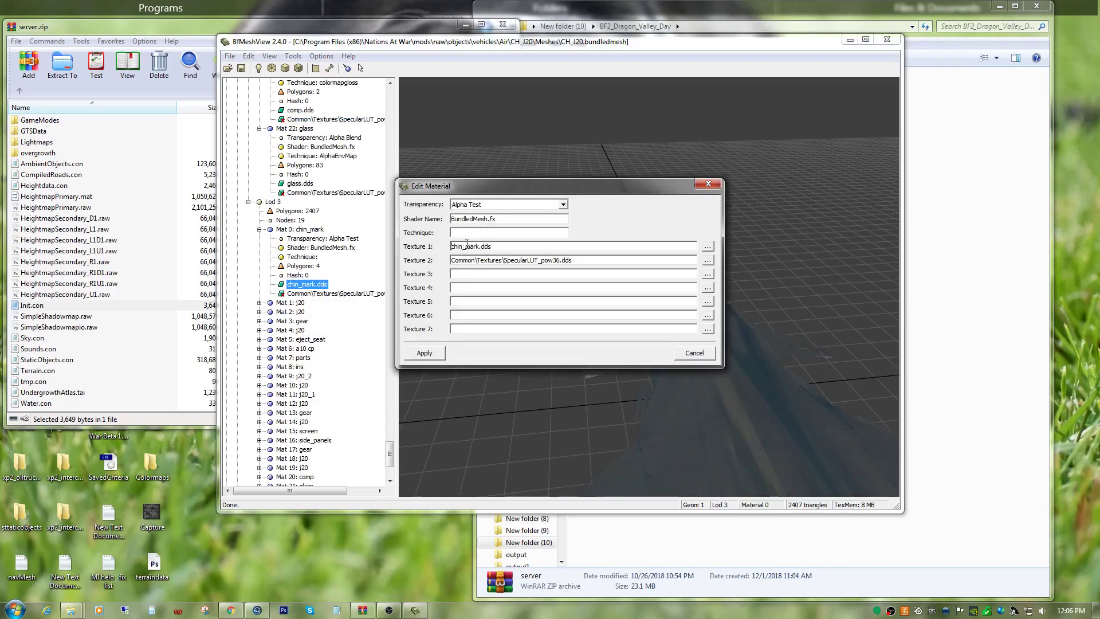
right_click(476, 233)
left_click(503, 285)
left_click(424, 355)
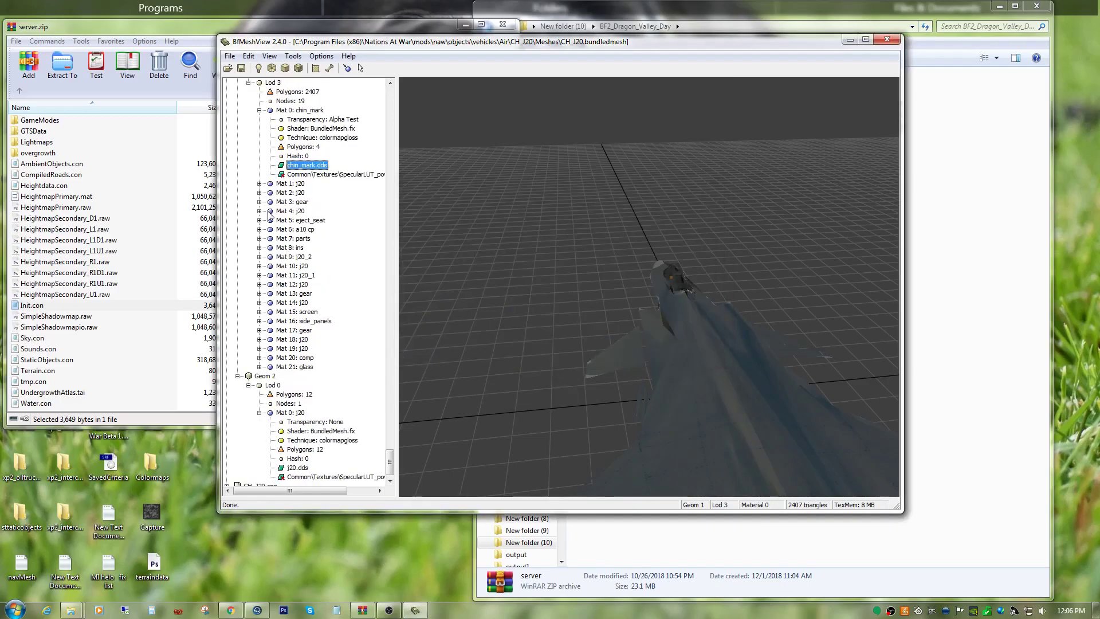
Expand Mat 1: j20 in Geom 1 Lod 3 and replace its technique with colormapgloss.
left_click(260, 184)
right_click(312, 256)
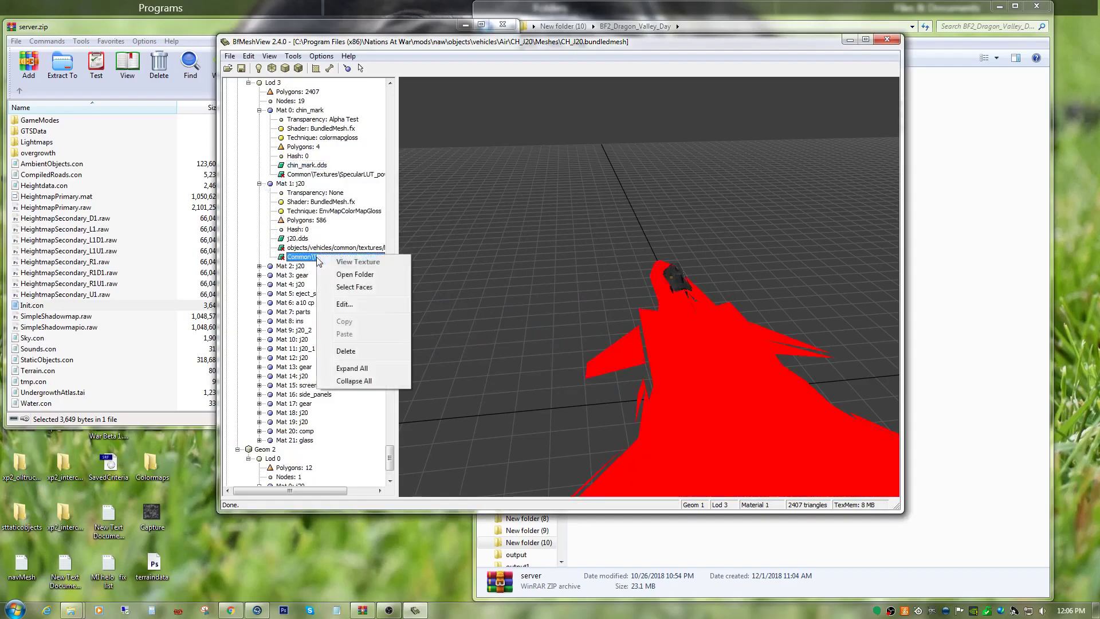
left_click(346, 304)
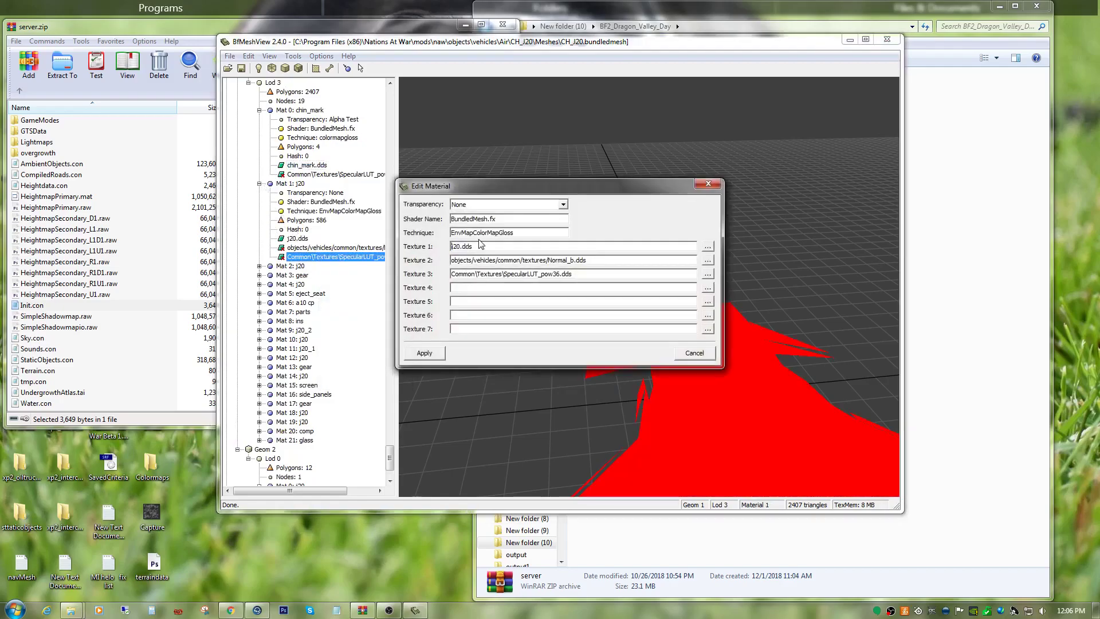
double_click(518, 235)
right_click(518, 233)
left_click(544, 285)
left_click(423, 353)
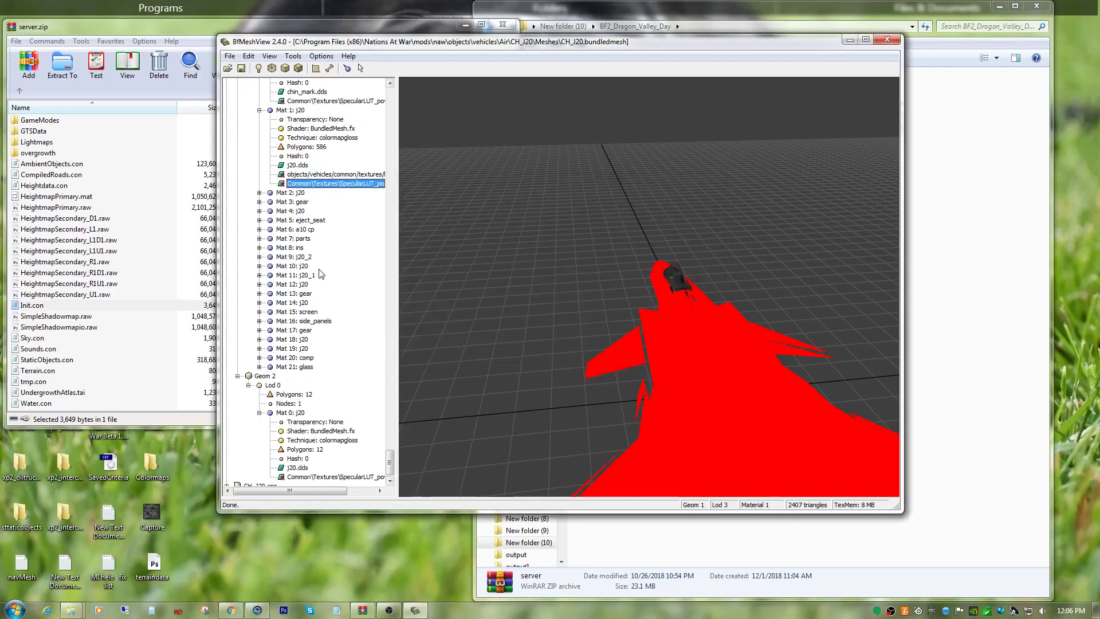
Expand Mat 2: j20 in Geom 1 Lod 3 and replace its technique with colormapgloss.
left_click(259, 193)
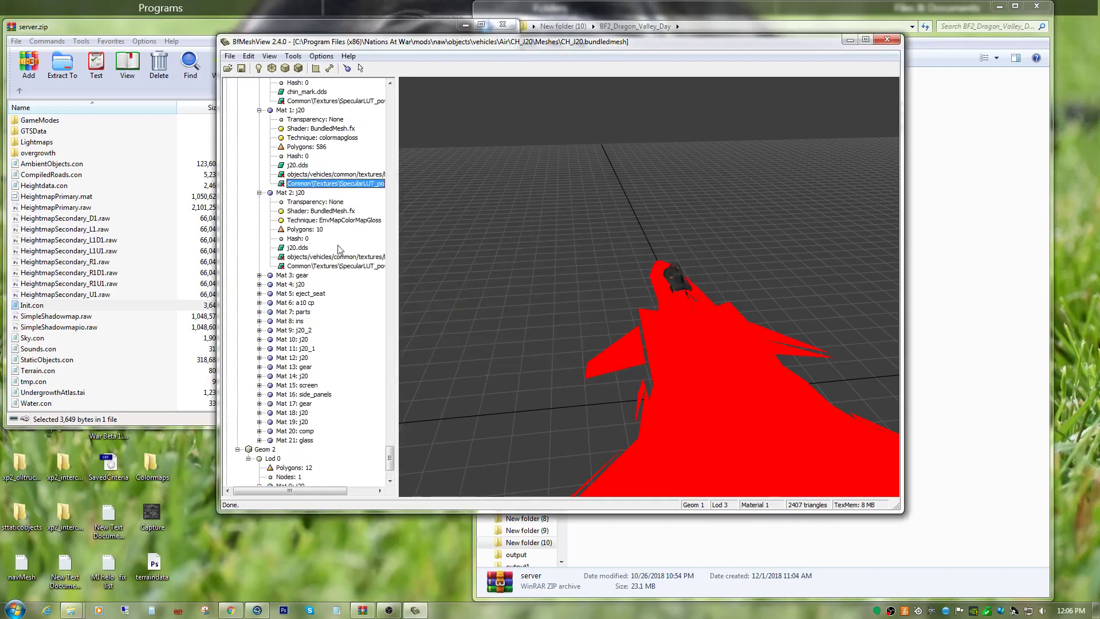
right_click(347, 265)
left_click(378, 318)
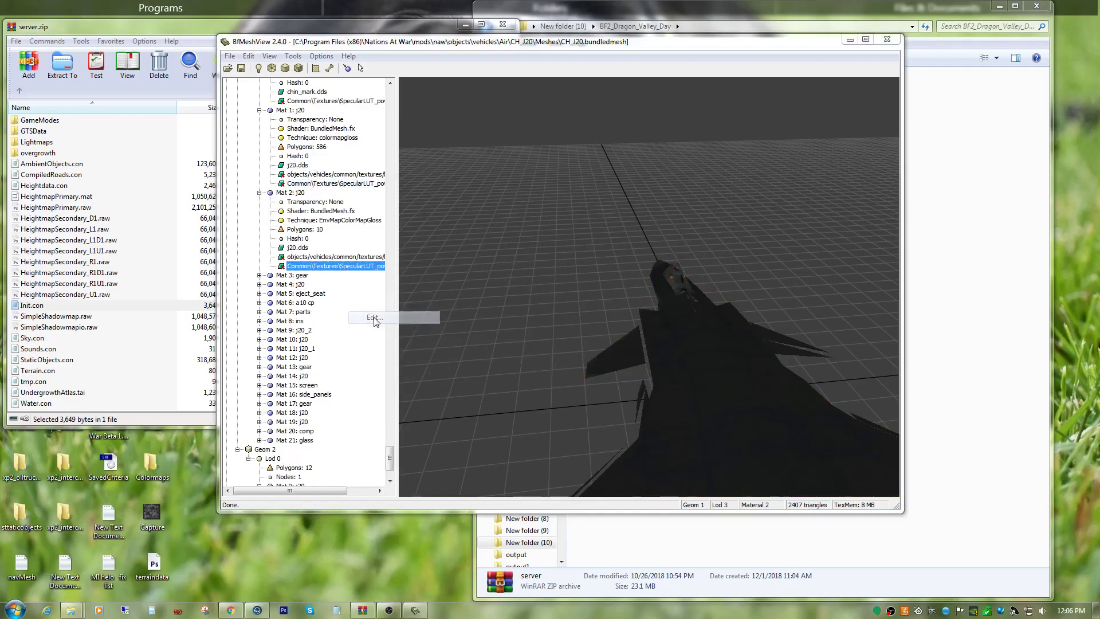
double_click(516, 235)
right_click(515, 235)
left_click(536, 283)
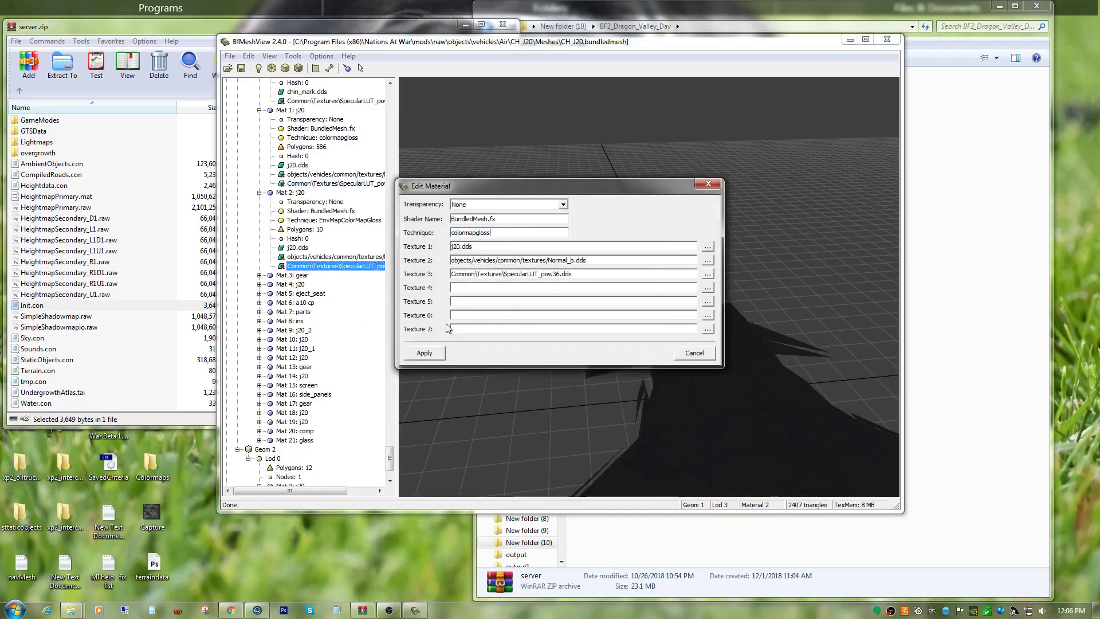
left_click(427, 354)
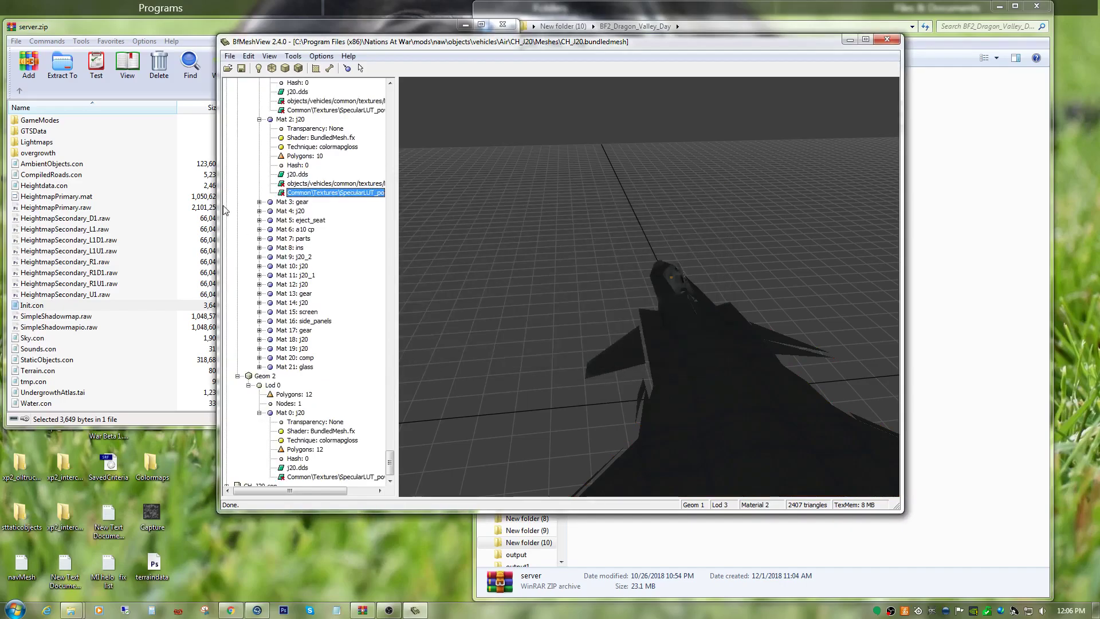
Expand Mat 4: j20 in Geom 1 Lod 3 and set its technique to colormapgloss.
left_click(259, 211)
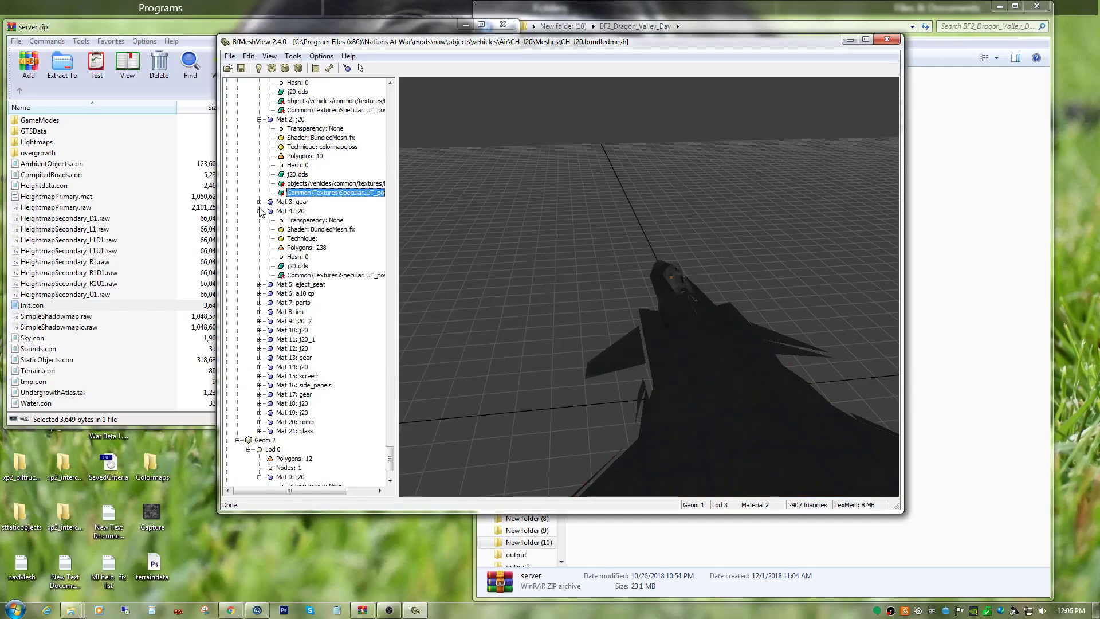
right_click(314, 276)
left_click(341, 321)
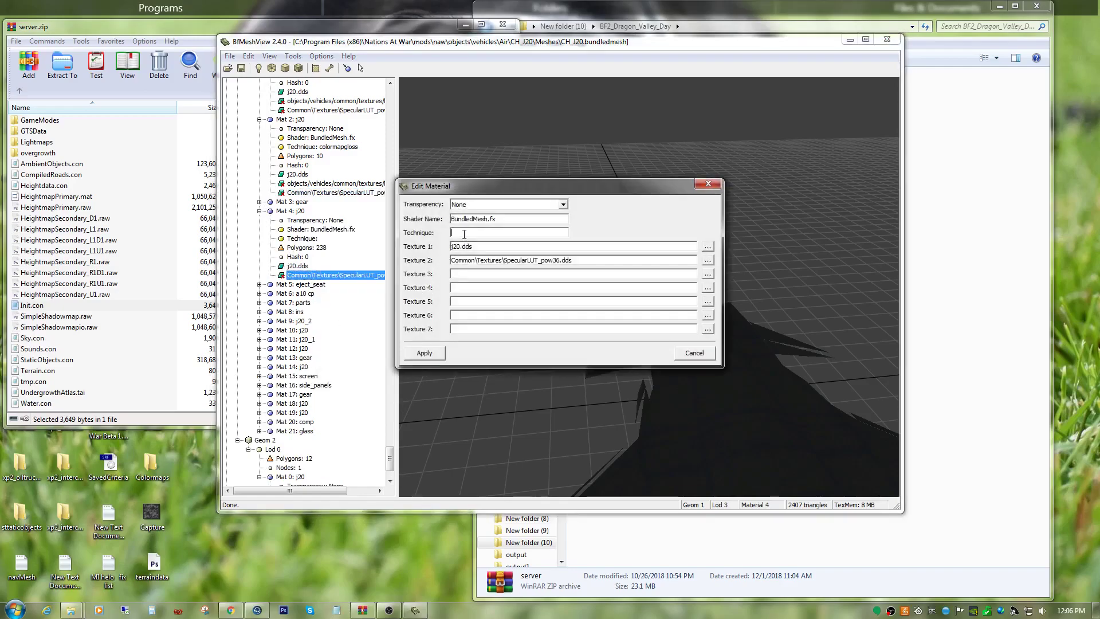
right_click(464, 234)
left_click(491, 285)
left_click(424, 353)
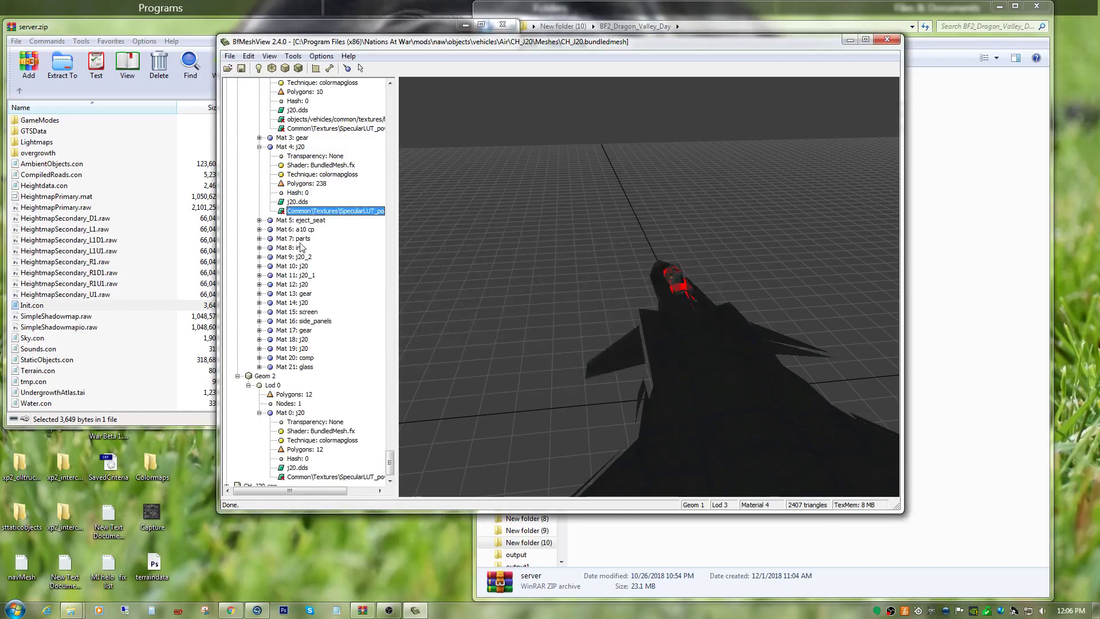
Expand Mat 3: gear in Geom 1 Lod 3 and set its technique to colormapgloss.
left_click(259, 138)
right_click(293, 201)
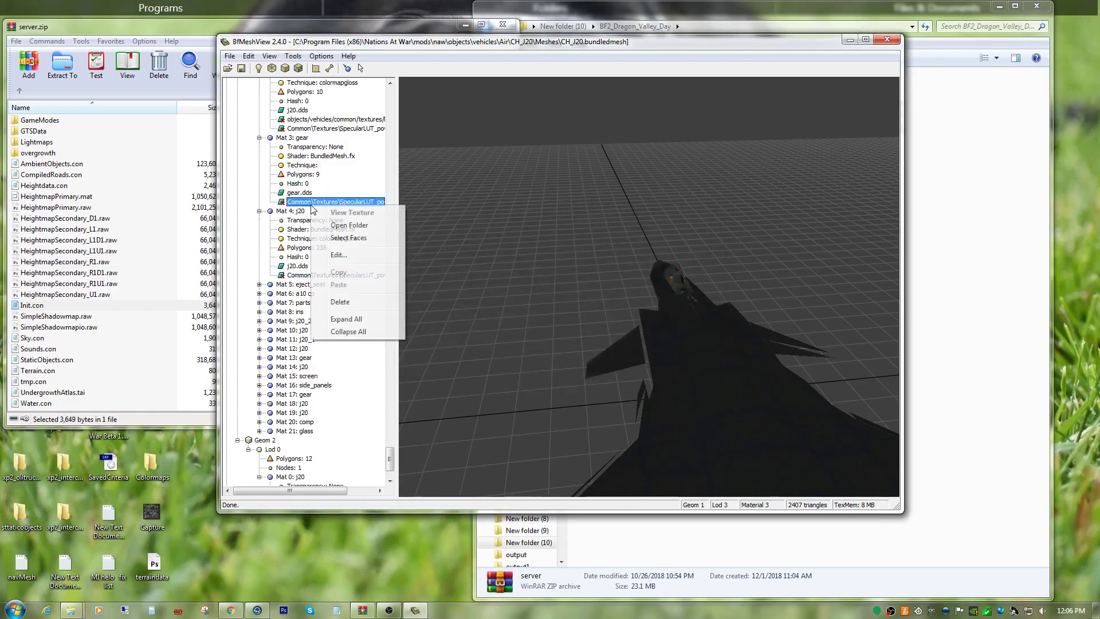
left_click(338, 253)
right_click(478, 232)
left_click(493, 279)
left_click(424, 353)
Expand Mat 5: eject_seat in Geom 1 Lod 3 and set its technique to colormapgloss.
left_click(259, 221)
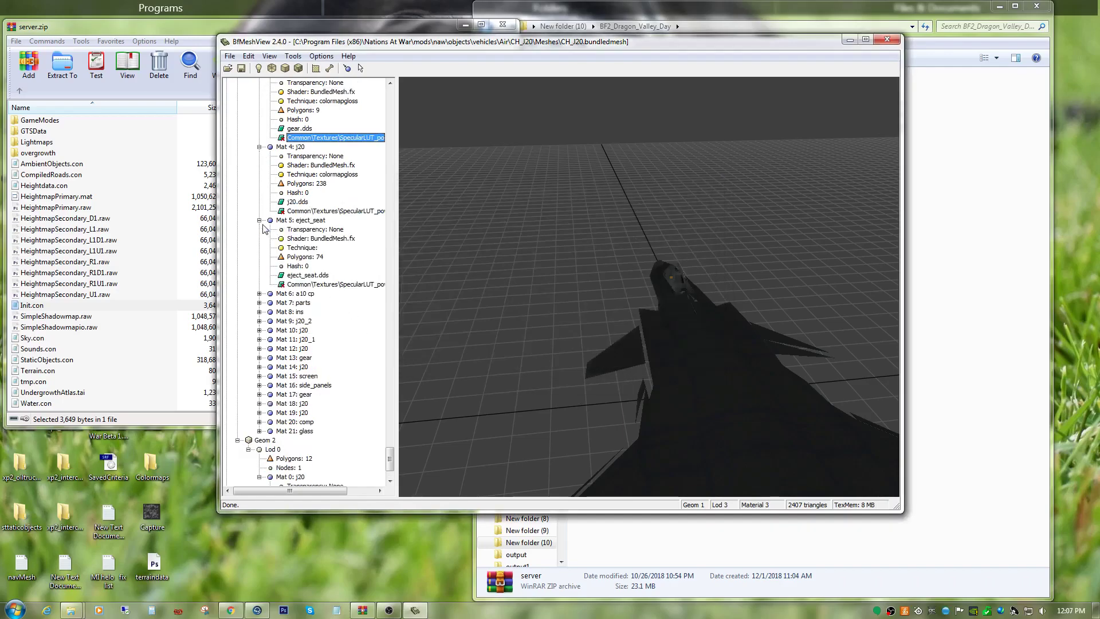
right_click(318, 286)
left_click(338, 337)
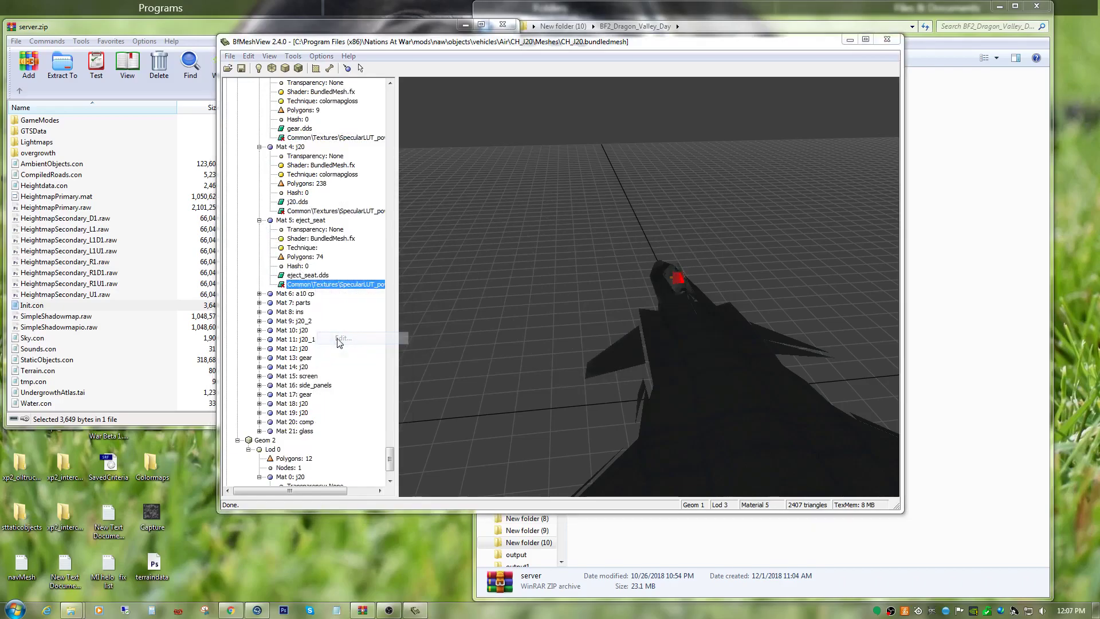
right_click(465, 232)
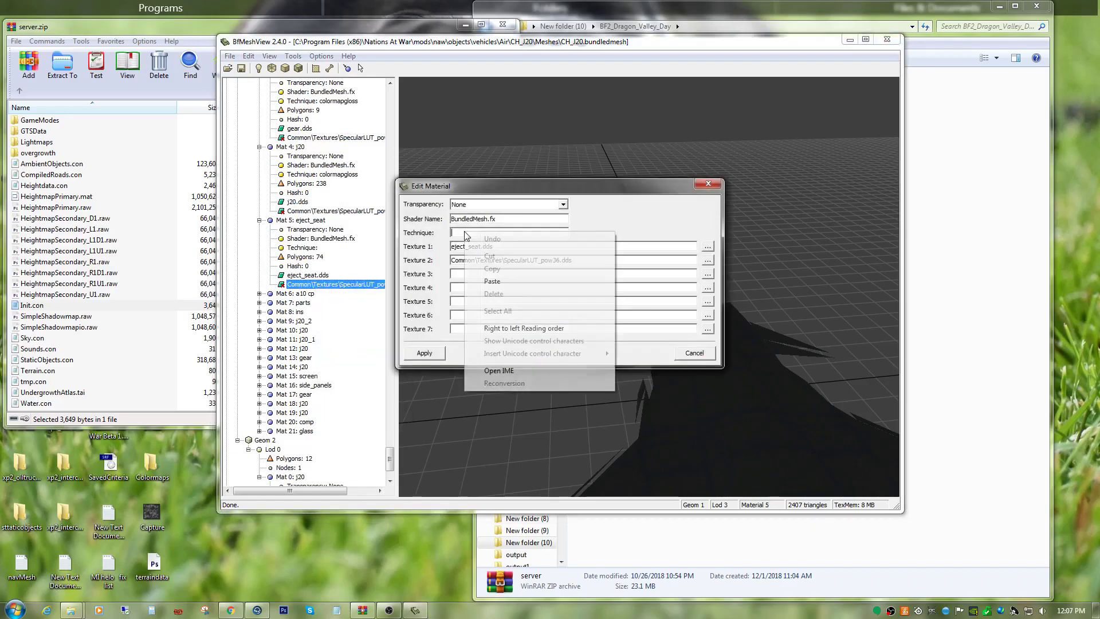
left_click(491, 281)
left_click(424, 353)
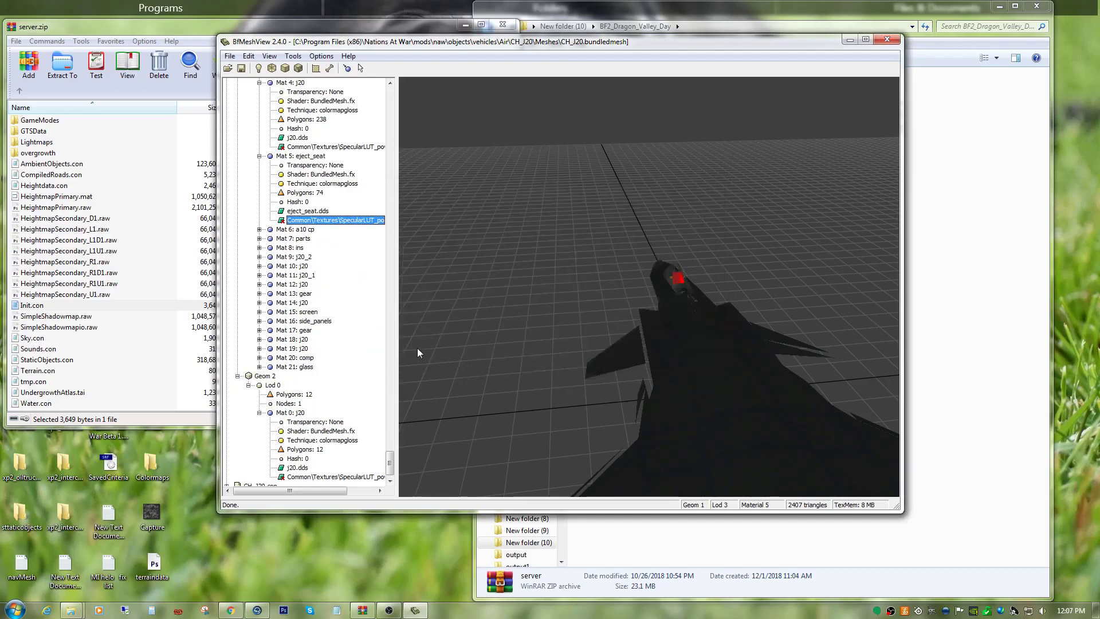
Expand Mat 6: a10 cp in Geom 1 Lod 3 and set its technique to colormapgloss.
left_click(259, 229)
right_click(326, 293)
left_click(340, 347)
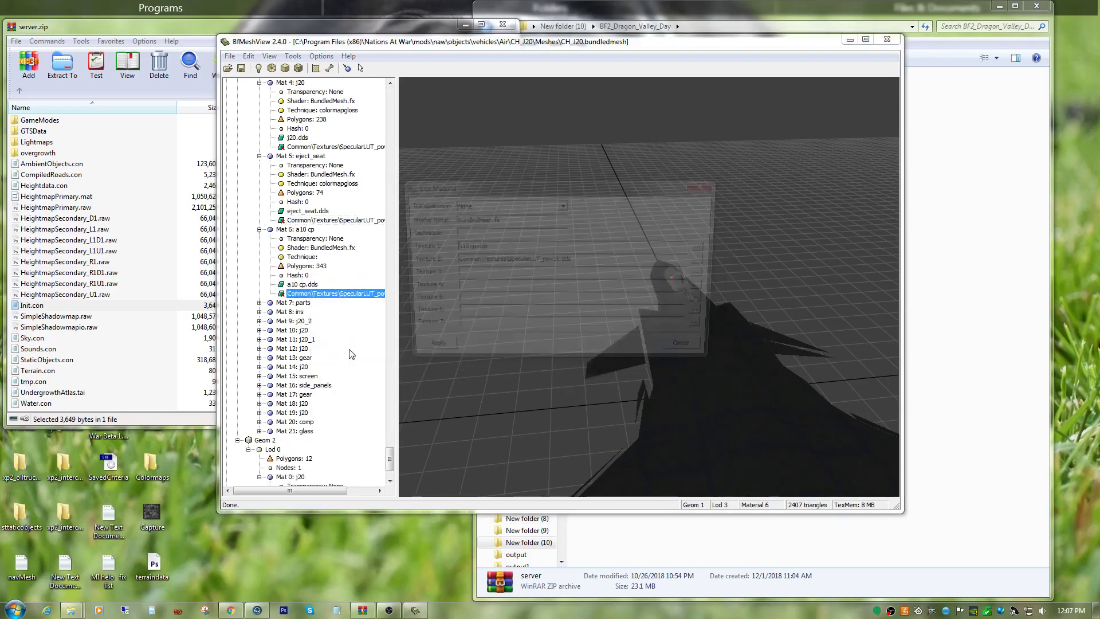
right_click(479, 238)
left_click(494, 281)
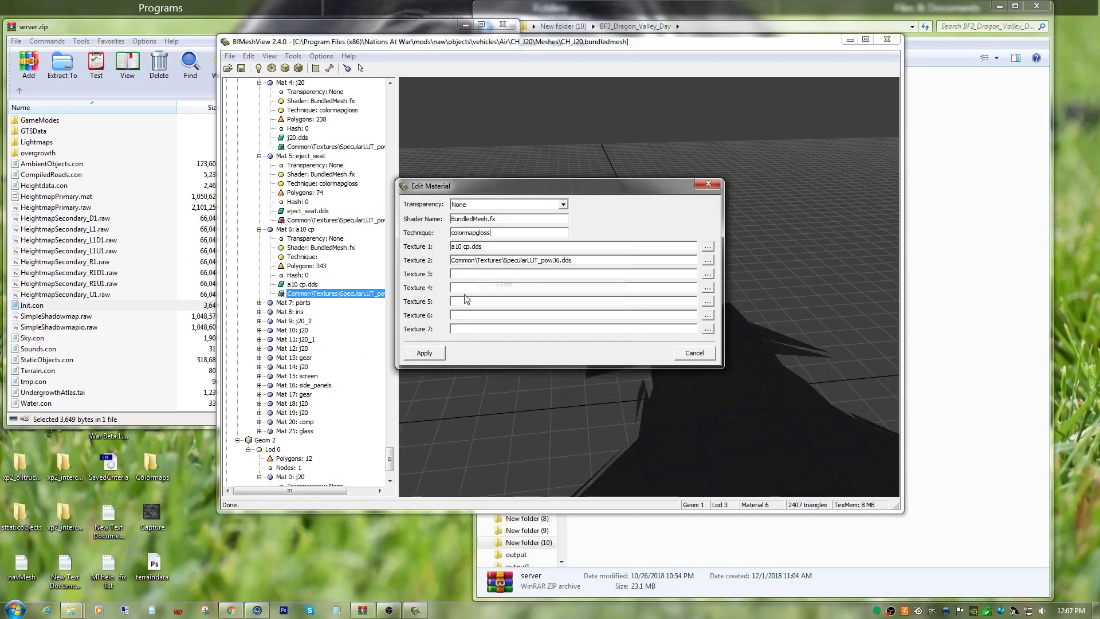
left_click(425, 353)
Expand Mat 7: parts in Geom 1 Lod 3 and set its technique to colormapgloss.
left_click(259, 239)
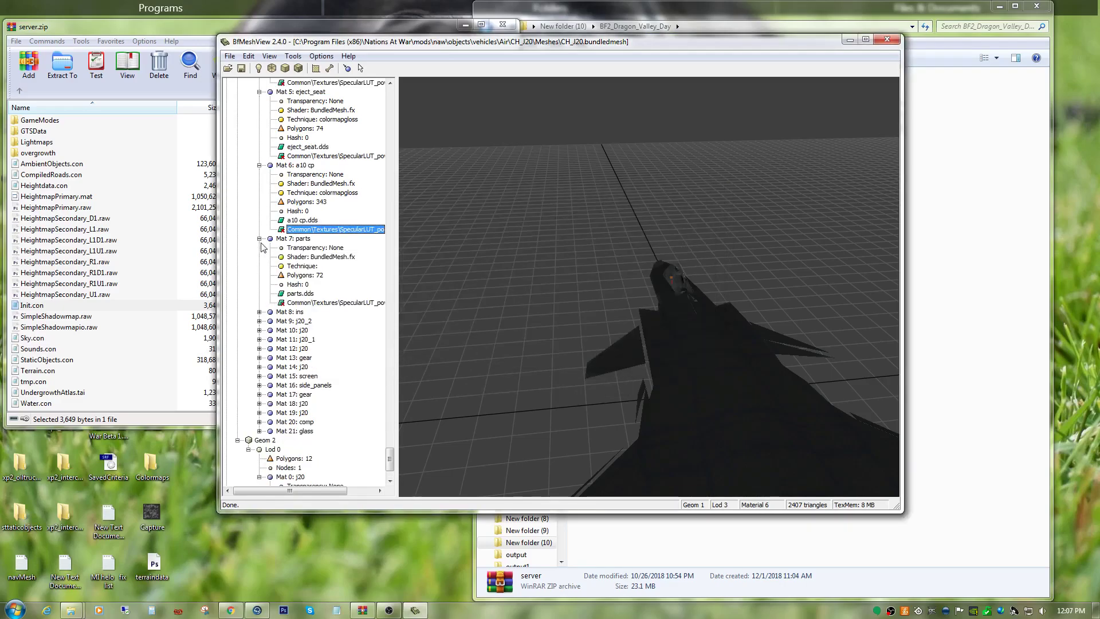
left_click(322, 303)
right_click(346, 315)
left_click(368, 353)
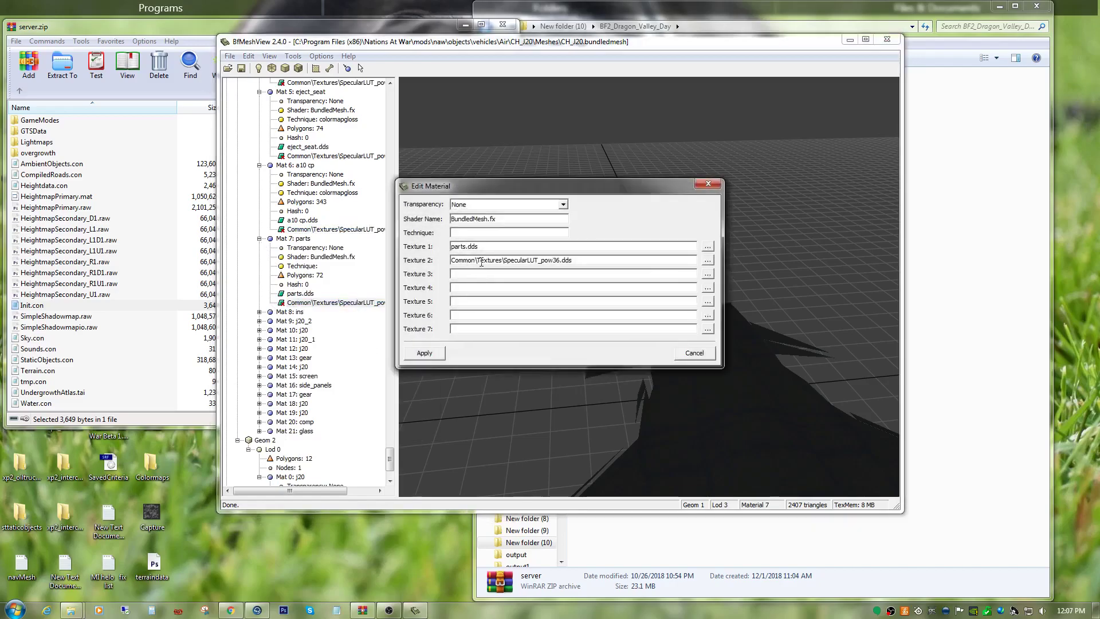
right_click(481, 234)
left_click(499, 281)
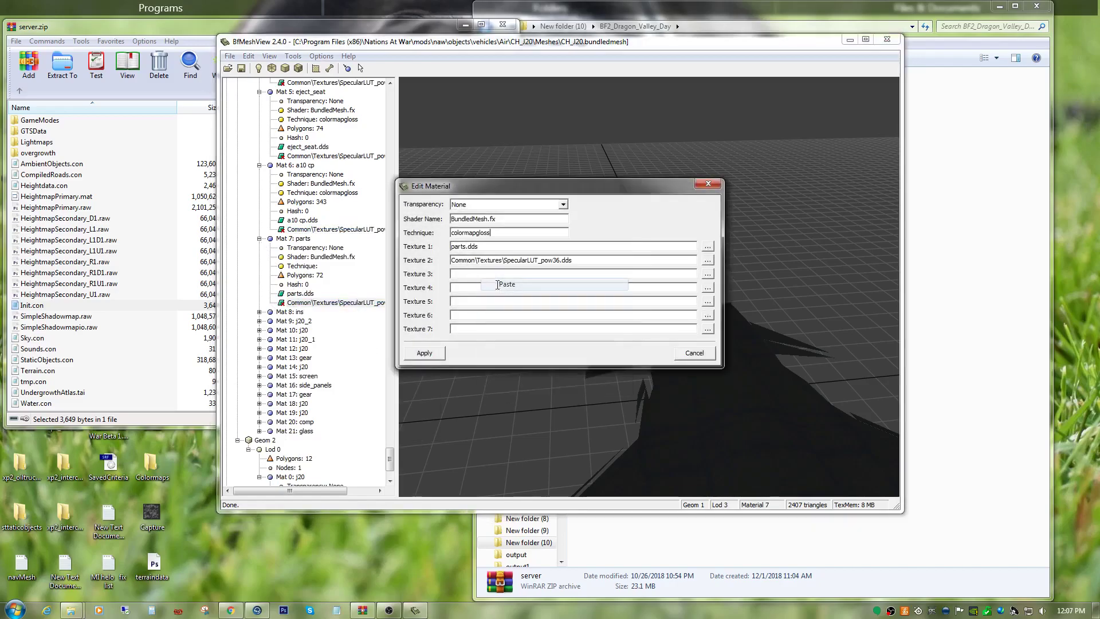
left_click(412, 354)
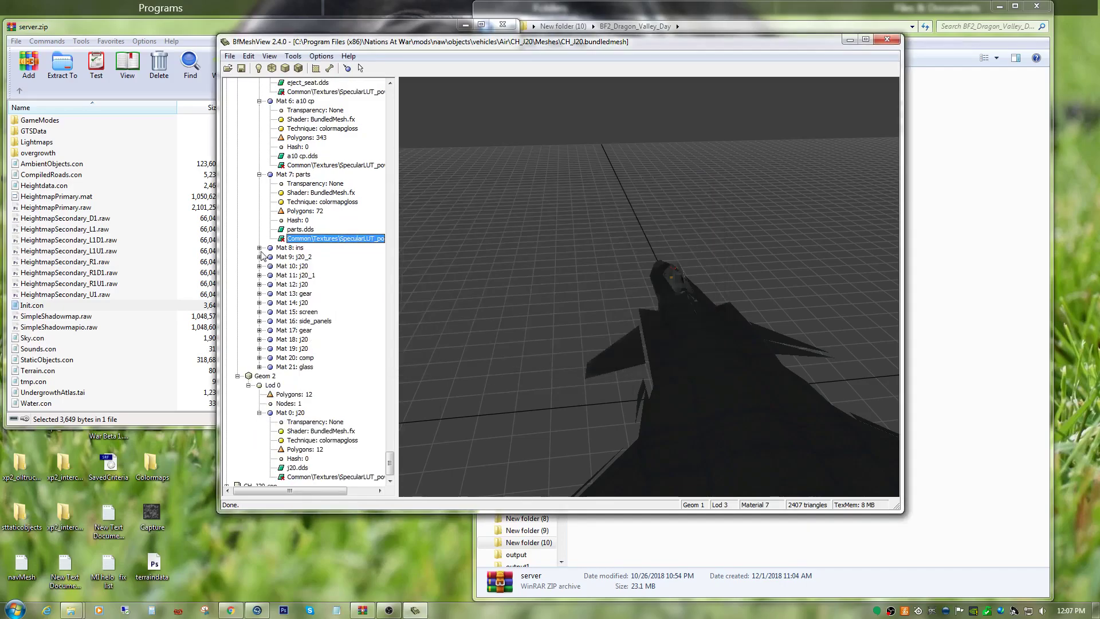
Expand Mat 8: ins in Geom 1 Lod 3 and set its technique to colormapgloss.
left_click(259, 247)
left_click(320, 313)
right_click(319, 313)
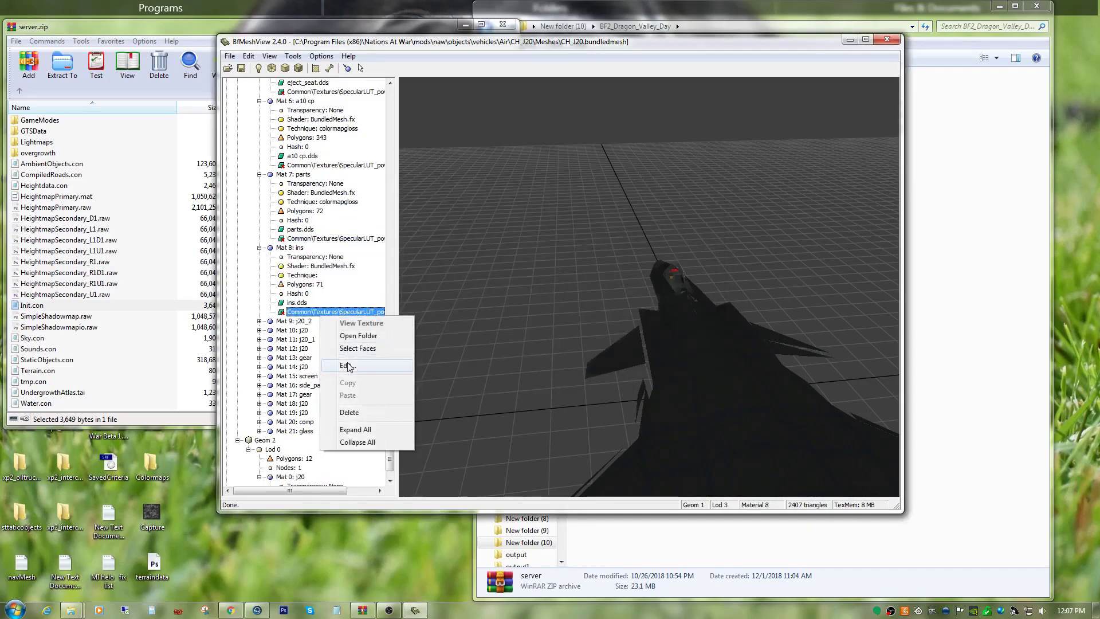
left_click(347, 366)
right_click(483, 231)
left_click(504, 279)
left_click(432, 353)
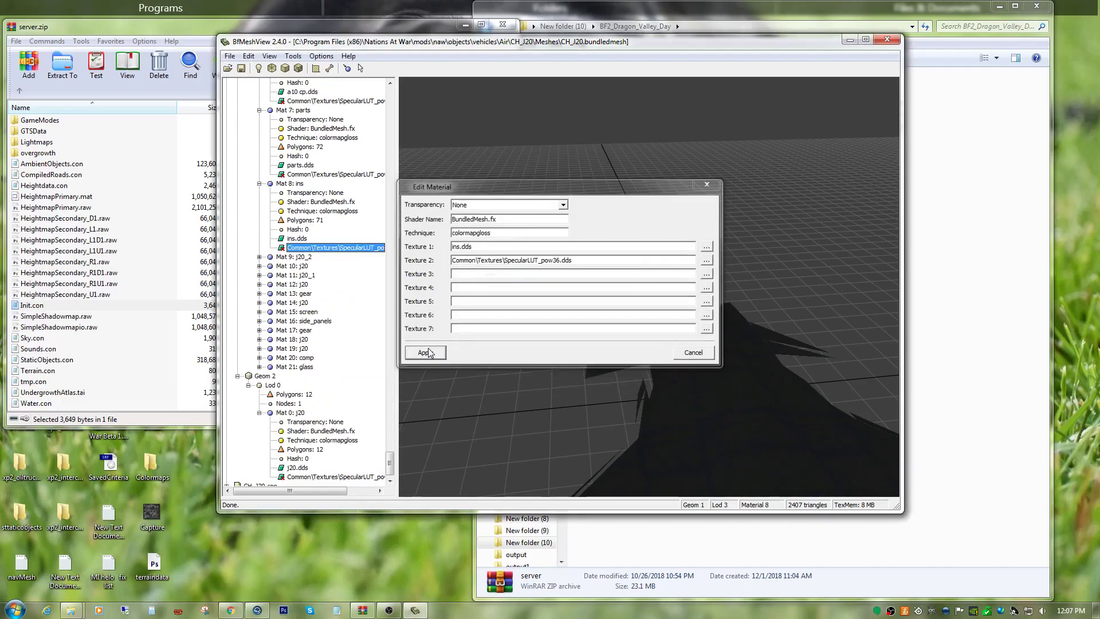
Expand Mat 9: j20_2 in Geom 1 Lod 3 and replace its technique with colormapgloss.
left_click(259, 257)
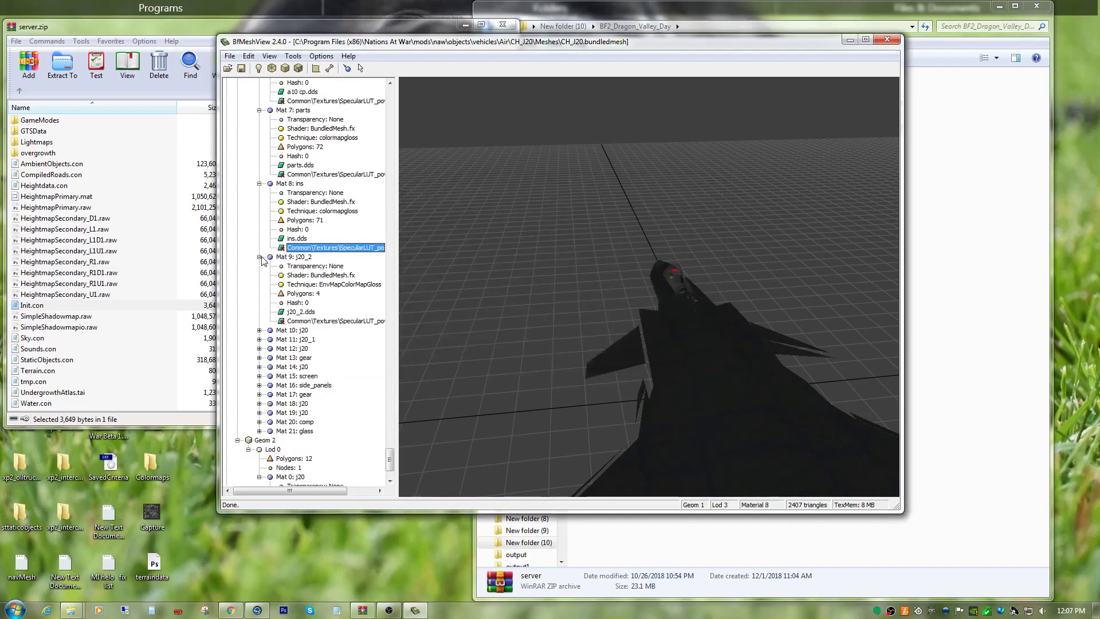
right_click(317, 322)
left_click(344, 373)
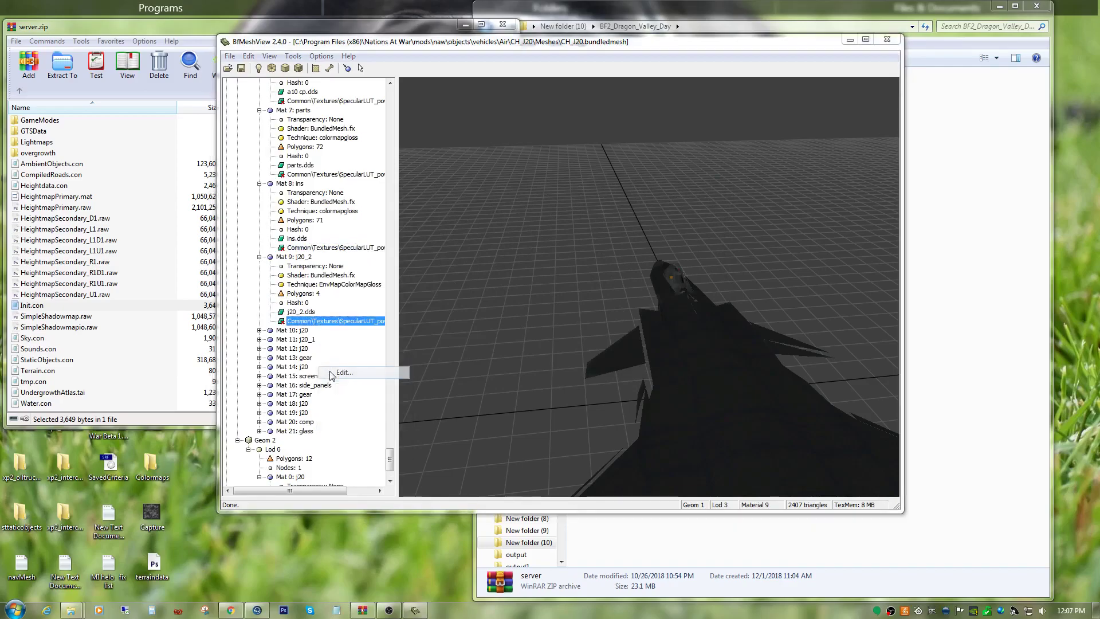
double_click(518, 232)
right_click(517, 231)
left_click(530, 280)
left_click(425, 350)
Expand Mat 10: j20 in Geom 1 Lod 3 and set its technique to colormapgloss.
left_click(260, 266)
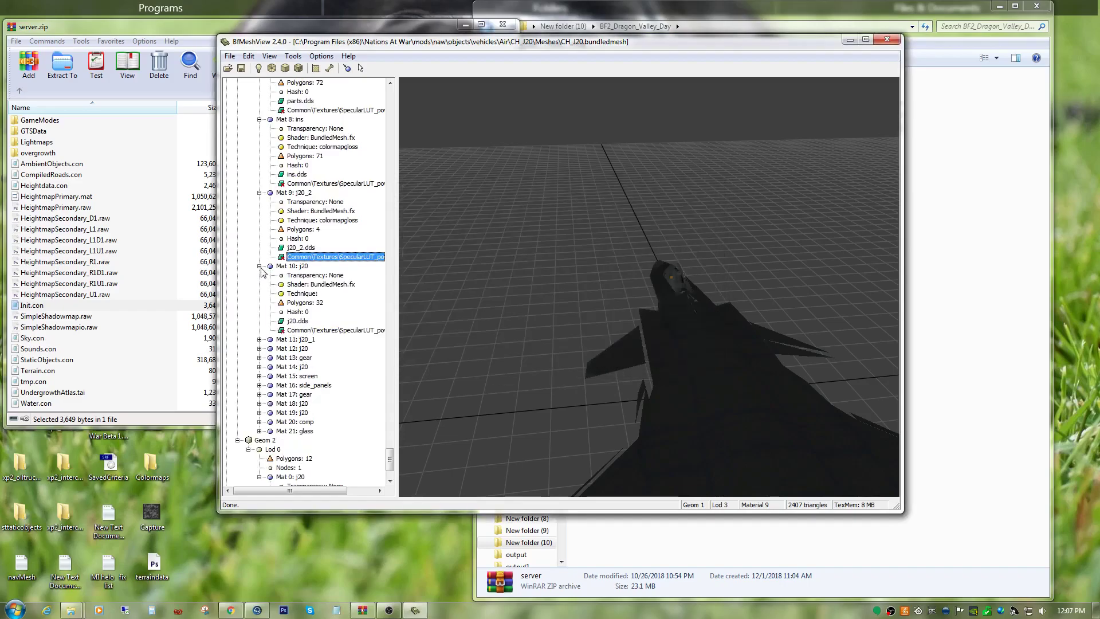
right_click(321, 330)
left_click(300, 362)
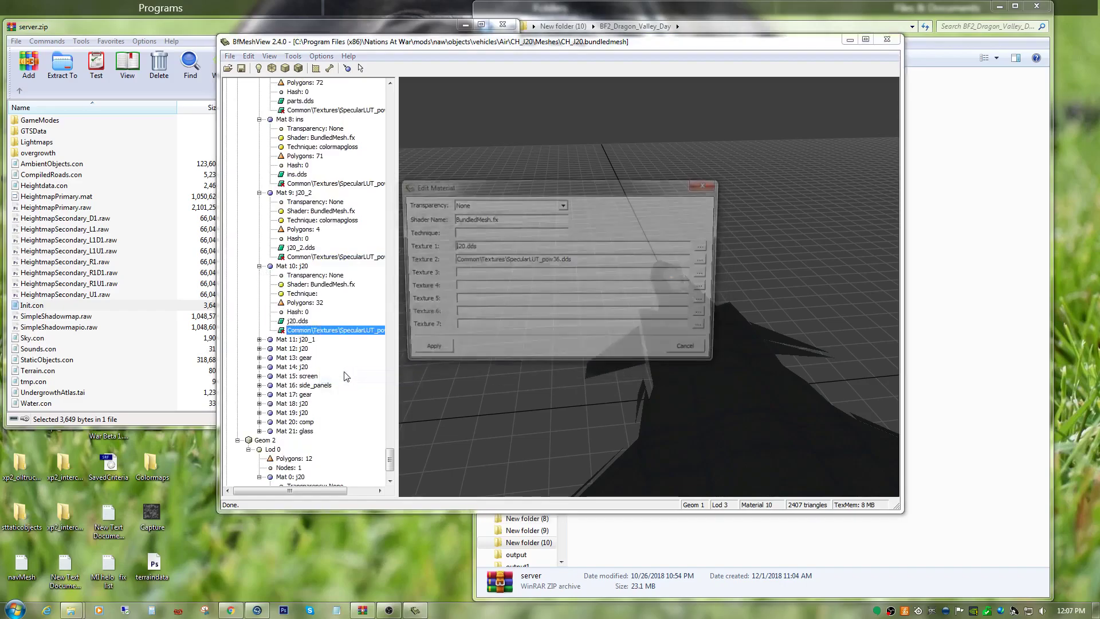
right_click(457, 233)
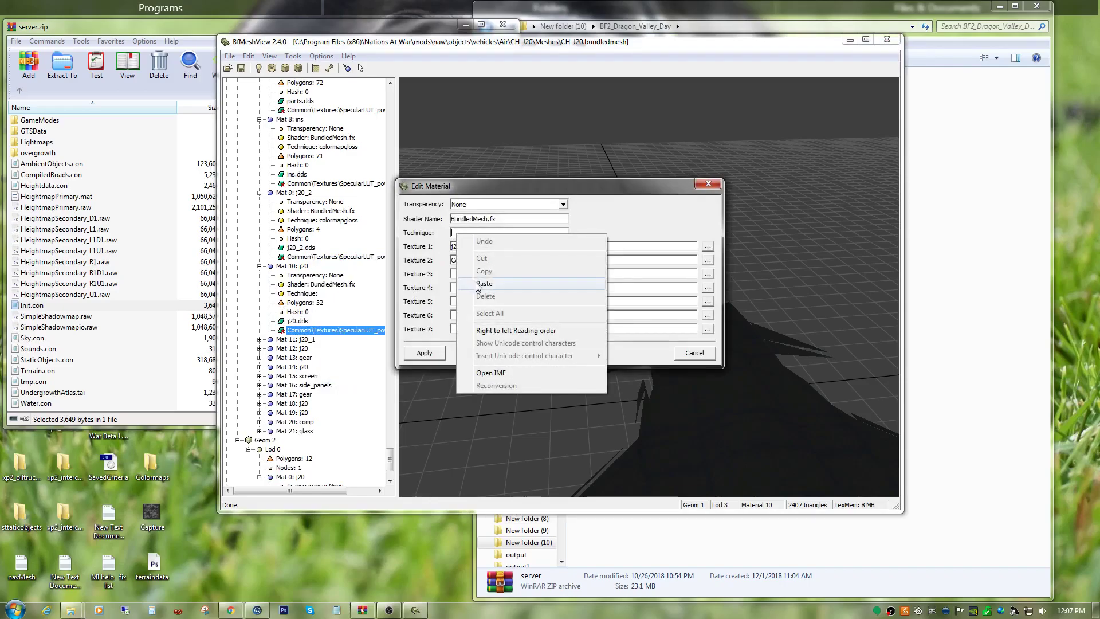
left_click(474, 282)
left_click(418, 358)
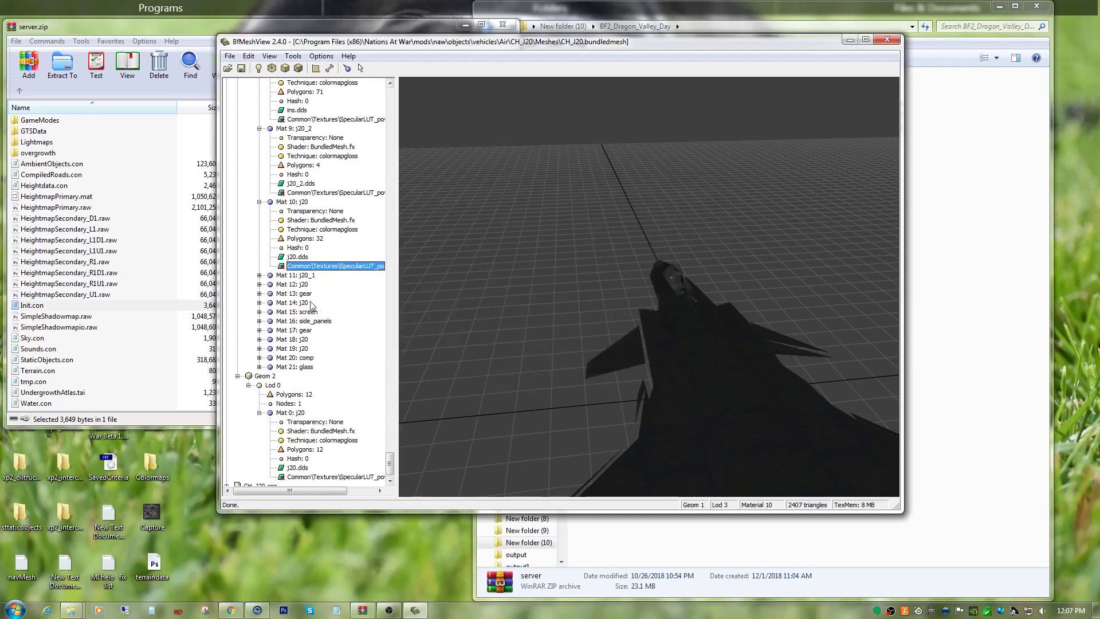
Expand Mat 11: j20_1 in Geom 1 Lod 3 and replace its technique with colormapgloss.
left_click(259, 275)
left_click(322, 341)
right_click(322, 339)
left_click(338, 388)
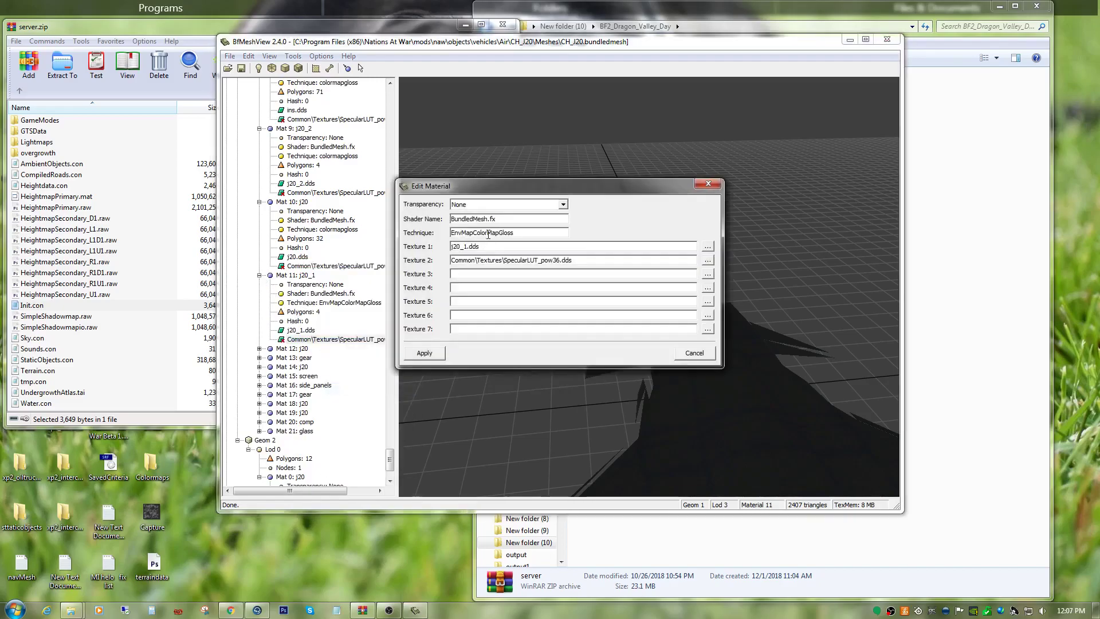
double_click(522, 231)
right_click(520, 232)
left_click(550, 285)
left_click(435, 352)
Expand Mat 12: j20 in Geom 1 Lod 3 and replace its technique with colormapgloss.
left_click(259, 284)
right_click(328, 350)
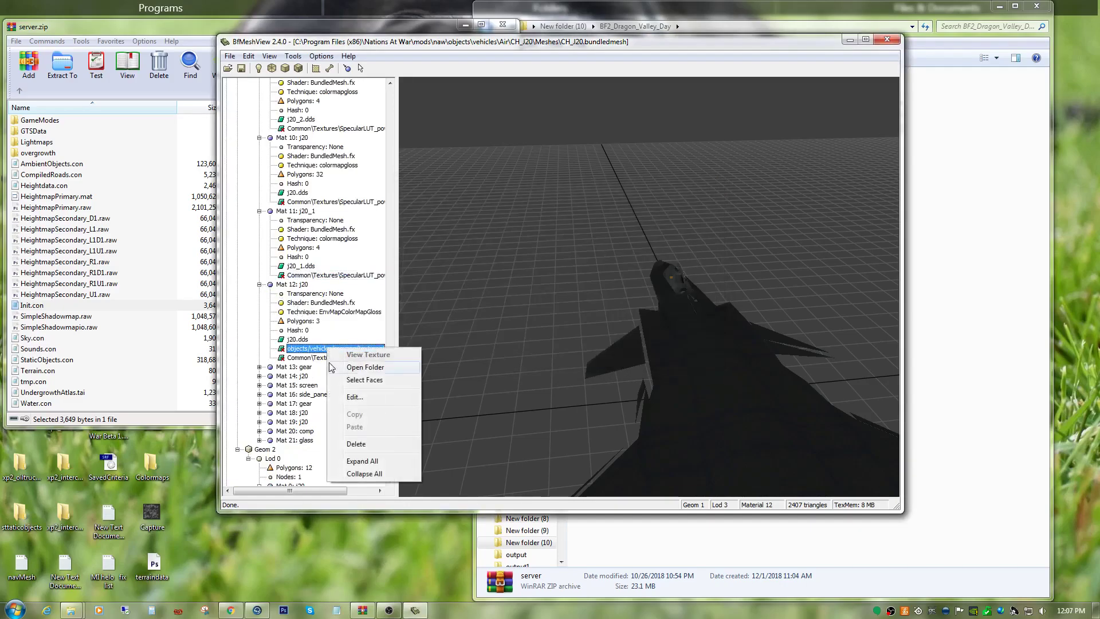
left_click(350, 398)
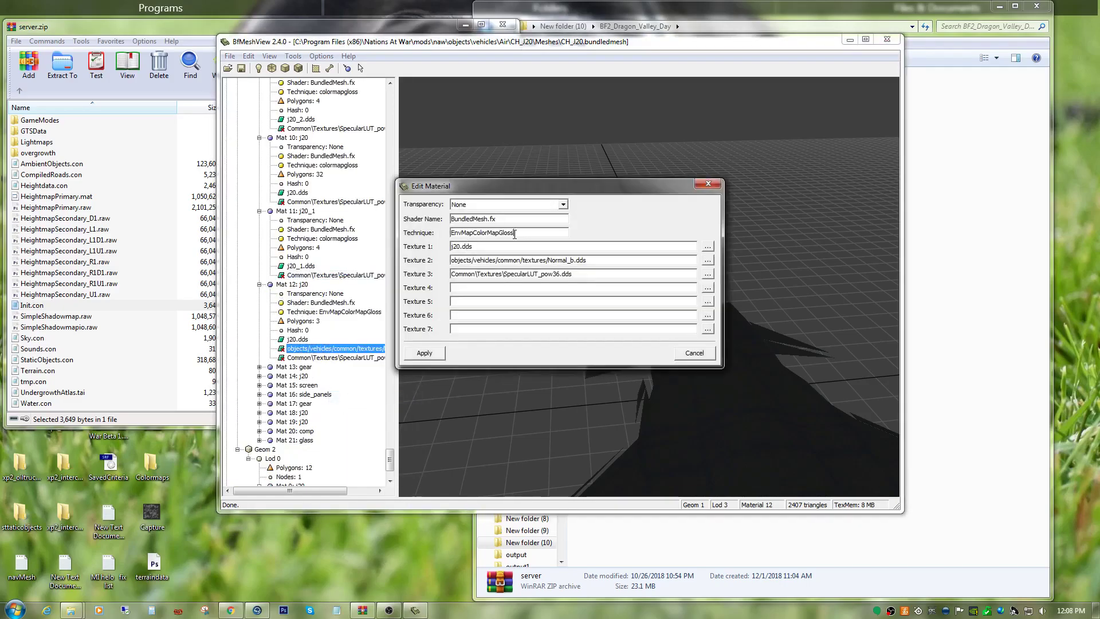
double_click(514, 234)
right_click(514, 234)
left_click(523, 286)
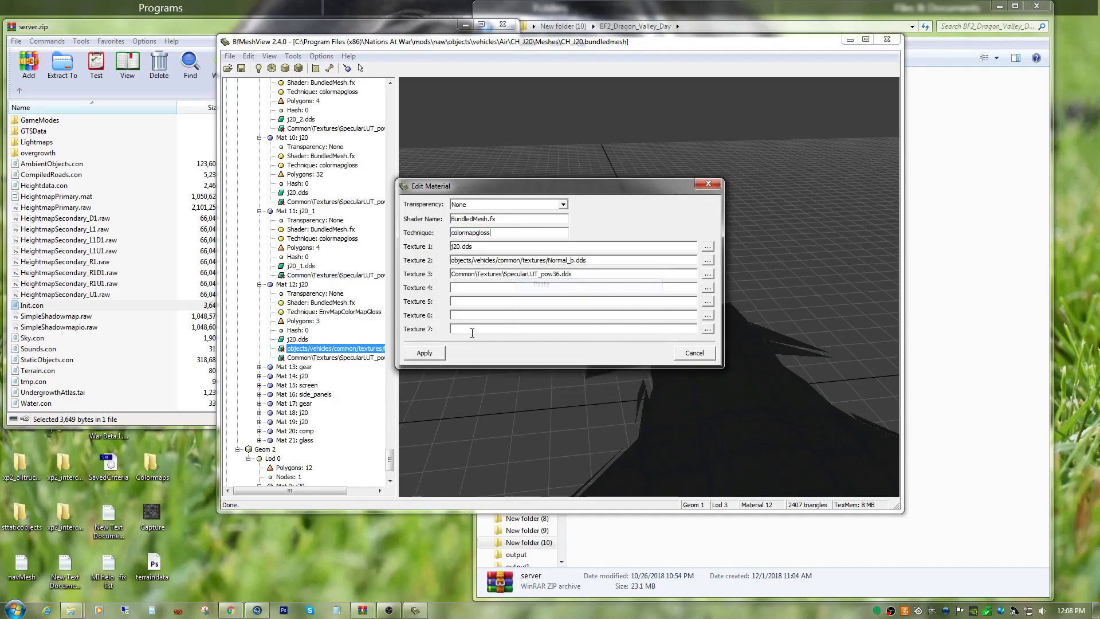
left_click(424, 353)
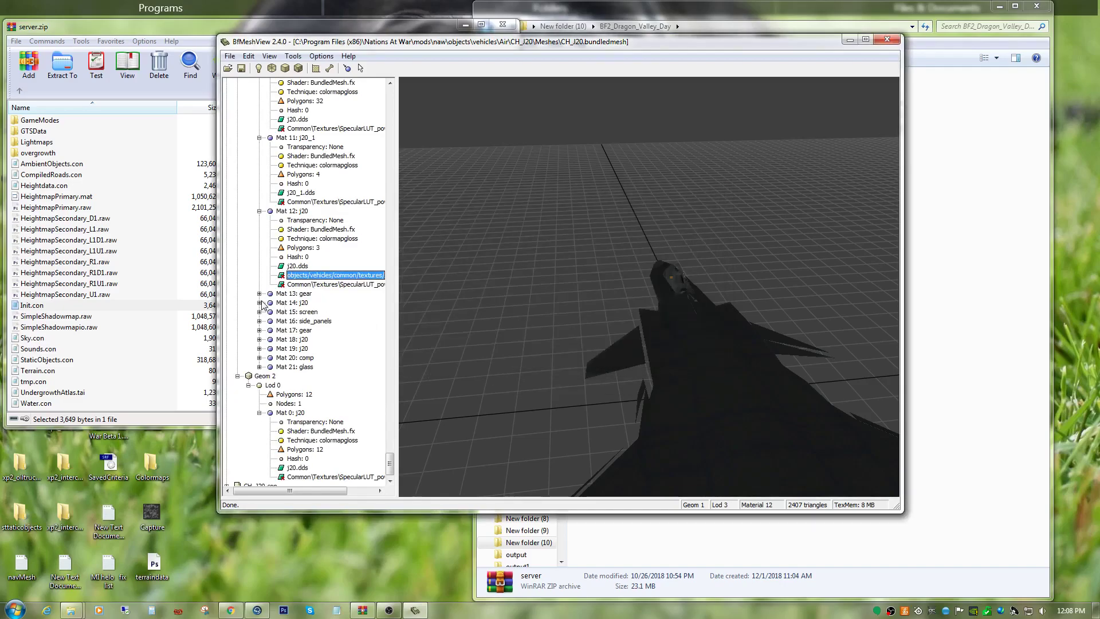
Expand Mat 13: gear in Geom 1 Lod 3 and set its technique to colormapgloss.
left_click(259, 293)
left_click(335, 360)
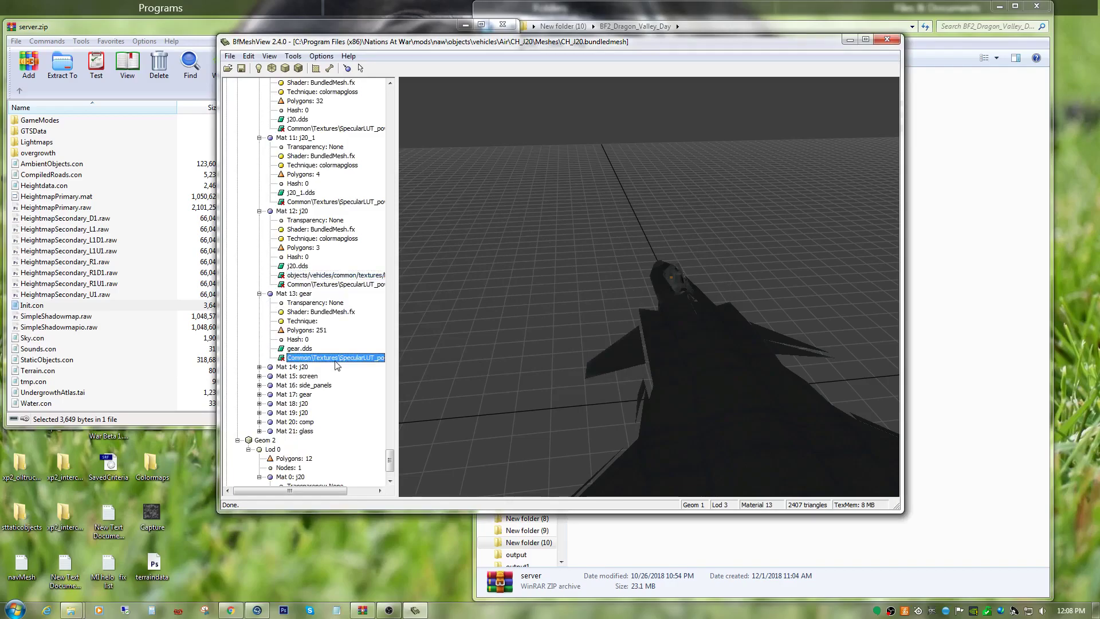
right_click(335, 361)
left_click(363, 412)
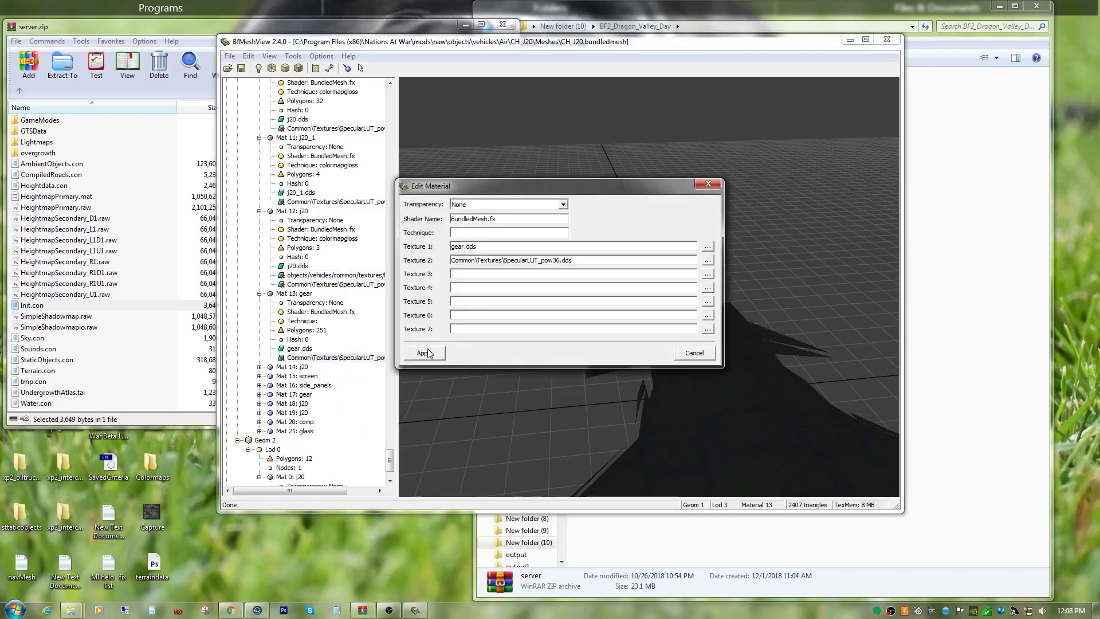
right_click(473, 234)
left_click(504, 291)
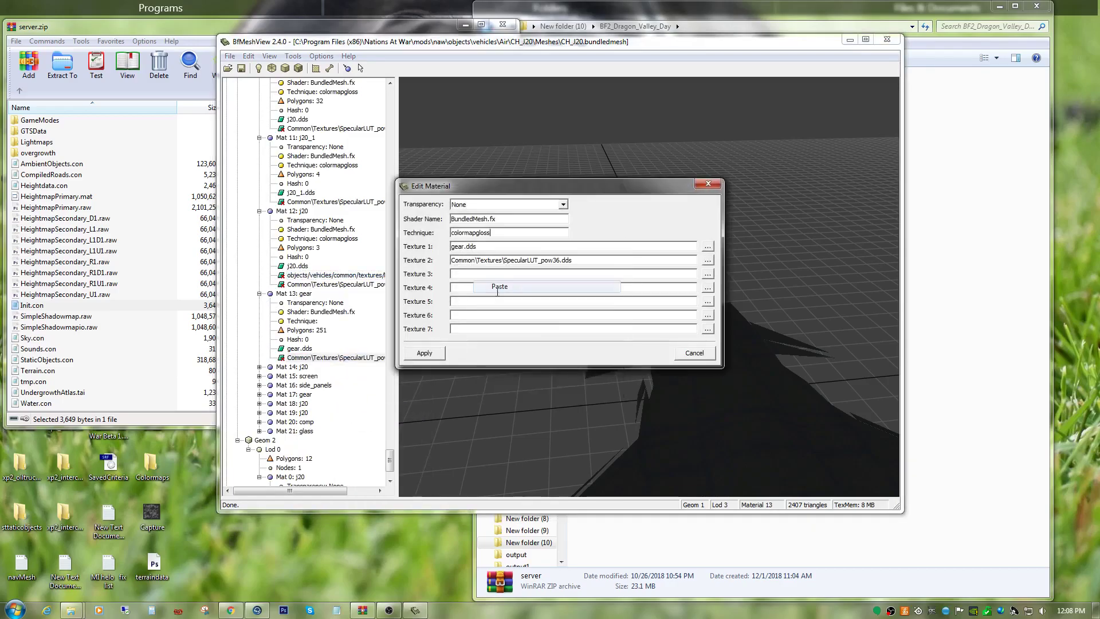
left_click(432, 354)
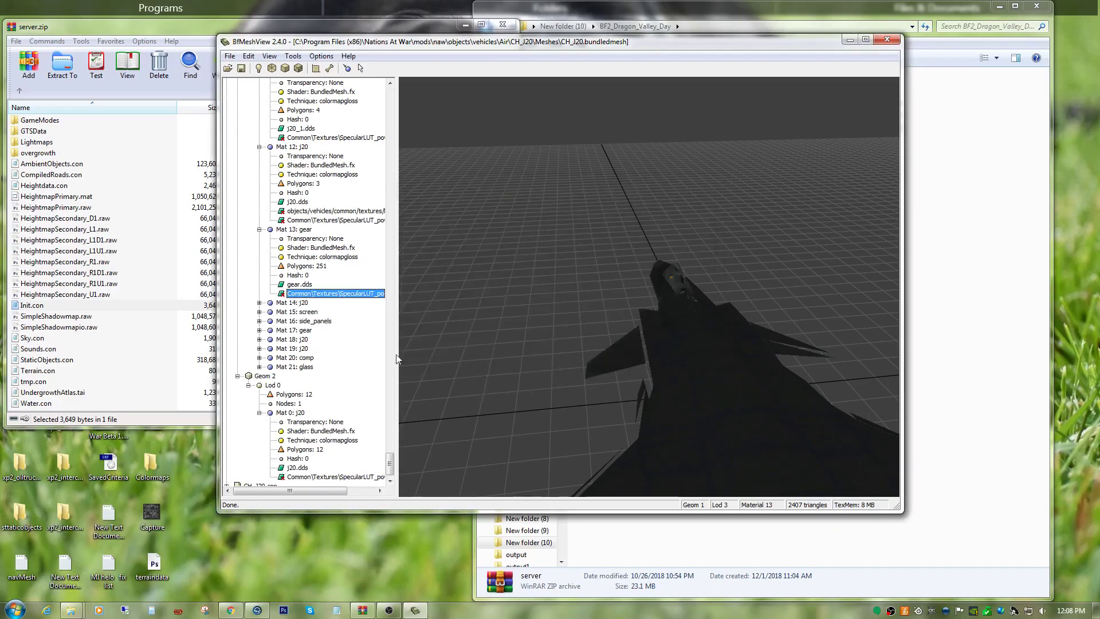
Expand Mat 15: screen in Geom 1 Lod 3 and set its technique to colormapgloss.
left_click(259, 312)
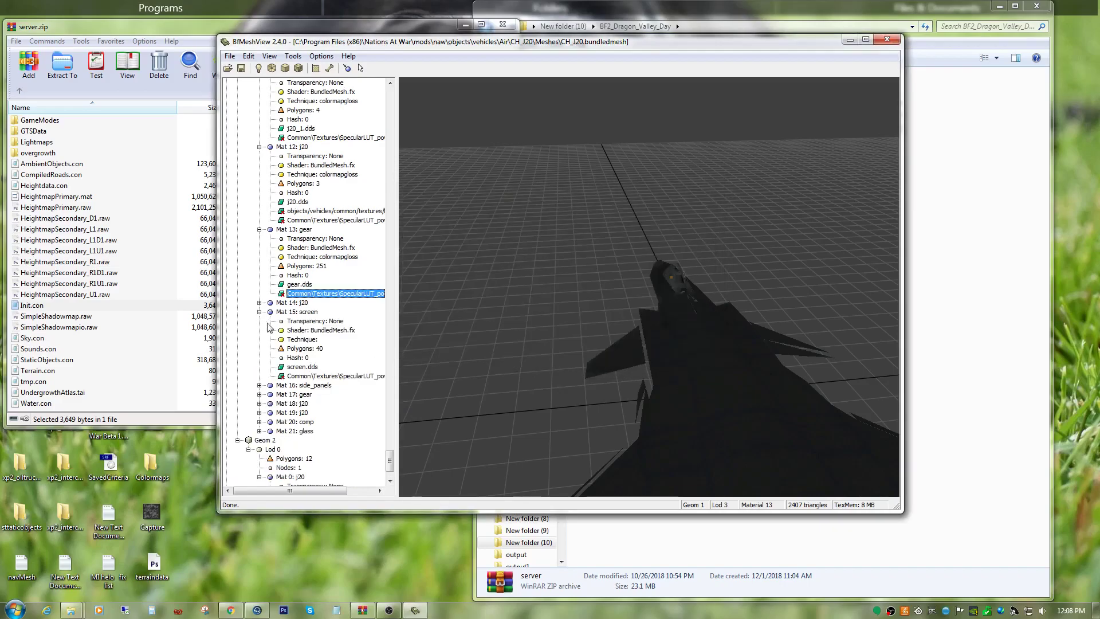
right_click(327, 376)
left_click(401, 423)
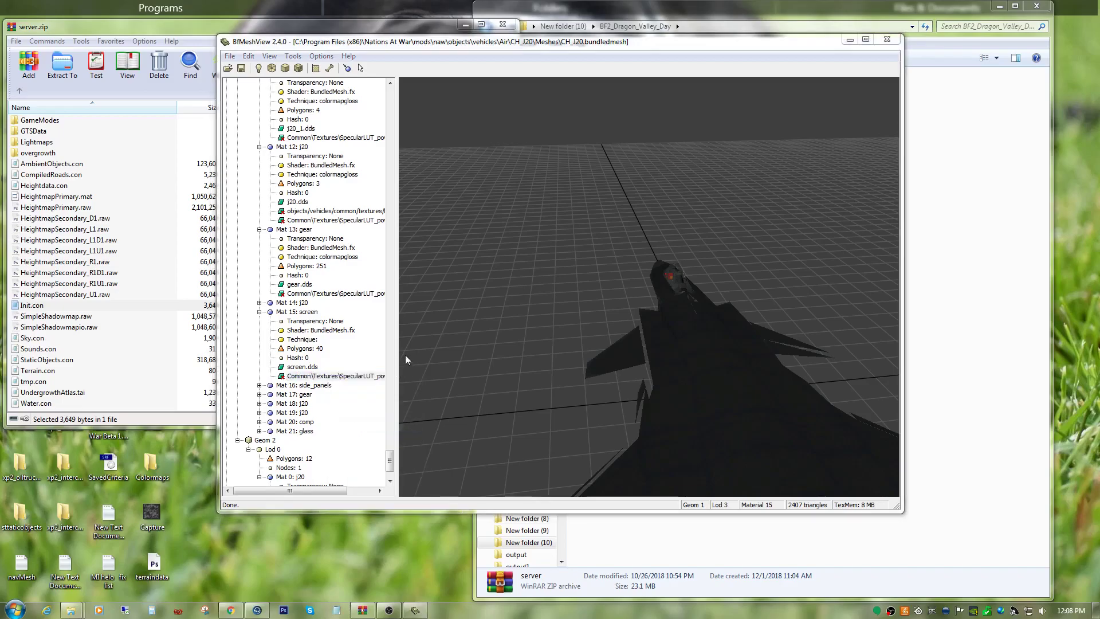
right_click(484, 234)
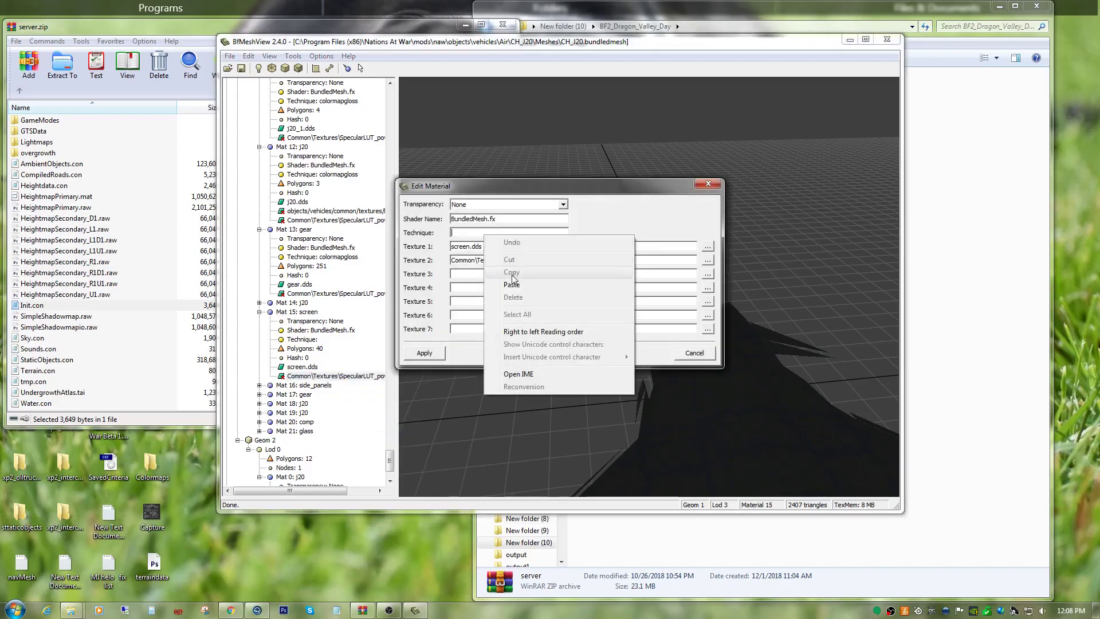
left_click(516, 283)
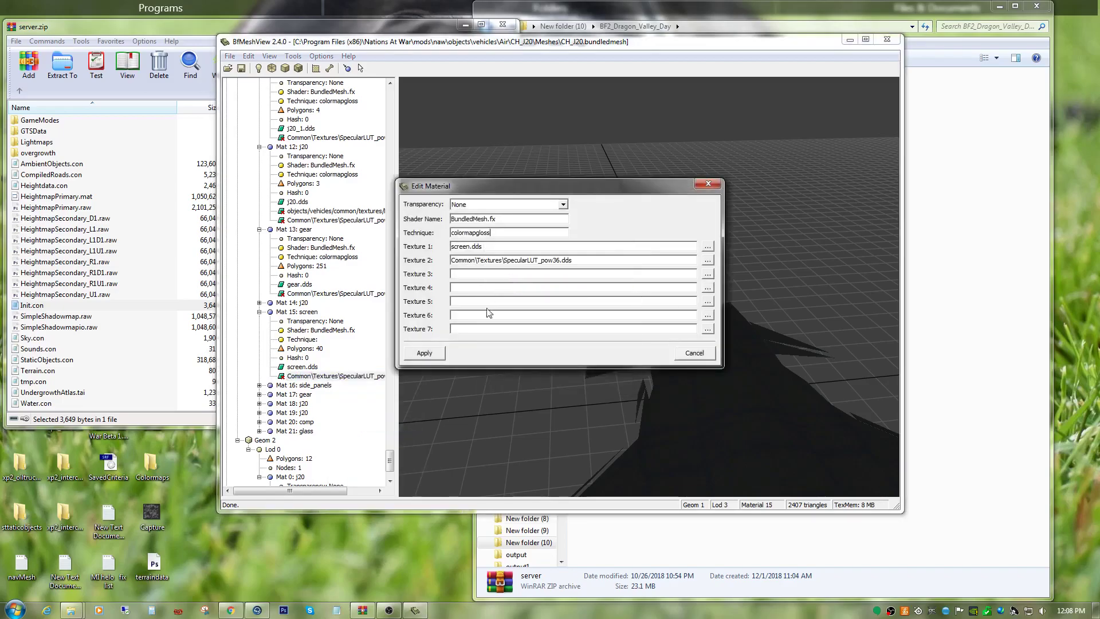
left_click(425, 353)
Expand Mat 16: side_panels in Geom 1 Lod 3 and set its technique to colormapgloss.
left_click(260, 322)
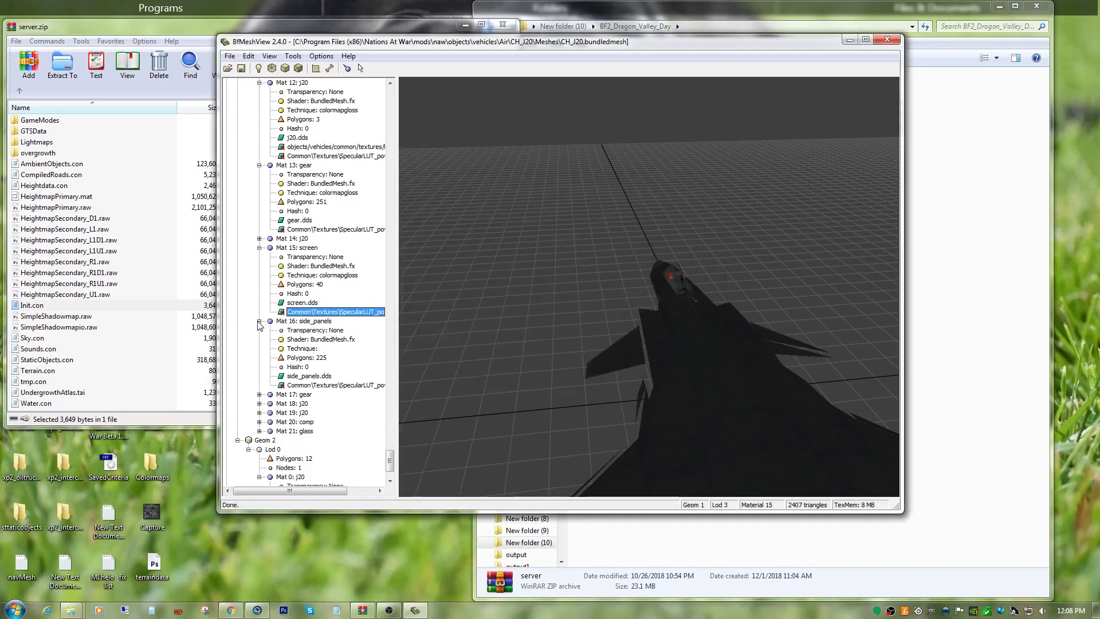
right_click(298, 386)
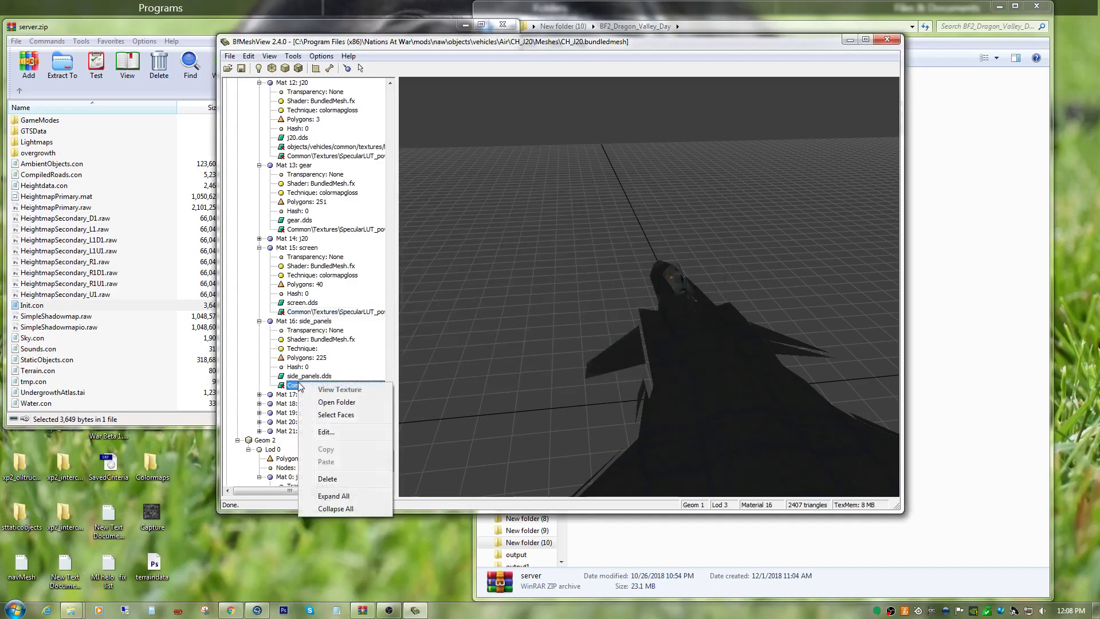
left_click(324, 432)
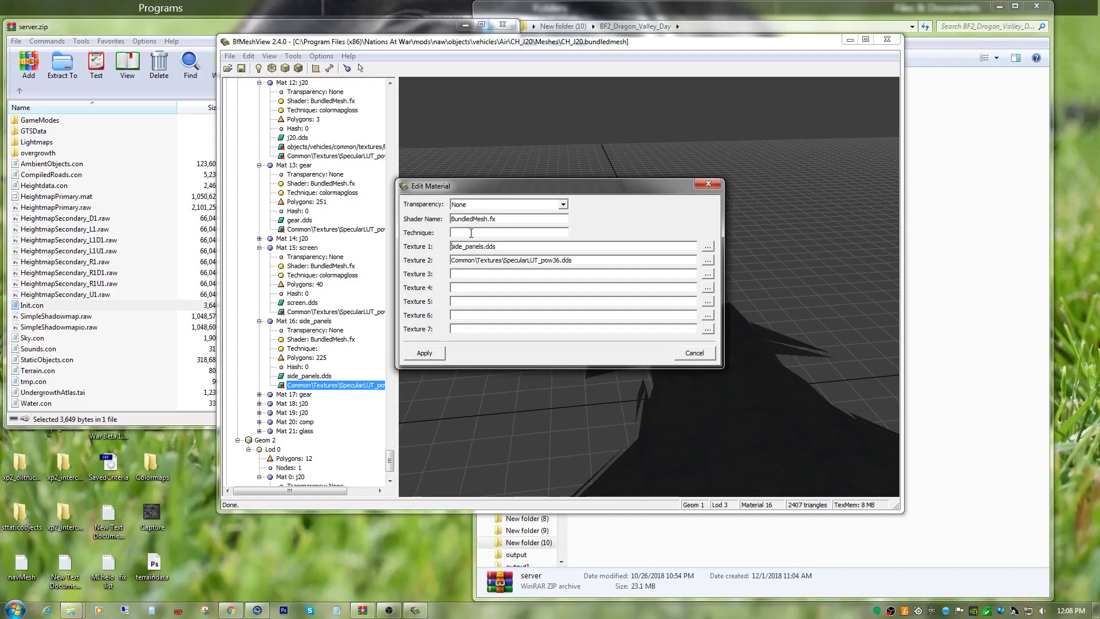
right_click(473, 233)
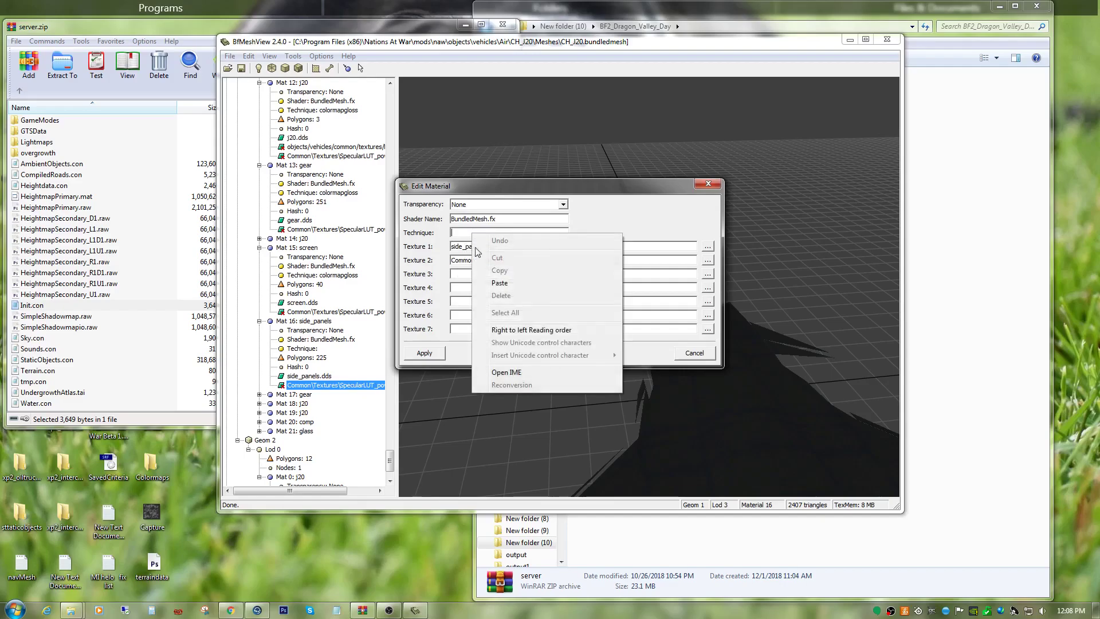
left_click(501, 284)
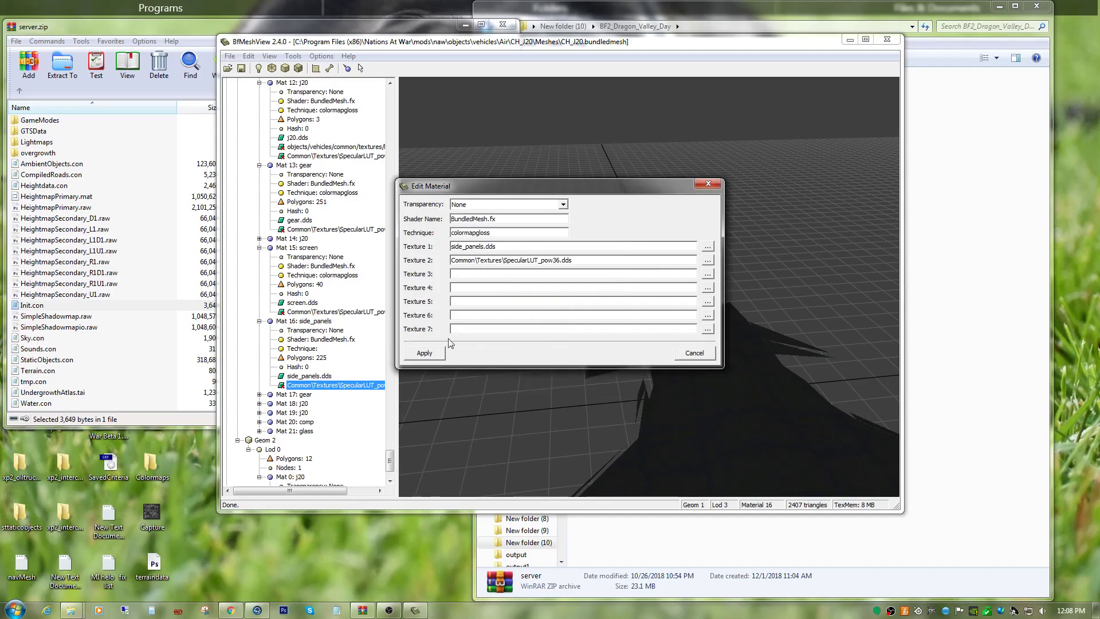
left_click(427, 353)
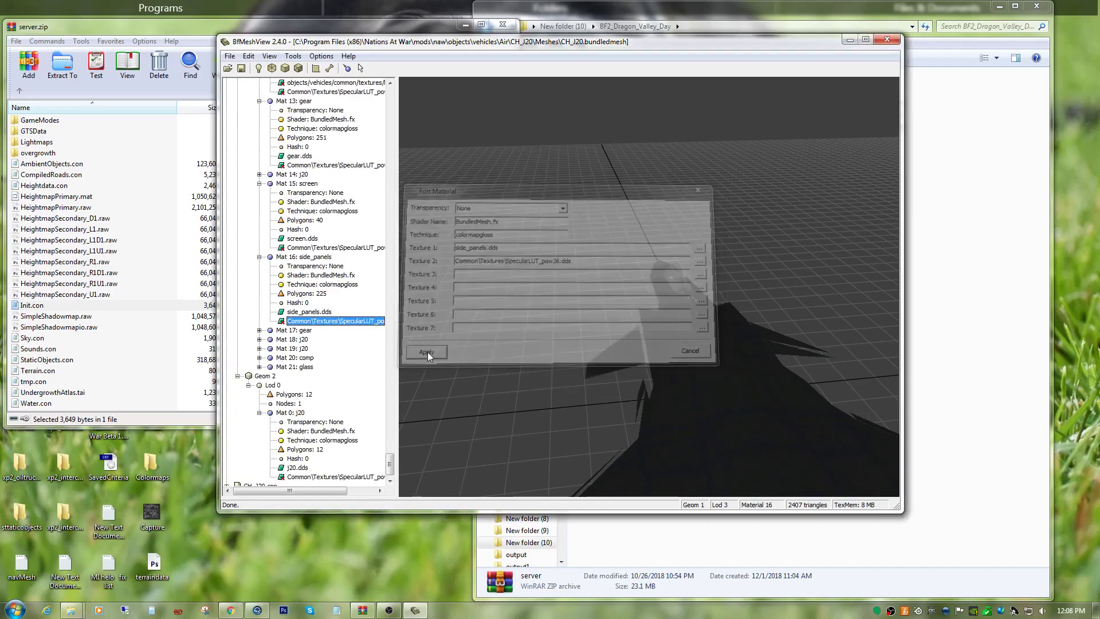
Expand Mat 17: gear in Geom 1 Lod 3 and set its technique to colormapgloss.
left_click(259, 330)
right_click(293, 394)
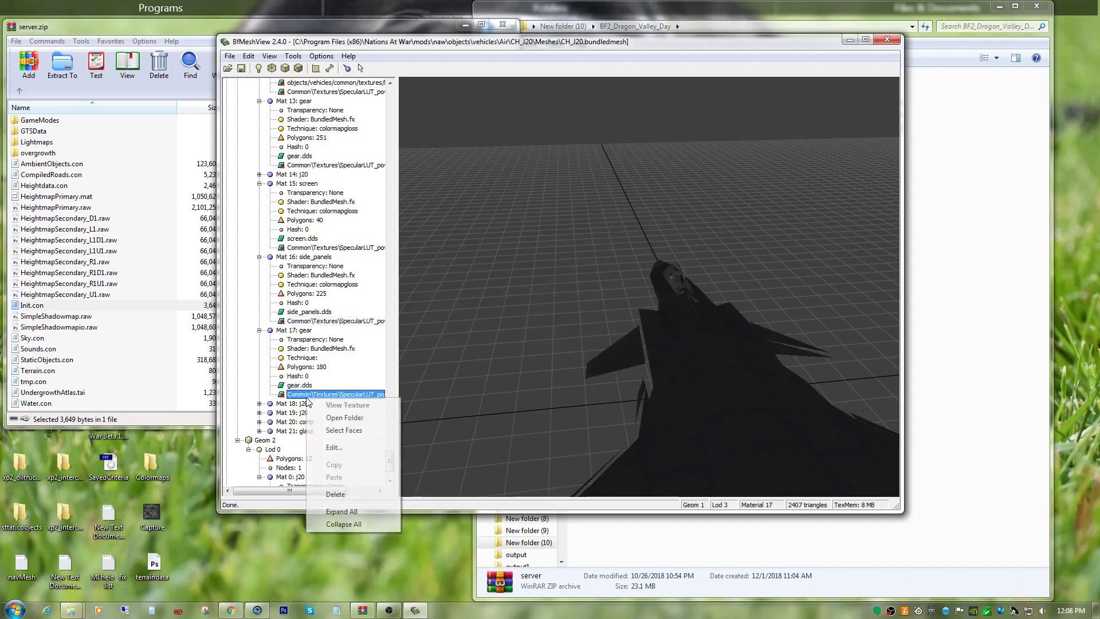
left_click(323, 445)
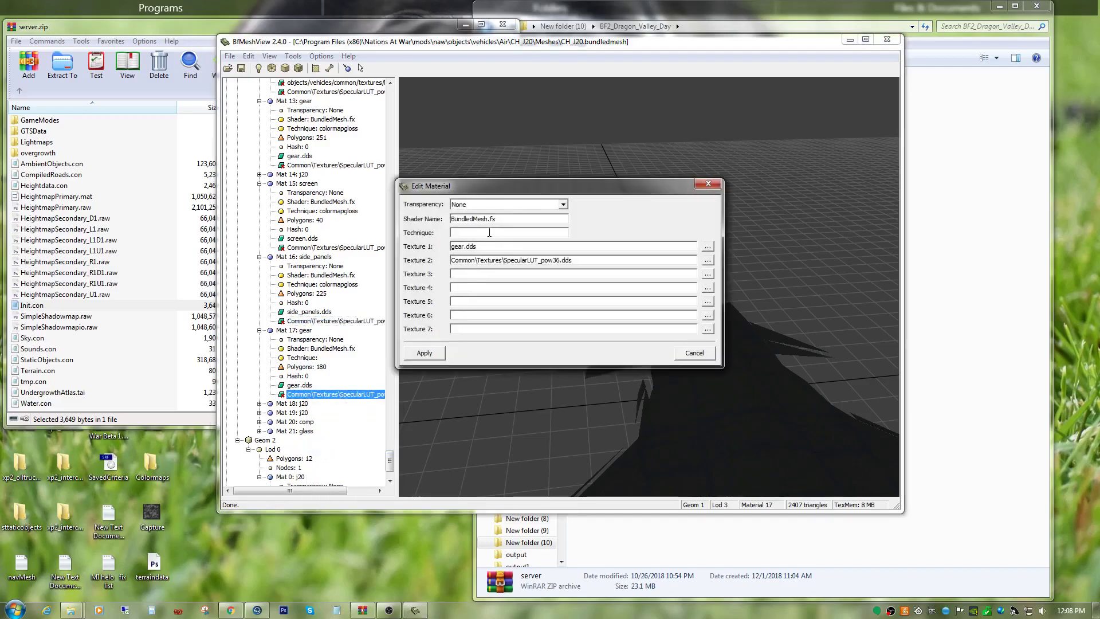
right_click(490, 232)
left_click(510, 282)
left_click(422, 355)
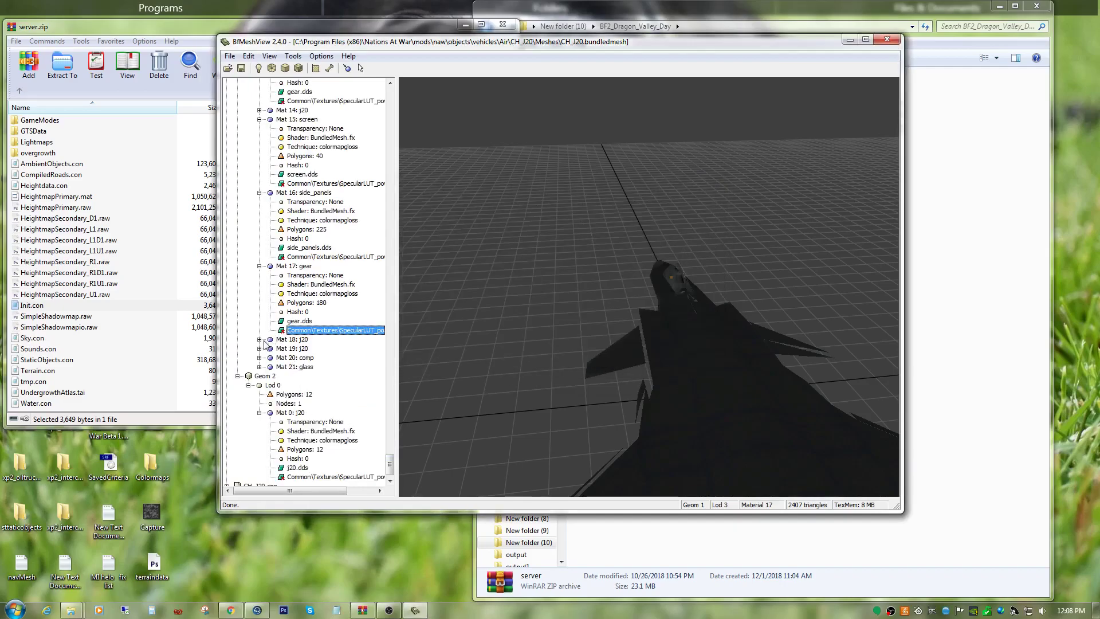
Expand Mat 18: j20 in Geom 1 Lod 3 and set its technique to colormapgloss.
left_click(259, 339)
right_click(295, 404)
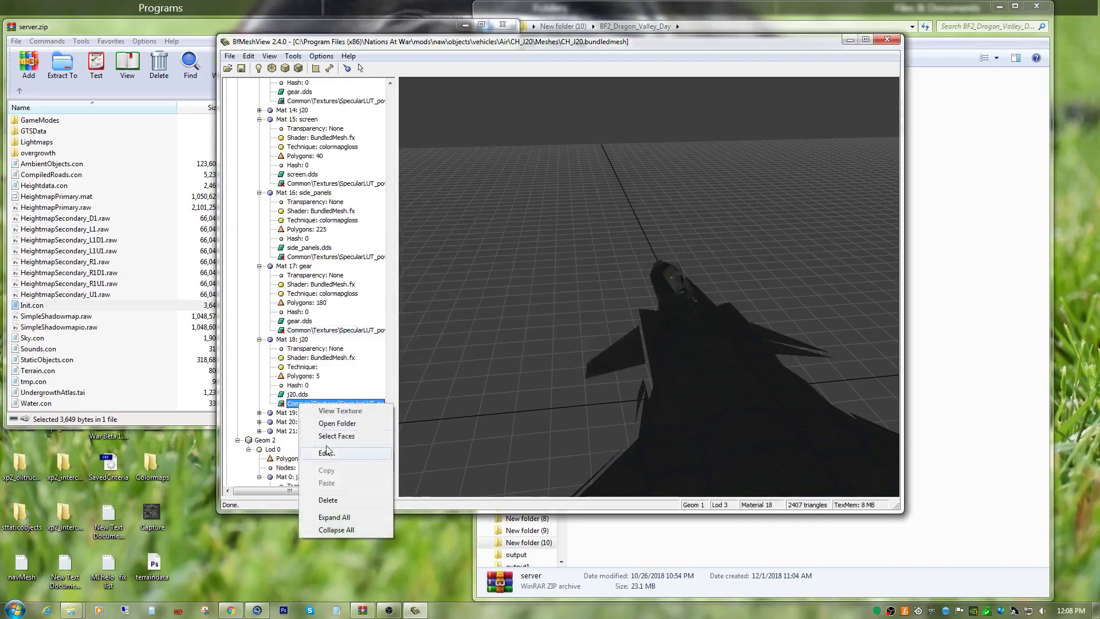
left_click(329, 451)
right_click(474, 233)
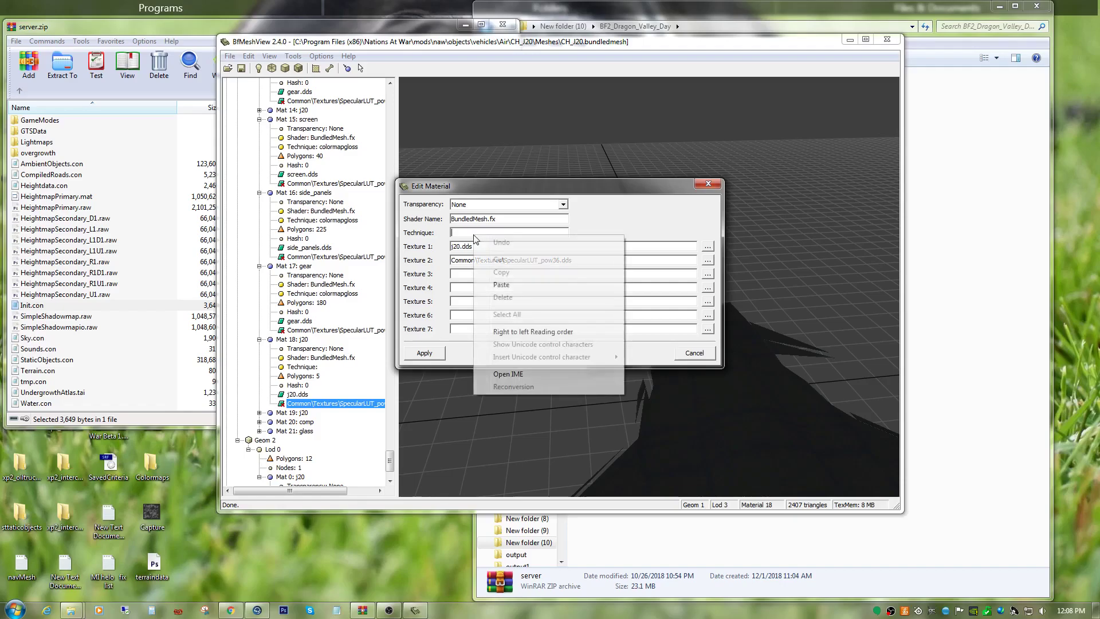
left_click(488, 288)
left_click(436, 355)
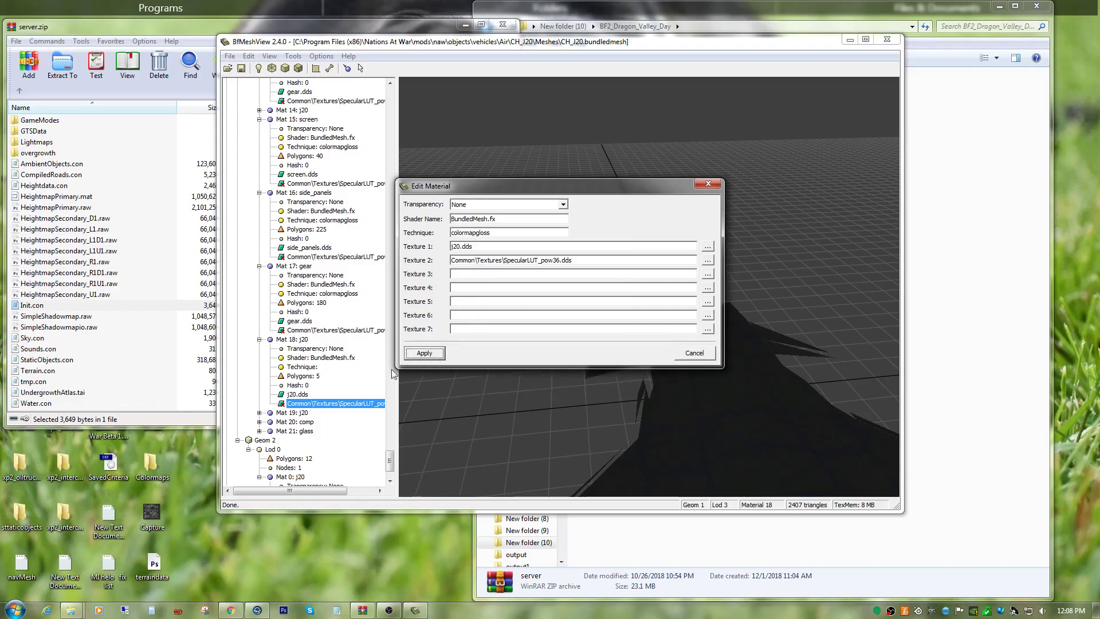
Expand Mat 19: j20 in Geom 1 Lod 3 and set its technique to colormapgloss.
left_click(259, 350)
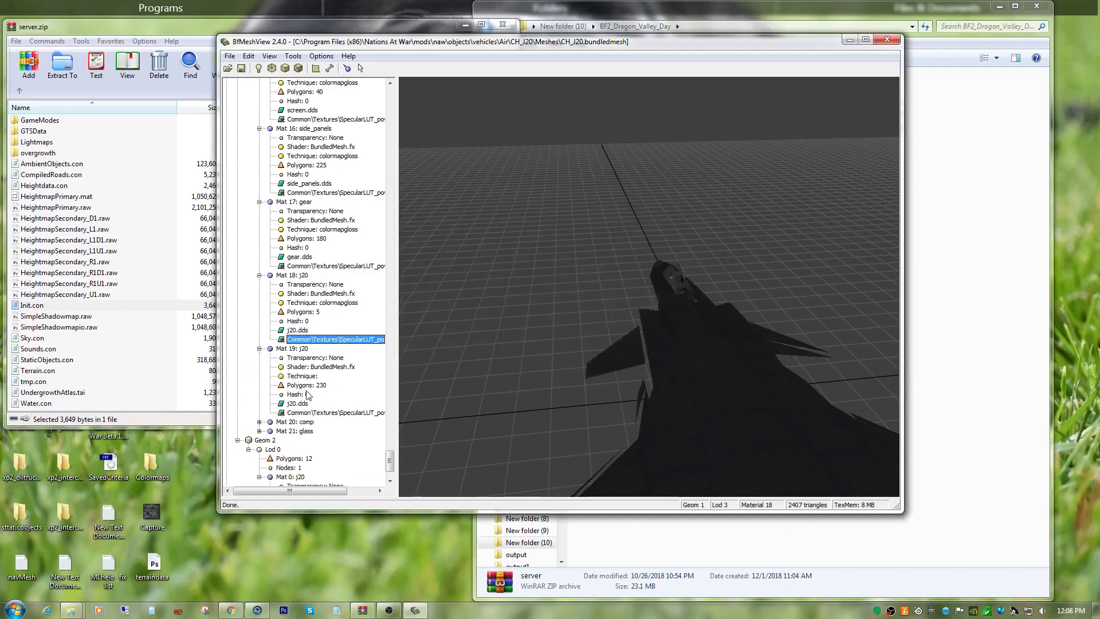
right_click(323, 416)
left_click(342, 462)
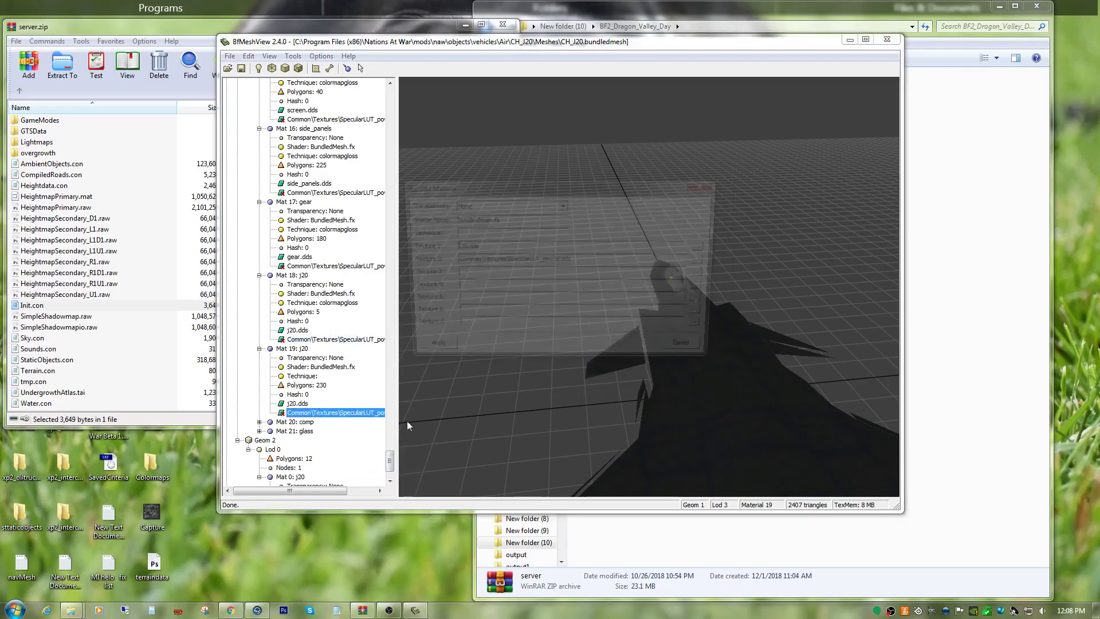
right_click(464, 234)
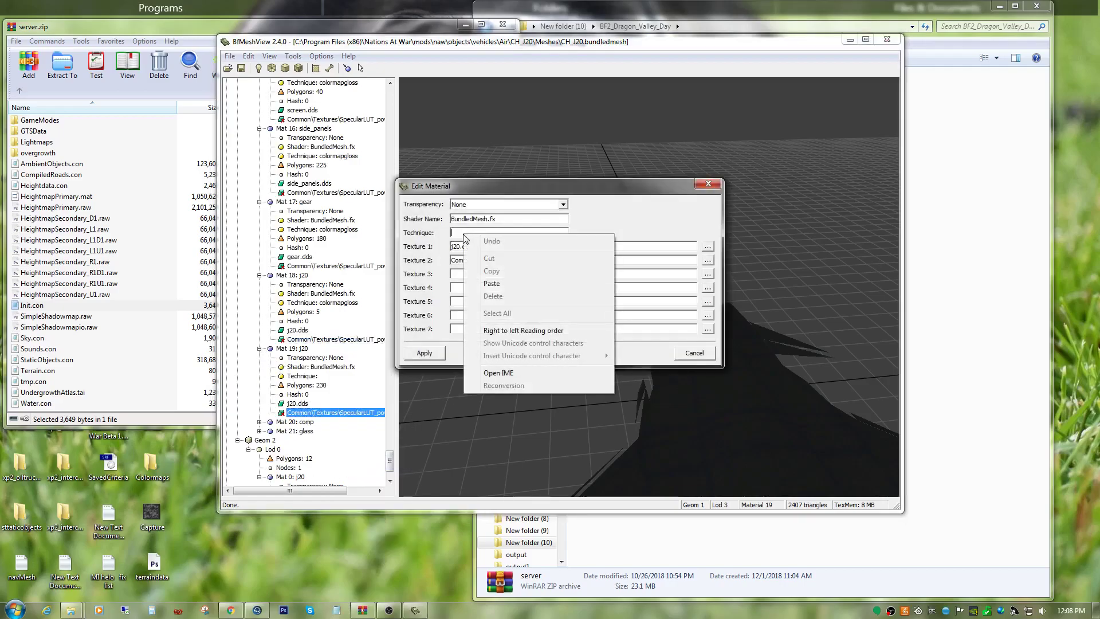
left_click(487, 281)
left_click(426, 354)
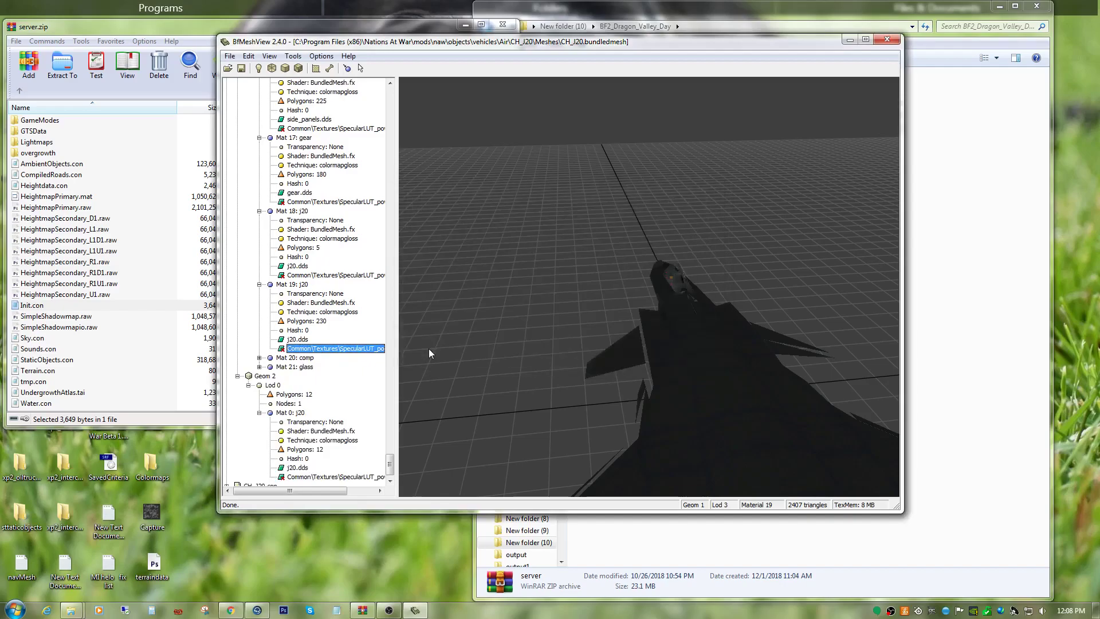
Expand Mat 20: comp in Geom 1 Lod 3 and set its technique to colormapgloss.
left_click(259, 358)
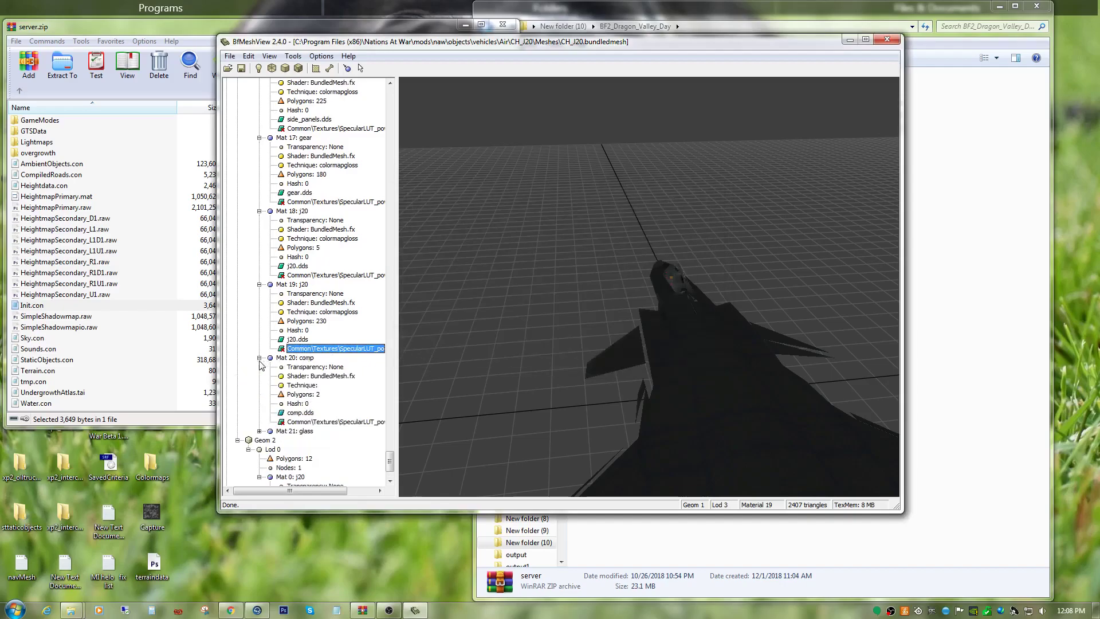
right_click(302, 422)
left_click(331, 467)
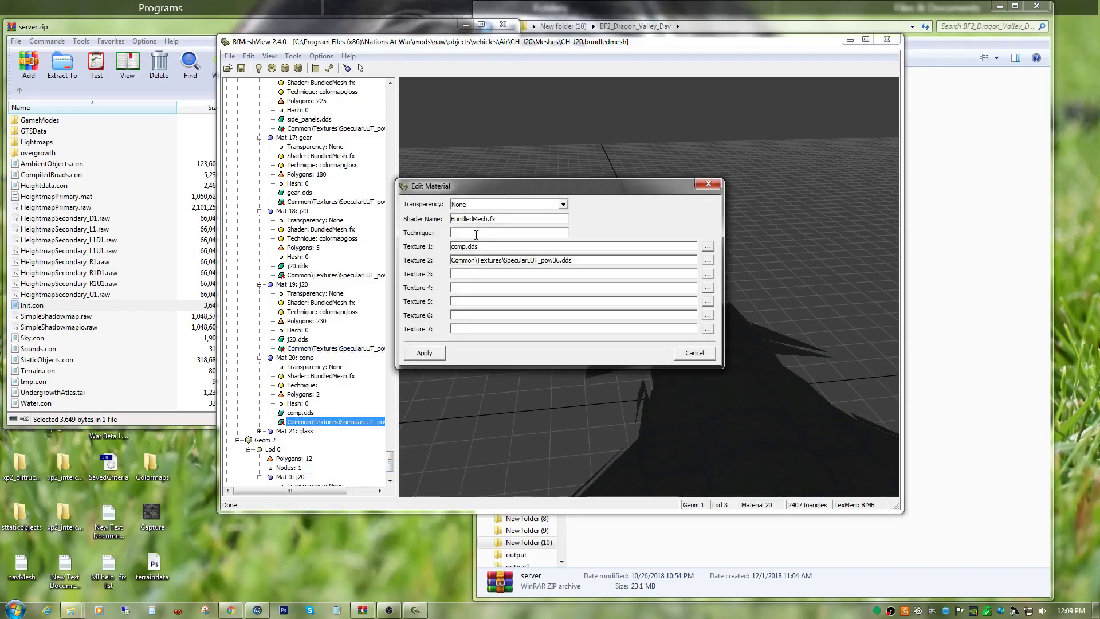
right_click(476, 235)
left_click(496, 285)
left_click(429, 353)
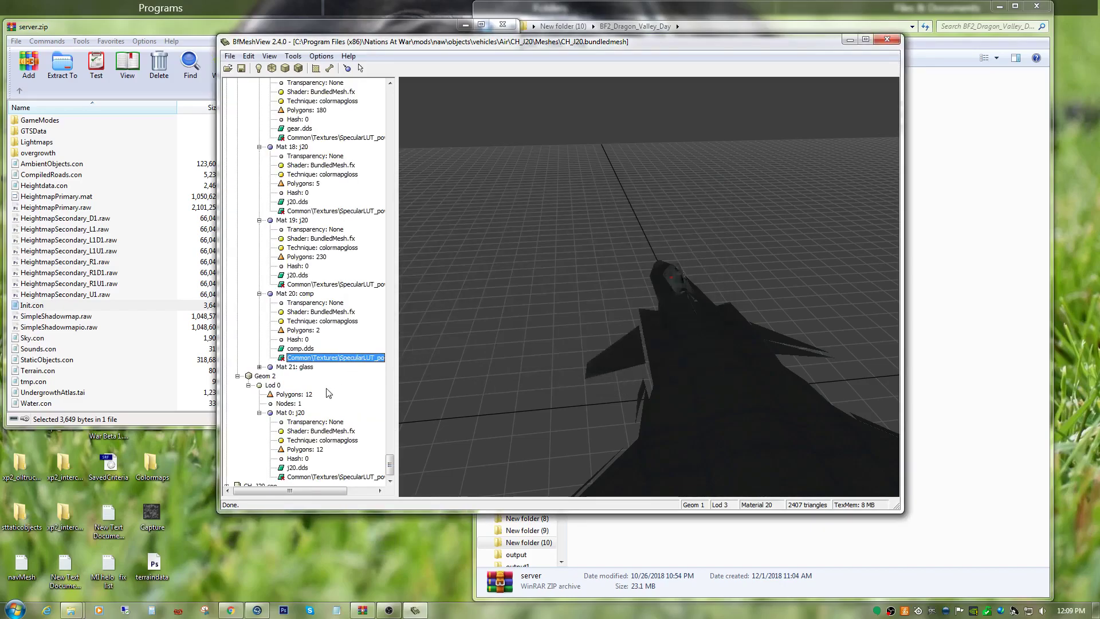
Save the mesh over the existing CH_J20.bundledmesh file and select Geom 1 to display it.
scroll(304, 393, "down", 1)
scroll(304, 393, "up", 20)
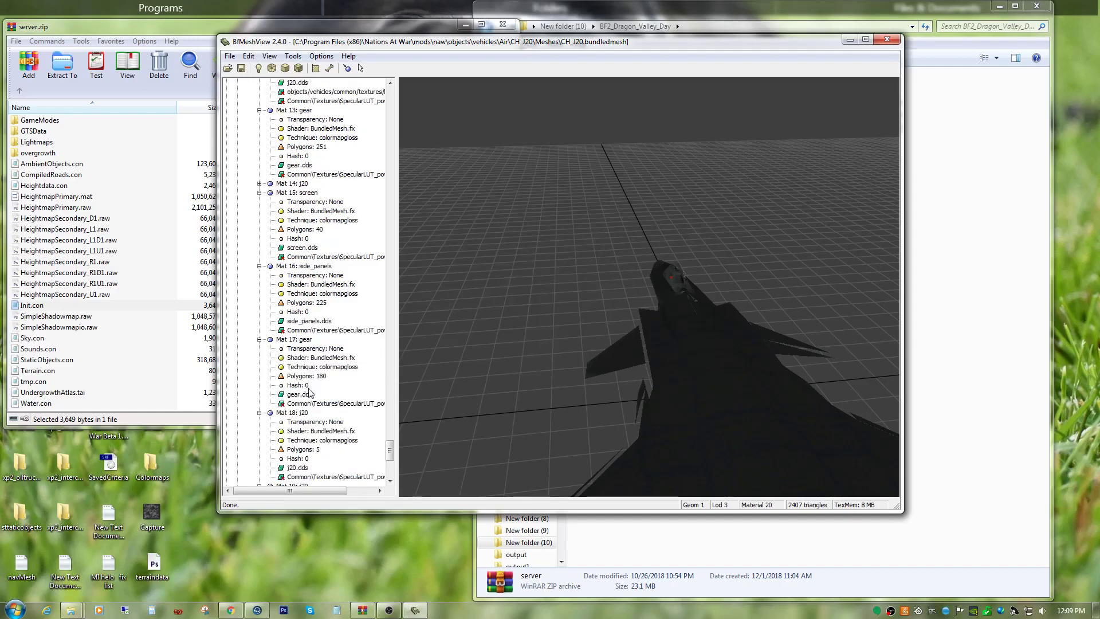
left_click(229, 56)
left_click(240, 80)
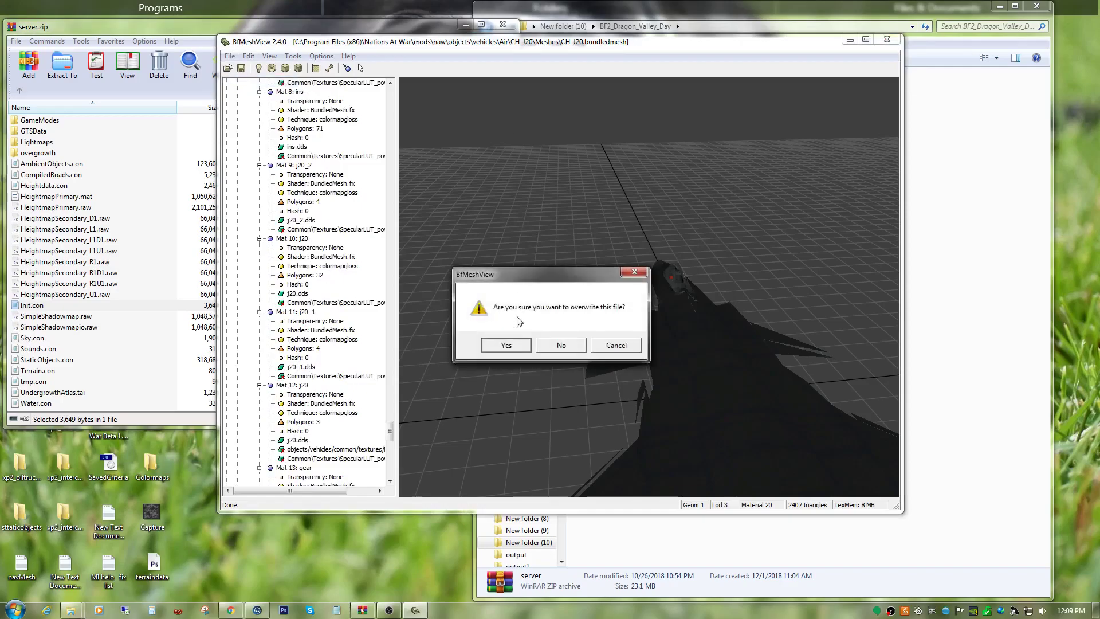
left_click(506, 345)
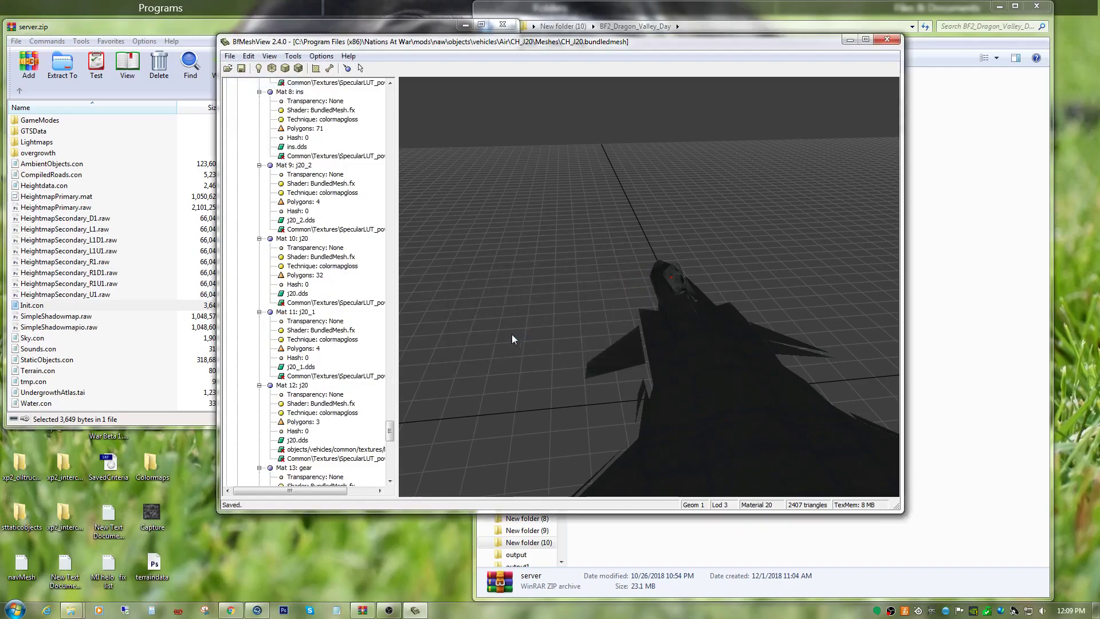
left_click_drag(389, 431, 356, 82)
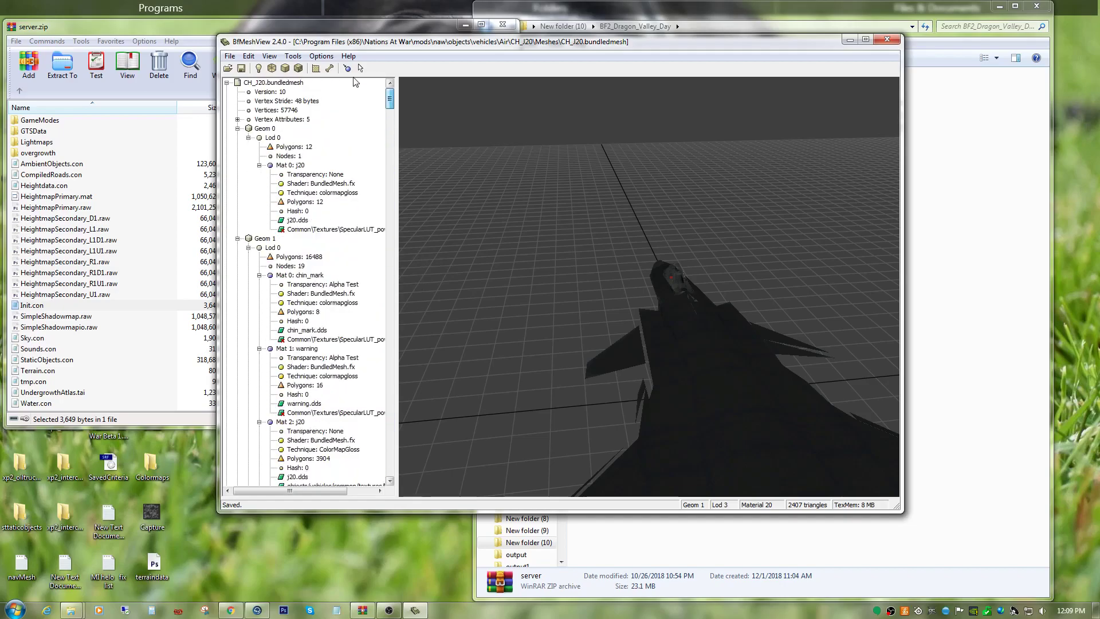
left_click(272, 239)
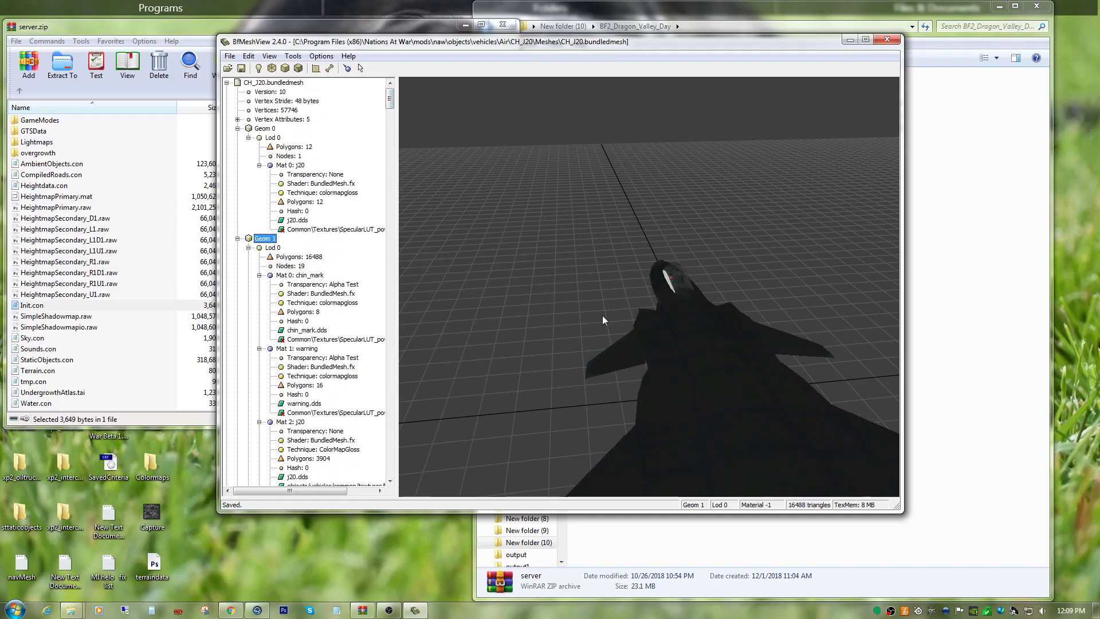
Select Mat 23: glass in Geom 1 Lod 0 and run Fix Tangents on the mesh.
scroll(350, 376, "down", 20)
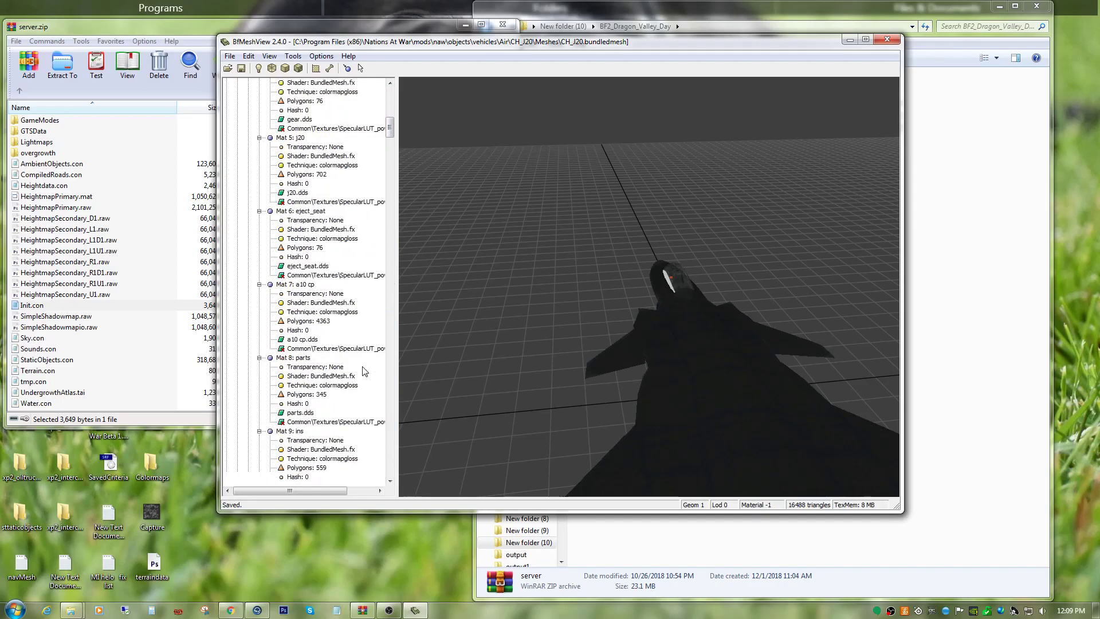
scroll(363, 373, "down", 4)
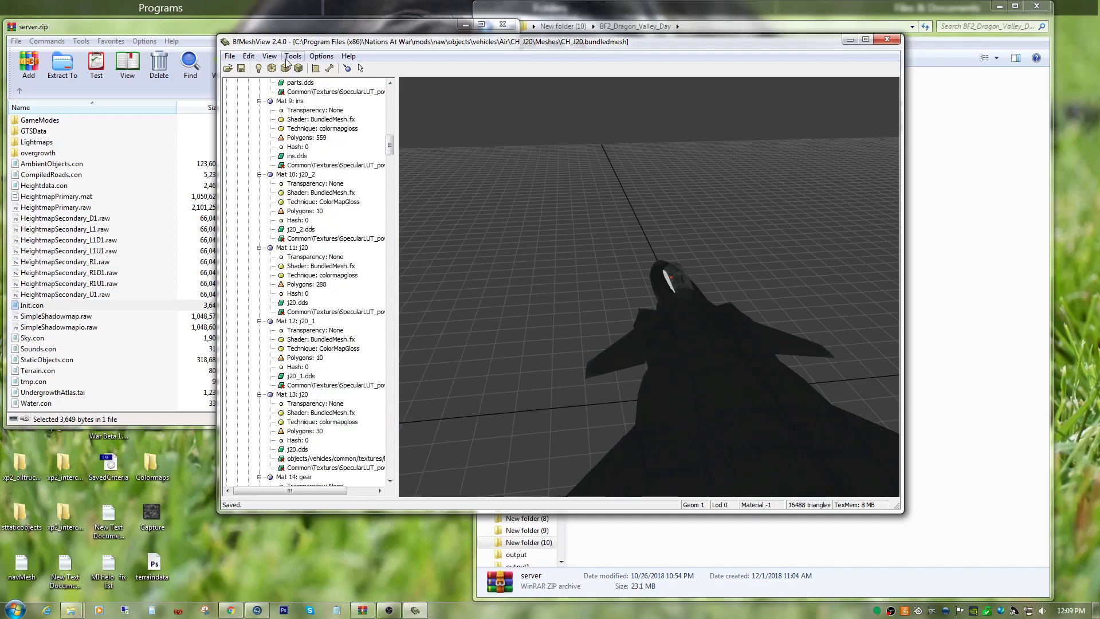
left_click_drag(390, 145, 390, 195)
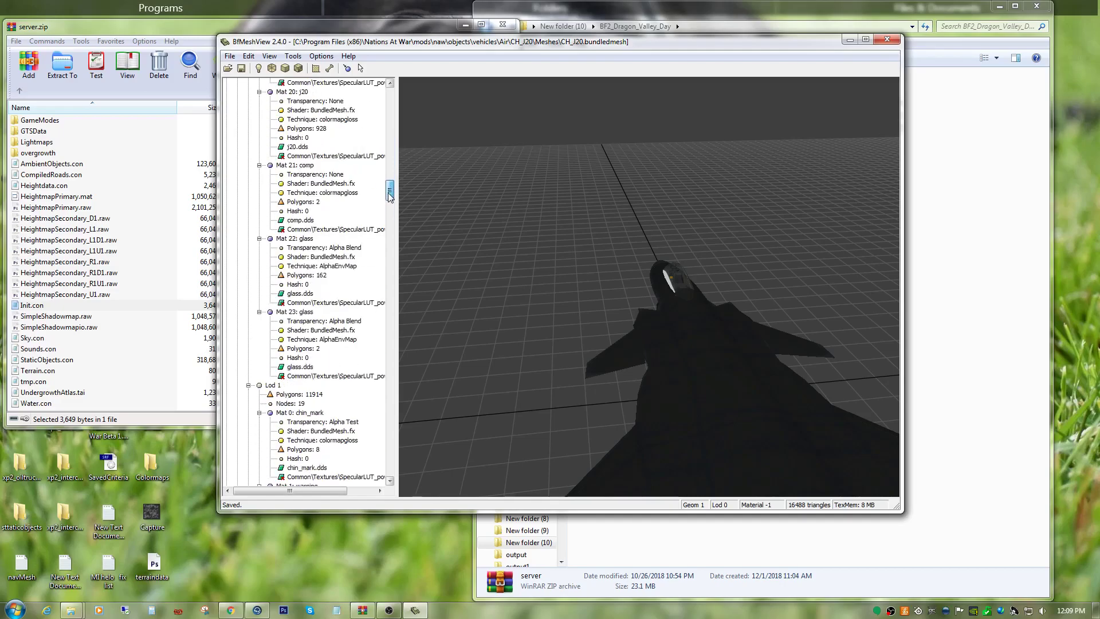
left_click(306, 313)
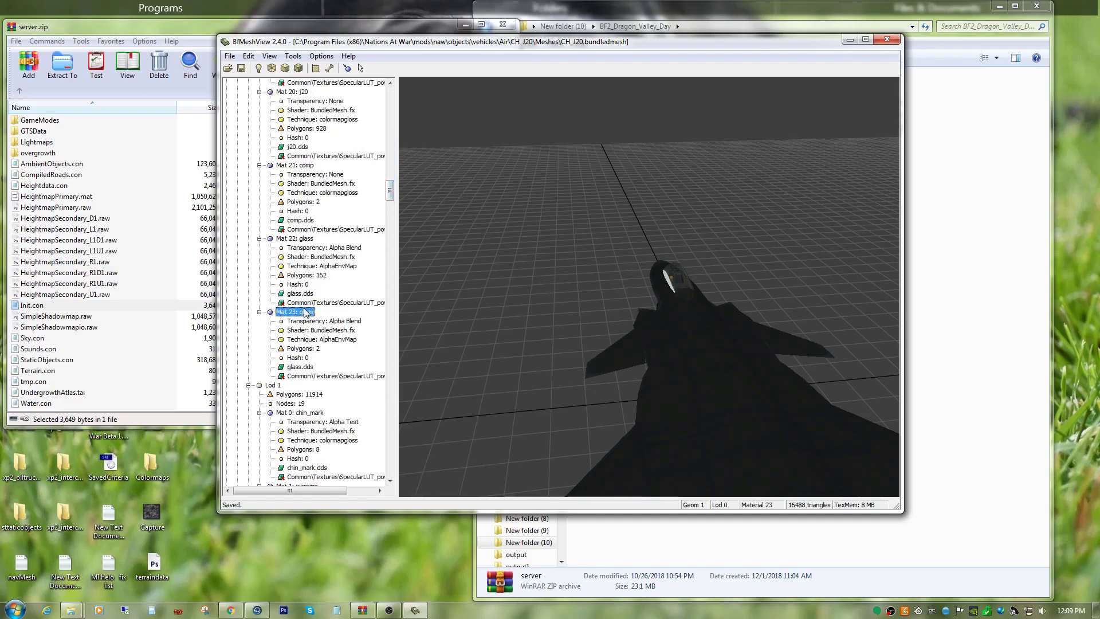
left_click(293, 55)
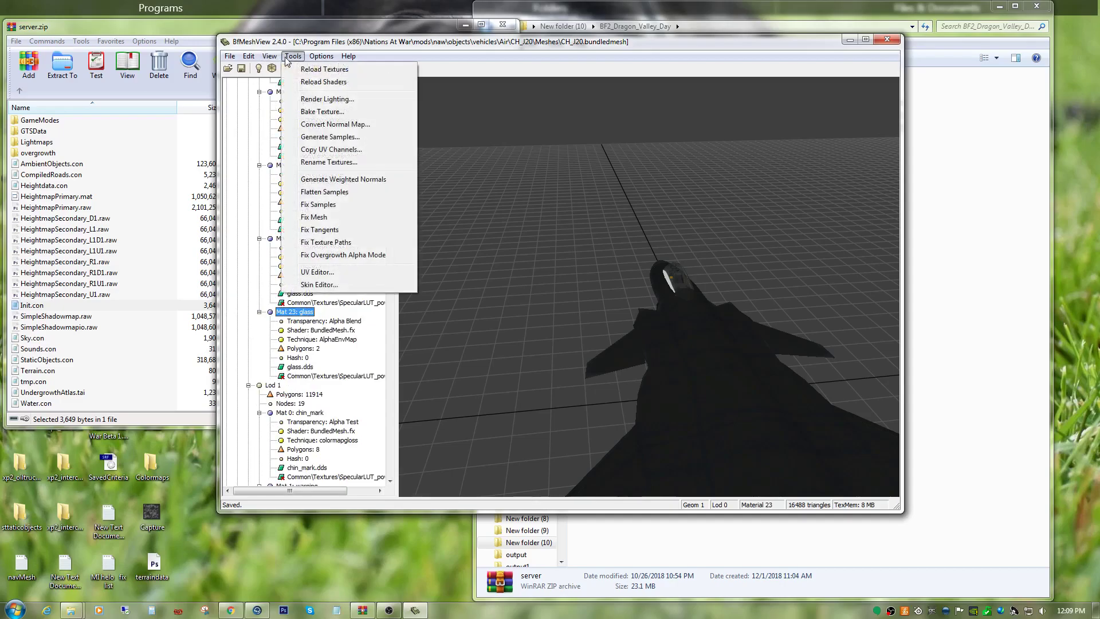
left_click(320, 230)
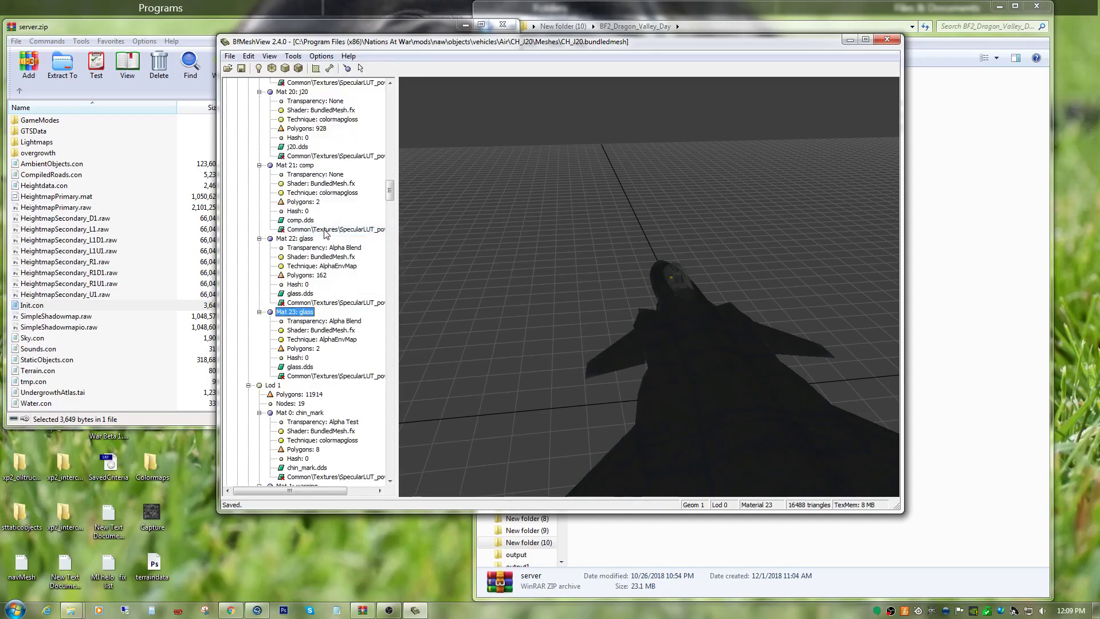
Examine the aircraft's canopy, cockpit and surface shading from the front and from above.
left_click_drag(613, 304, 595, 396)
scroll(593, 394, "up", 7)
left_click_drag(636, 326, 739, 333)
left_click_drag(715, 339, 635, 385)
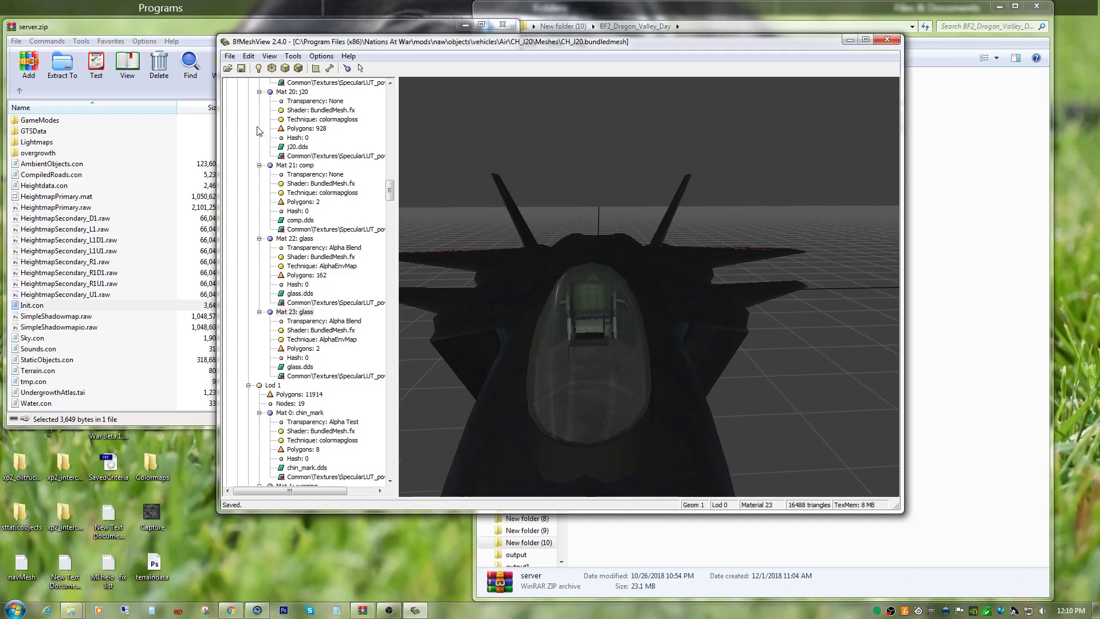
left_click_drag(572, 261, 565, 302)
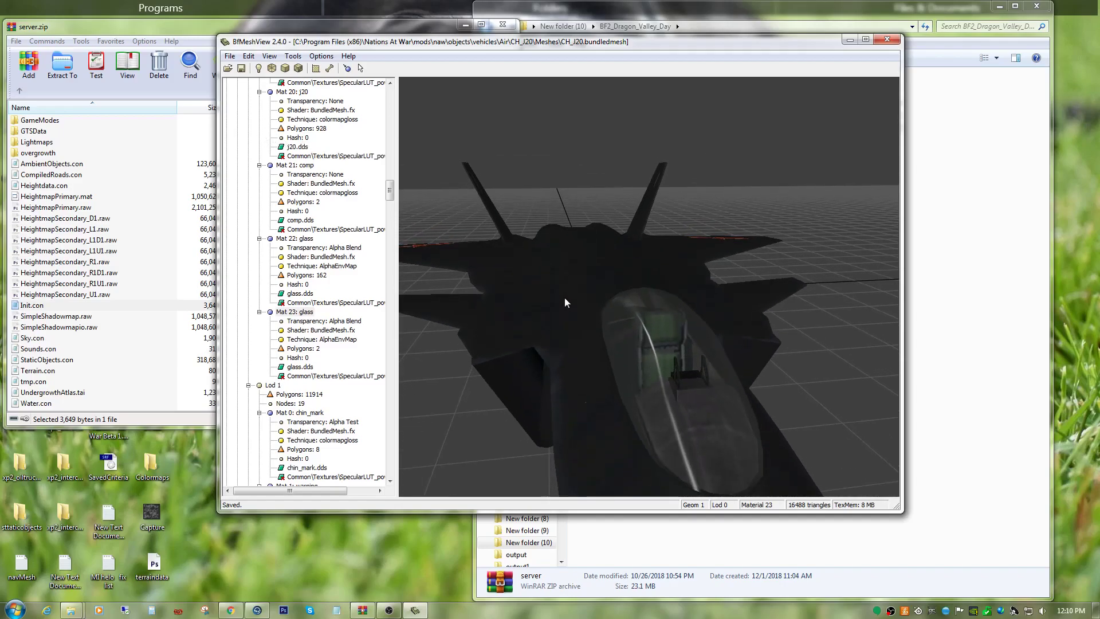
left_click_drag(565, 302, 709, 342)
left_click_drag(665, 286, 634, 319)
scroll(675, 308, "down", 5)
scroll(653, 287, "up", 5)
scroll(647, 315, "down", 3)
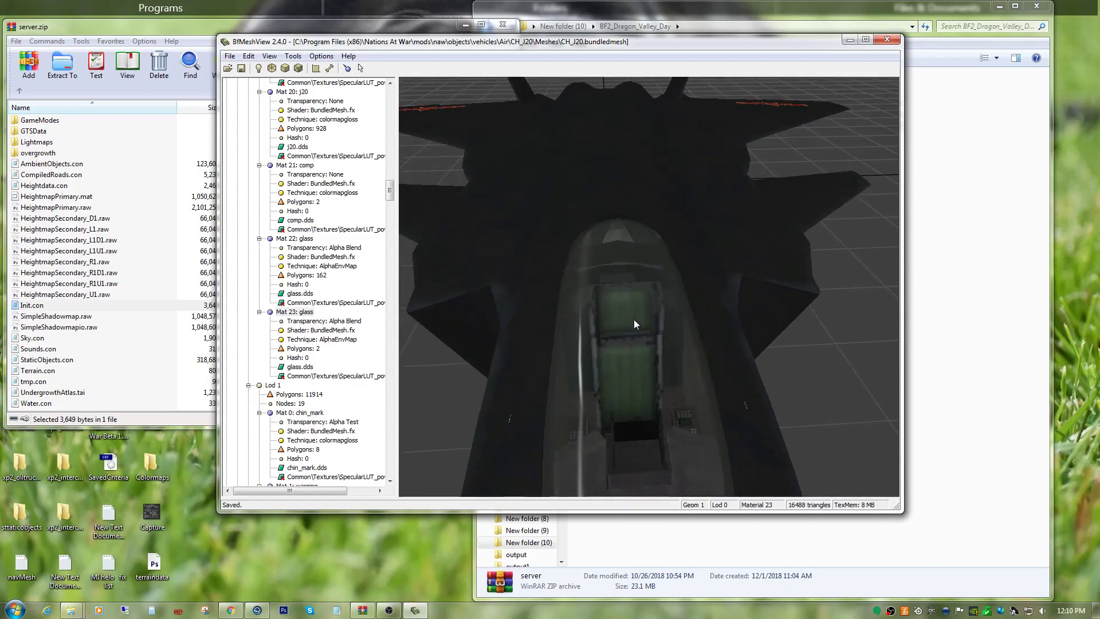
Run Fix Mesh on the aircraft mesh and dismiss its report.
left_click(294, 56)
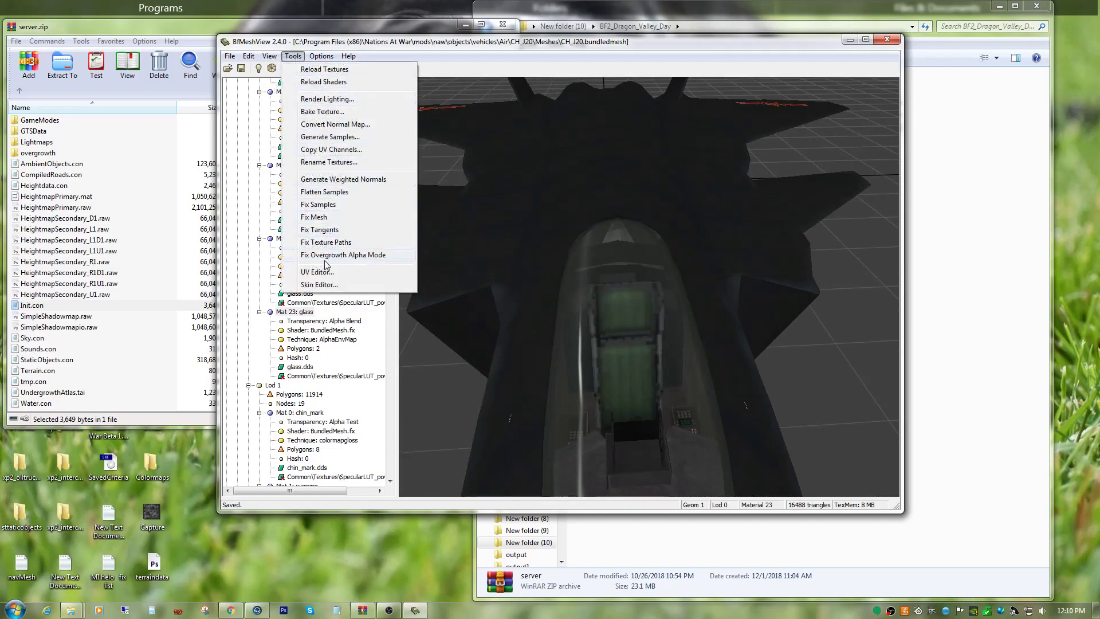
left_click(332, 220)
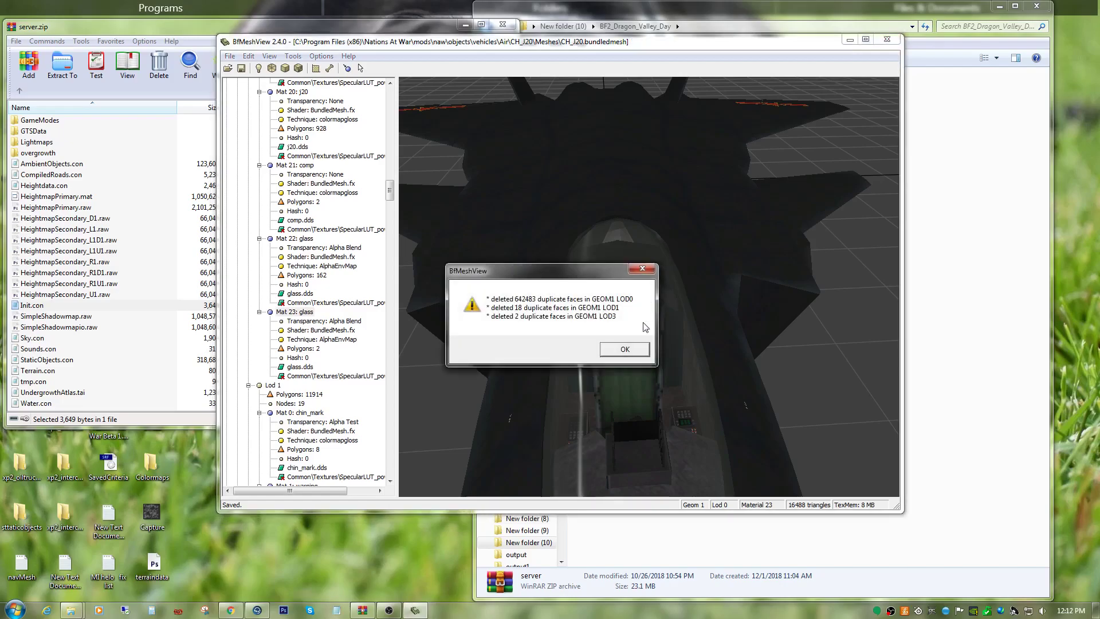
left_click(628, 349)
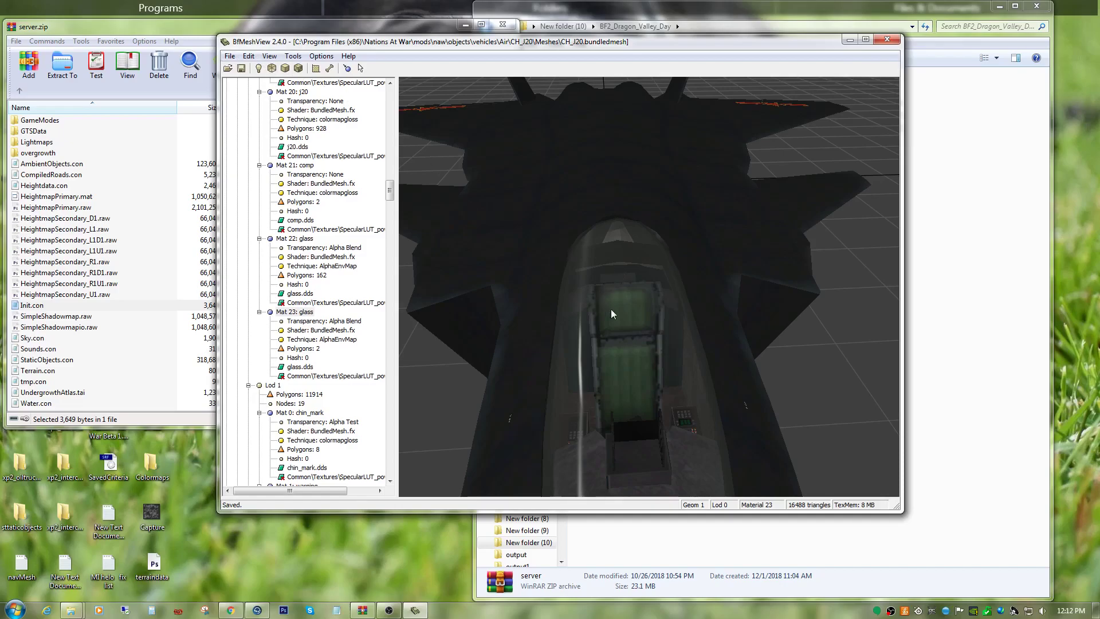
Save the repaired mesh over the existing CH_J20.bundledmesh file.
left_click_drag(709, 275, 619, 334)
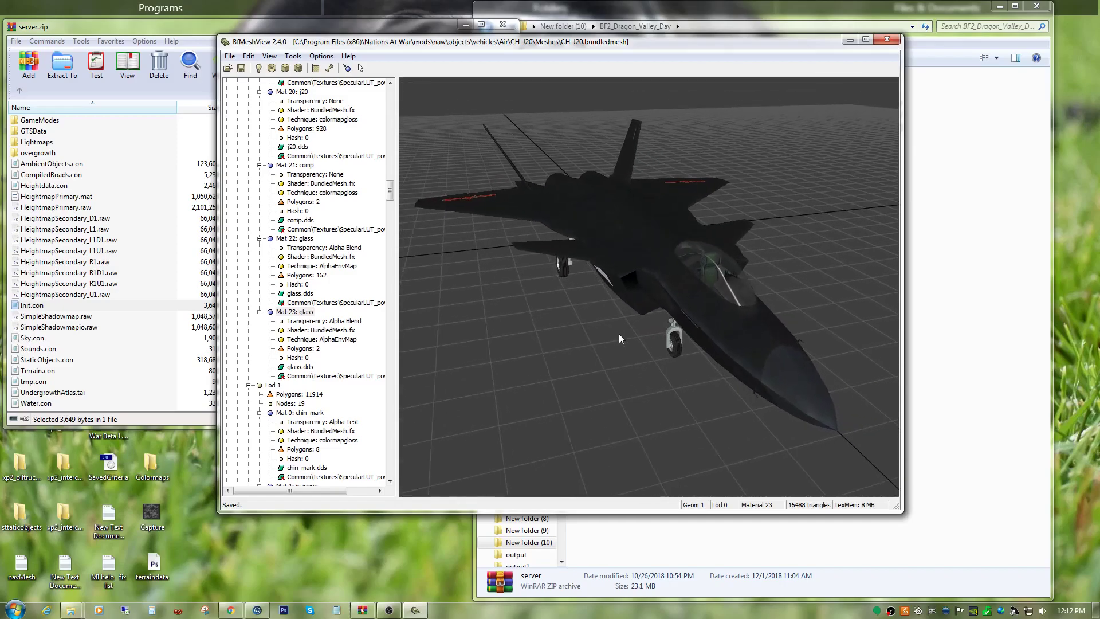
left_click(229, 56)
left_click(247, 82)
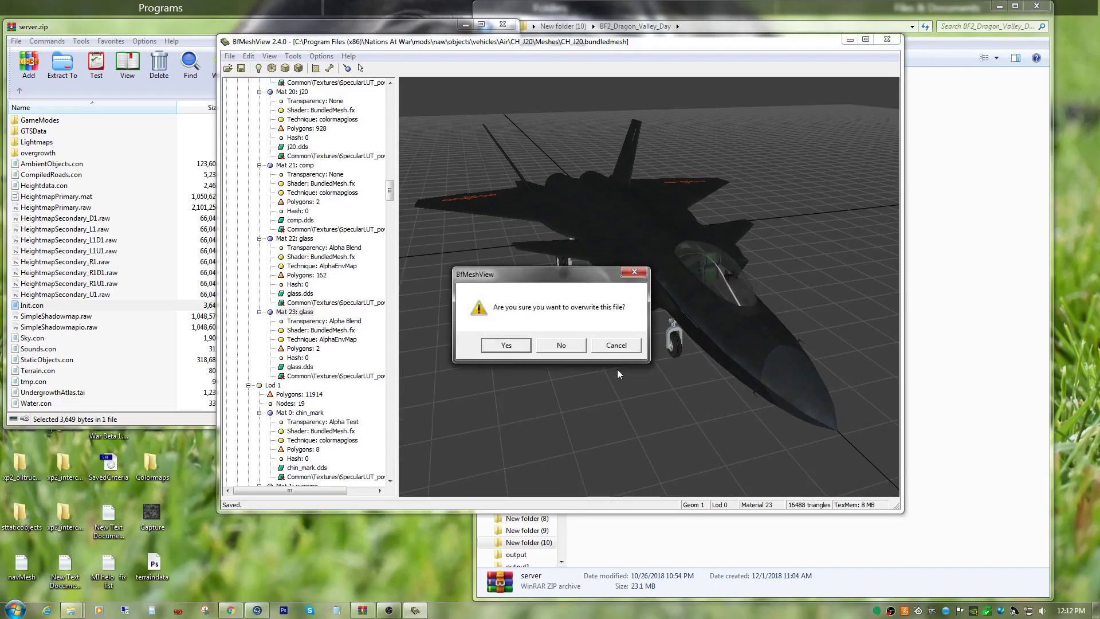
left_click(494, 343)
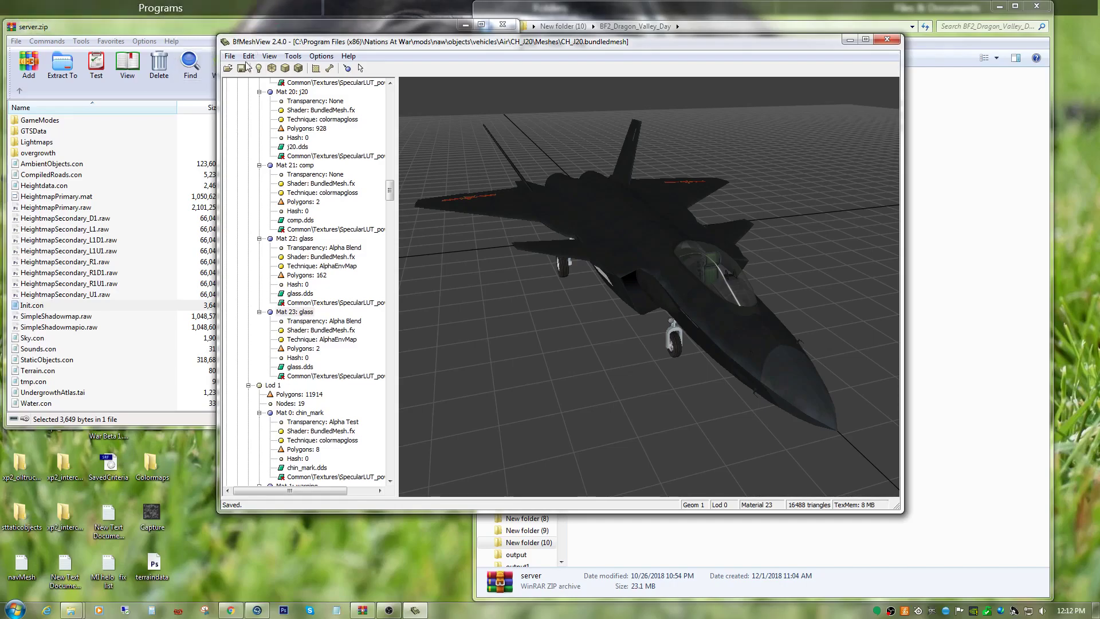
Examine the repaired aircraft from the side and close up, including the cockpit interior and canopy glass.
left_click_drag(696, 324, 681, 353)
left_click_drag(682, 326, 727, 346)
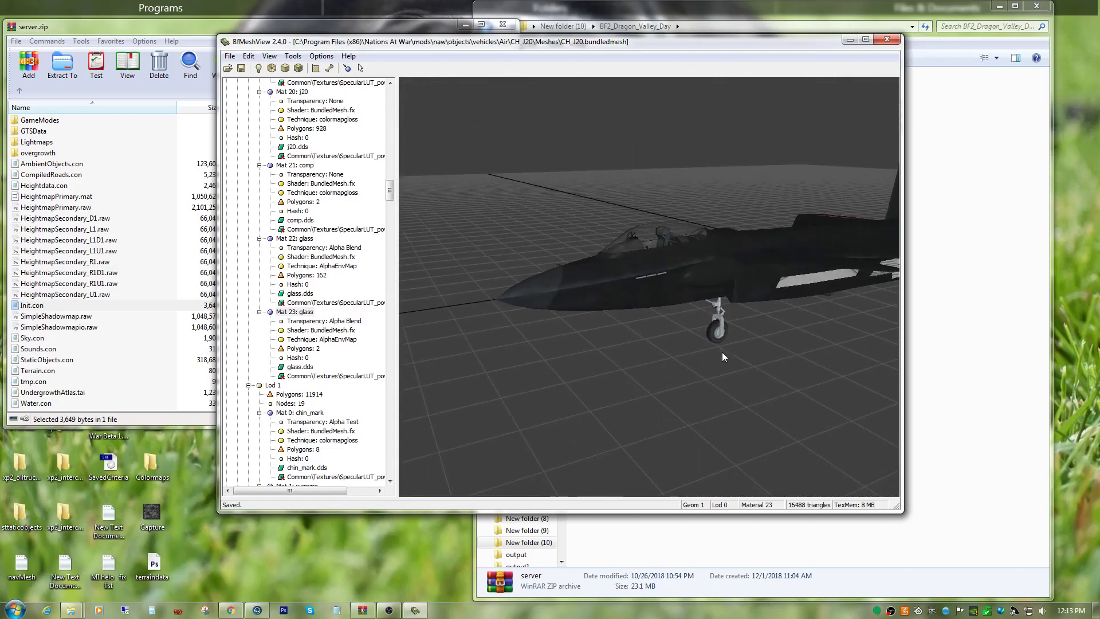
scroll(716, 355, "up", 5)
middle_click_drag(706, 357, 691, 444)
scroll(692, 358, "up", 2)
scroll(692, 361, "up", 5)
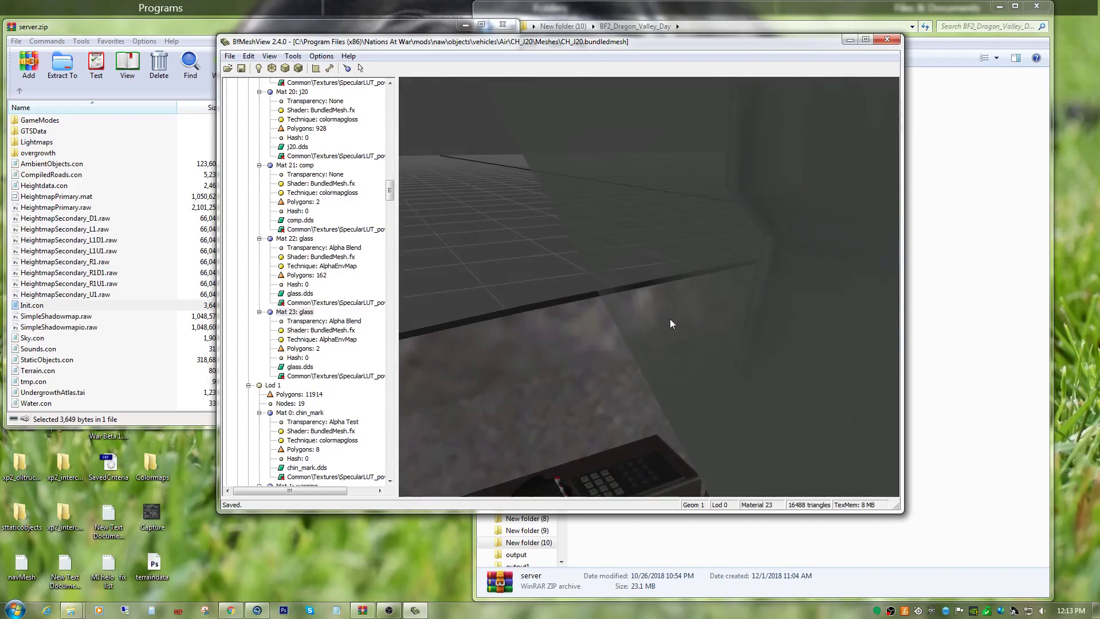
scroll(669, 320, "down", 6)
left_click_drag(638, 324, 679, 356)
Save CH_J20.bundledmesh once more, overwriting the existing file.
left_click(229, 56)
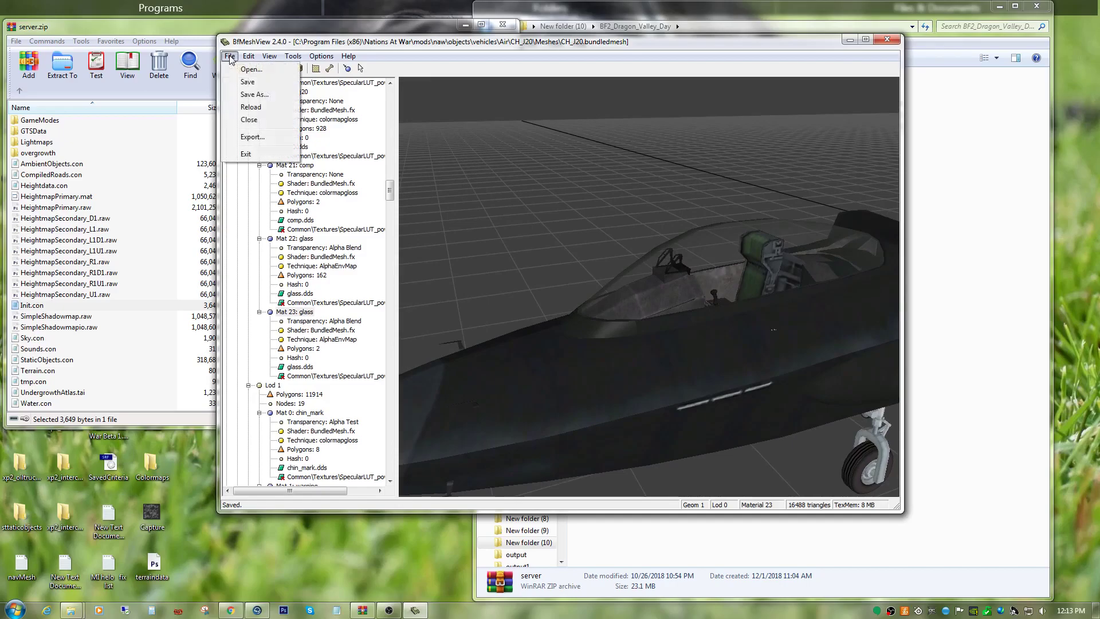
left_click(234, 82)
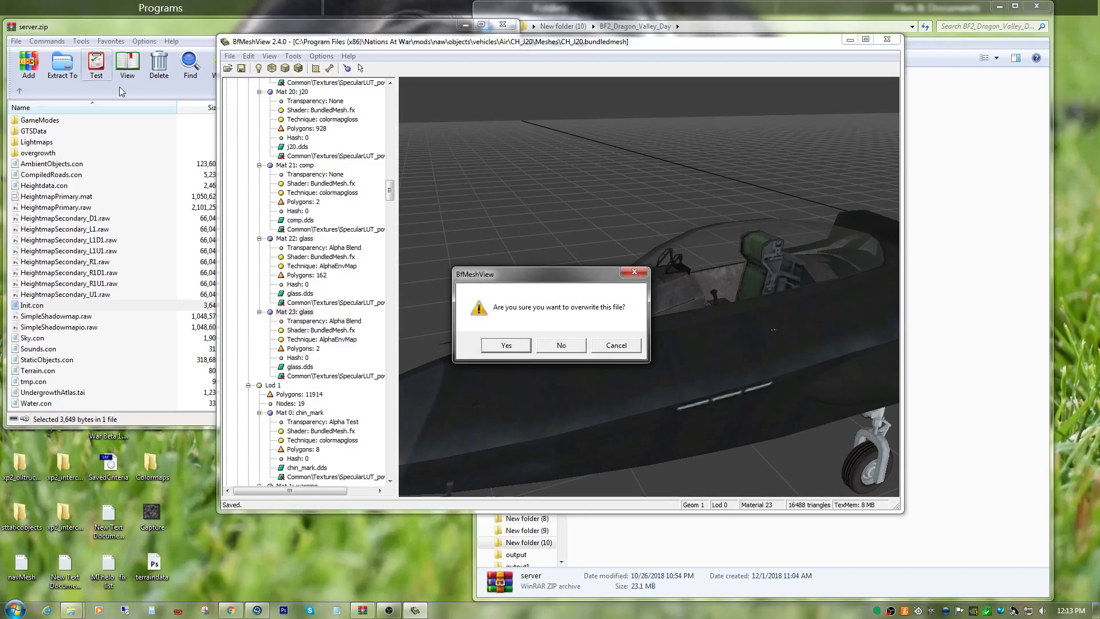
left_click(516, 344)
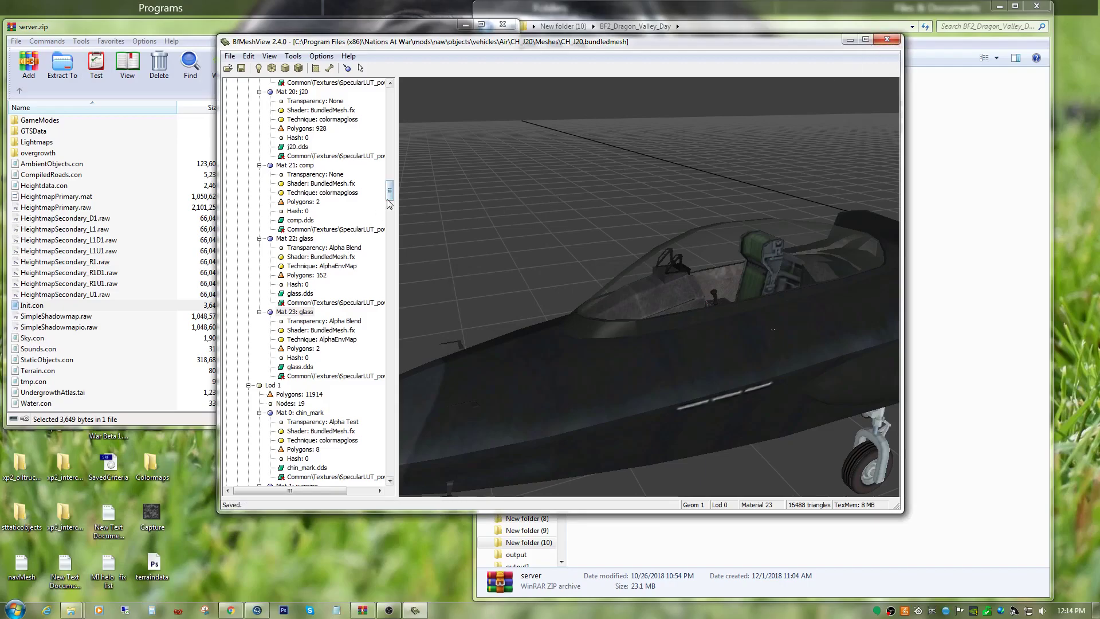
Widen the mesh tree to show full texture paths and check the Normal_b.dds and SpecularLUT_pow36.dds entries of the j20 materials in Geom 1 Lod 0.
left_click_drag(392, 195, 393, 165)
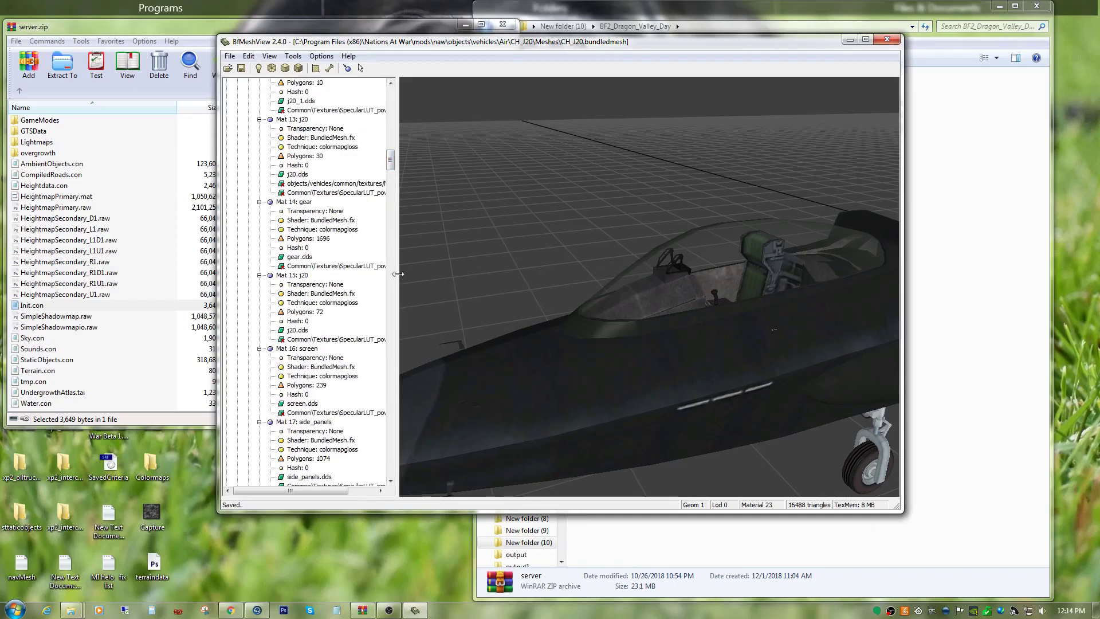
left_click_drag(396, 275, 484, 271)
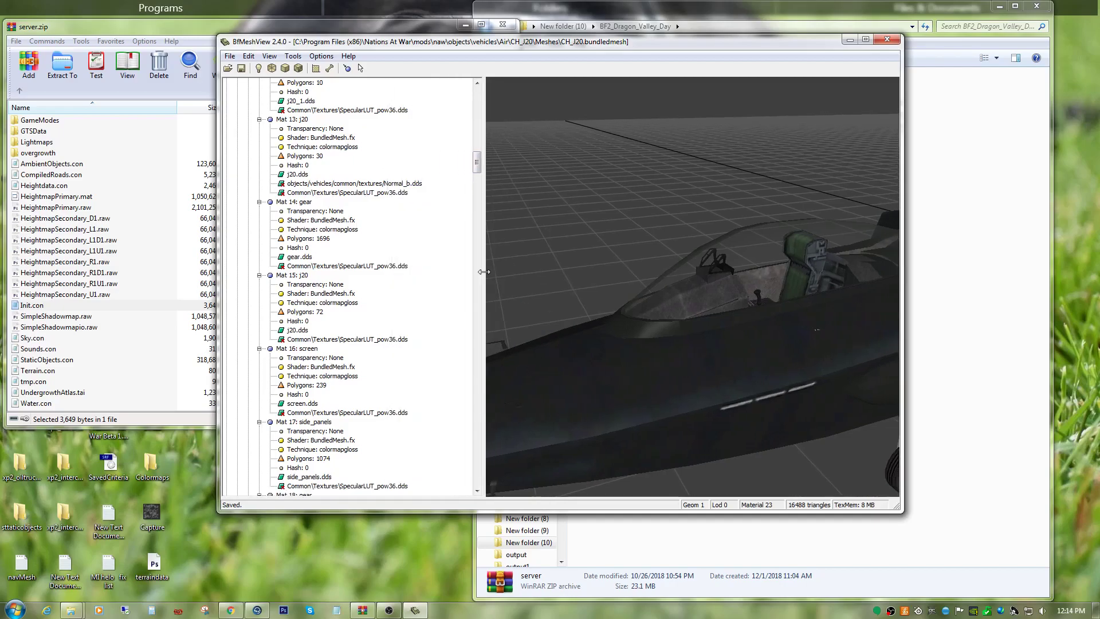
left_click(410, 187)
scroll(436, 216, "up", 15)
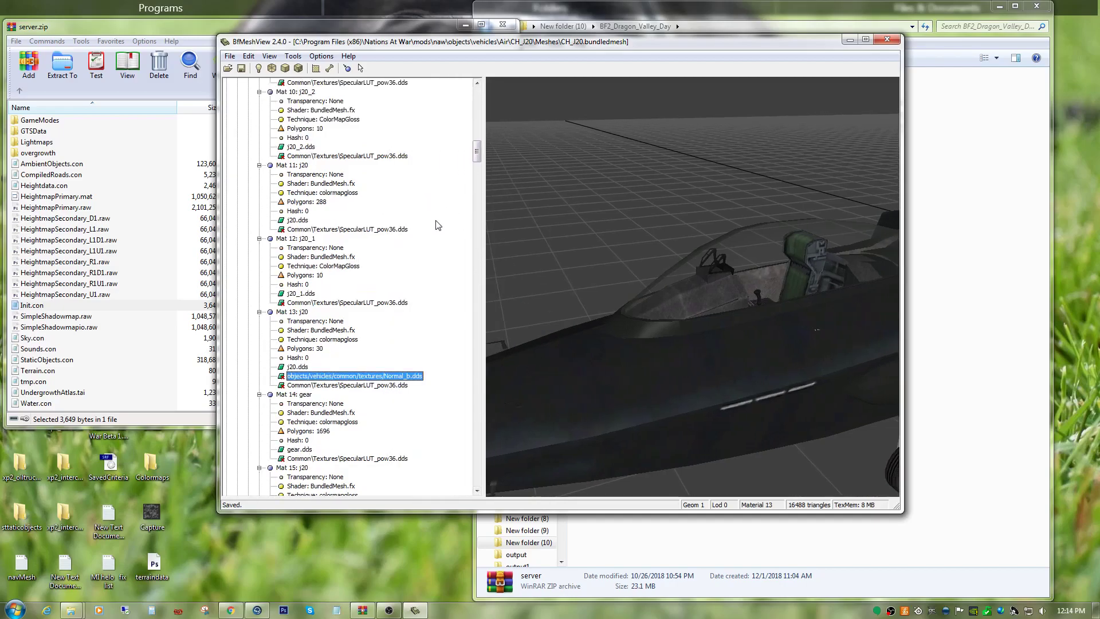
scroll(434, 232, "up", 11)
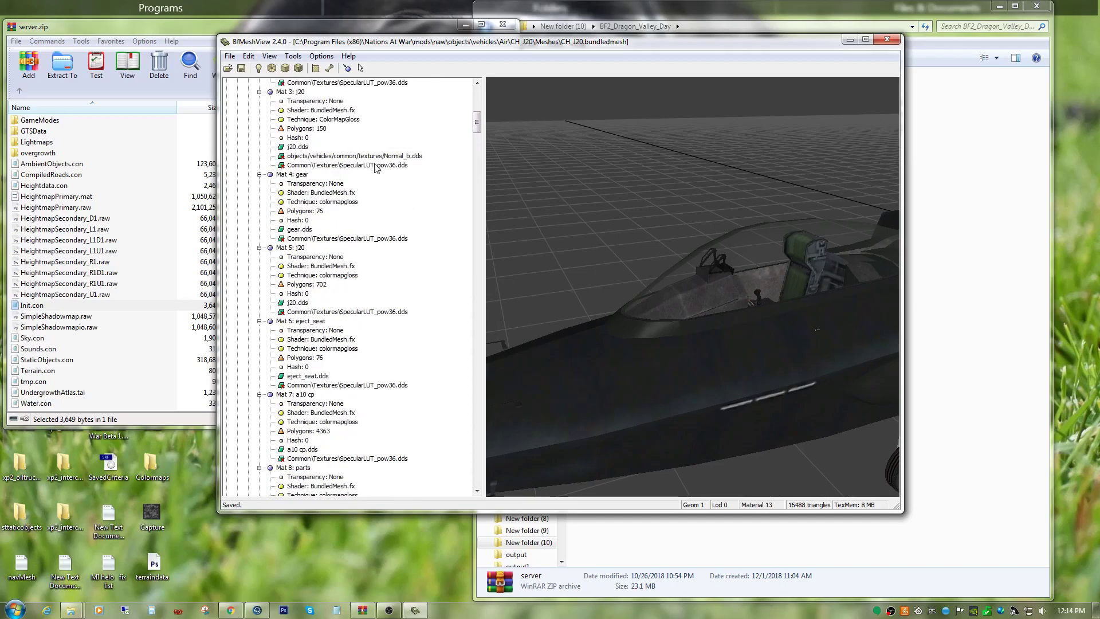
left_click(345, 165)
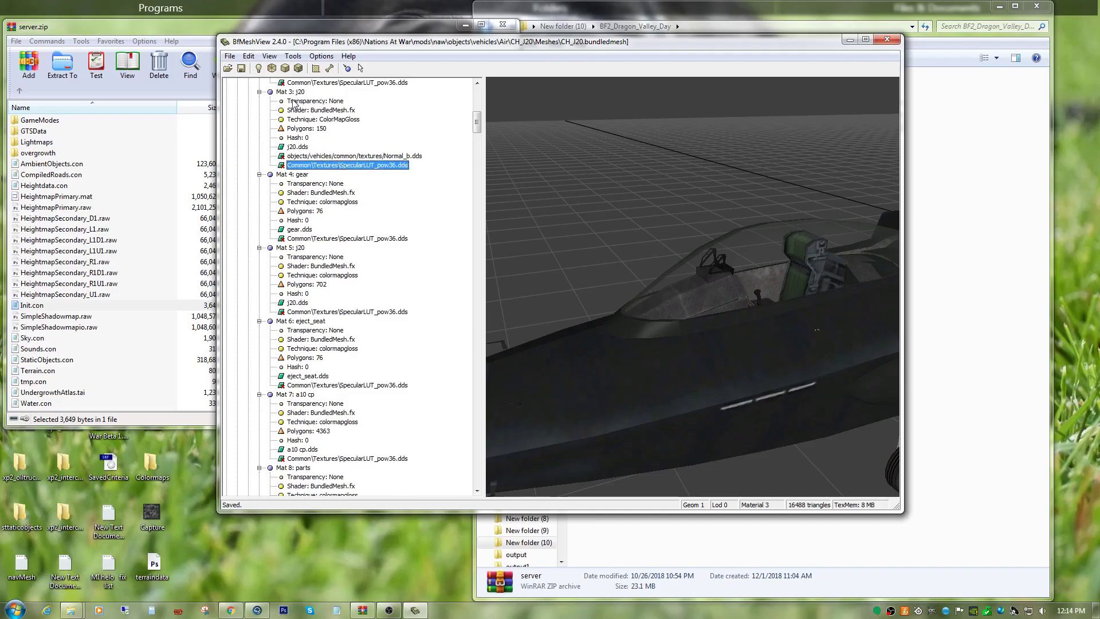
left_click(291, 93)
right_click(342, 165)
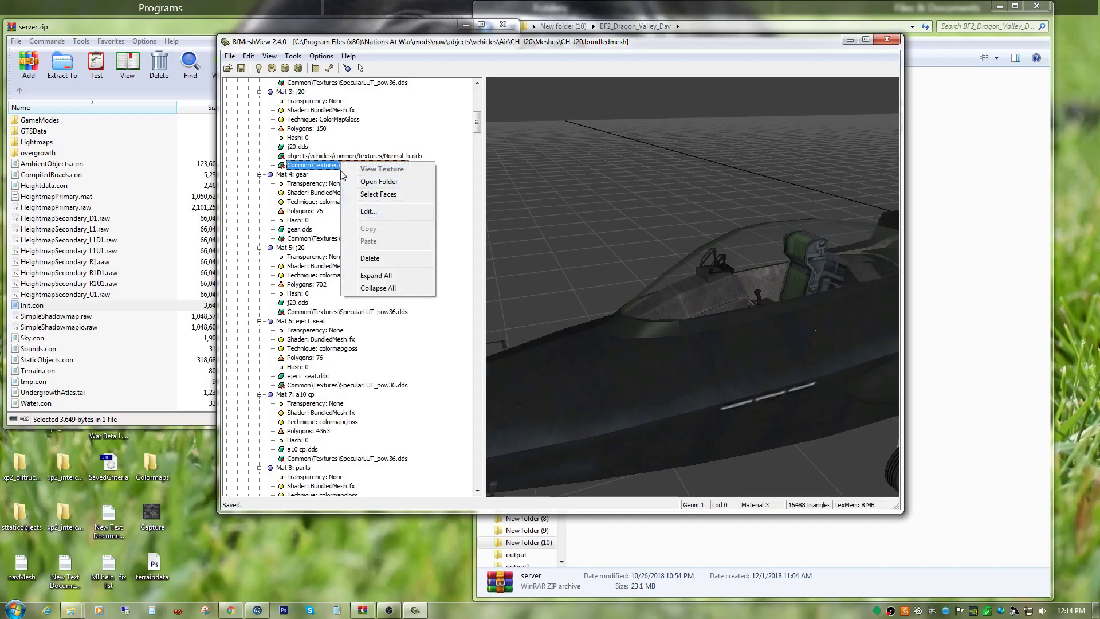
Review the texture paths in the material settings of Mat 6: eject_seat in Geom 1 Lod 0, closing them without changes.
left_click(343, 386)
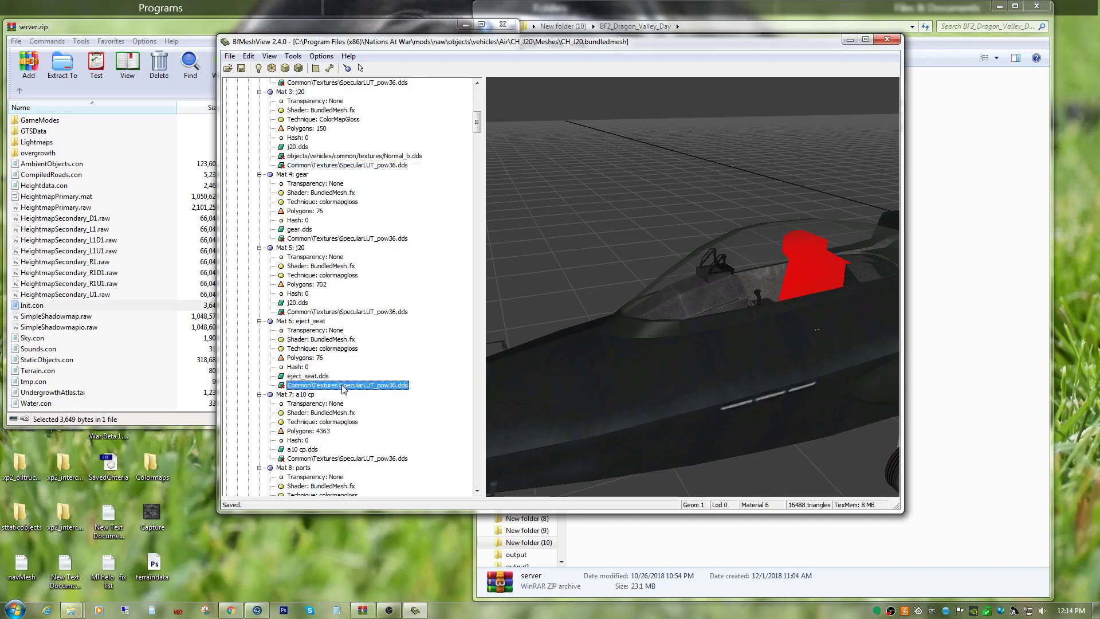
right_click(344, 387)
left_click(358, 419)
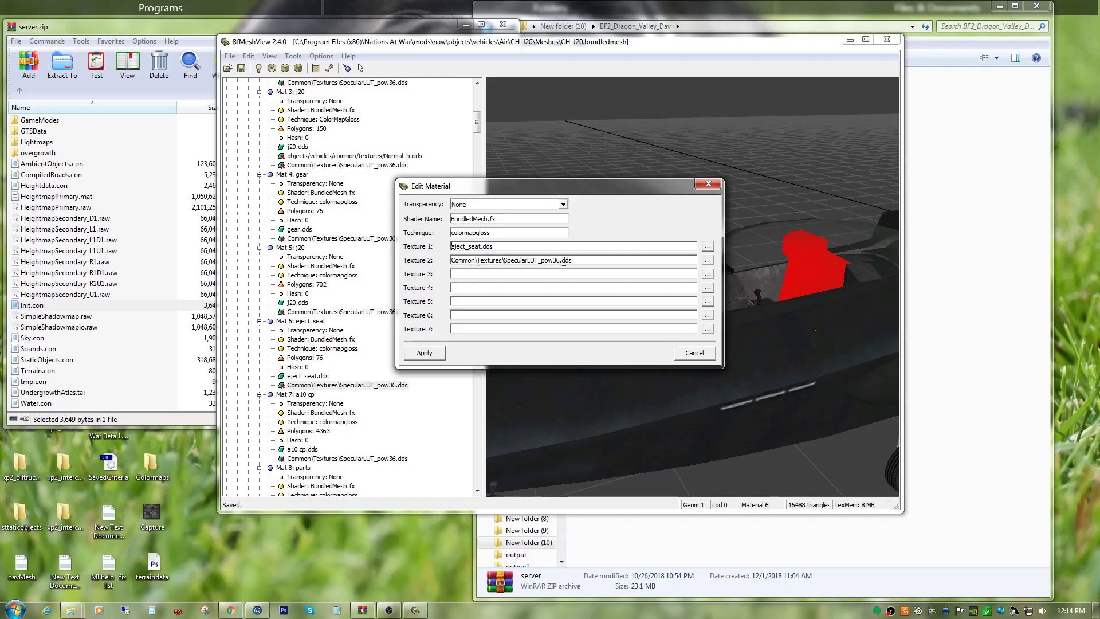
left_click_drag(576, 260, 451, 289)
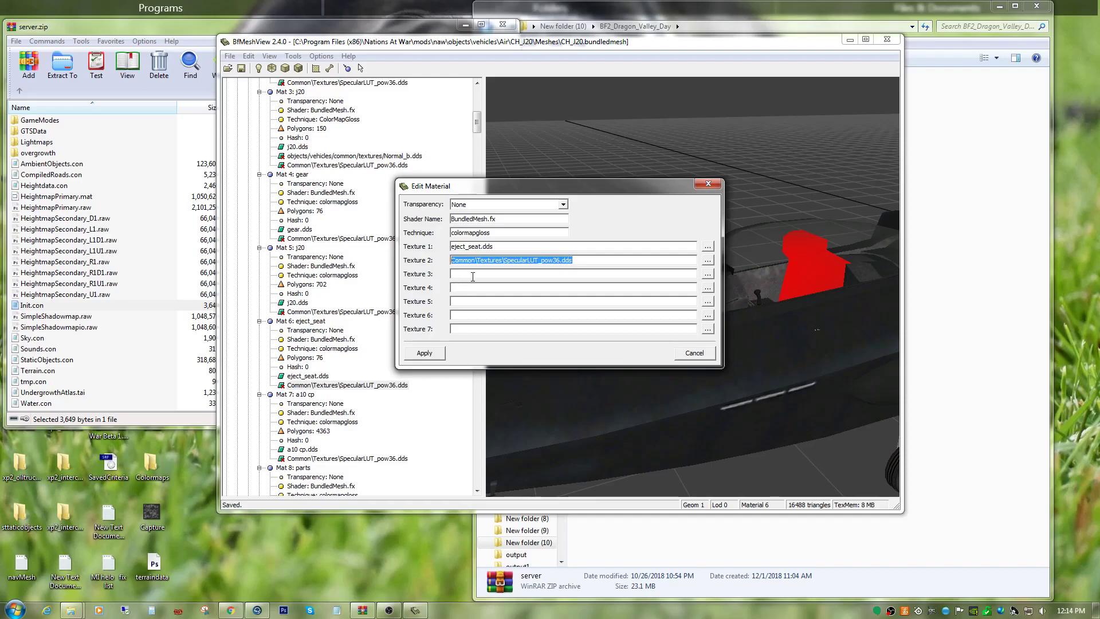
left_click(473, 277)
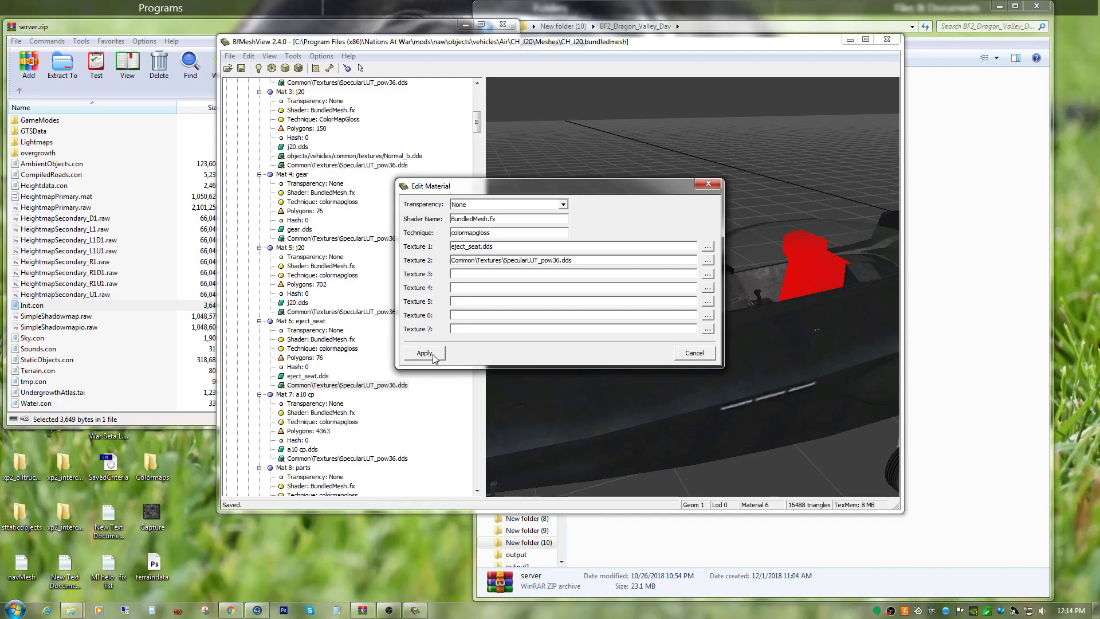
left_click(683, 355)
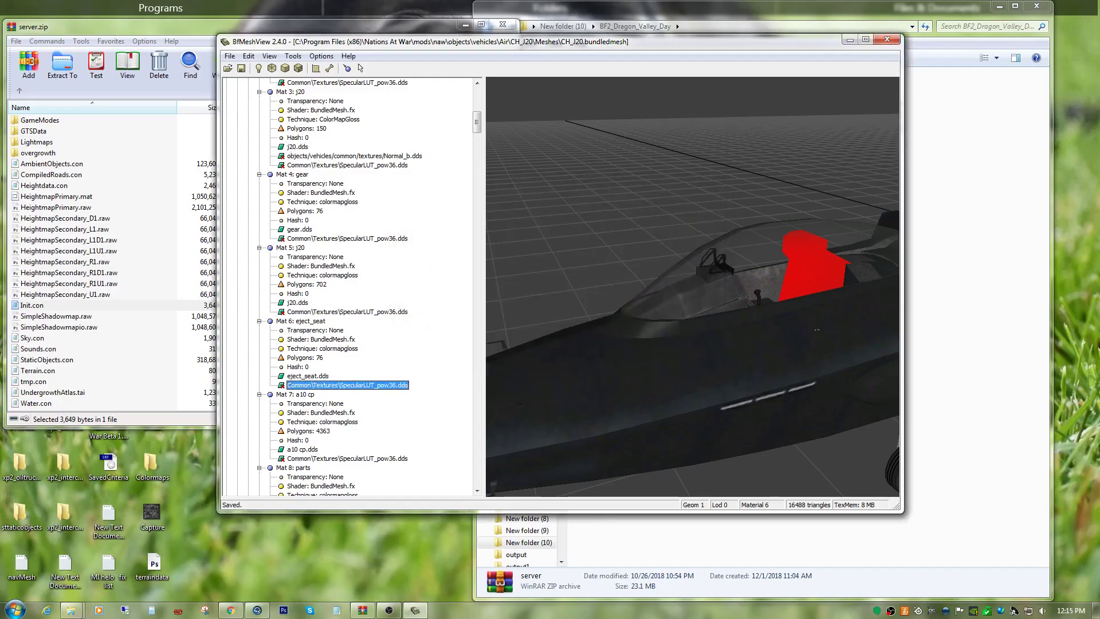